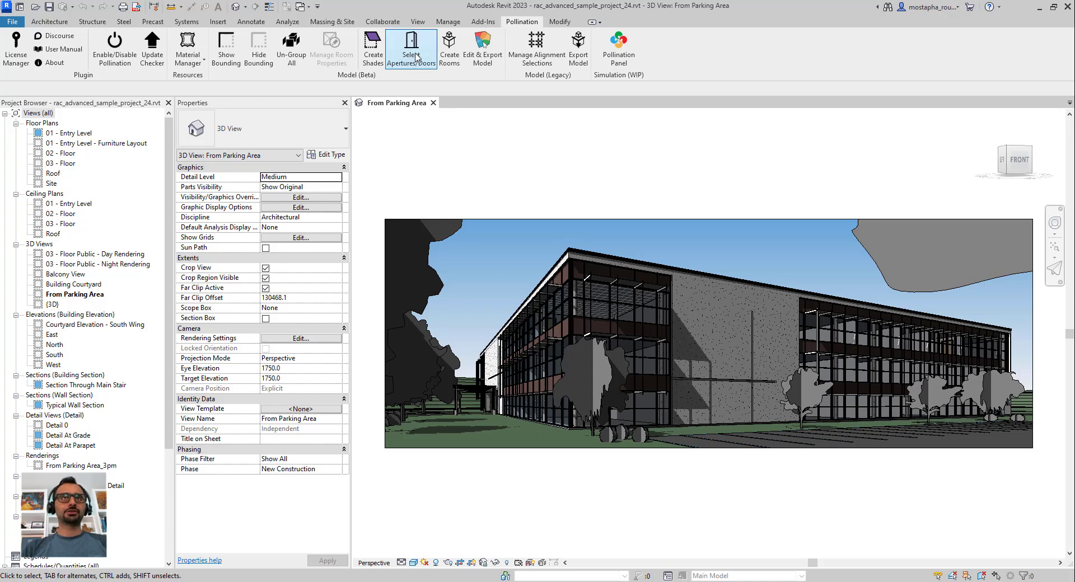
# Open the default 3D view and orbit the building to show its courtyard side.
pyautogui.click(238, 7)
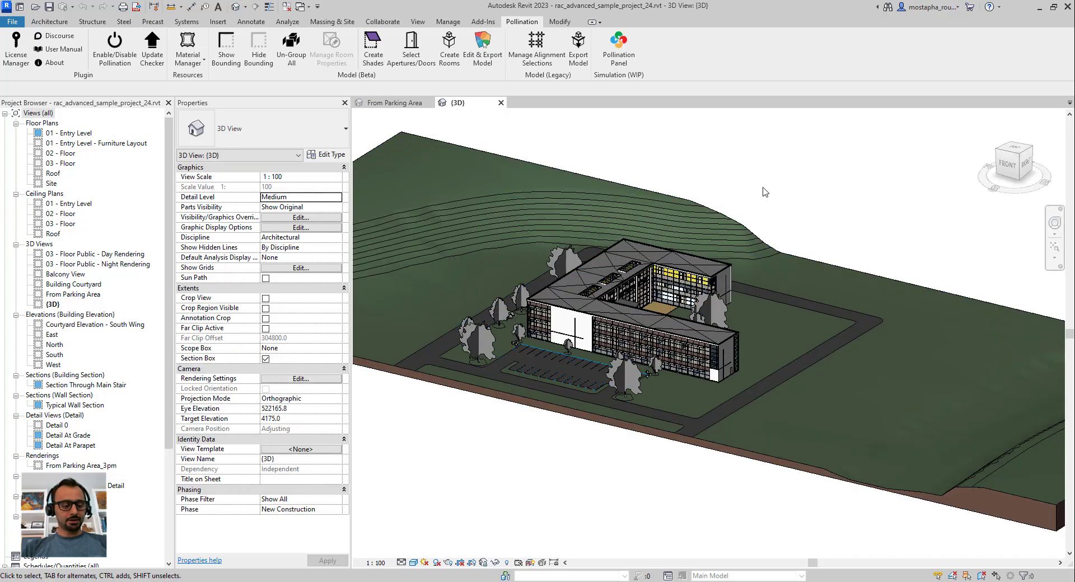
pyautogui.keyDown('shift'); pyautogui.moveTo(825, 183); pyautogui.dragTo(588, 190, button='middle'); pyautogui.keyUp('shift')
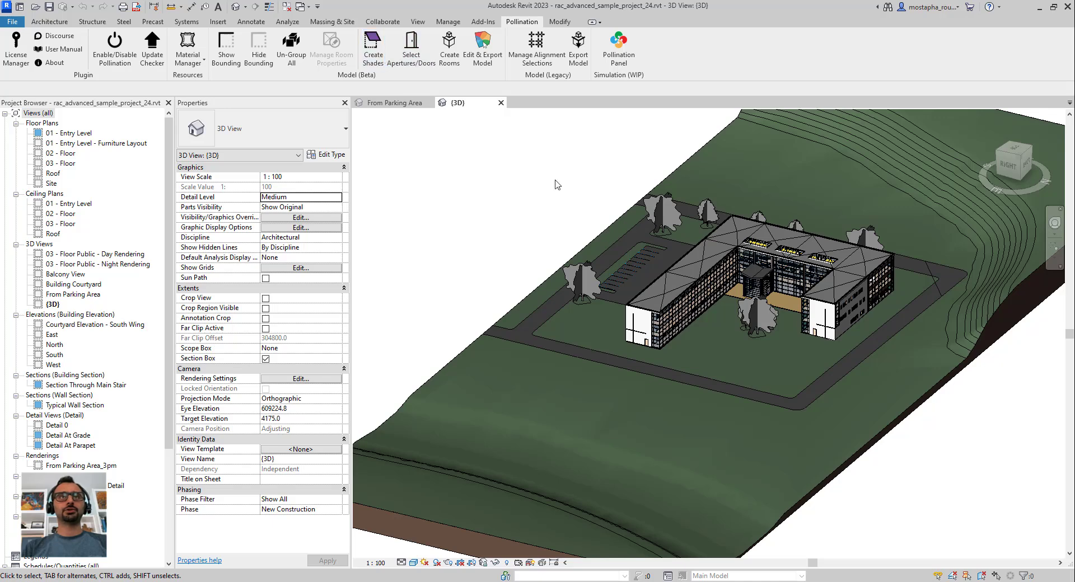
pyautogui.scroll(2, 620, 346)
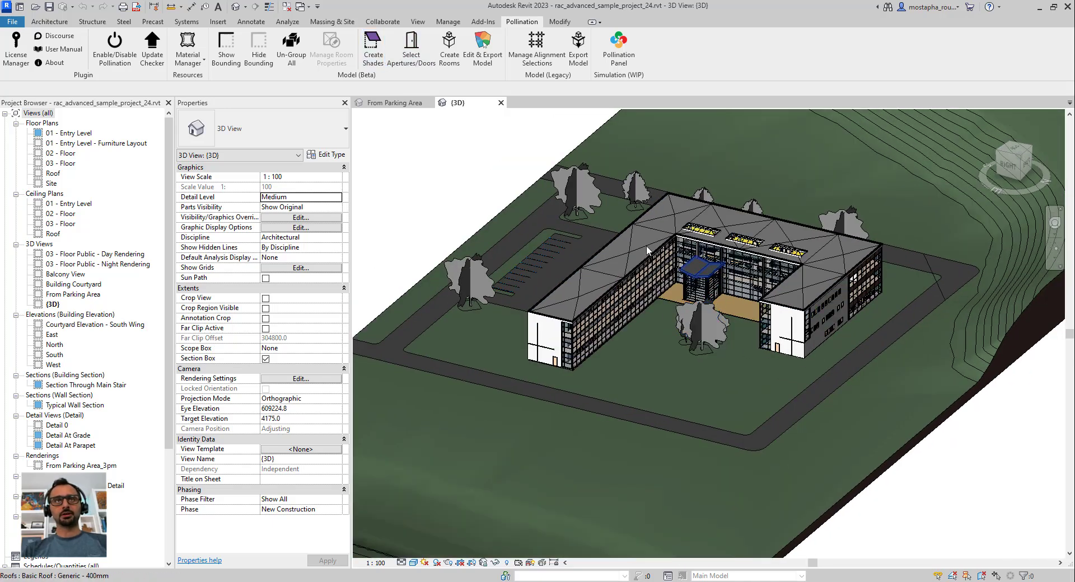
# Select the MFixed 0915 x 1220mm window and System Panel - Glazed as apertures, and the MCurtain Wall Sgl Glass door as a glass door.
pyautogui.click(421, 41)
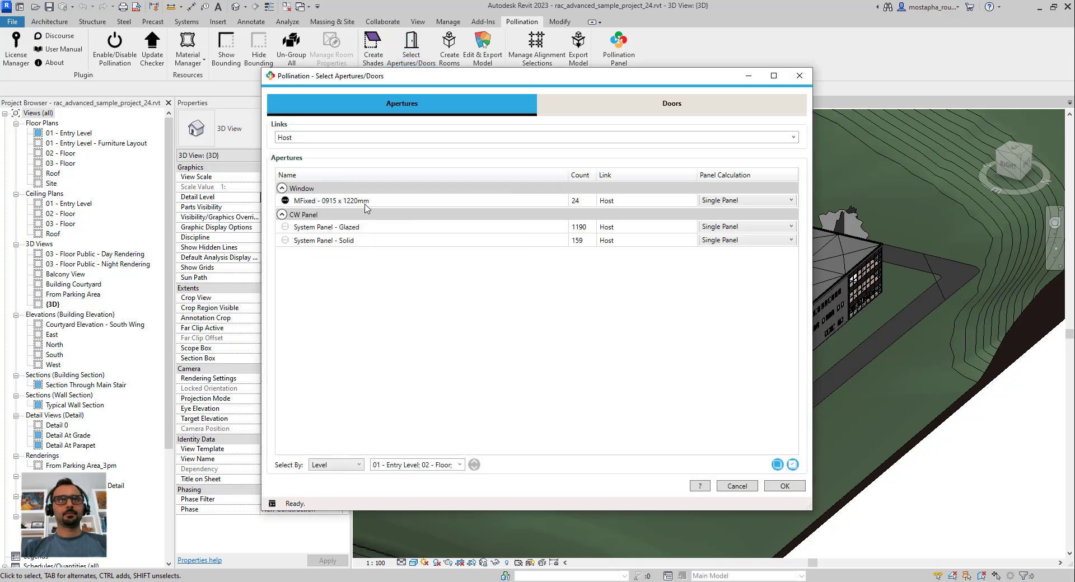
pyautogui.click(285, 200)
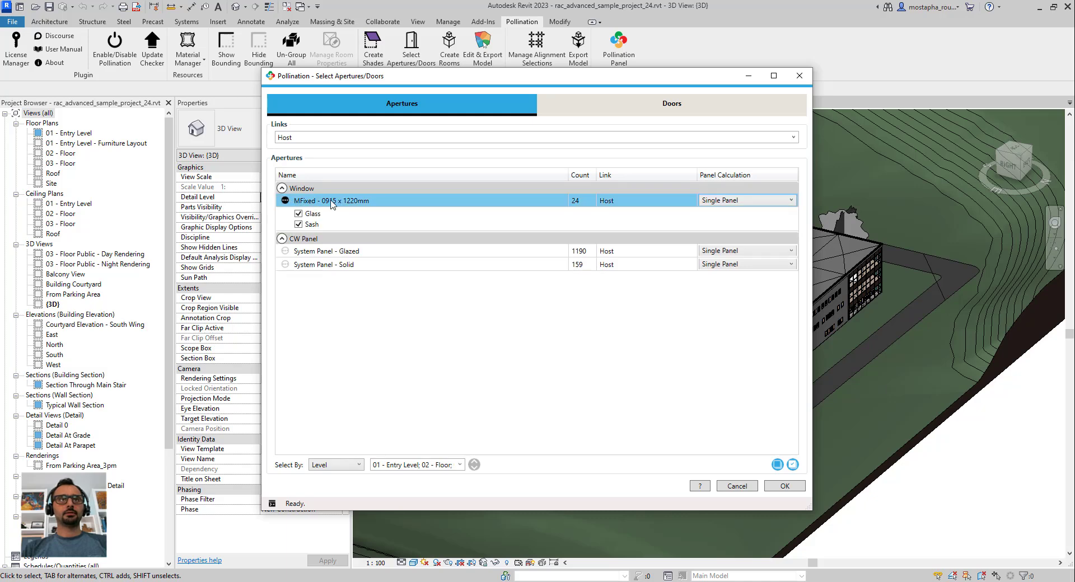
pyautogui.click(350, 255)
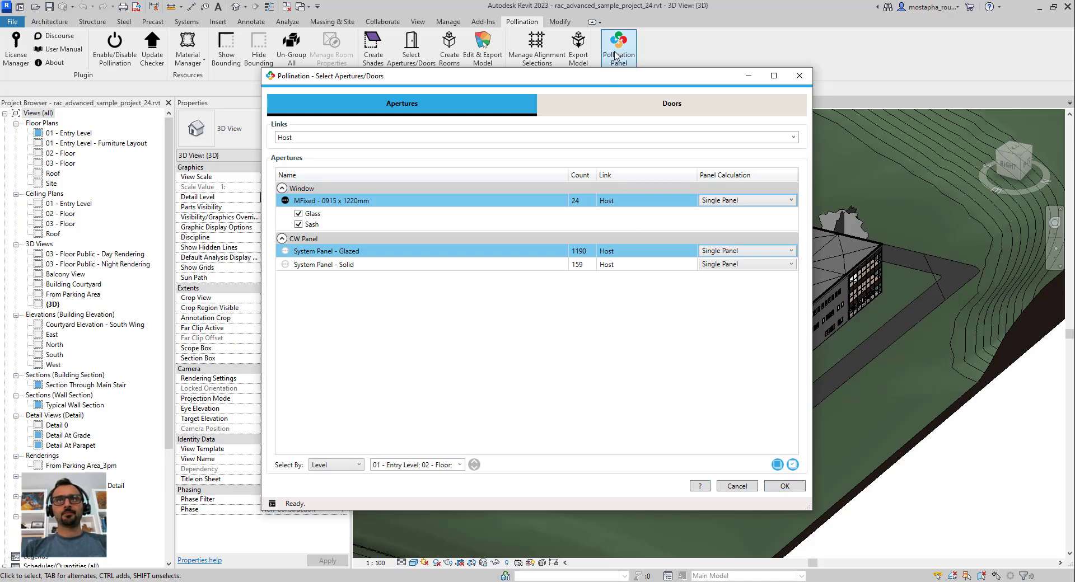
pyautogui.click(649, 102)
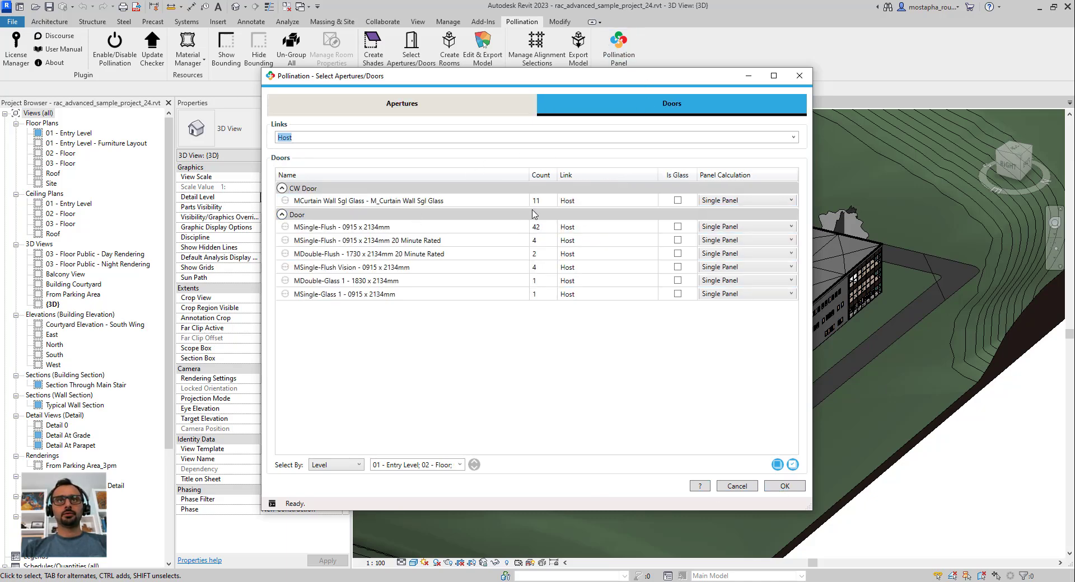
pyautogui.click(319, 202)
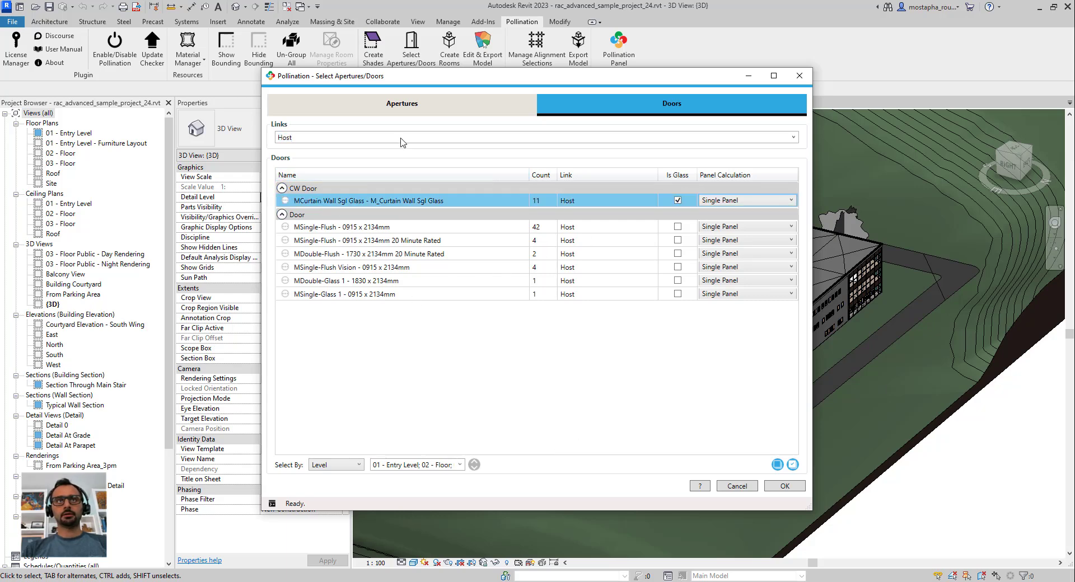
pyautogui.click(413, 111)
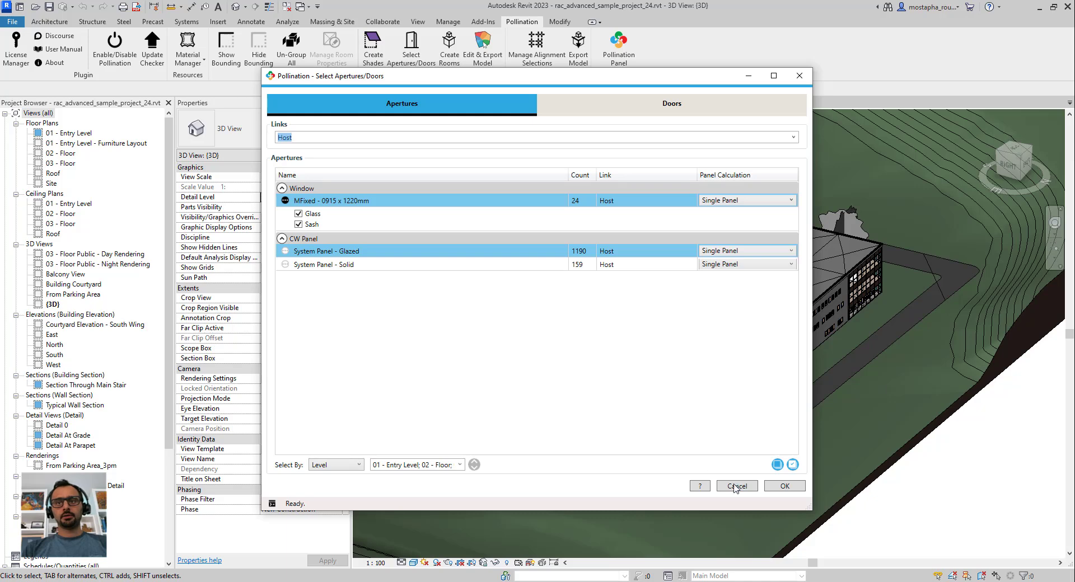
pyautogui.click(778, 487)
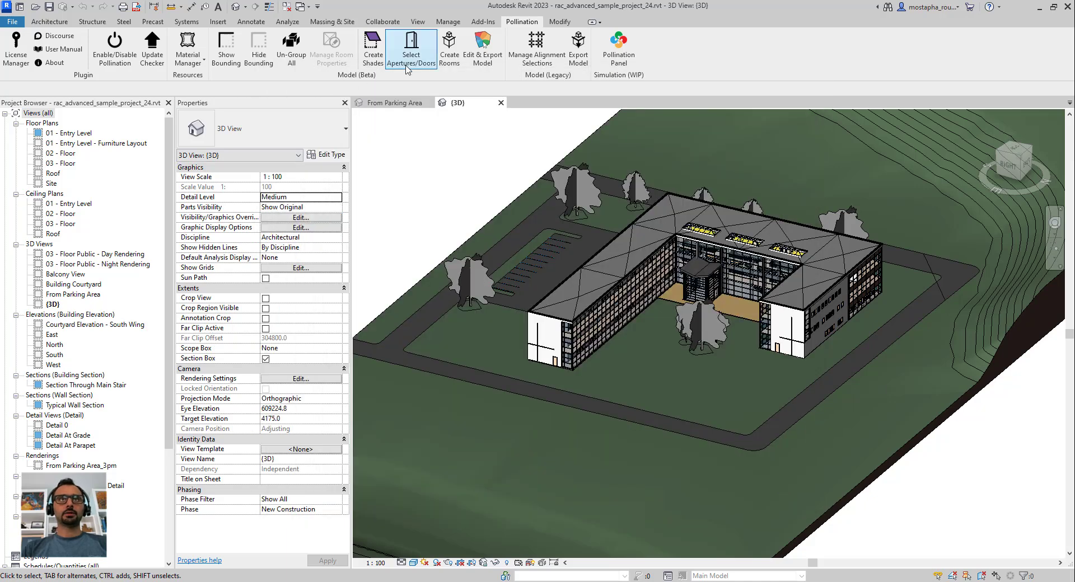
# Start creating Pollination rooms and set the room display name pattern to Number - Name.
pyautogui.click(449, 53)
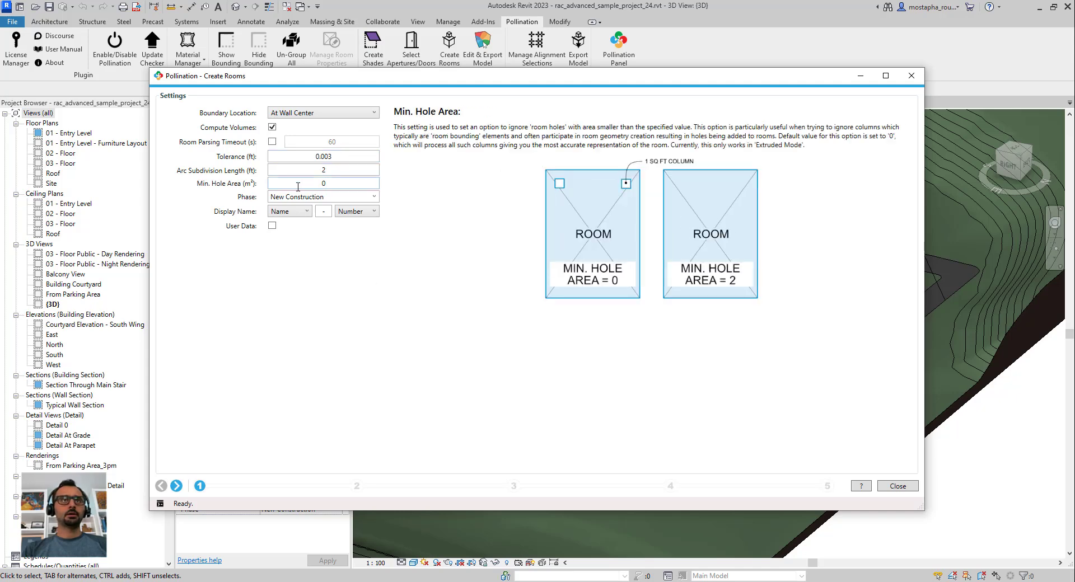
pyautogui.click(287, 212)
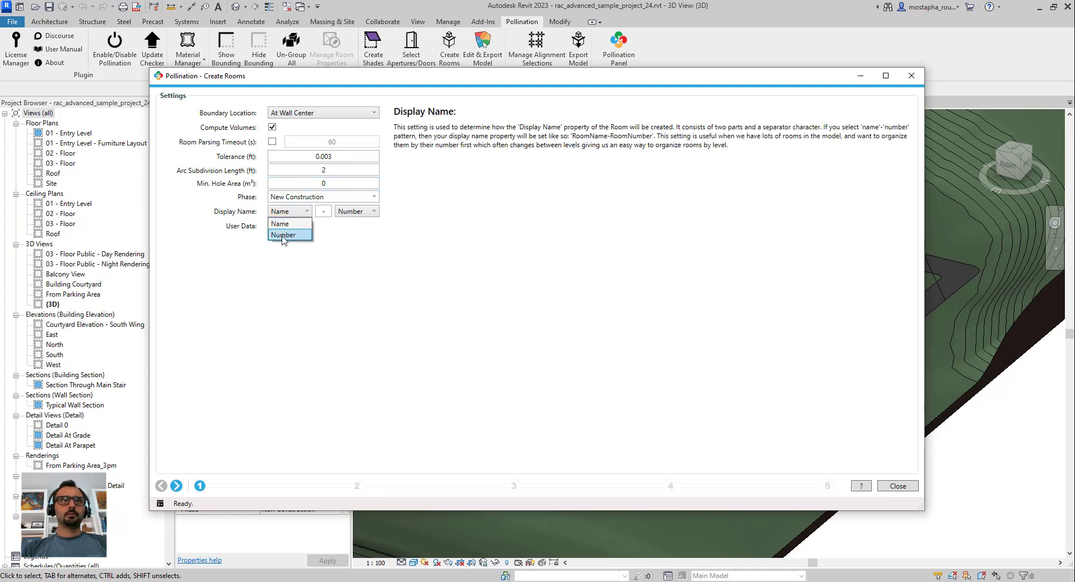
pyautogui.click(284, 235)
pyautogui.click(354, 212)
pyautogui.click(350, 225)
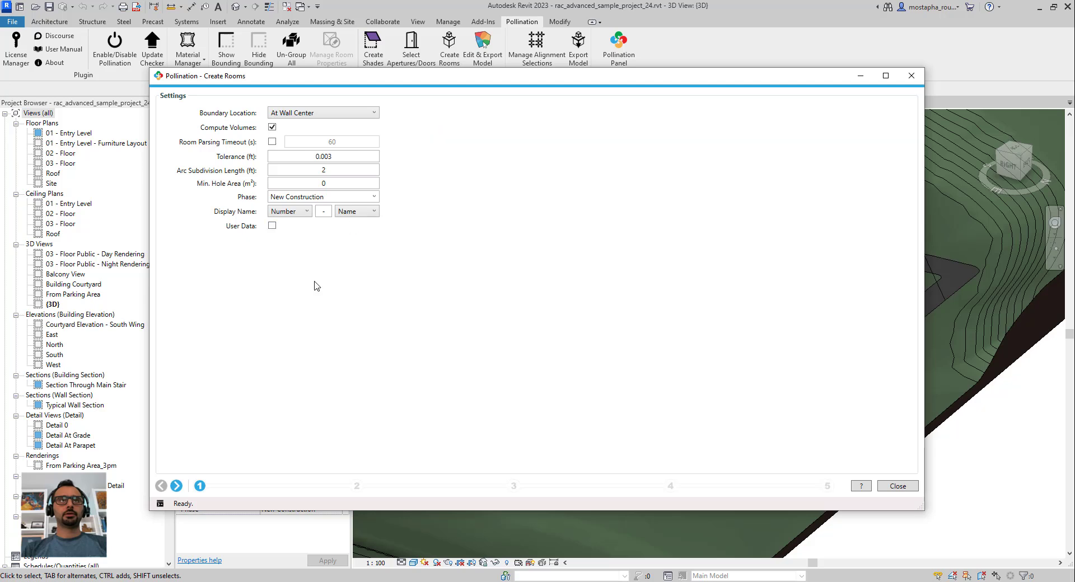
# Set the extrusion height to 3800 for levels 01 - Entry Level, 02 - Floor and 03 - Floor.
pyautogui.click(176, 487)
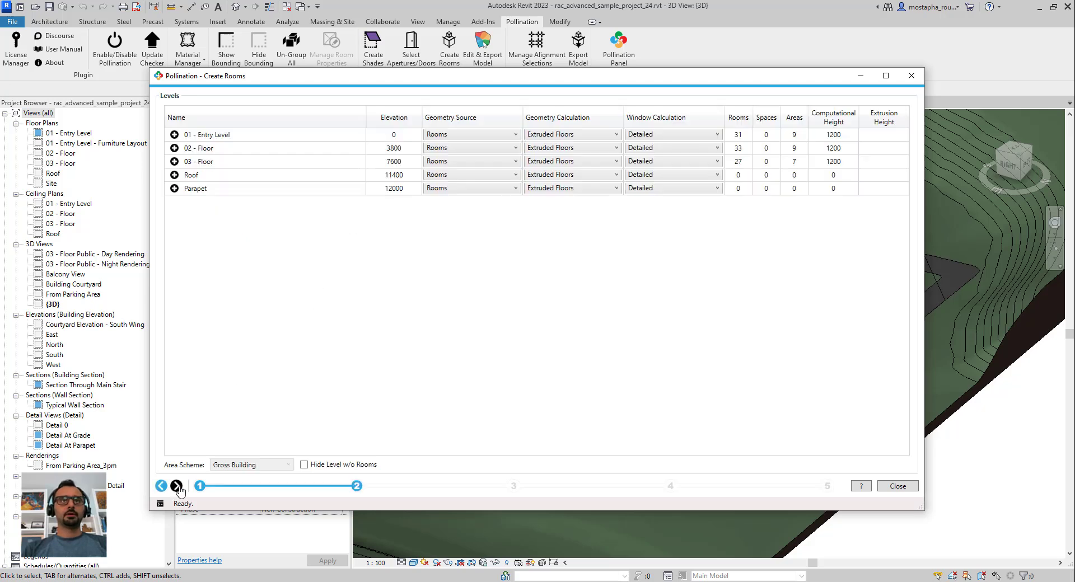
pyautogui.click(396, 149)
pyautogui.click(396, 162)
pyautogui.click(398, 178)
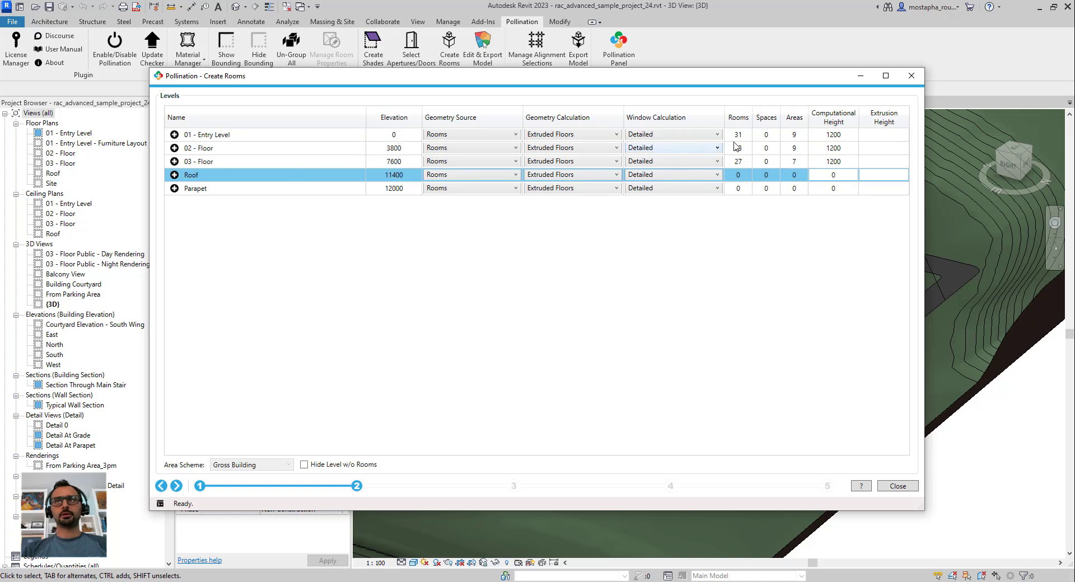
pyautogui.click(885, 136)
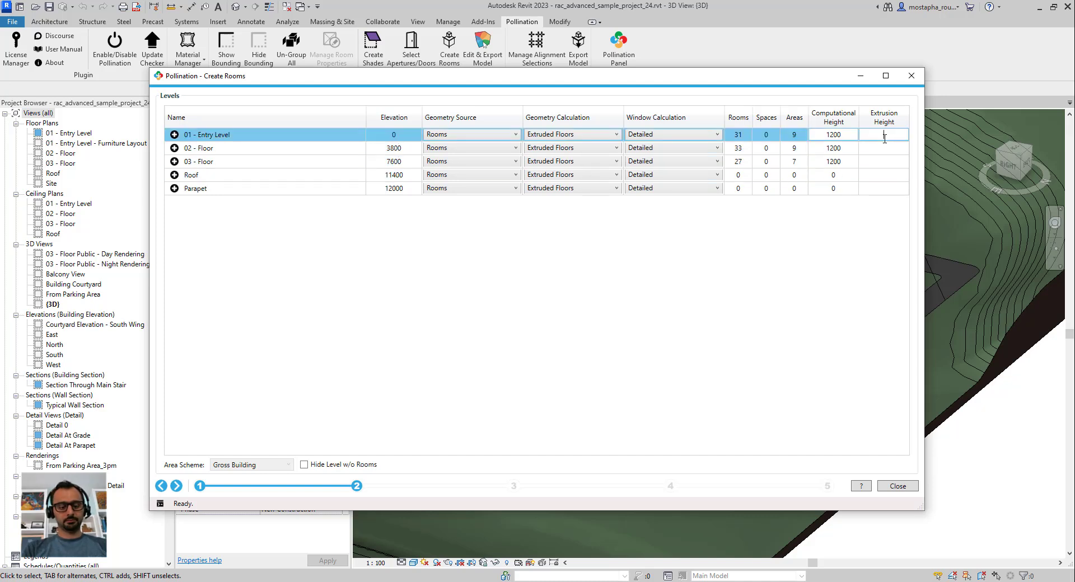
pyautogui.press('Return')
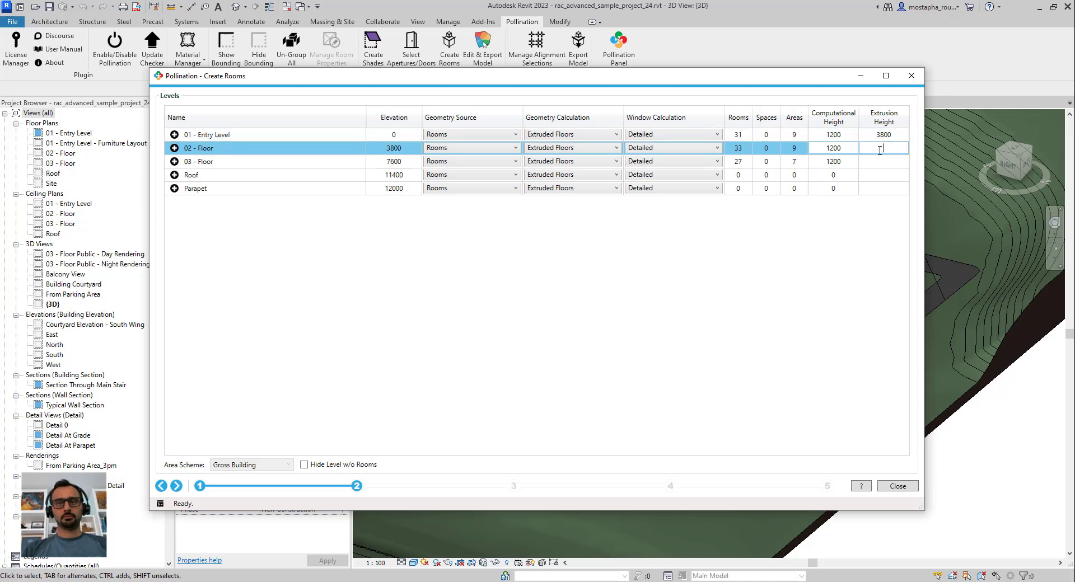
pyautogui.write('3800')
pyautogui.press('Return')
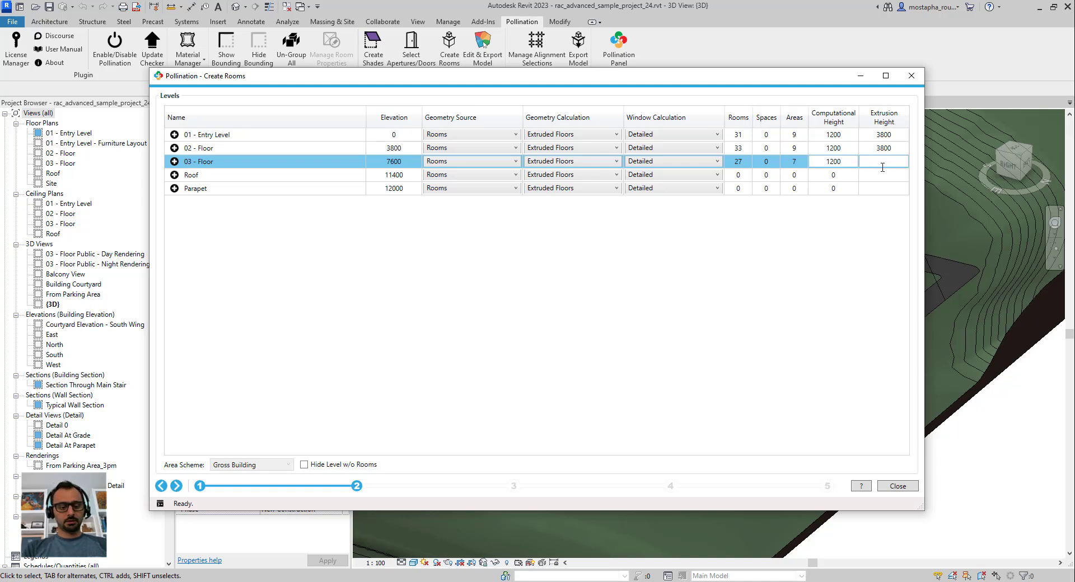
pyautogui.press('Return')
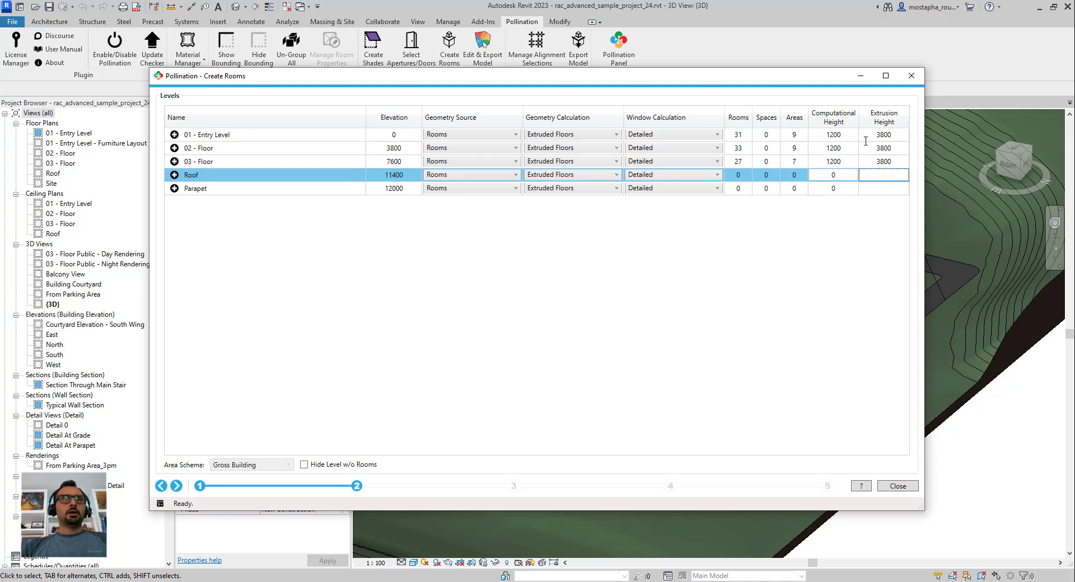
# Create a Pollination floor plan for 01 - Entry Level and inspect it for spaces without rooms.
pyautogui.click(175, 135)
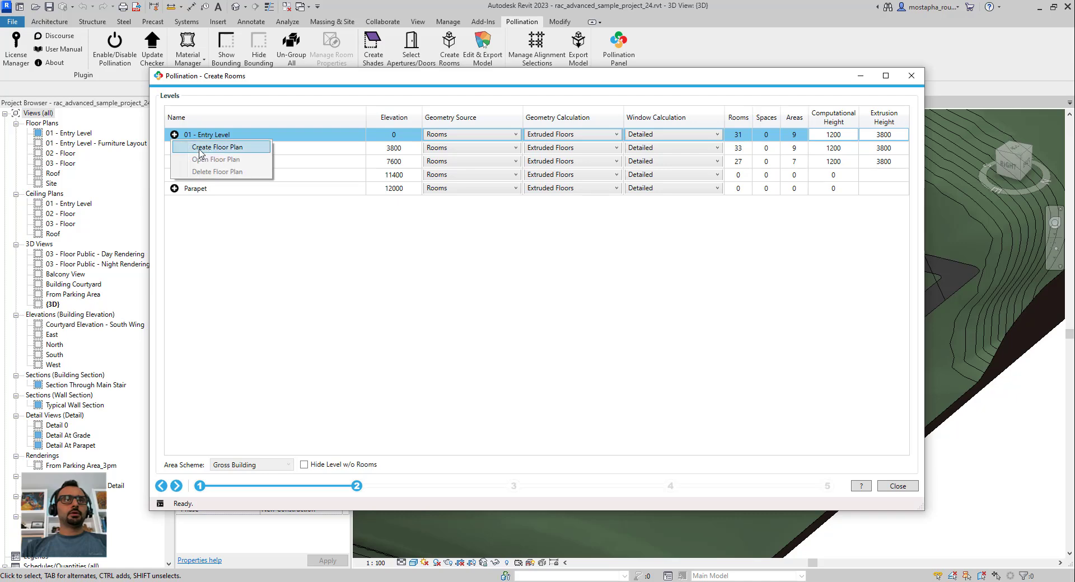
pyautogui.click(206, 159)
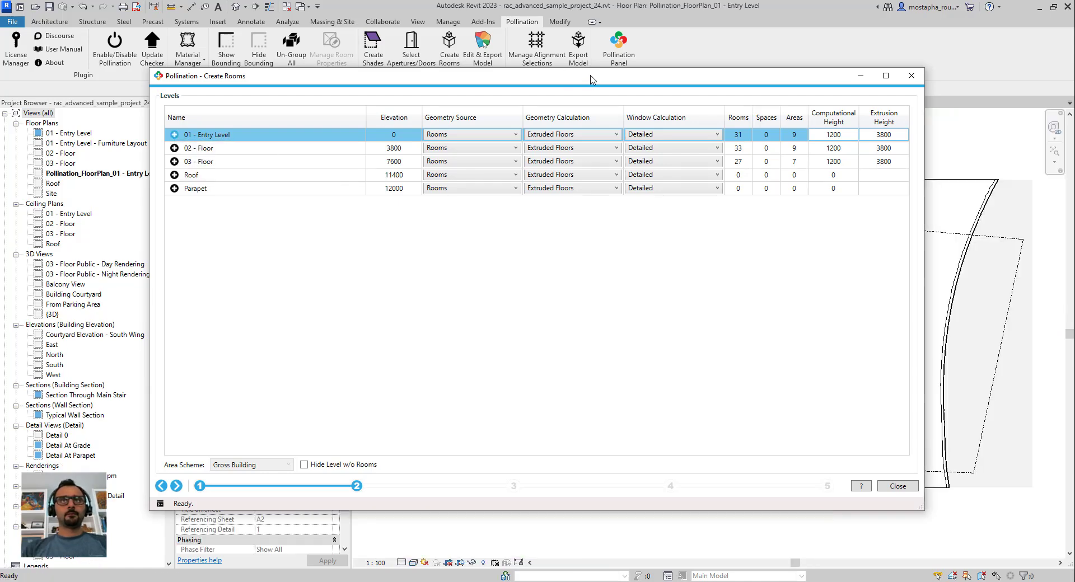
pyautogui.scroll(5, 701, 303)
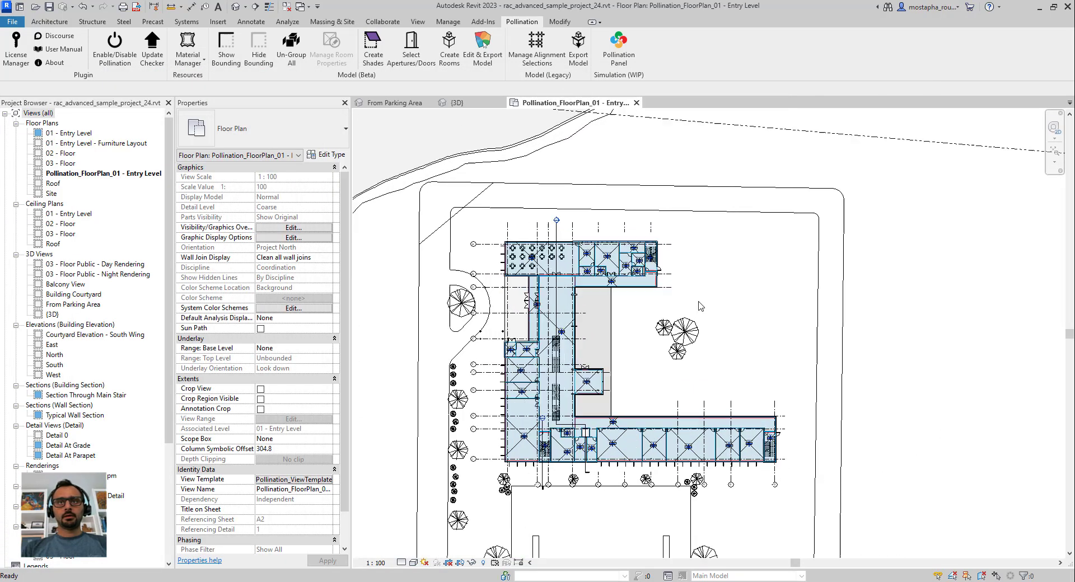
pyautogui.moveTo(648, 289); pyautogui.dragTo(681, 235, button='middle')
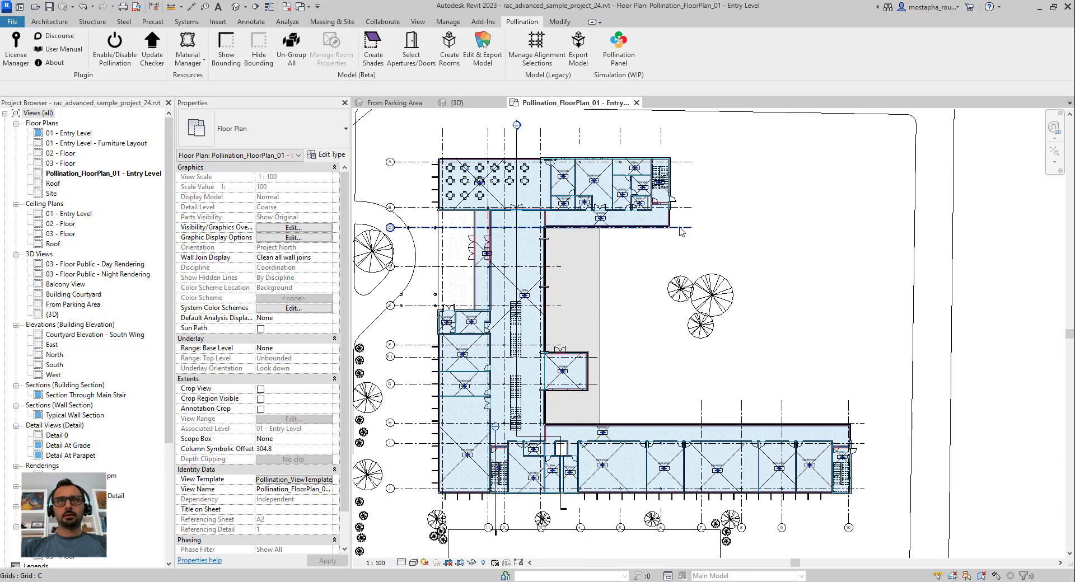
pyautogui.scroll(5, 649, 254)
pyautogui.scroll(-6, 656, 178)
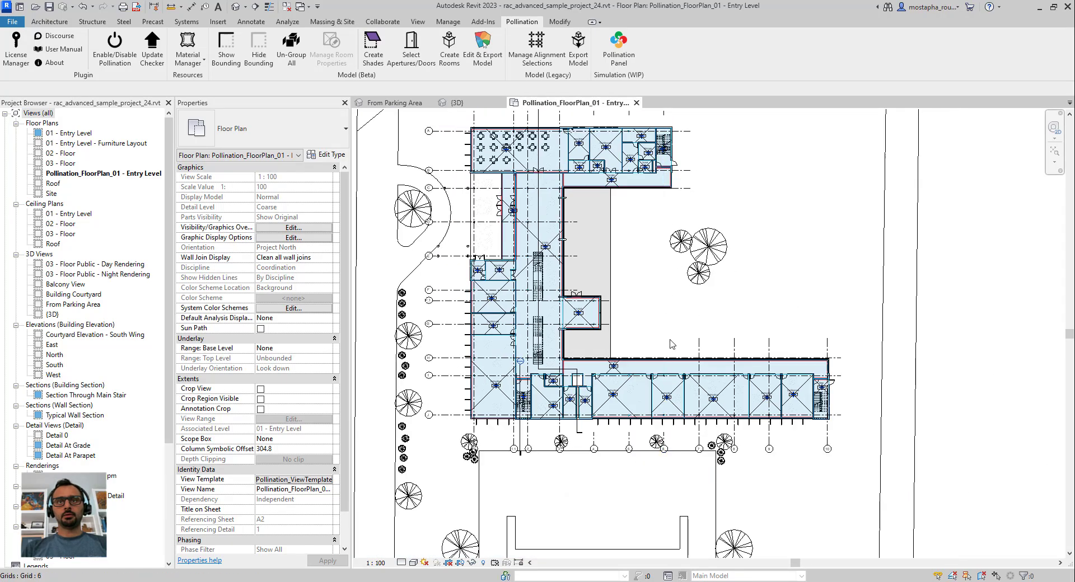
# Place rooms in the empty shaft above the Men and Women rooms and in the narrow gap between them.
pyautogui.scroll(3, 635, 336)
pyautogui.scroll(1, 633, 342)
pyautogui.press('r')
pyautogui.press('m')
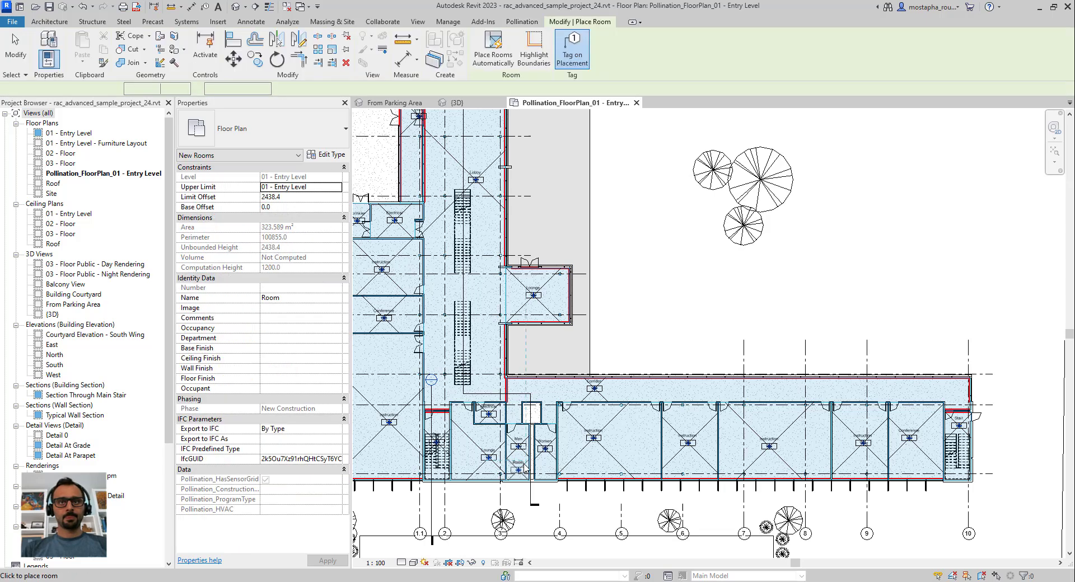
pyautogui.scroll(3, 530, 448)
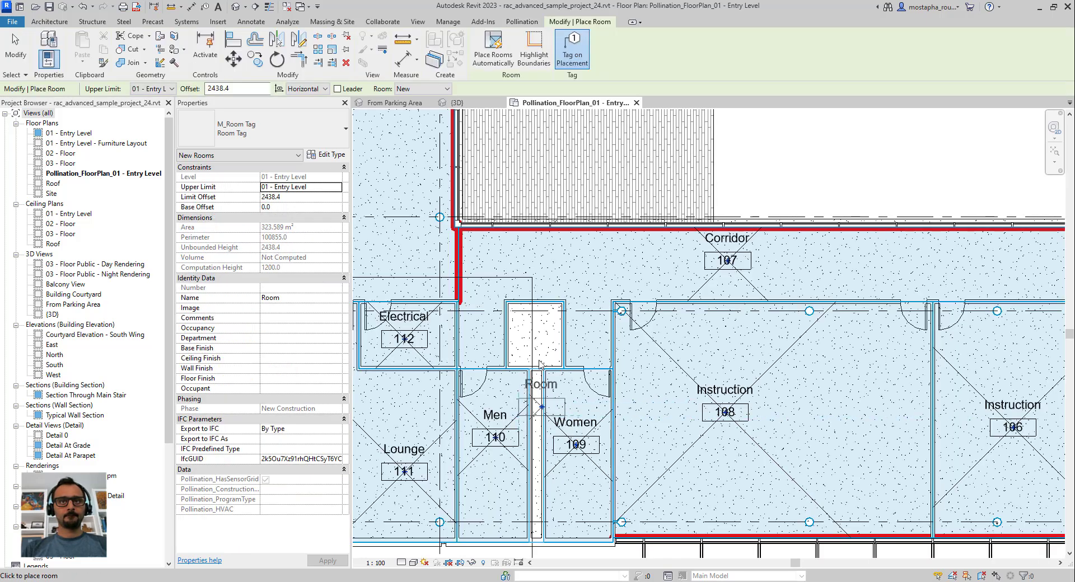
pyautogui.click(533, 340)
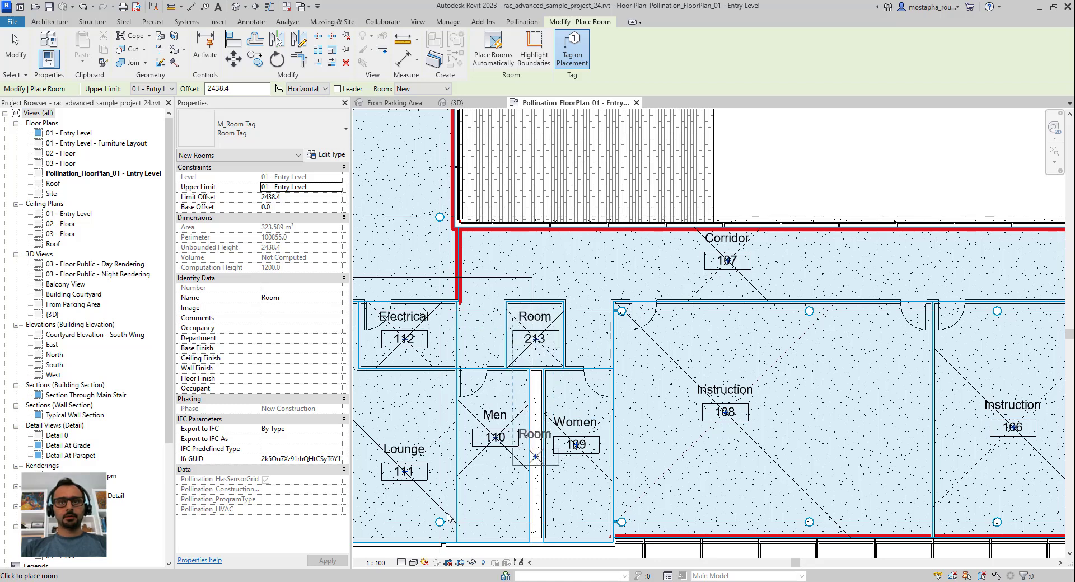
# Place a room in the narrow shaft beside Toilet 129 in the north wing and end room placement.
pyautogui.scroll(-3, 517, 488)
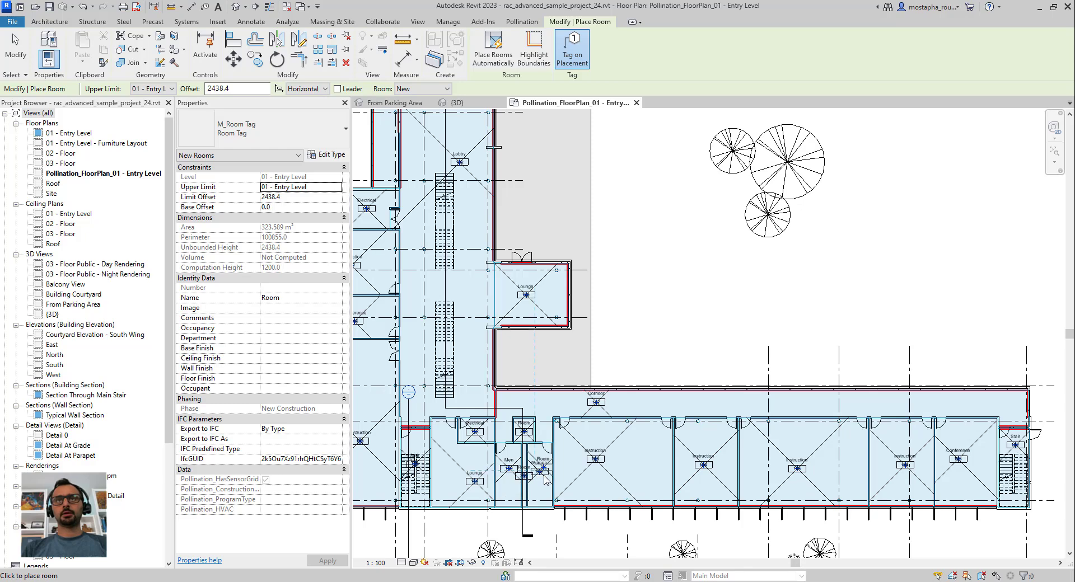
pyautogui.scroll(-2, 546, 479)
pyautogui.scroll(5, 586, 307)
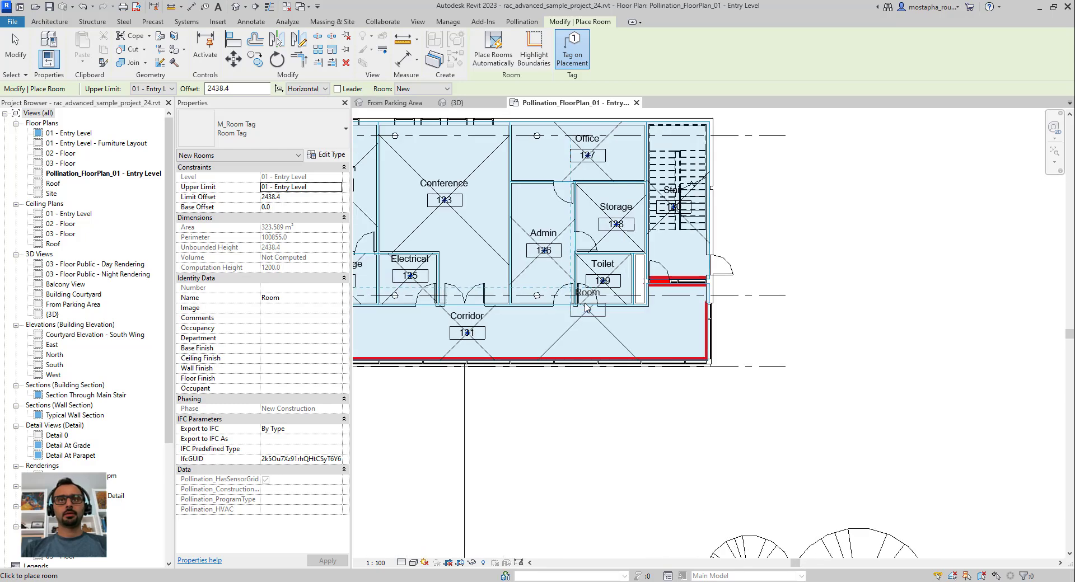
pyautogui.scroll(4, 586, 307)
pyautogui.click(708, 259)
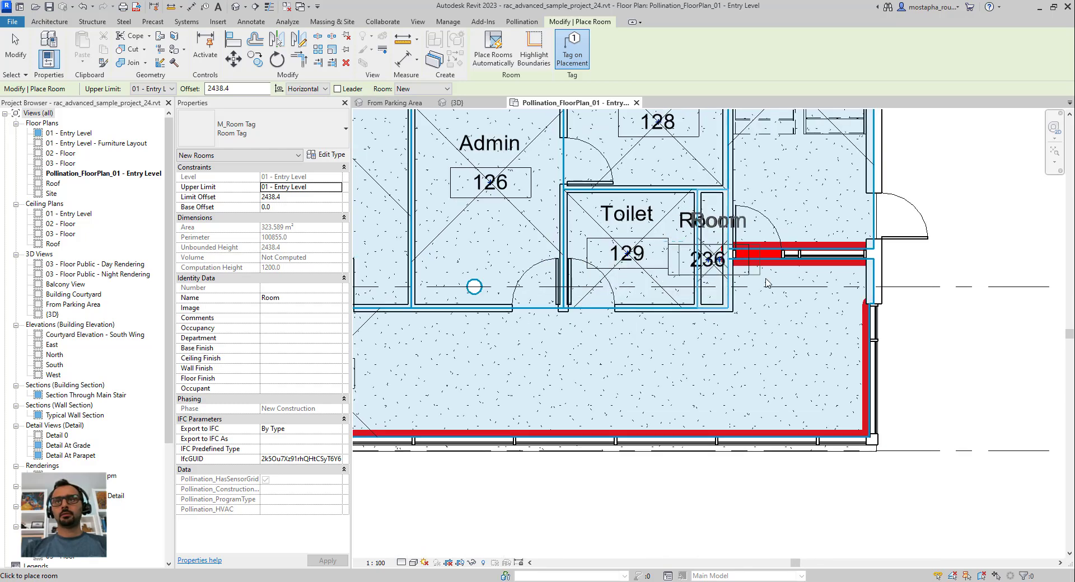
pyautogui.scroll(-3, 704, 305)
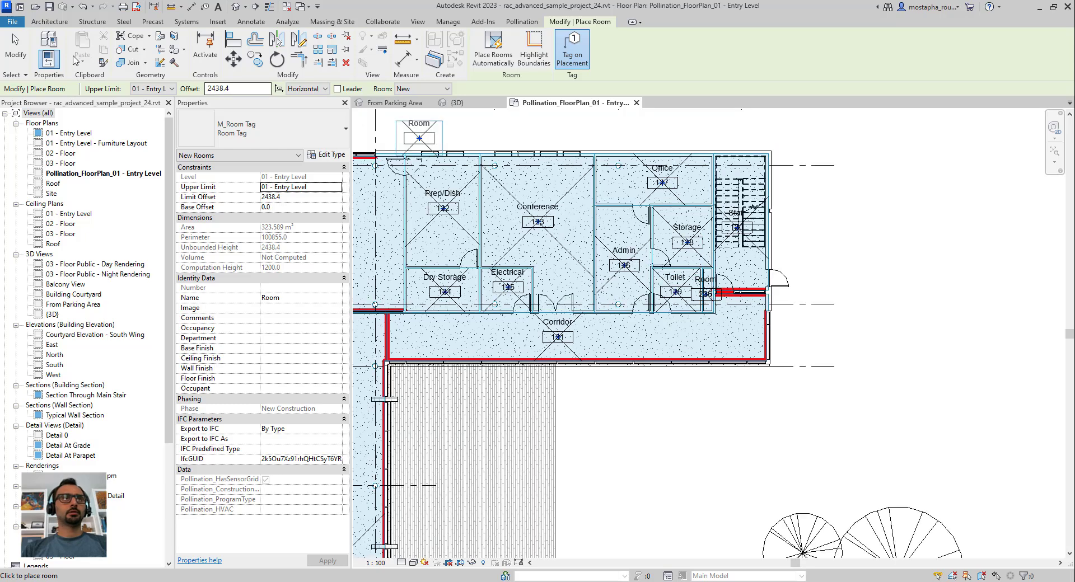
pyautogui.click(16, 45)
pyautogui.scroll(-1, 876, 200)
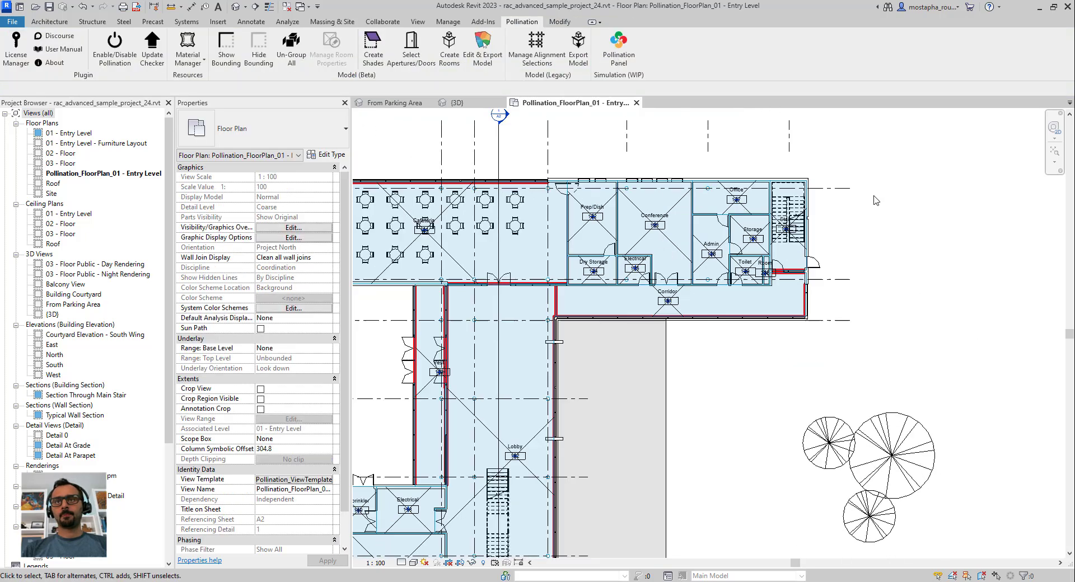
# Return to the Create Rooms dialog and advance from the level settings to the room and space selection.
pyautogui.scroll(-2, 876, 201)
pyautogui.moveTo(817, 418); pyautogui.dragTo(751, 383, button='middle')
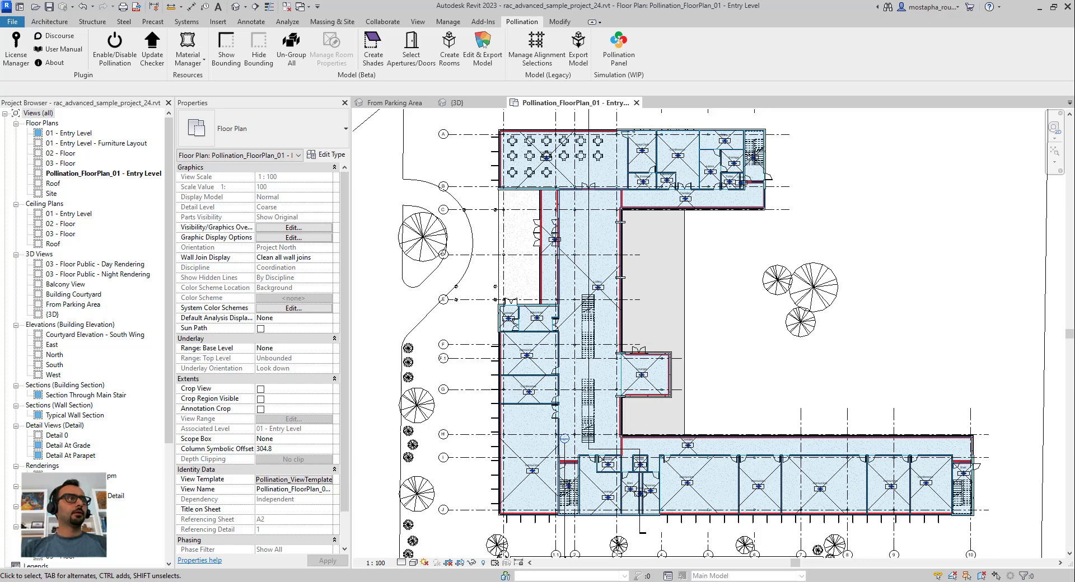
pyautogui.moveTo(513, 96); pyautogui.dragTo(747, 56)
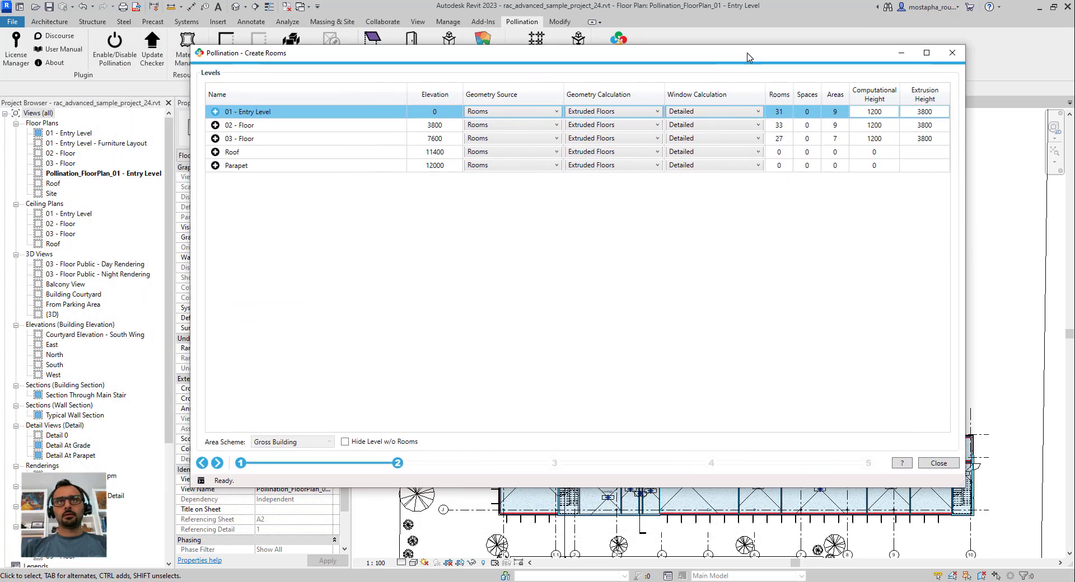
pyautogui.click(217, 463)
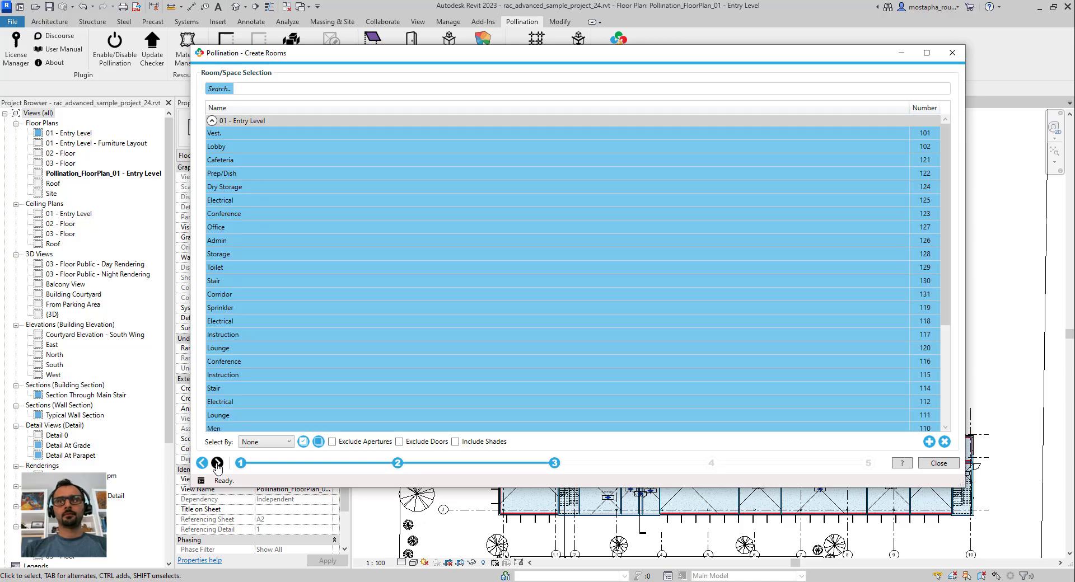
# Advance to the room properties and generate a 3D preview of all 01 - Entry Level rooms.
pyautogui.click(217, 463)
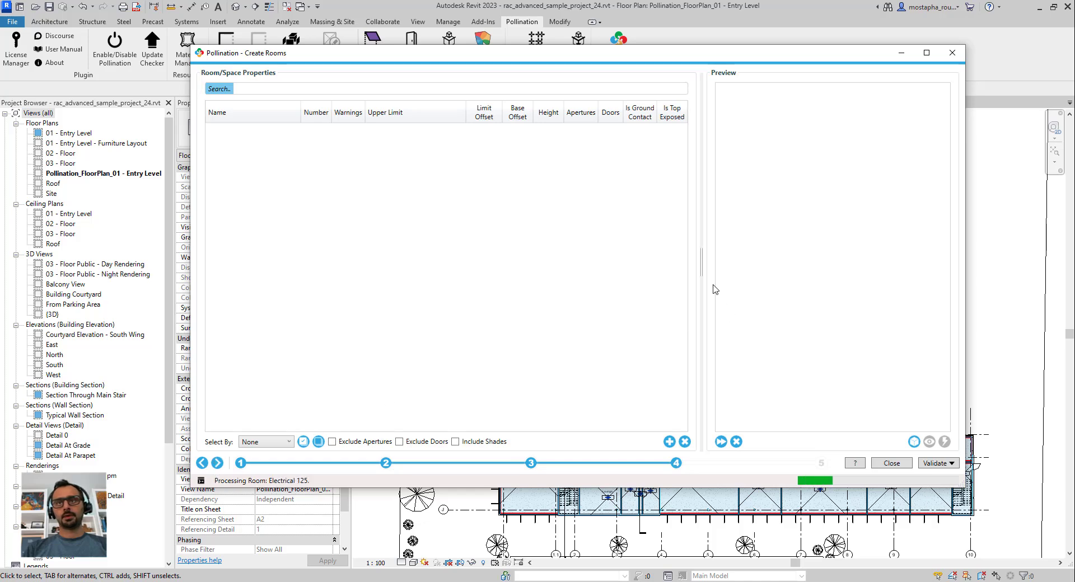
pyautogui.moveTo(701, 263); pyautogui.dragTo(644, 271)
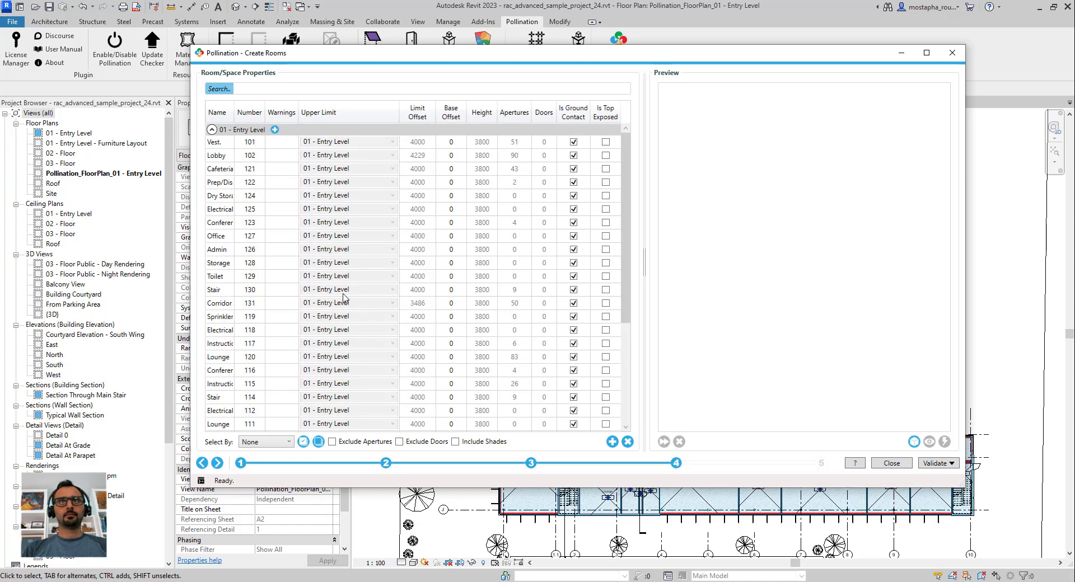
pyautogui.click(275, 264)
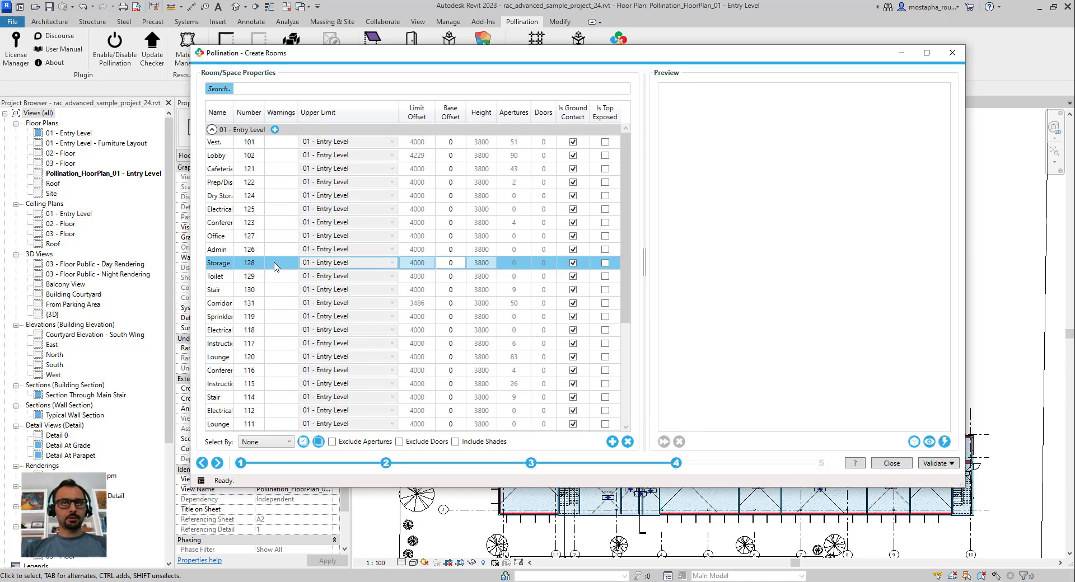
pyautogui.hotkey('ctrl', 'a')
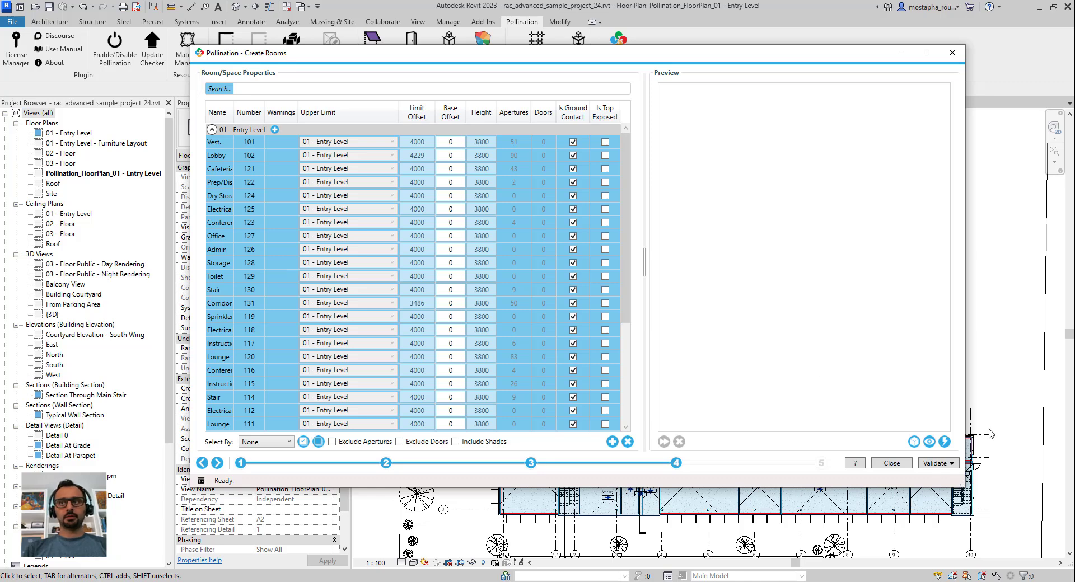
pyautogui.click(945, 442)
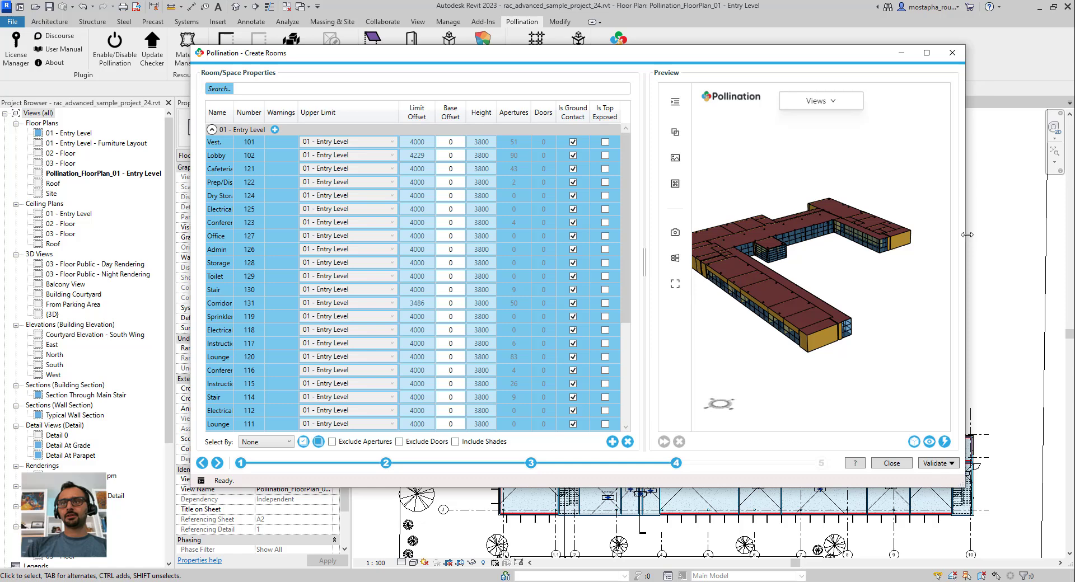
# Enlarge the preview and hide its Ceiling layer to examine the interior around the lounge projecting into the courtyard.
pyautogui.moveTo(968, 235); pyautogui.dragTo(1070, 238)
pyautogui.moveTo(930, 322); pyautogui.dragTo(910, 367)
pyautogui.scroll(2, 858, 285)
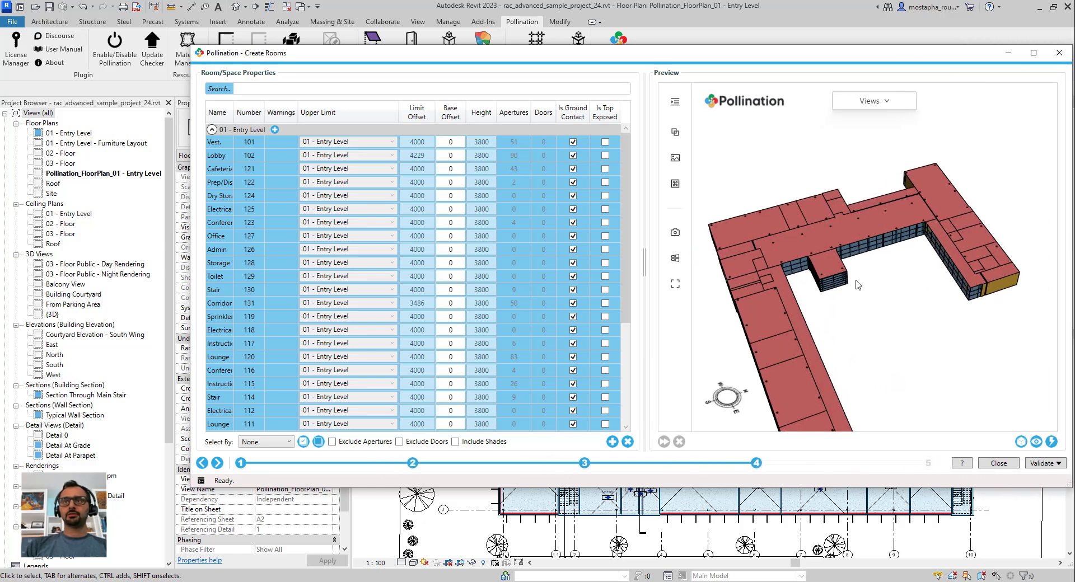
pyautogui.click(676, 102)
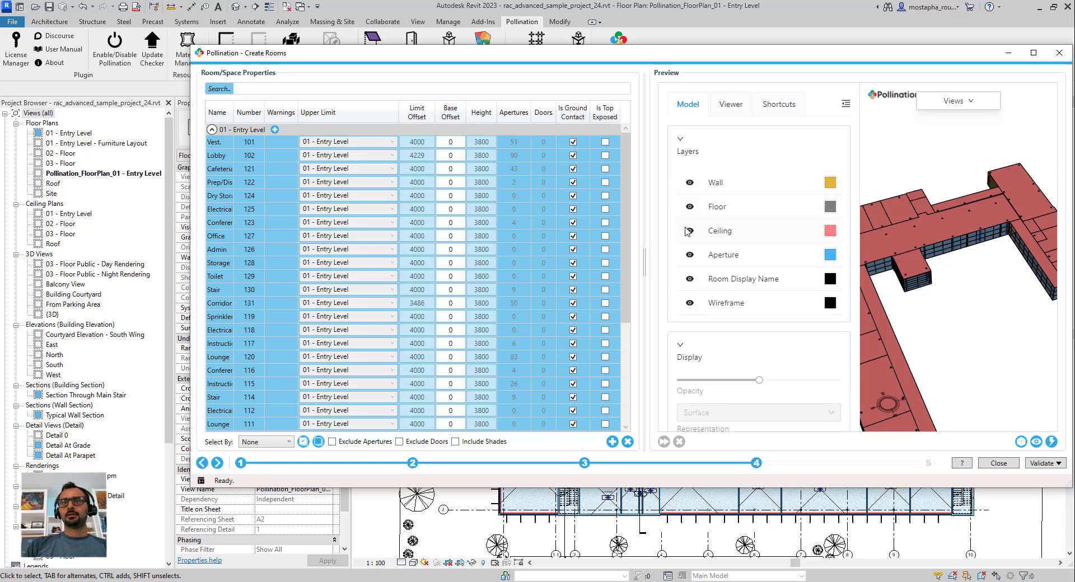
pyautogui.click(690, 231)
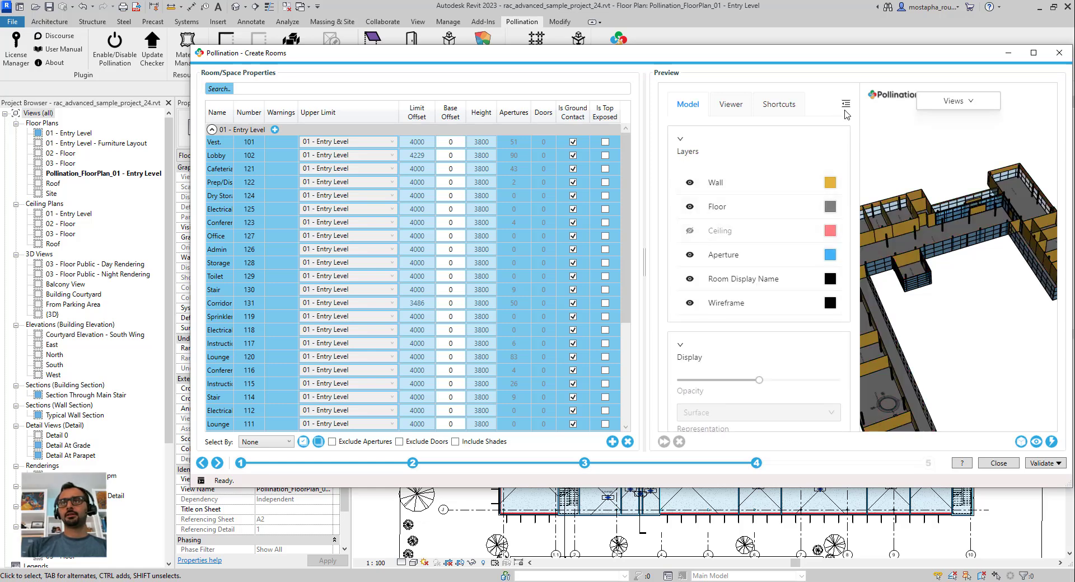
pyautogui.click(853, 263)
pyautogui.scroll(5, 852, 263)
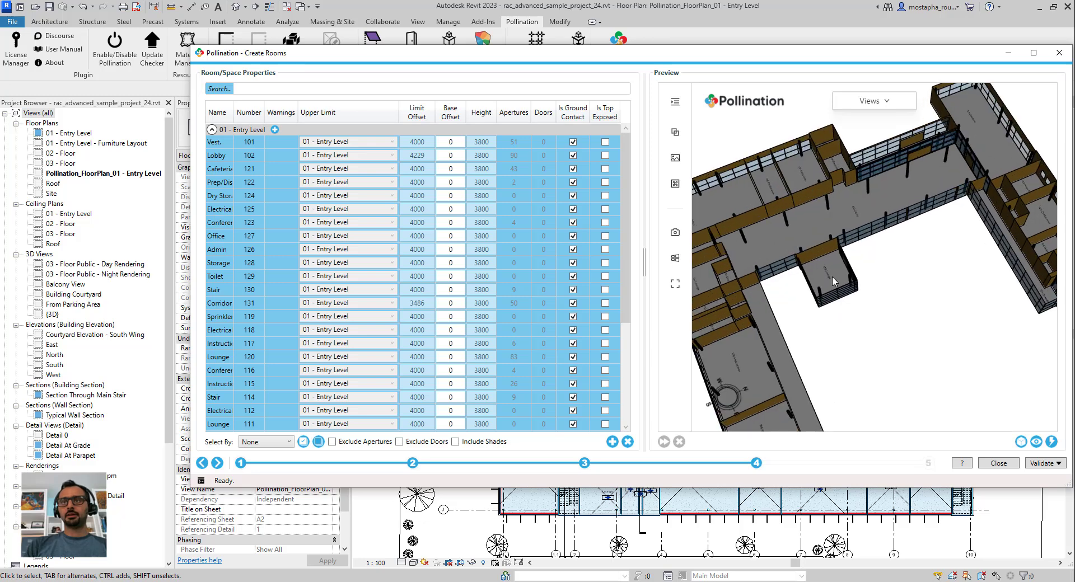
pyautogui.scroll(-2, 874, 253)
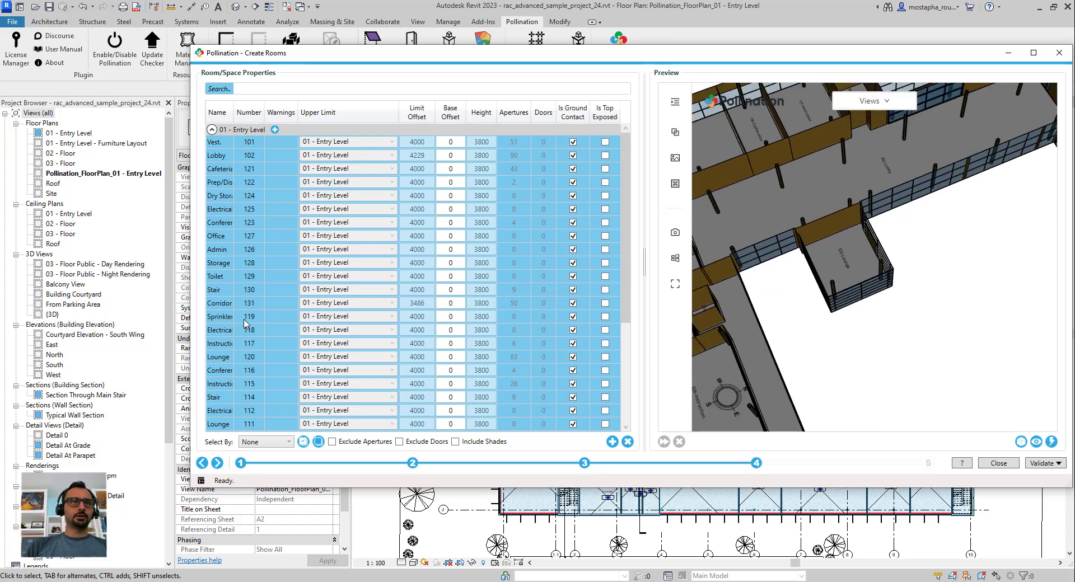
# Sort the rooms by number, override the height of Lounge 120 to 7600 and mark it as top exposed.
pyautogui.click(251, 112)
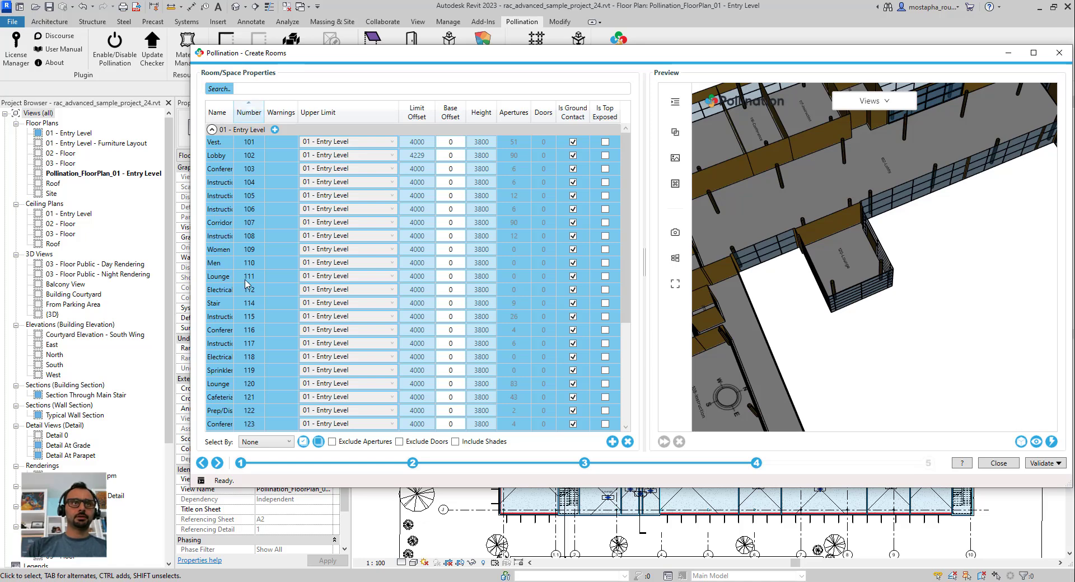
pyautogui.click(255, 385)
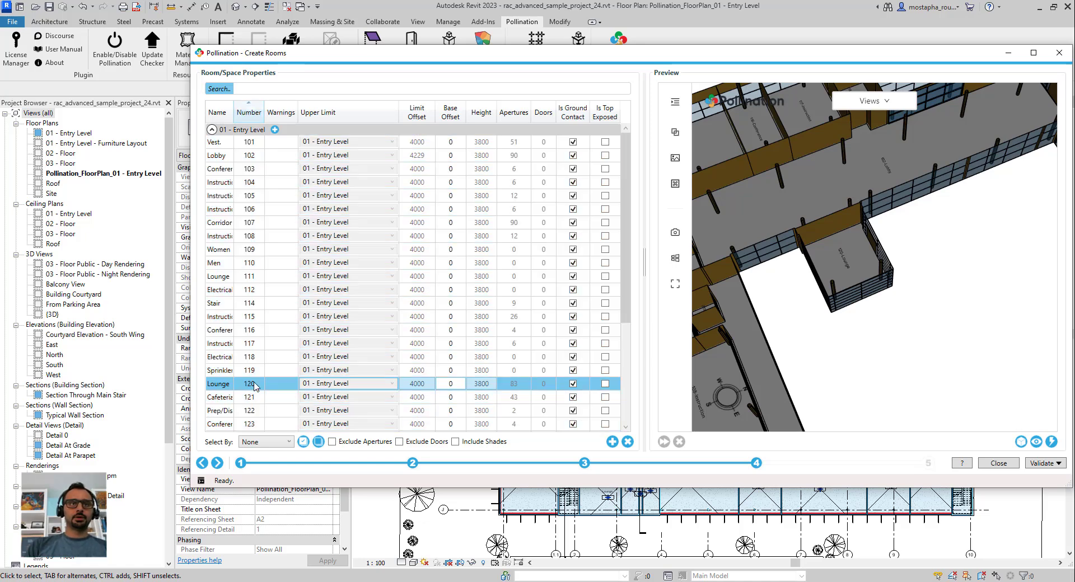
pyautogui.rightClick(255, 386)
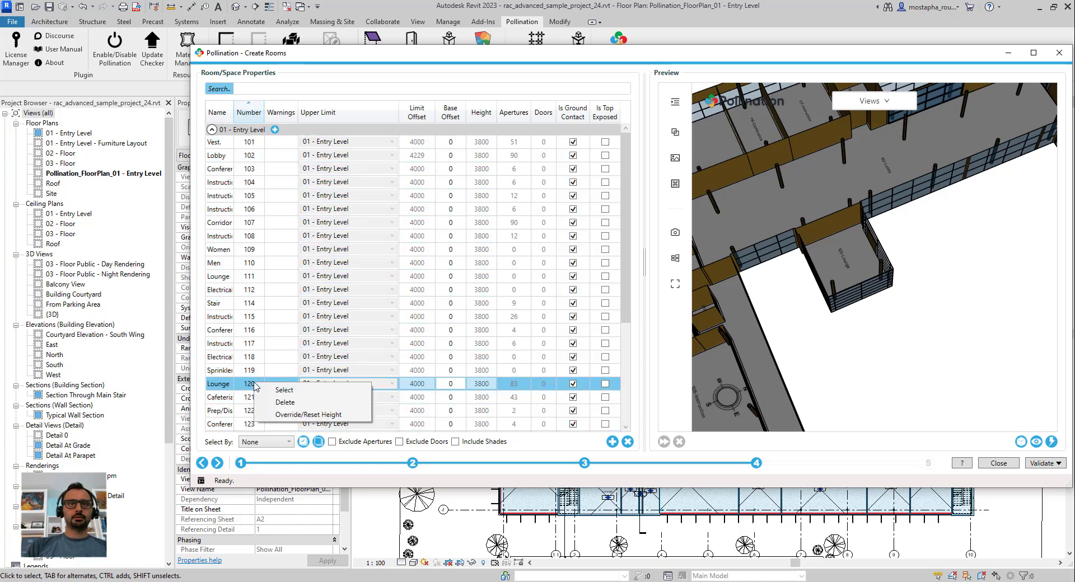
pyautogui.click(314, 414)
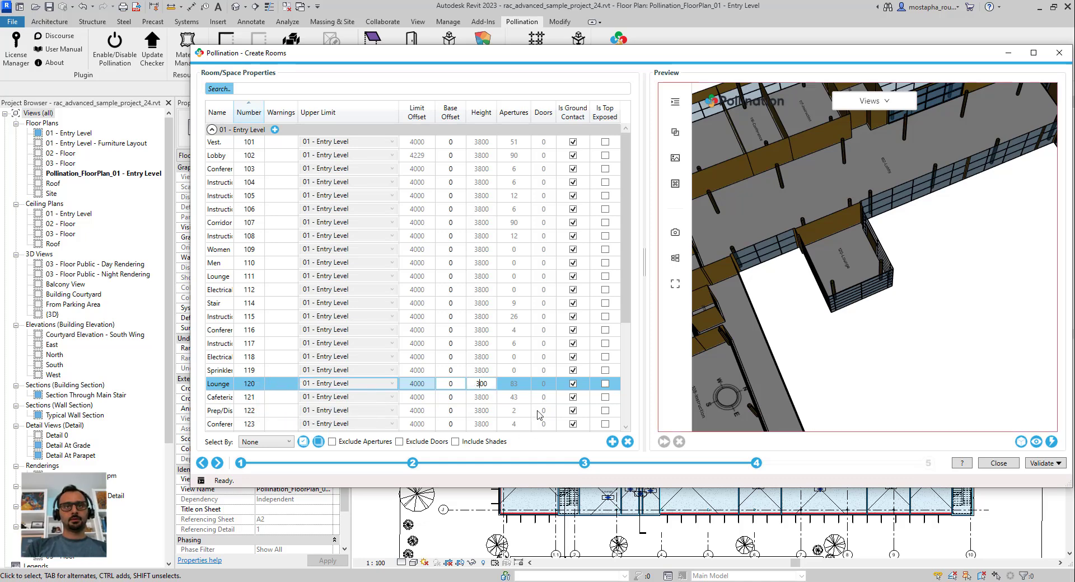
pyautogui.press('BackSpace')
pyautogui.write('76')
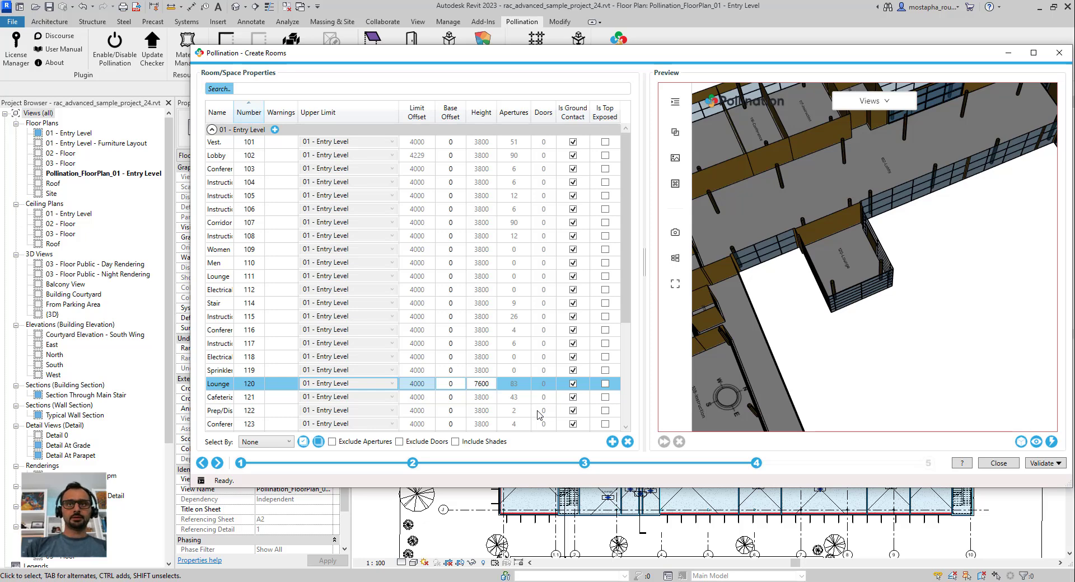
pyautogui.click(606, 384)
# Preview all Entry Level rooms with the taller Lounge 120, accepting the Revit warning and returning to the Create Rooms dialog.
pyautogui.click(344, 309)
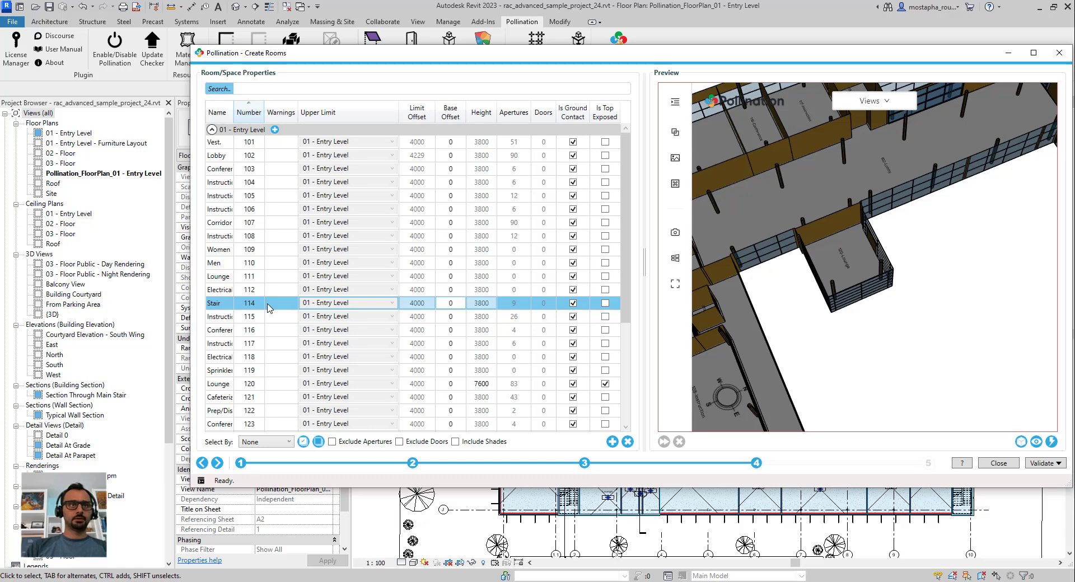
pyautogui.hotkey('ctrl', 'a')
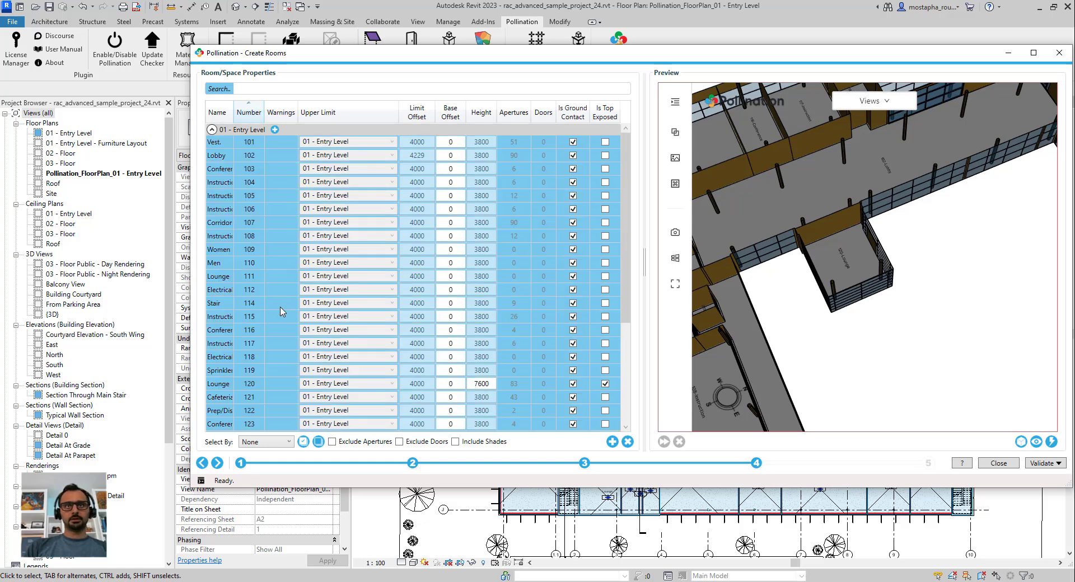
pyautogui.click(1035, 442)
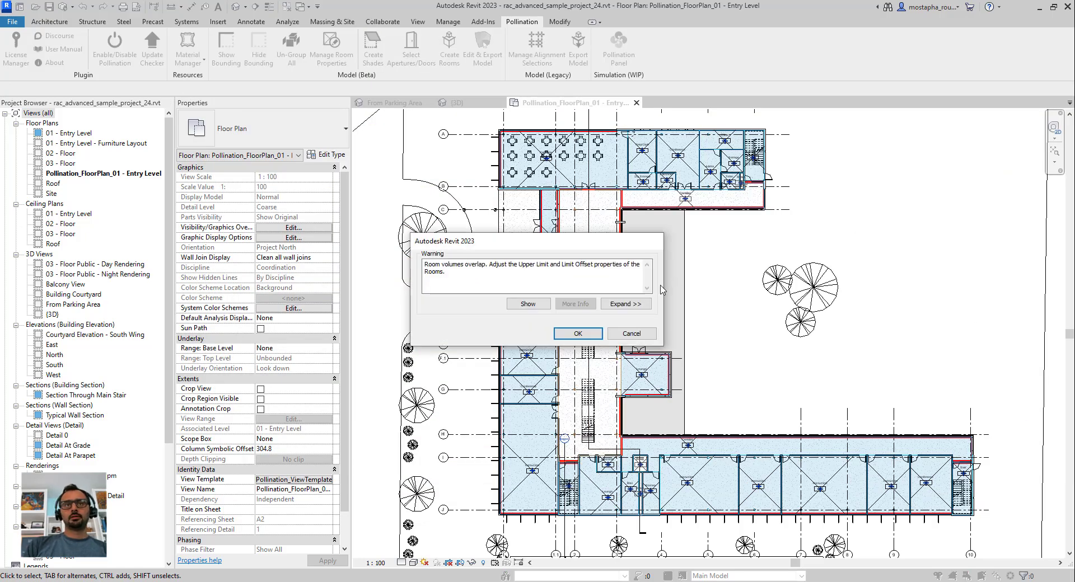
pyautogui.click(576, 334)
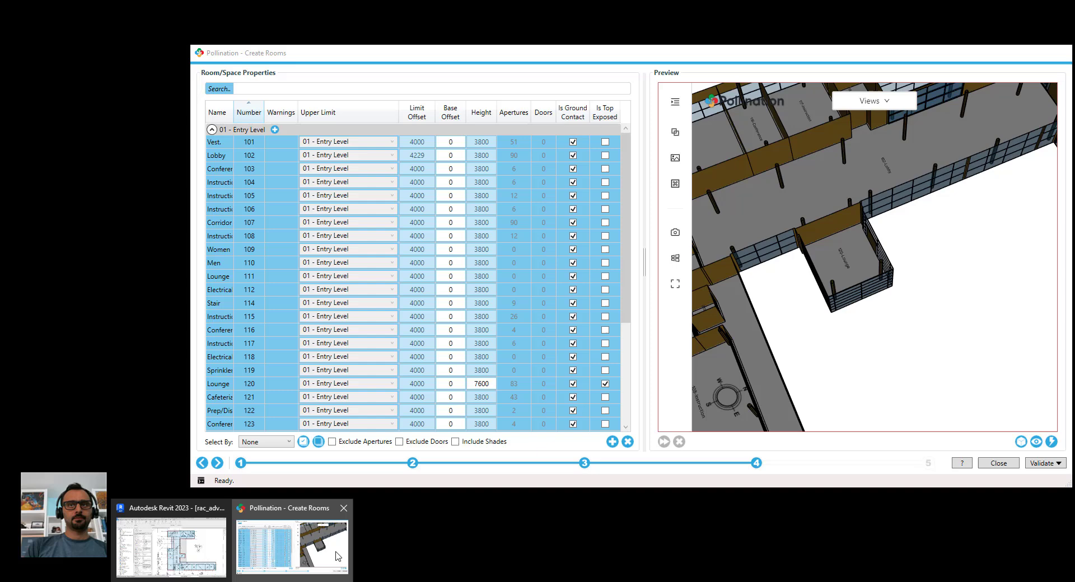
pyautogui.click(291, 538)
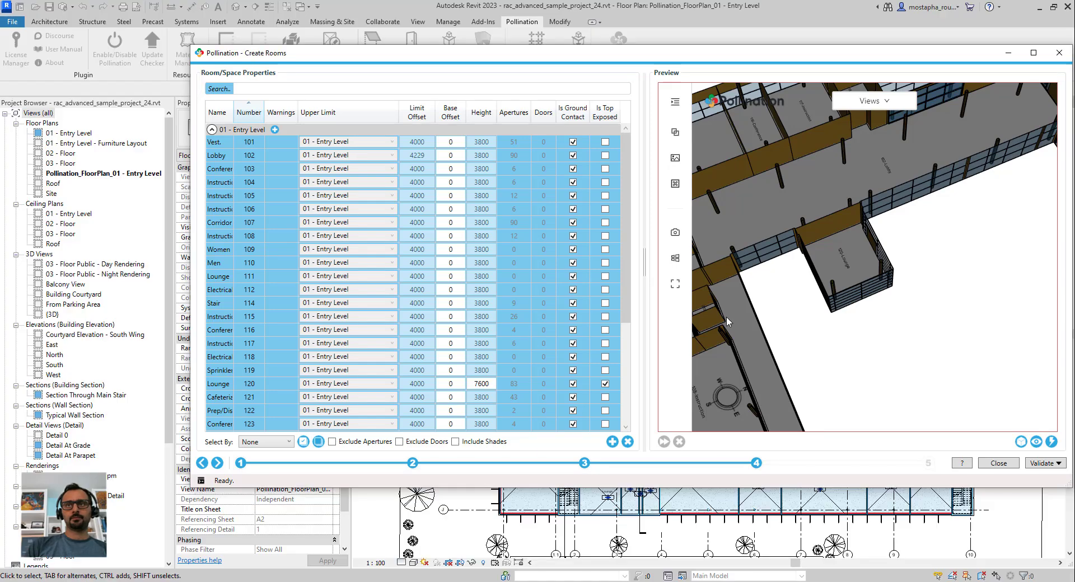
pyautogui.moveTo(764, 305); pyautogui.dragTo(867, 320)
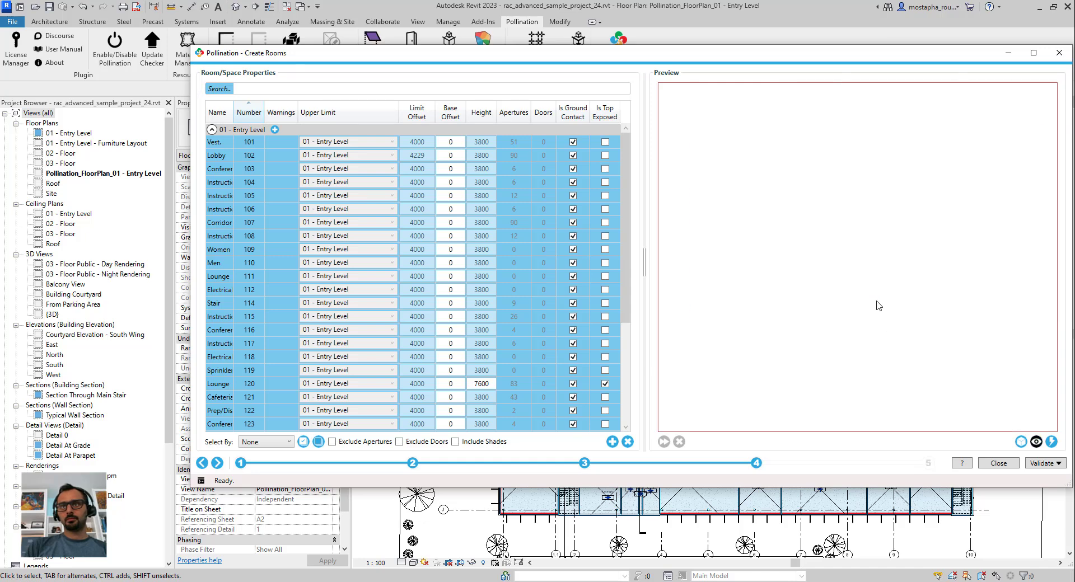
pyautogui.scroll(3, 787, 291)
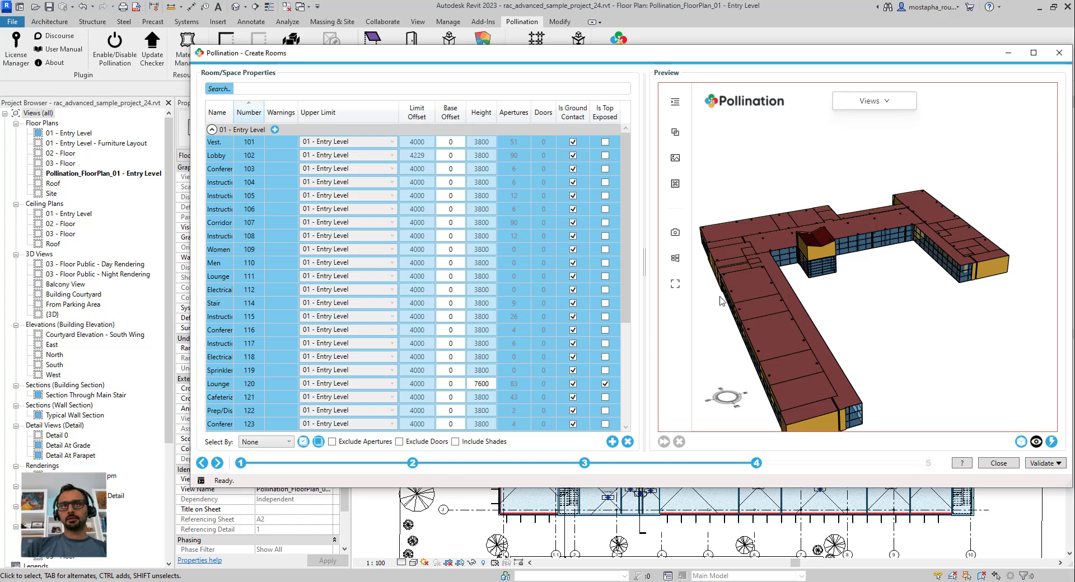
# Recalculate the selected rooms with their apertures and refresh the 3D preview to check the taller lounge.
pyautogui.click(1021, 441)
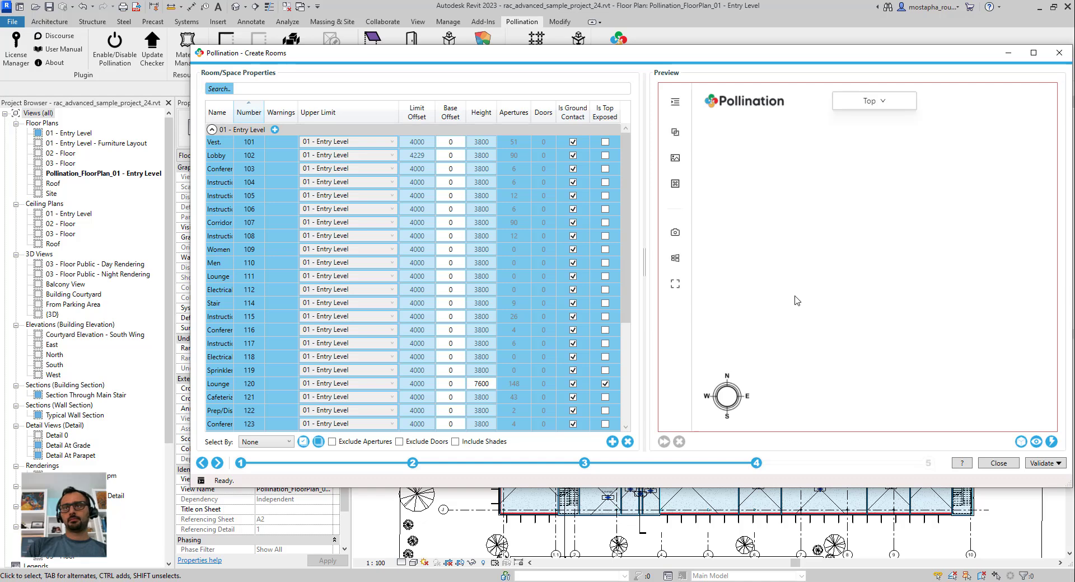
pyautogui.moveTo(817, 297); pyautogui.dragTo(859, 311)
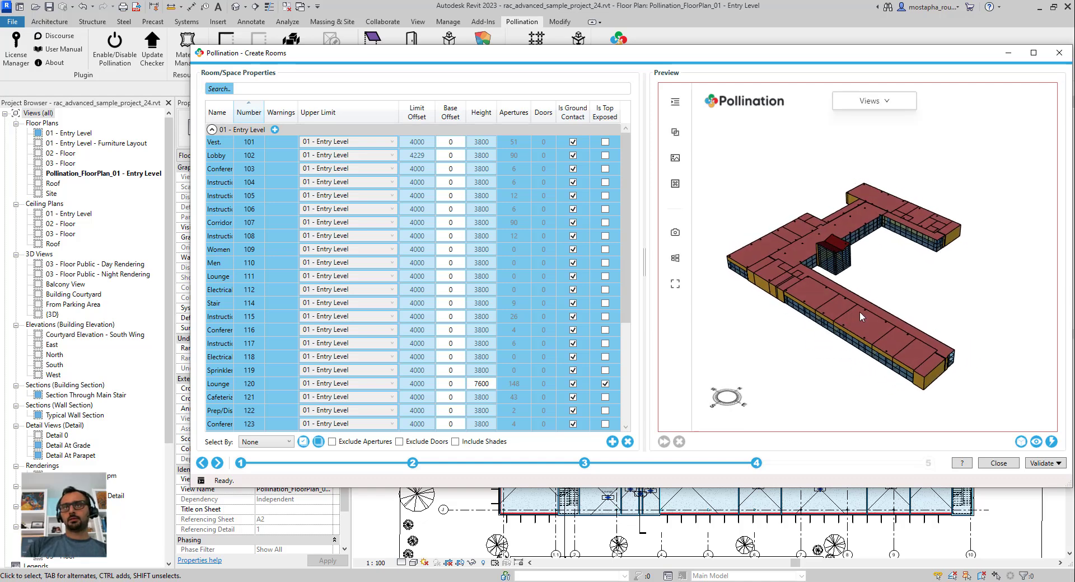
pyautogui.click(1052, 443)
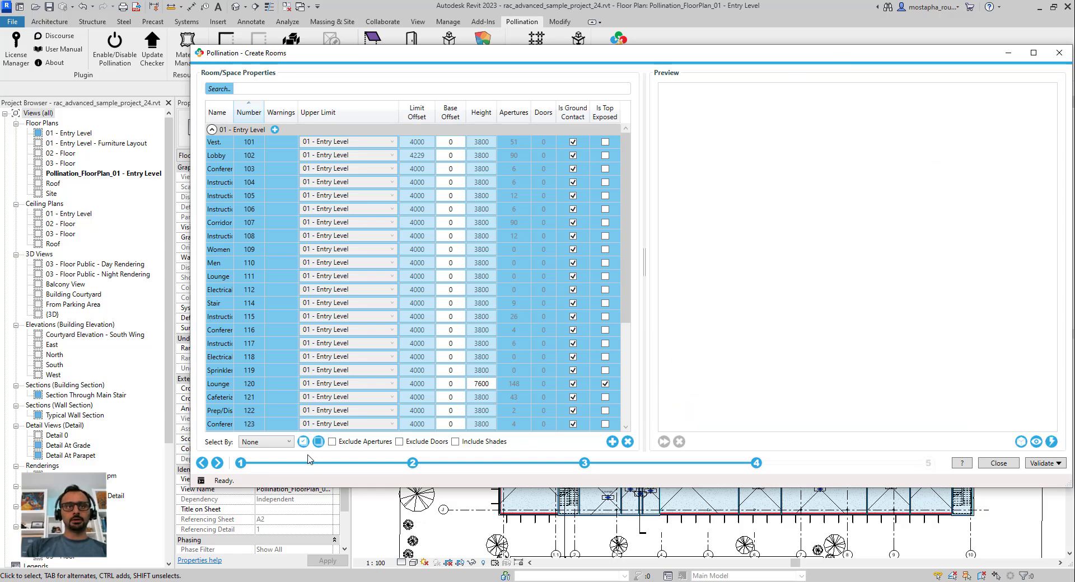
# Advance to the building and room energy properties and save a snapshot named "01 Entry Level".
pyautogui.click(218, 464)
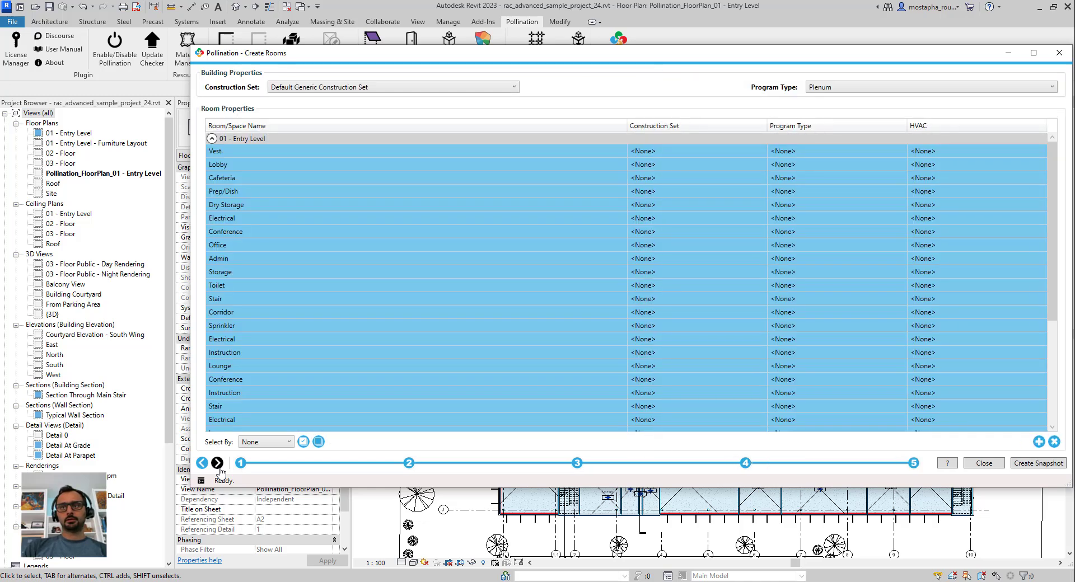
pyautogui.click(1035, 464)
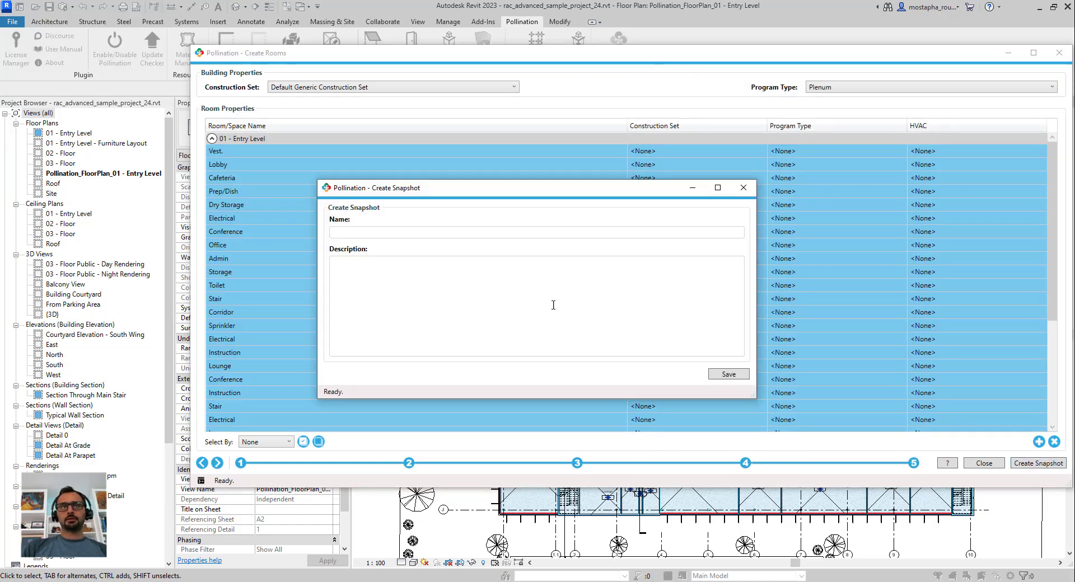
pyautogui.click(358, 238)
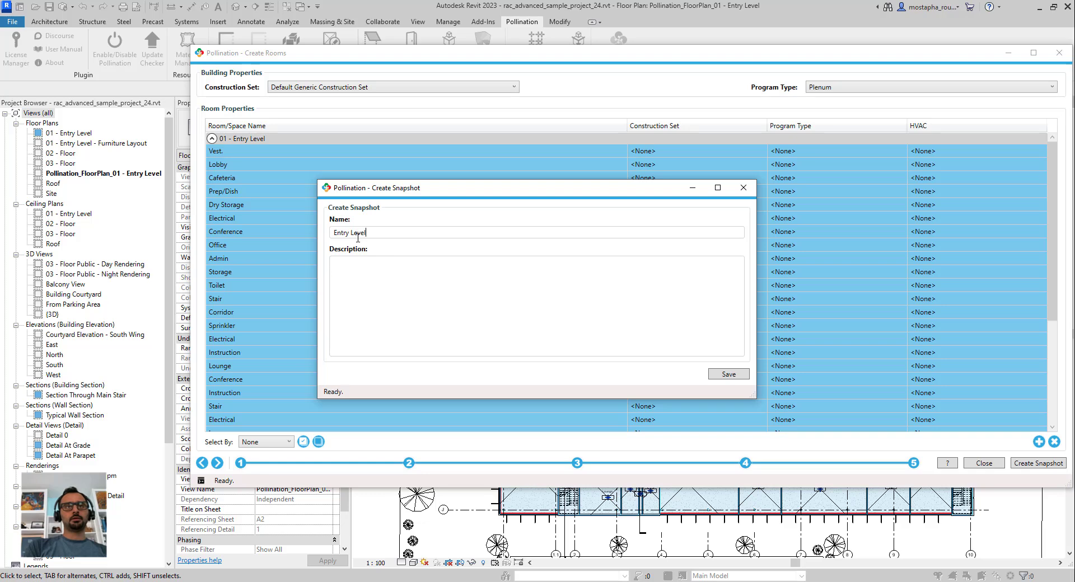
pyautogui.write('01')
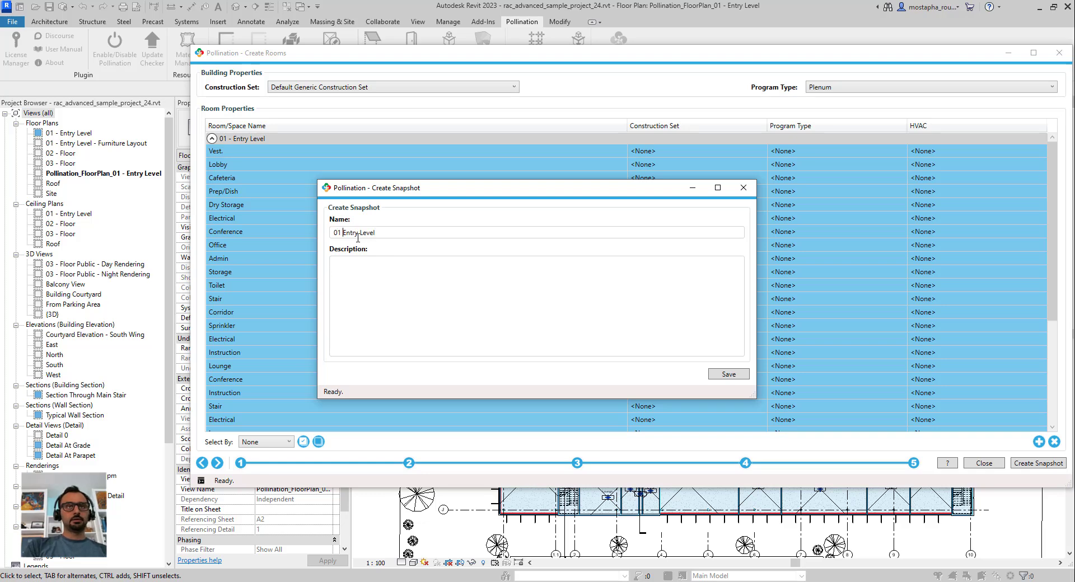
pyautogui.click(728, 374)
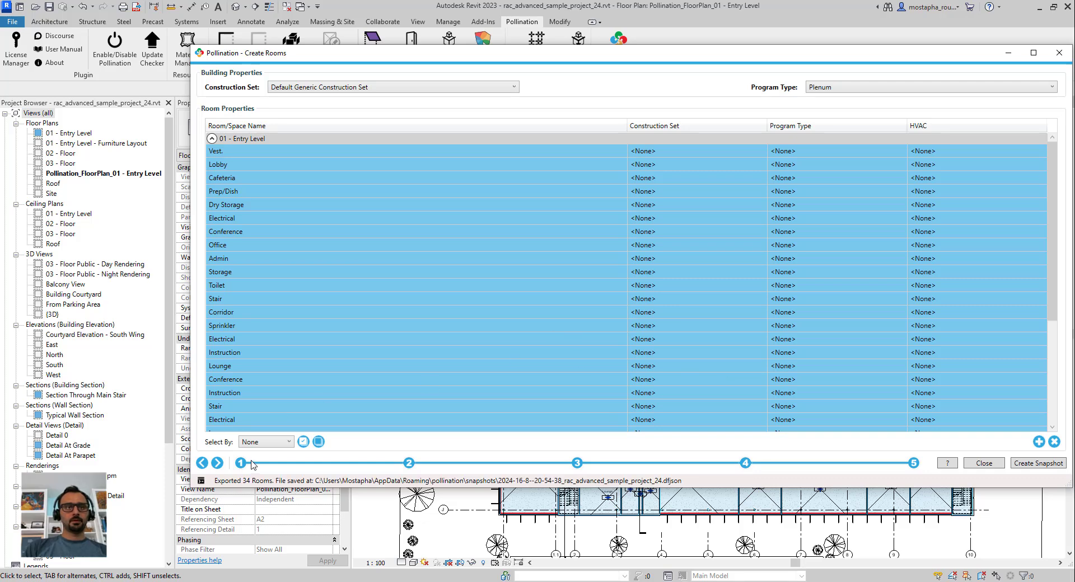
# Return to the level settings and create and open the Pollination floor plan for 02 - Floor, moving the dialog aside.
pyautogui.click(409, 463)
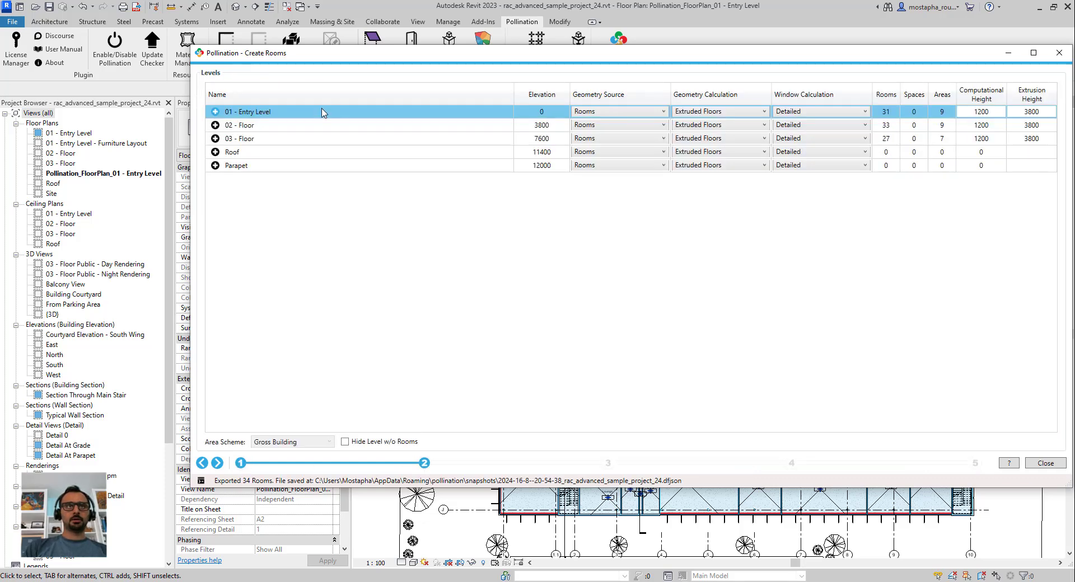
pyautogui.click(286, 128)
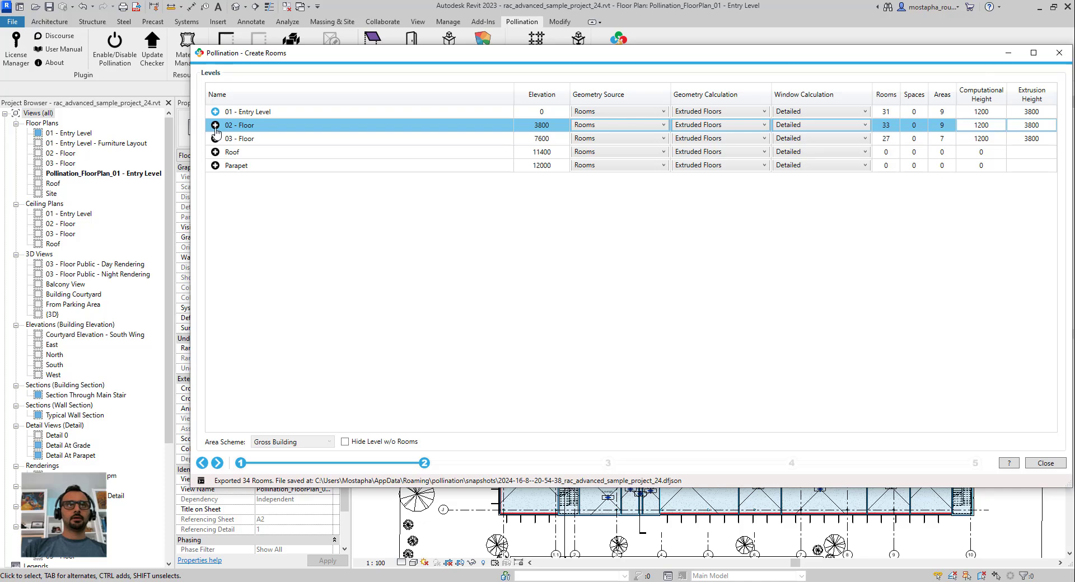
pyautogui.click(215, 127)
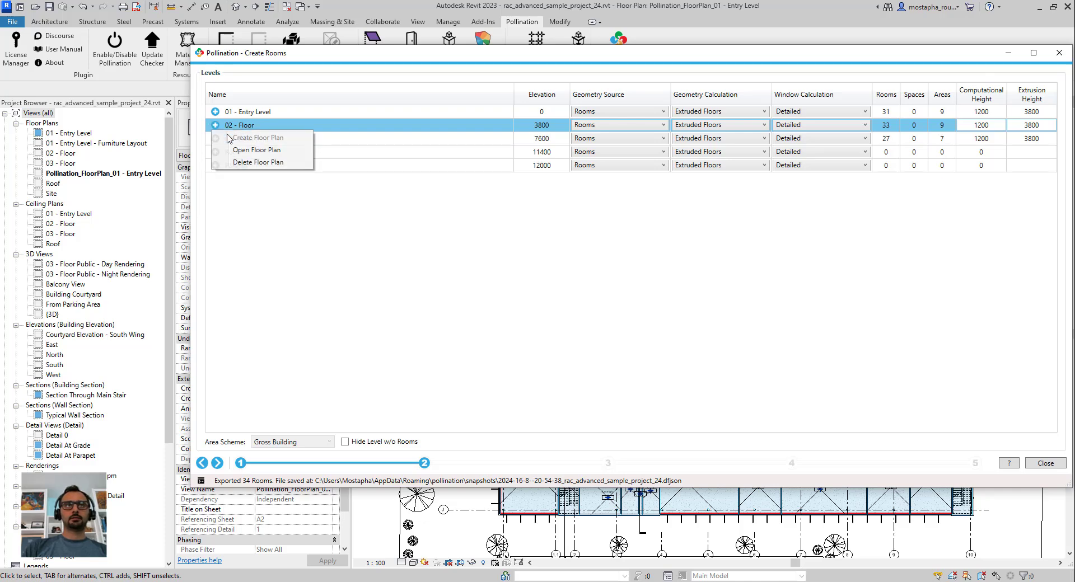
pyautogui.click(257, 150)
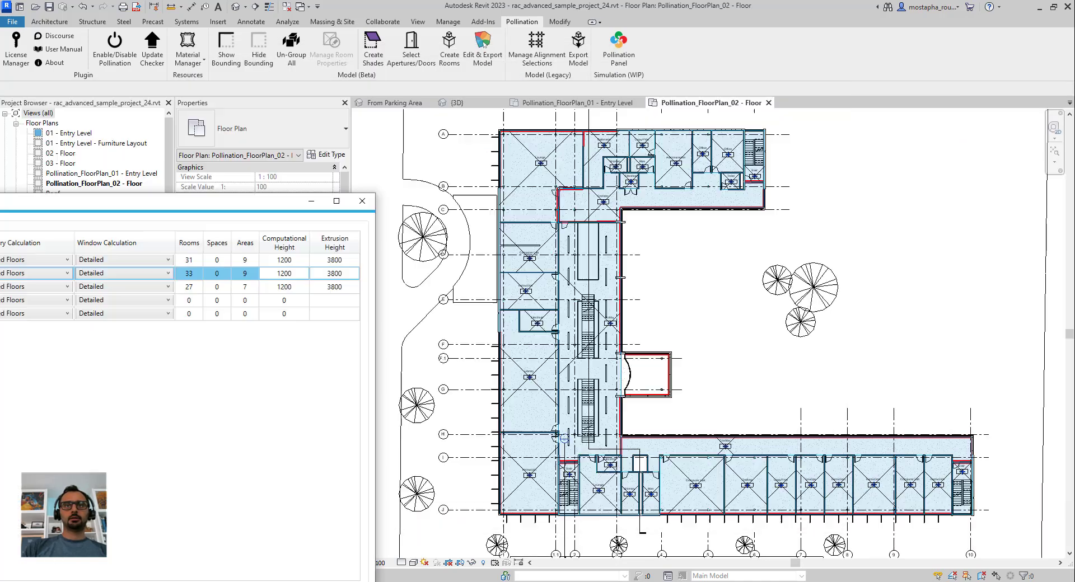
pyautogui.moveTo(6, 201); pyautogui.dragTo(0, 196)
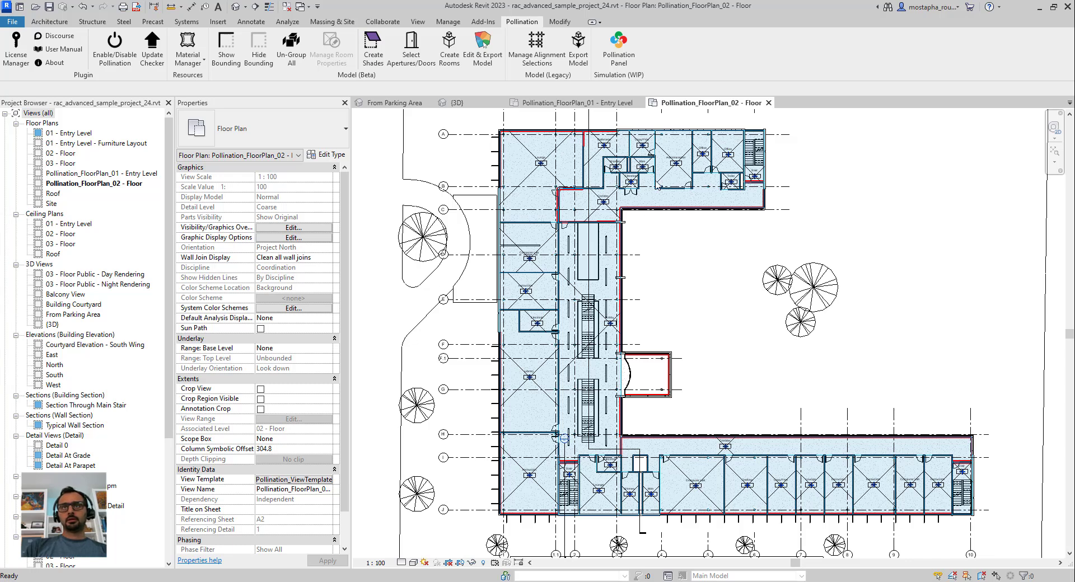
# Place rooms in the empty shafts between Women 225 and Men 226 and beside Toilet 232 on 02 - Floor.
pyautogui.scroll(5, 621, 167)
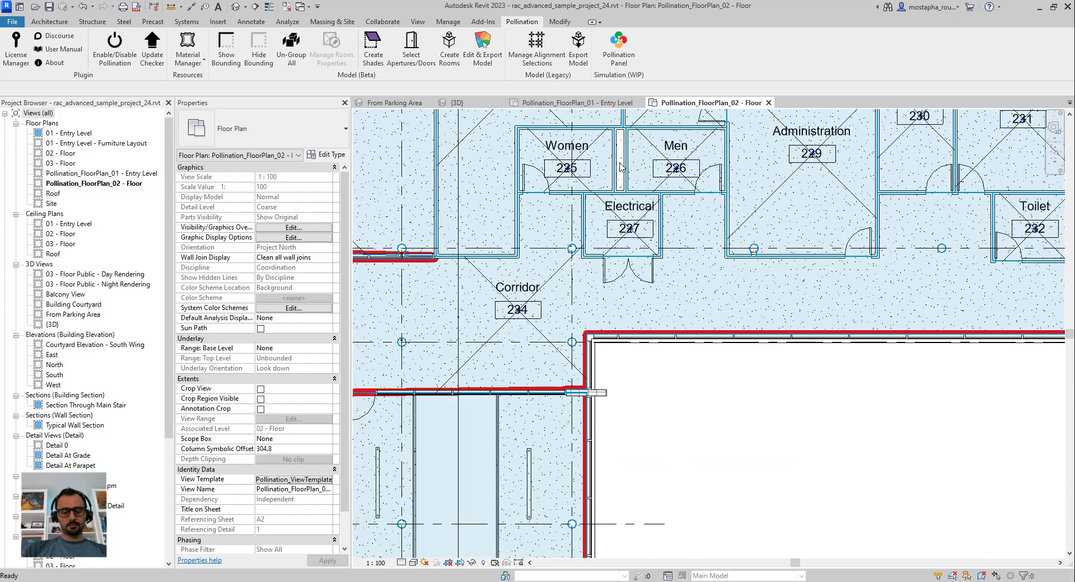
pyautogui.scroll(-2, 623, 179)
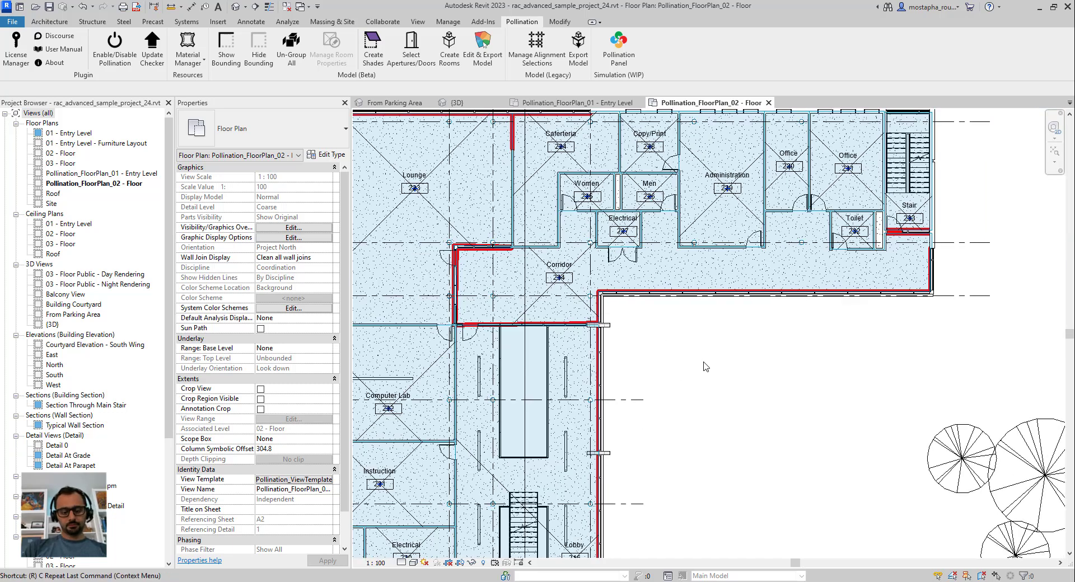
pyautogui.press('r')
pyautogui.press('m')
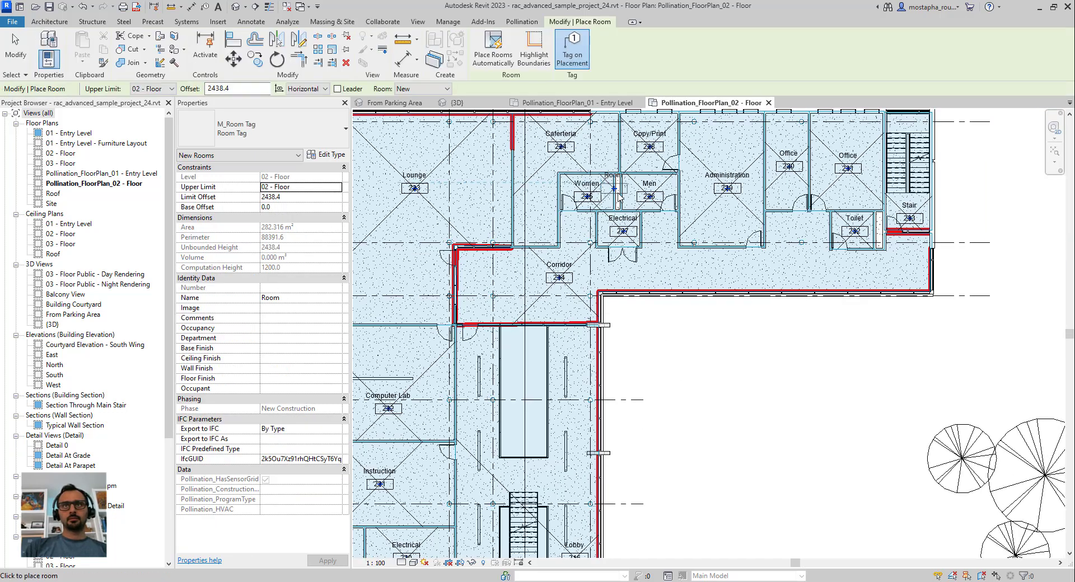
pyautogui.scroll(2, 619, 196)
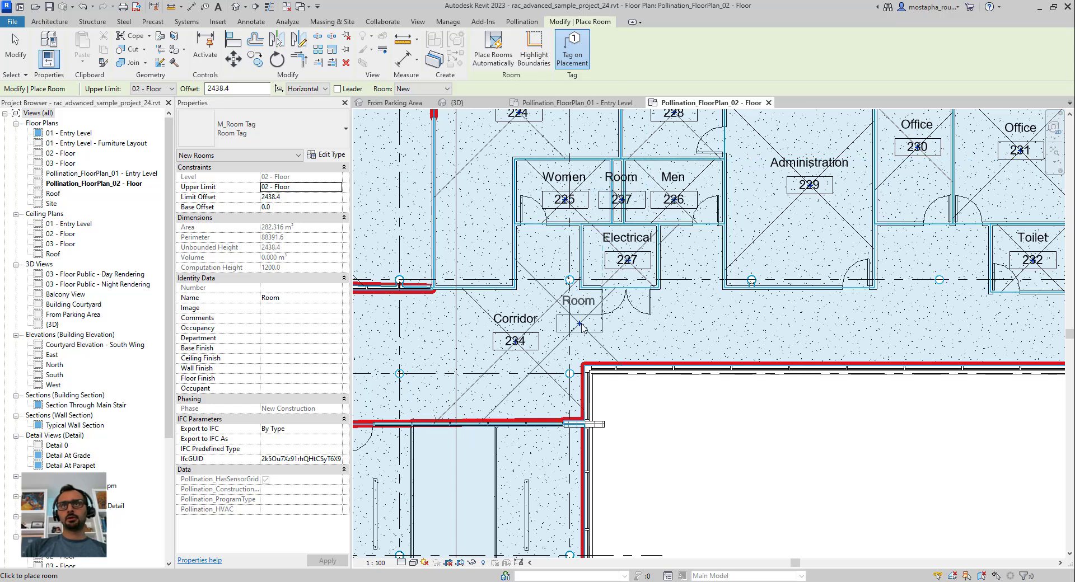
pyautogui.scroll(-3, 559, 338)
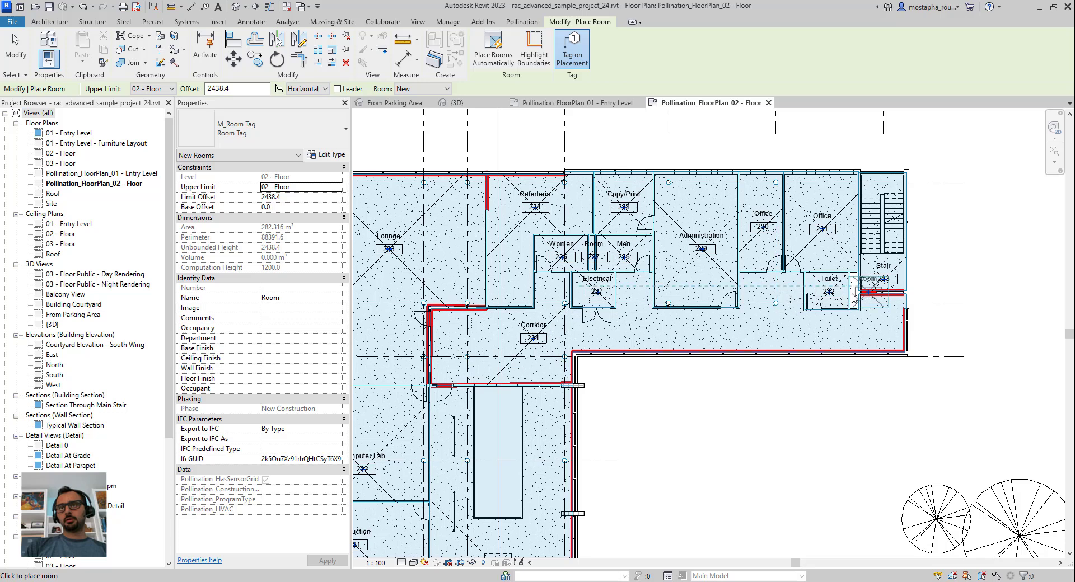
pyautogui.scroll(3, 852, 297)
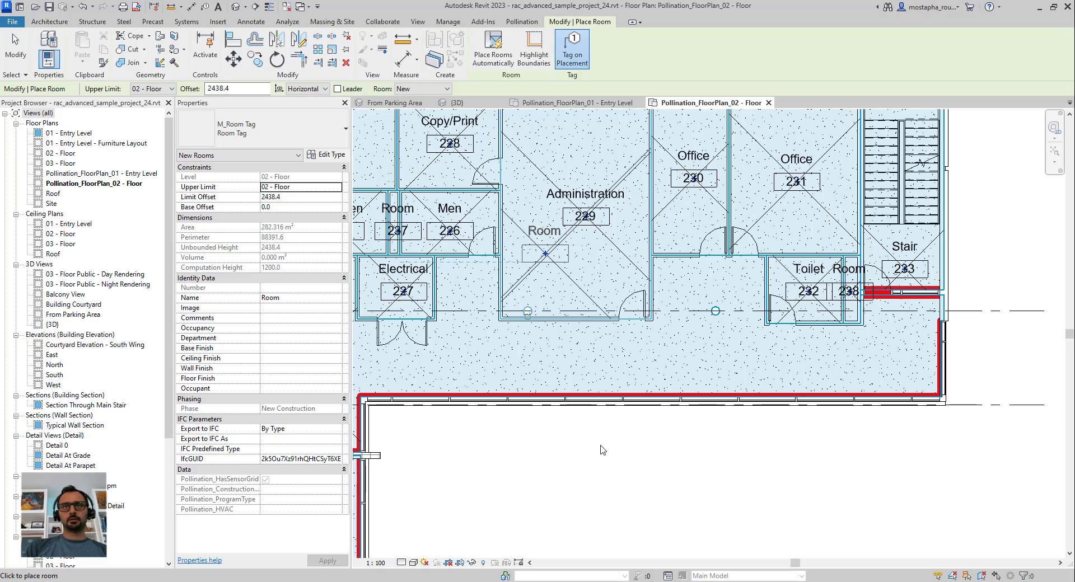
# Place rooms in the south wing's shaft above the restrooms and in the gap between Women 241 and Men 240, ending room placement.
pyautogui.scroll(-8, 482, 464)
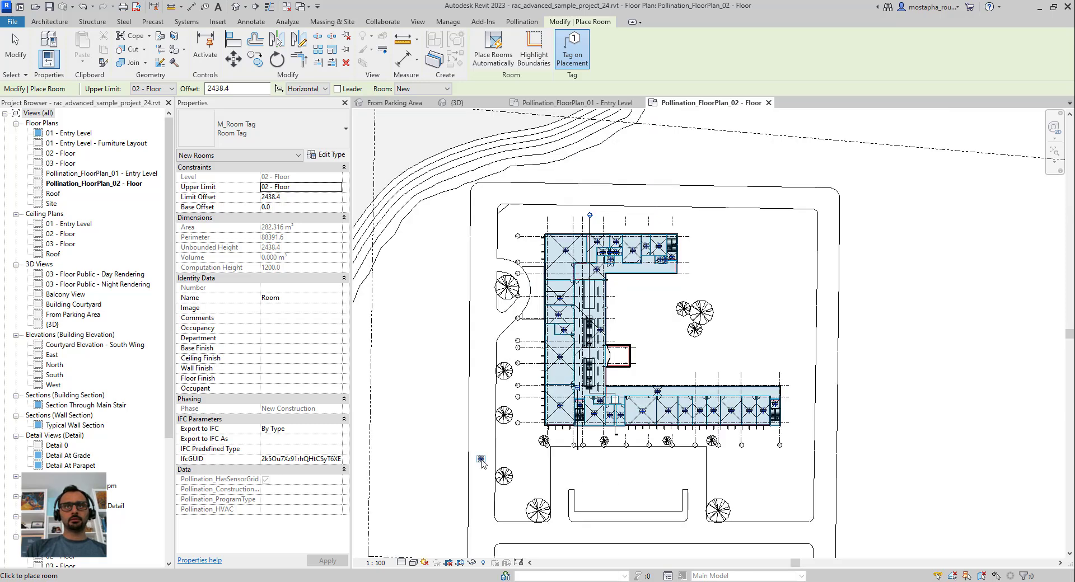
pyautogui.scroll(5, 614, 407)
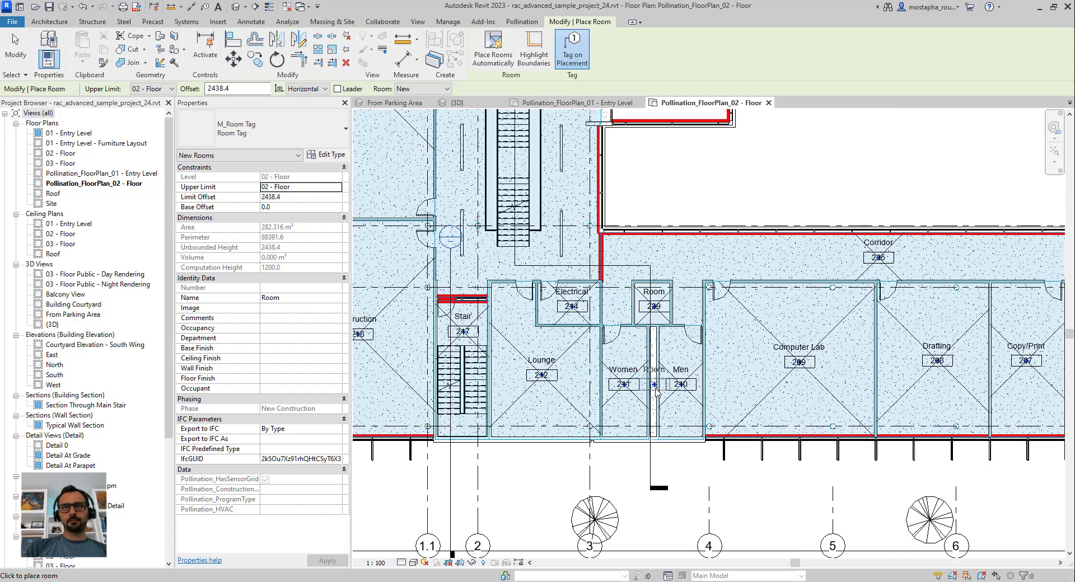
pyautogui.click(656, 392)
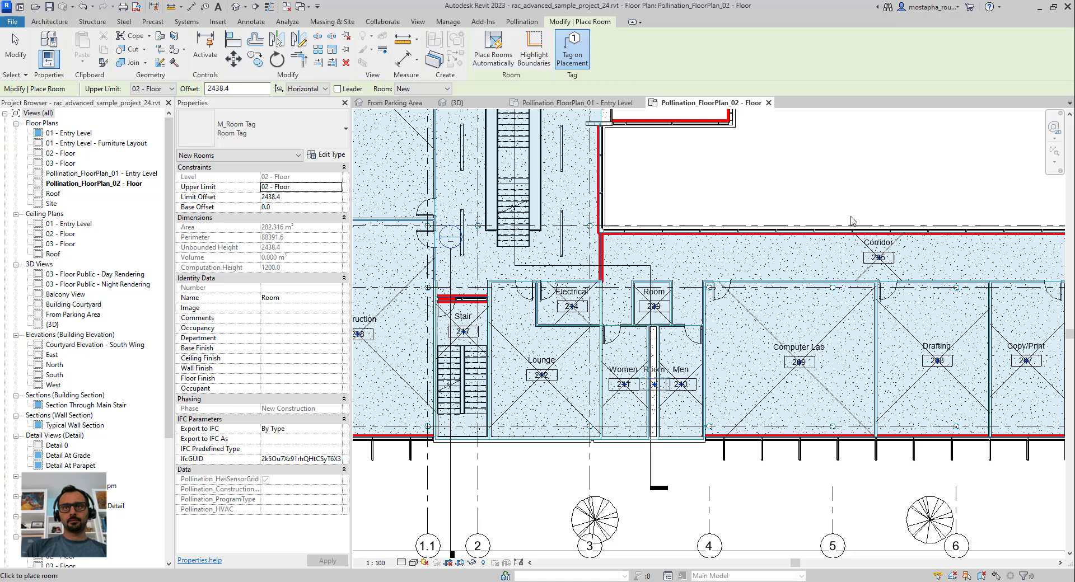
pyautogui.click(28, 62)
pyautogui.scroll(-2, 634, 273)
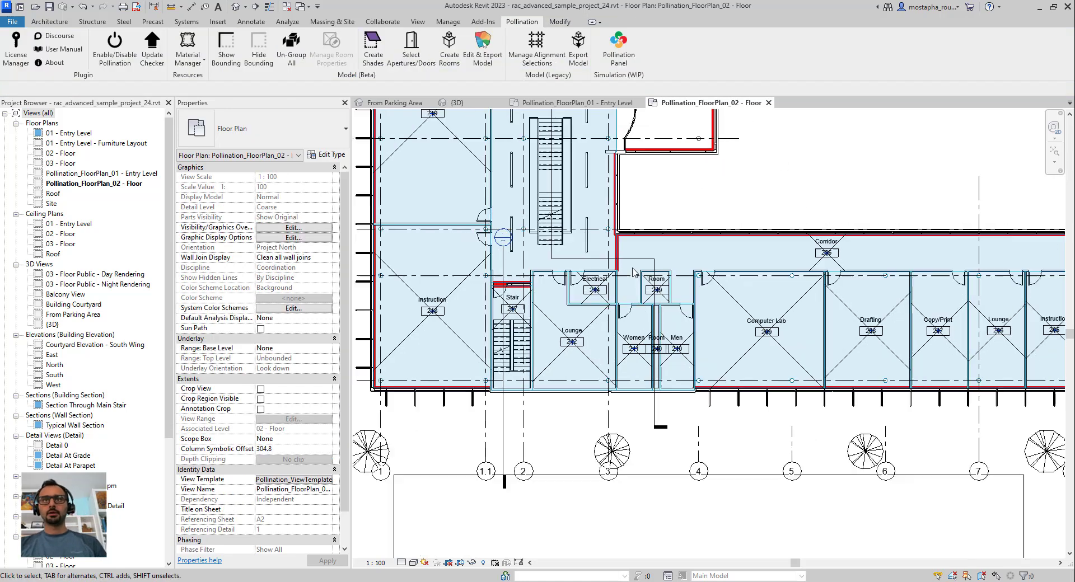
pyautogui.scroll(-5, 634, 273)
pyautogui.moveTo(816, 200); pyautogui.dragTo(734, 401, button='middle')
pyautogui.scroll(-1, 734, 399)
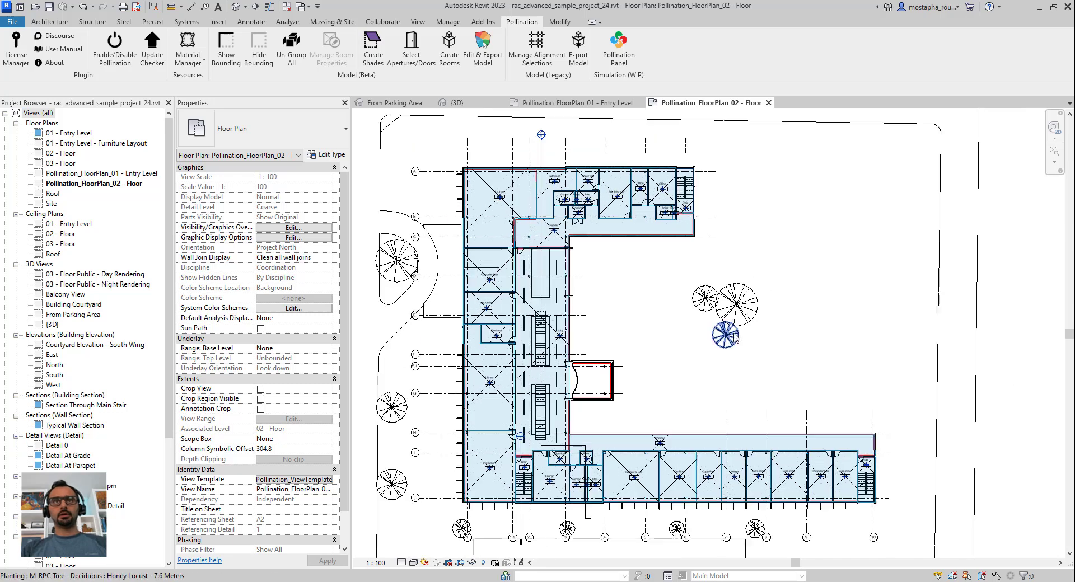
pyautogui.moveTo(646, 380); pyautogui.dragTo(649, 341, button='middle')
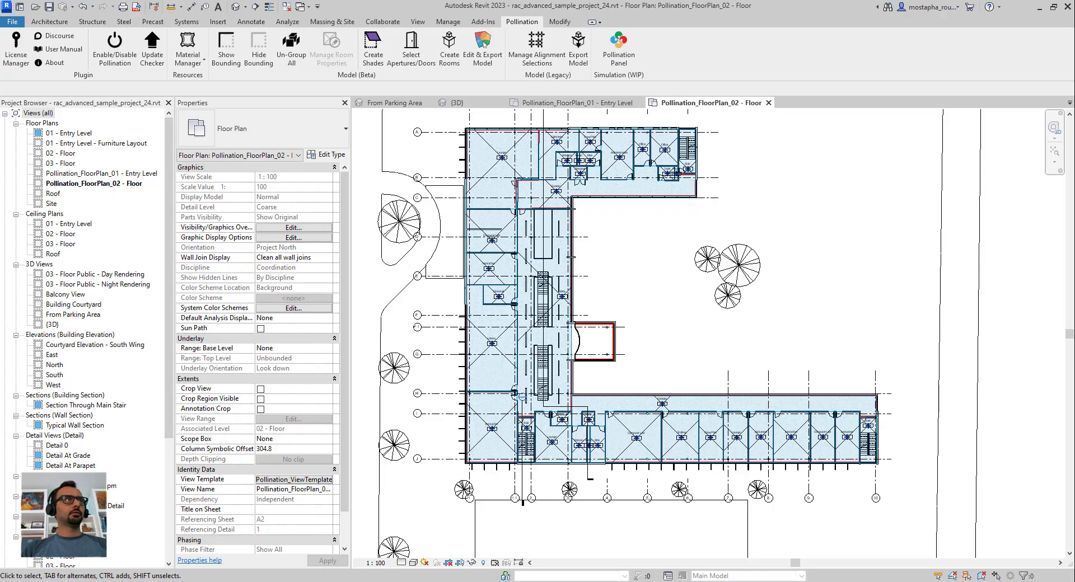
# Create and open the Pollination floor plan for 03 - Floor from the Create Rooms dialog, moving the dialog aside.
pyautogui.moveTo(0, 160); pyautogui.dragTo(848, 135)
pyautogui.click(103, 216)
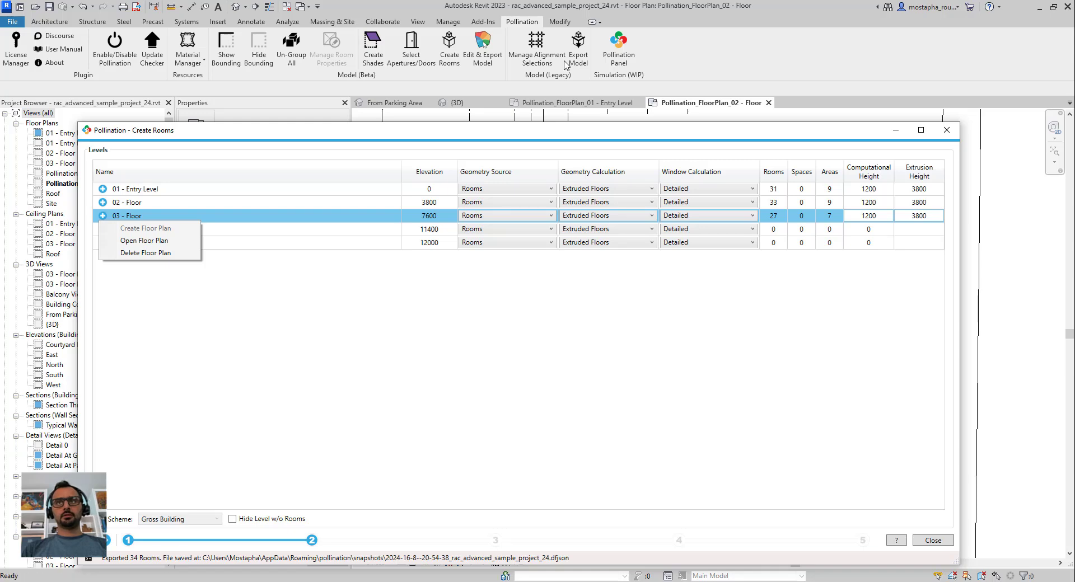
pyautogui.moveTo(699, 133); pyautogui.dragTo(0, 134)
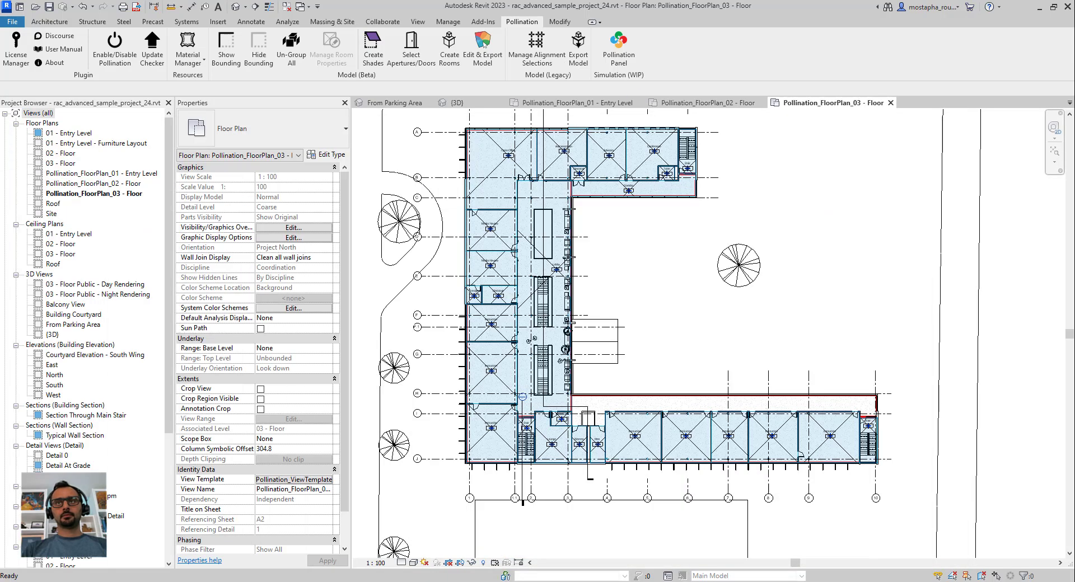
# Place rooms in the south wing's corridor, the shaft beside Electrical and the gap between Women and Men on 03 - Floor.
pyautogui.scroll(3, 694, 416)
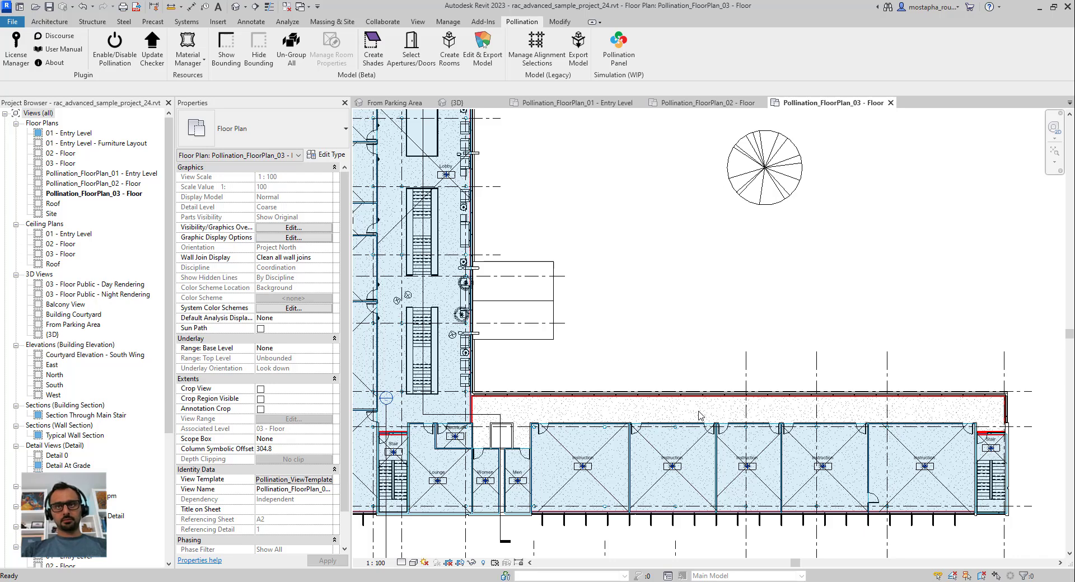
pyautogui.scroll(-2, 638, 403)
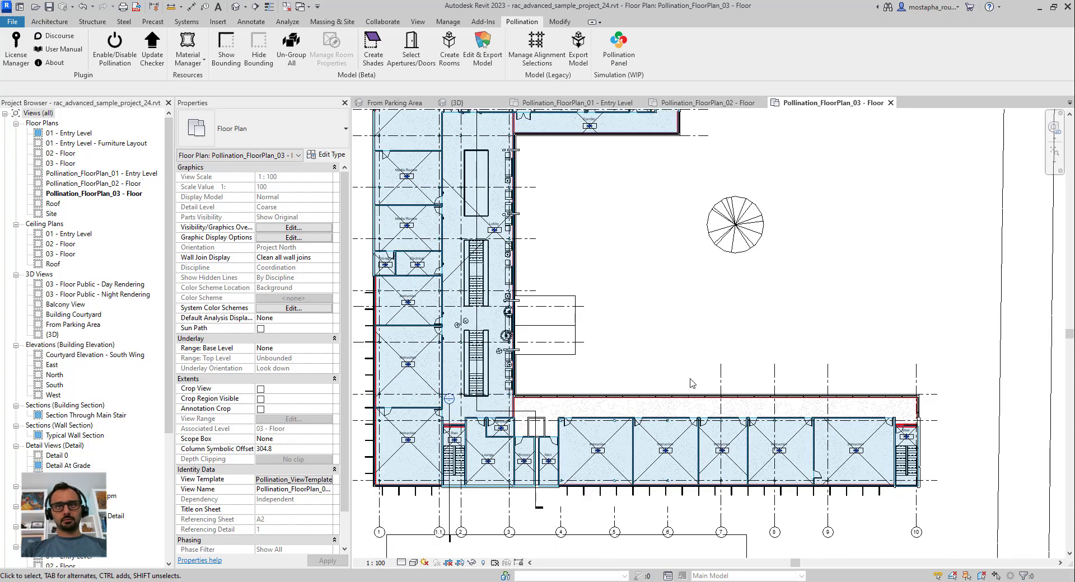
pyautogui.scroll(2, 702, 423)
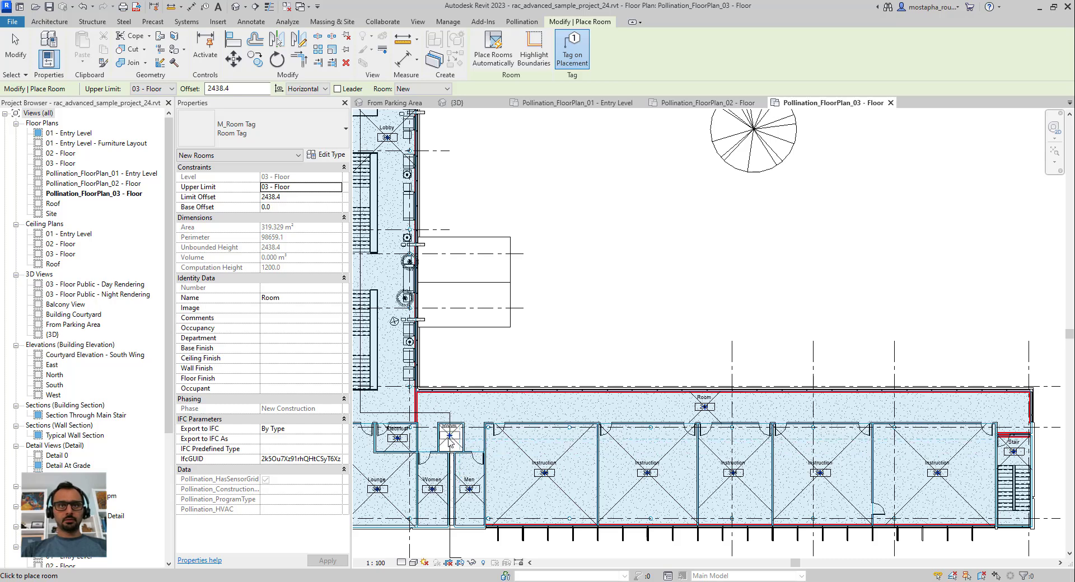
pyautogui.click(451, 496)
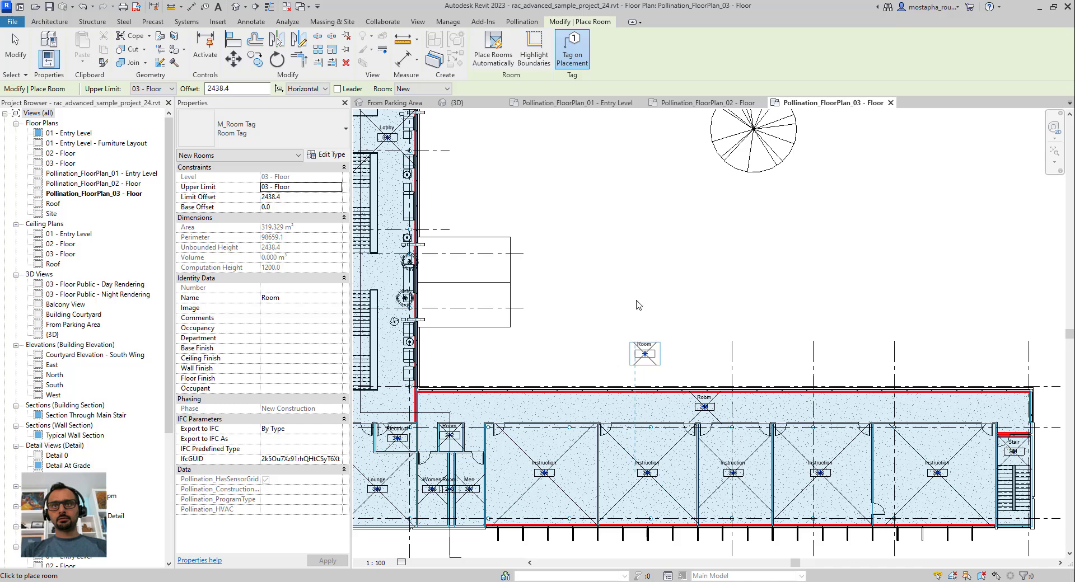
pyautogui.scroll(-3, 639, 305)
pyautogui.press('Escape')
pyautogui.press('Escape')
pyautogui.scroll(-4, 633, 258)
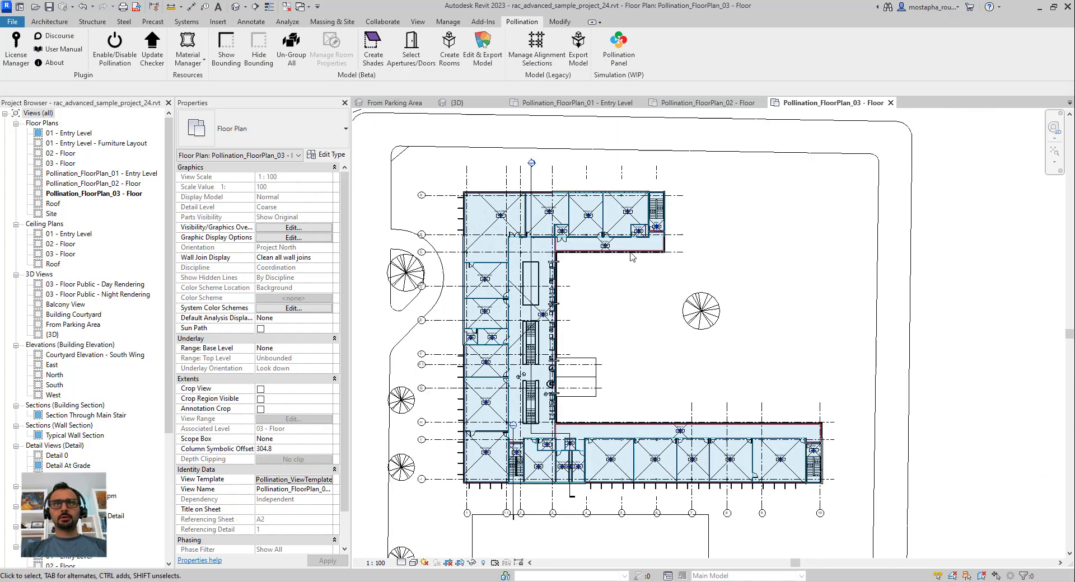
# Place a room in the narrow shaft beside Toilet 326 on 03 - Floor and end room placement.
pyautogui.scroll(5, 631, 256)
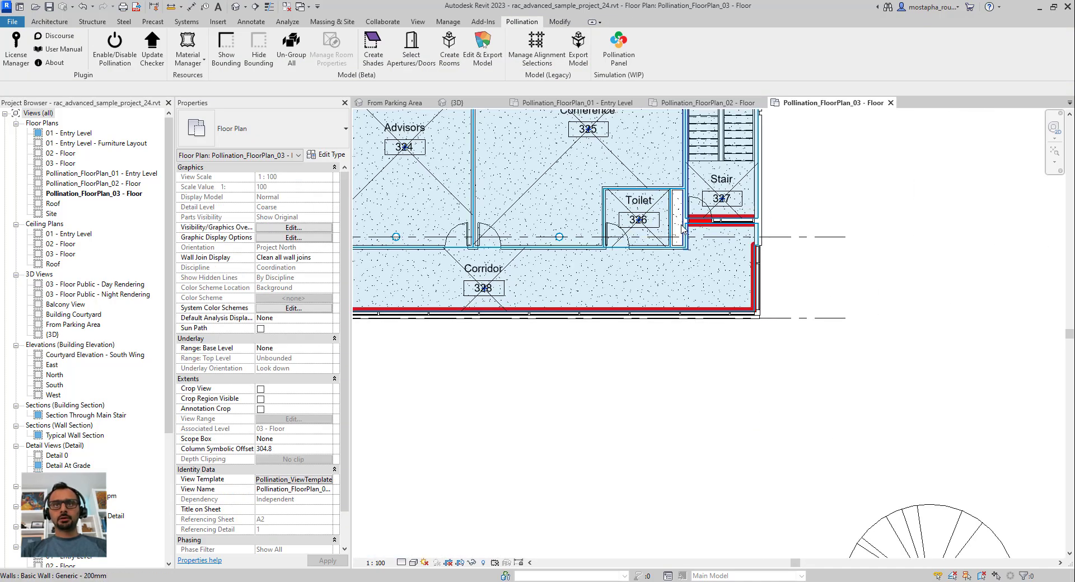
pyautogui.press('r')
pyautogui.press('m')
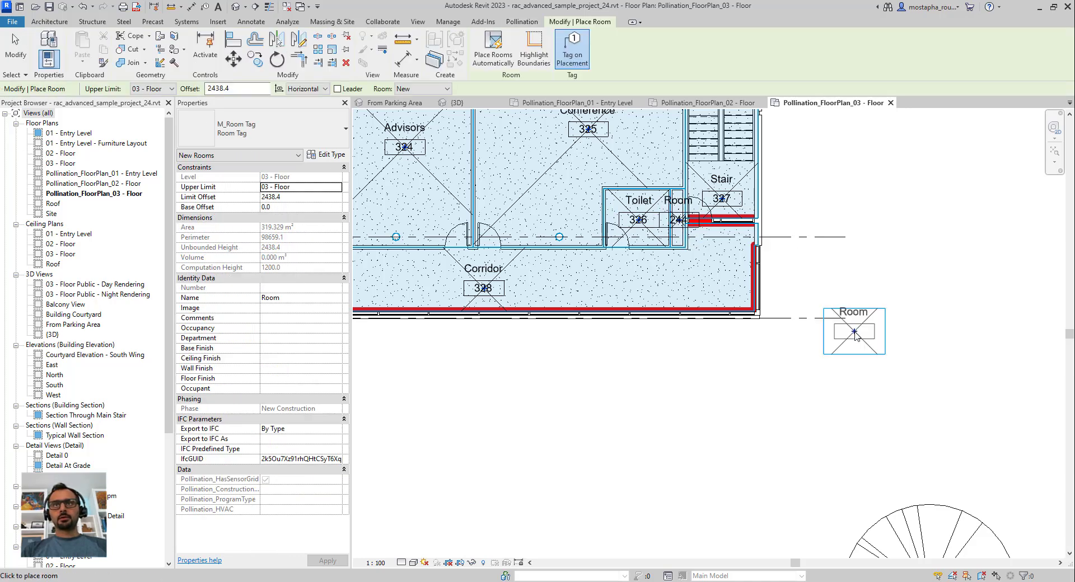
pyautogui.scroll(-4, 855, 331)
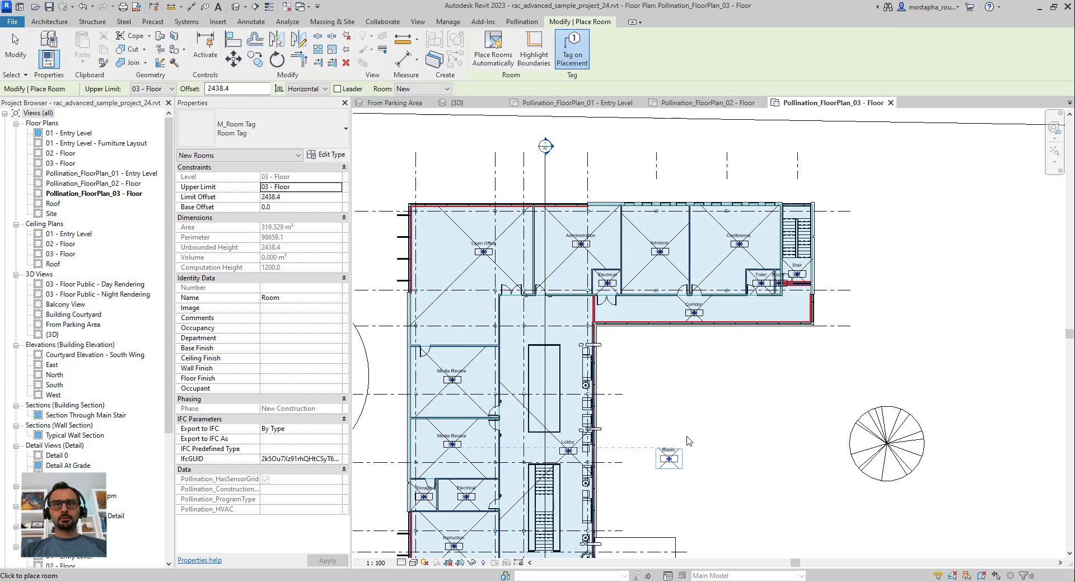
pyautogui.moveTo(674, 454); pyautogui.dragTo(644, 203, button='middle')
pyautogui.scroll(-1, 623, 238)
pyautogui.press('Escape')
pyautogui.press('Escape')
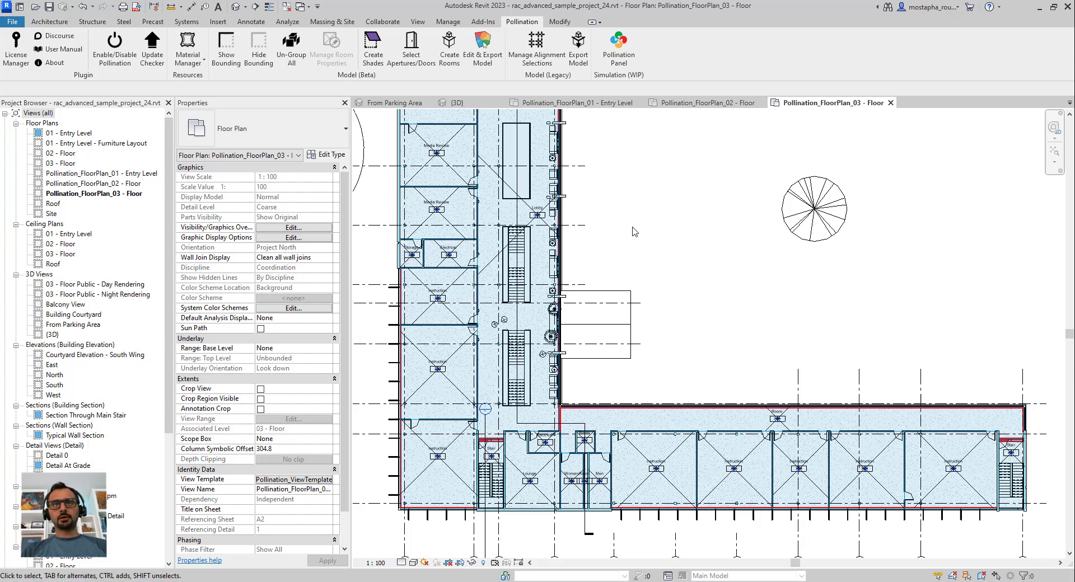
pyautogui.scroll(-2, 639, 233)
pyautogui.moveTo(683, 213); pyautogui.dragTo(656, 255, button='middle')
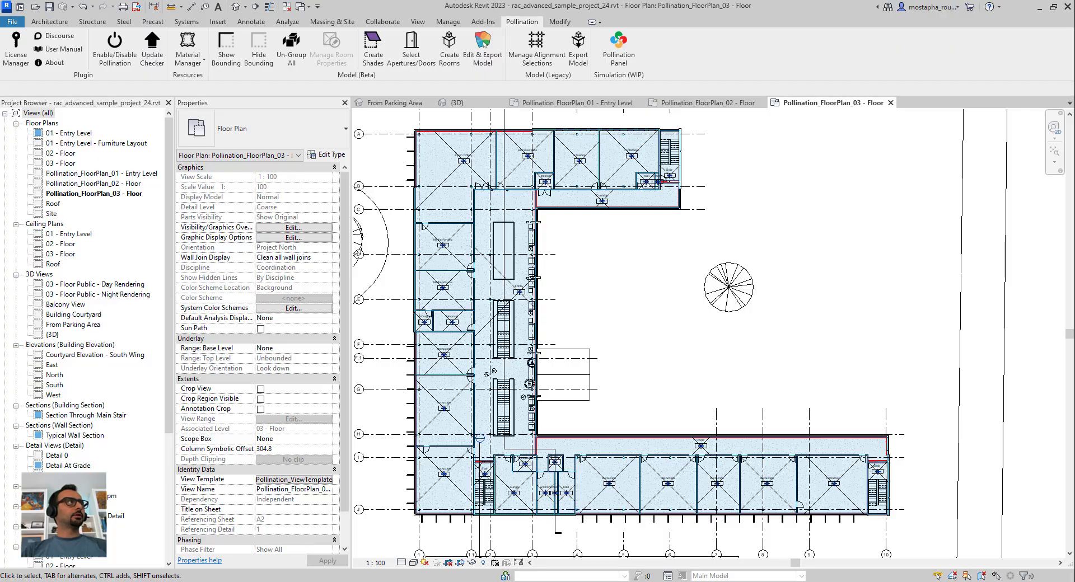
# Bring back the Create Rooms dialog, select level 02 - Floor and advance through room selection to the room properties.
pyautogui.moveTo(0, 120); pyautogui.dragTo(779, 121)
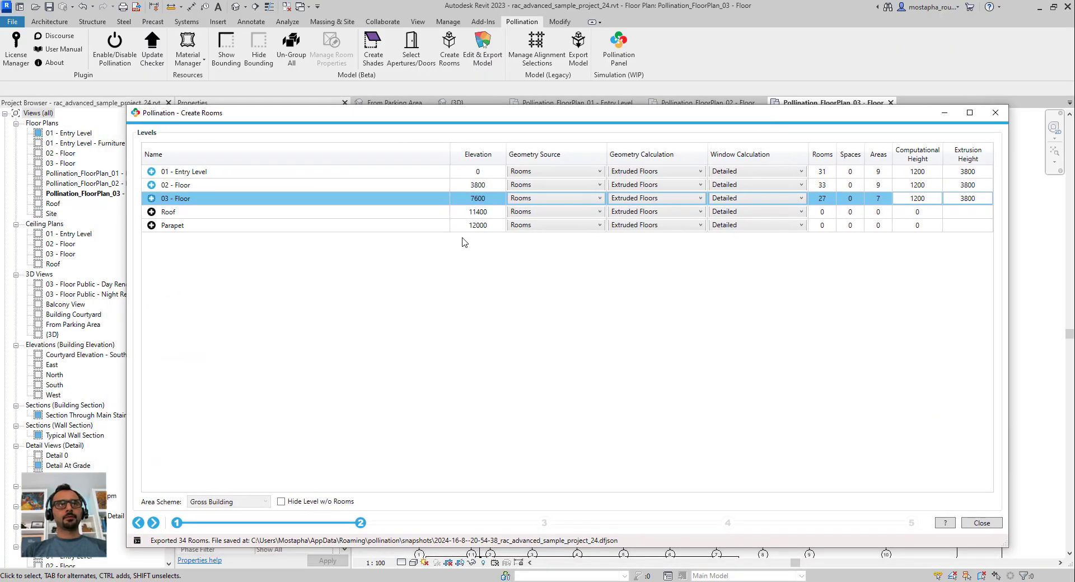
pyautogui.click(268, 187)
pyautogui.click(154, 523)
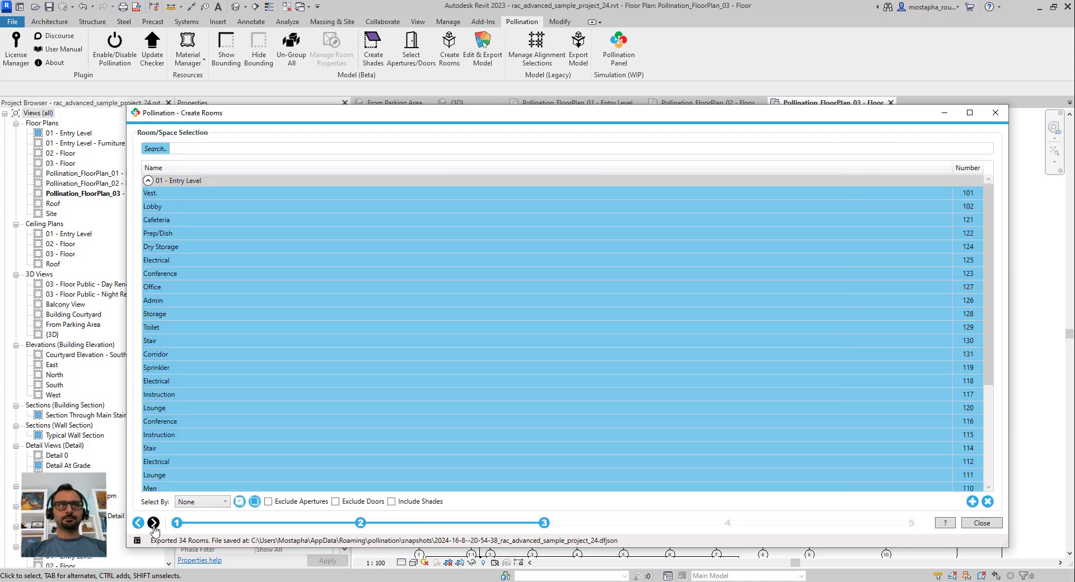
pyautogui.click(154, 523)
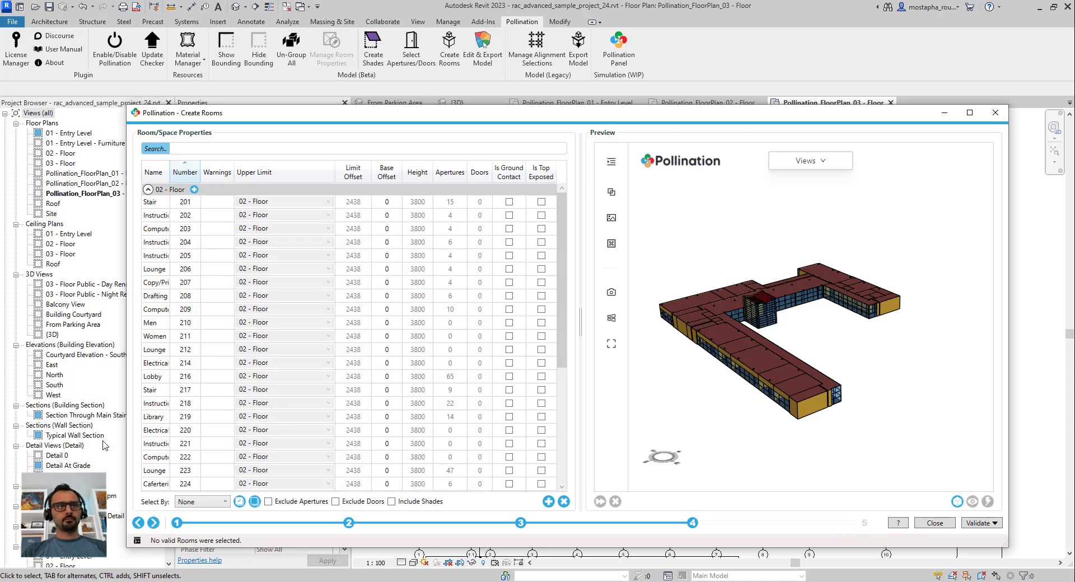
# Widen the Create Rooms dialog, select all 02 - Floor rooms and recalculate them in the 3D preview.
pyautogui.moveTo(126, 374); pyautogui.dragTo(84, 380)
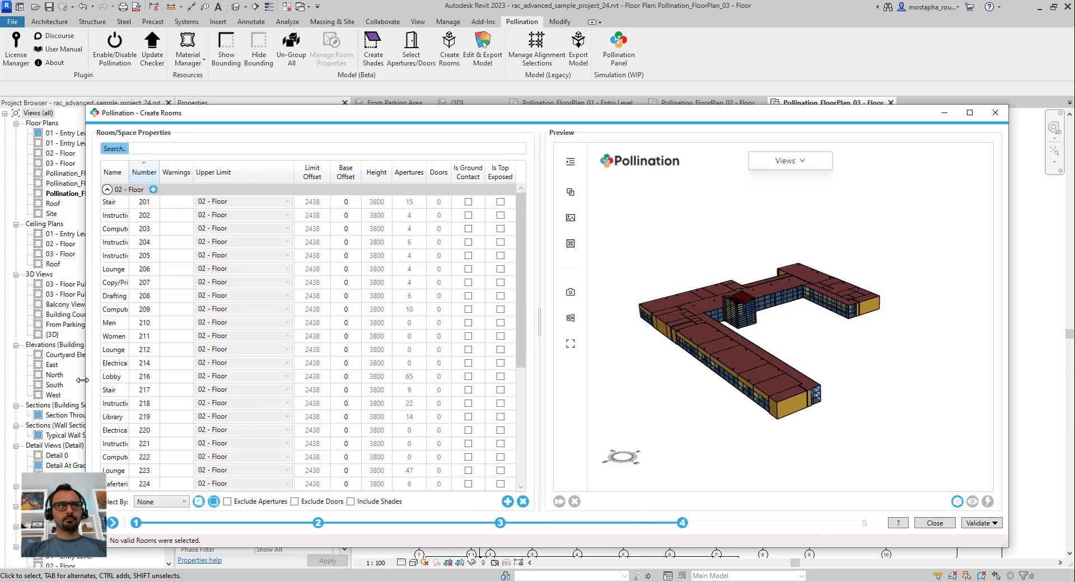
pyautogui.click(168, 363)
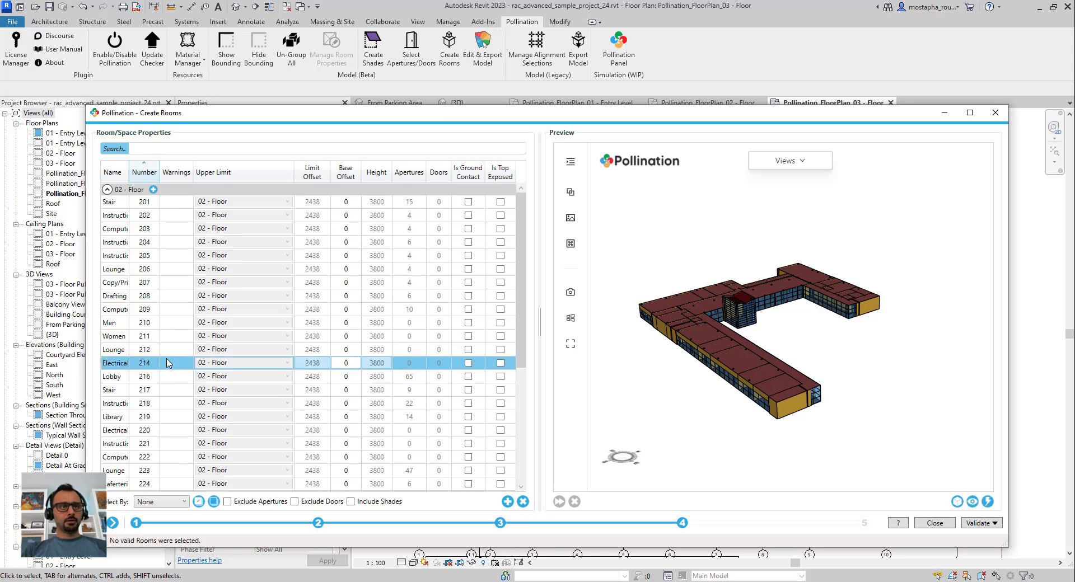
pyautogui.hotkey('ctrl', 'a')
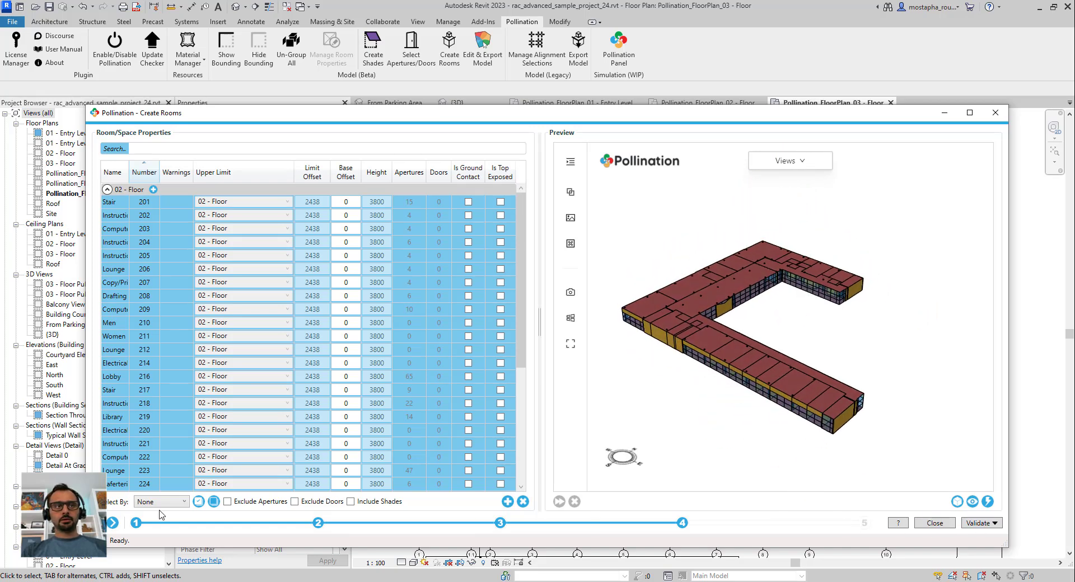
# Advance to the building and room energy properties and save a snapshot named "02 Floor".
pyautogui.click(112, 523)
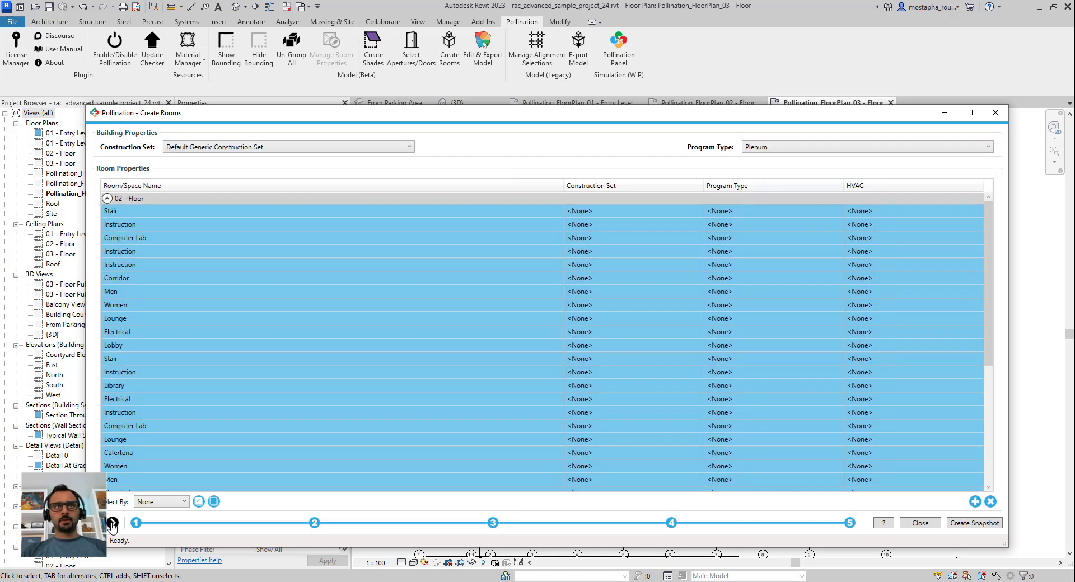
pyautogui.click(957, 525)
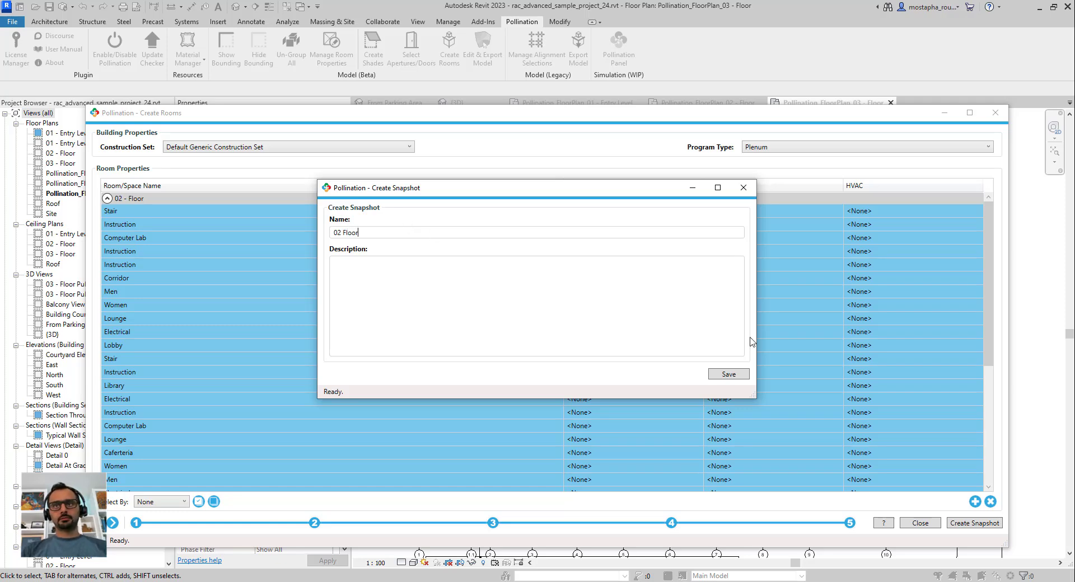
pyautogui.click(728, 375)
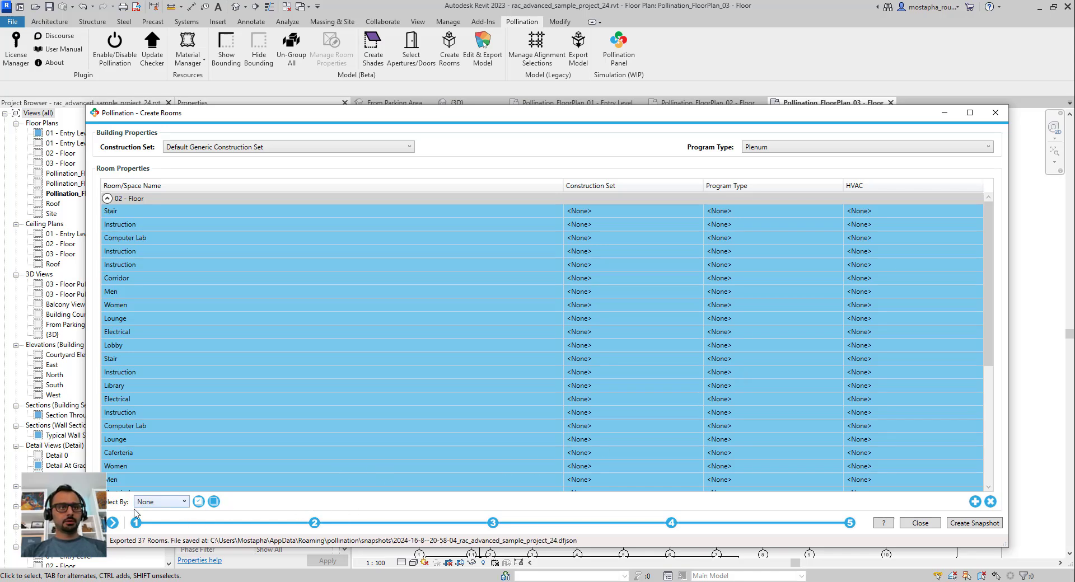
# Return to the levels list, select level 03 - Floor and advance through room selection to the room properties.
pyautogui.click(314, 523)
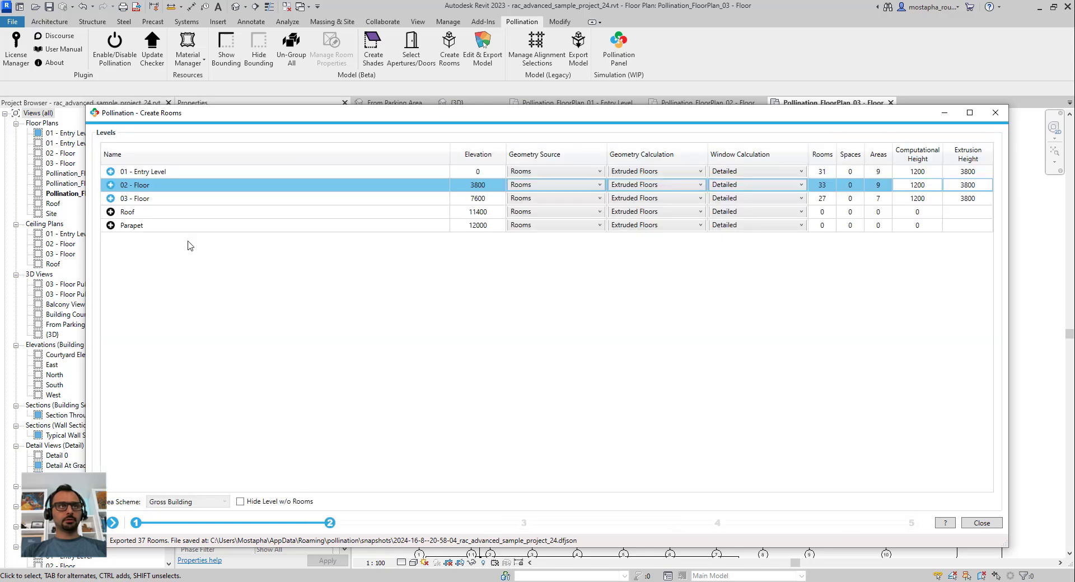
pyautogui.click(189, 200)
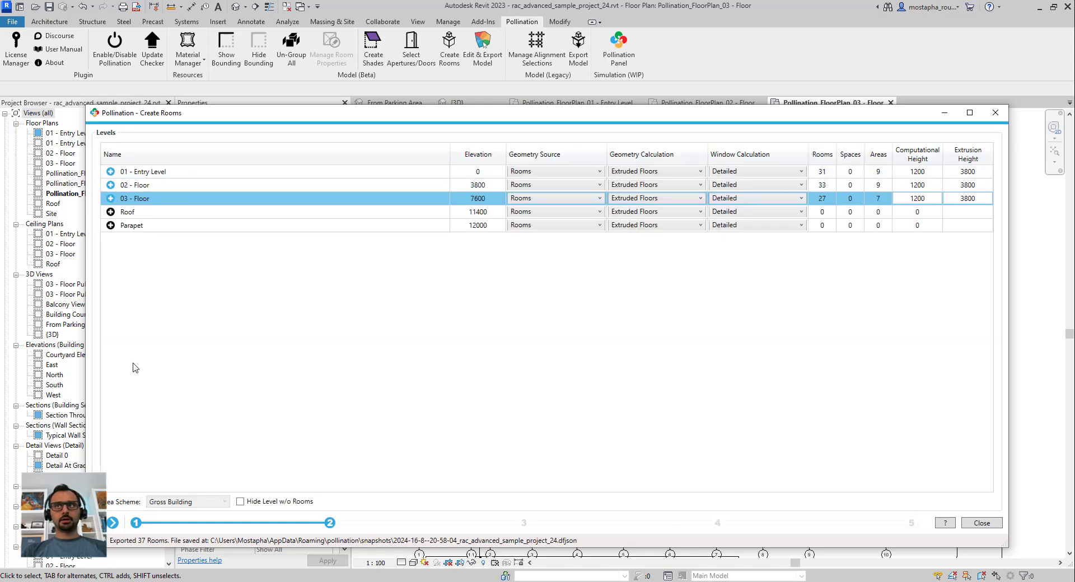
pyautogui.click(112, 524)
pyautogui.click(112, 523)
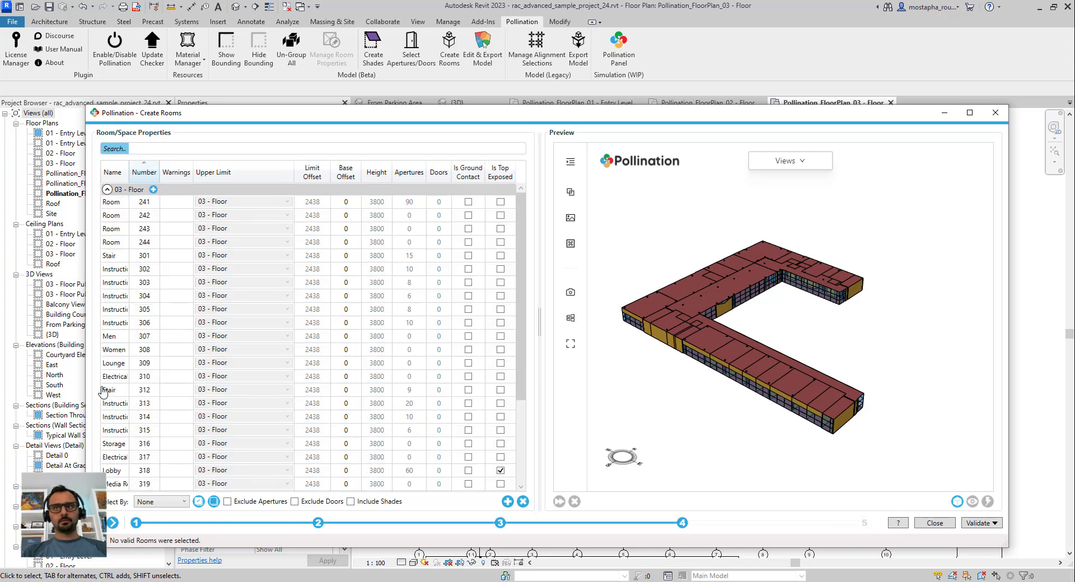
# Mark all 03 - Floor rooms as top exposed, recalculate the 3D preview and inspect the roof skylights.
pyautogui.click(163, 382)
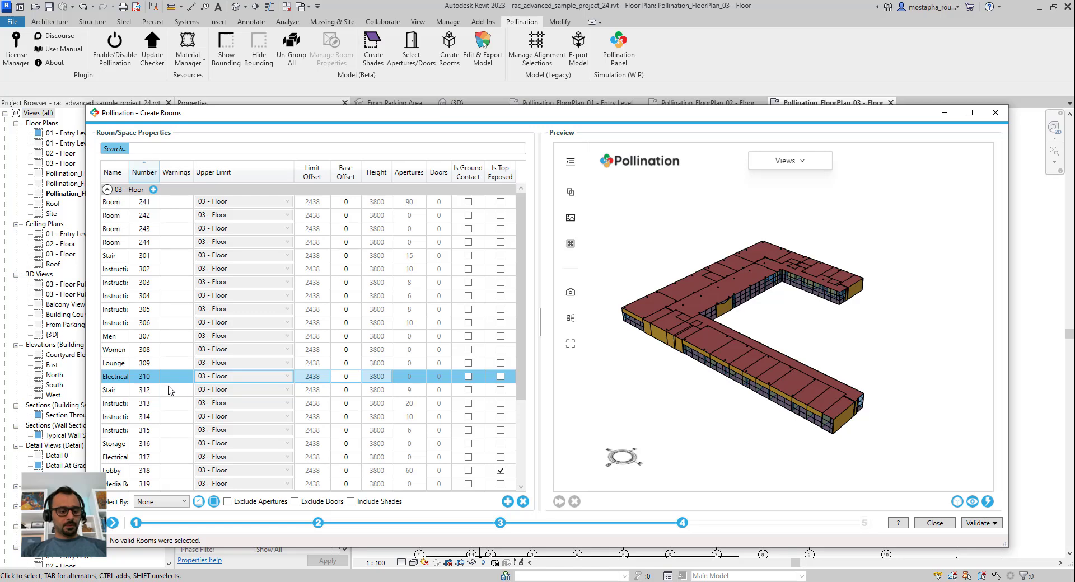
pyautogui.hotkey('ctrl', 'a')
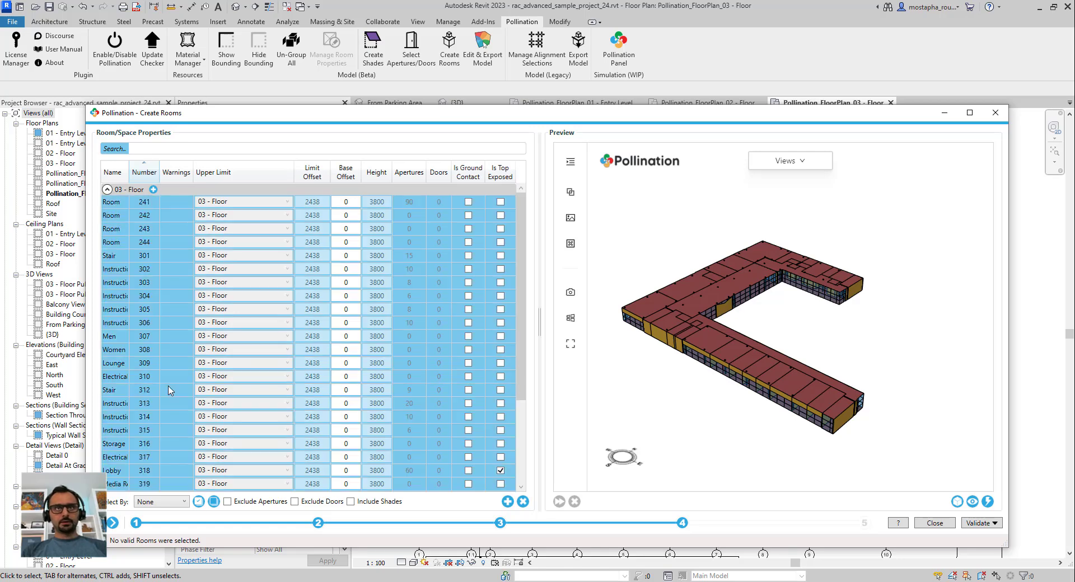
pyautogui.click(501, 203)
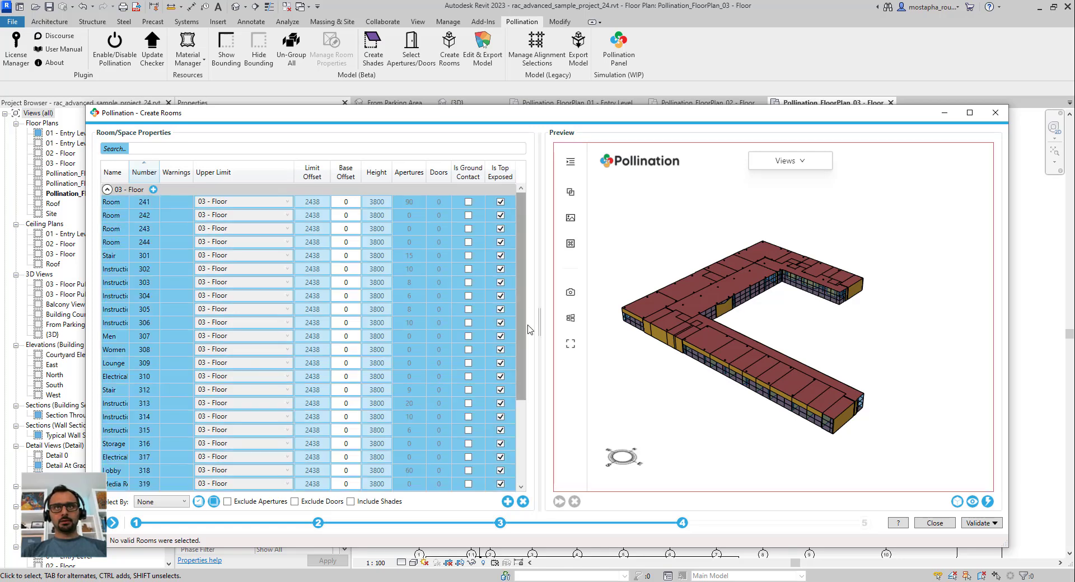
pyautogui.click(988, 502)
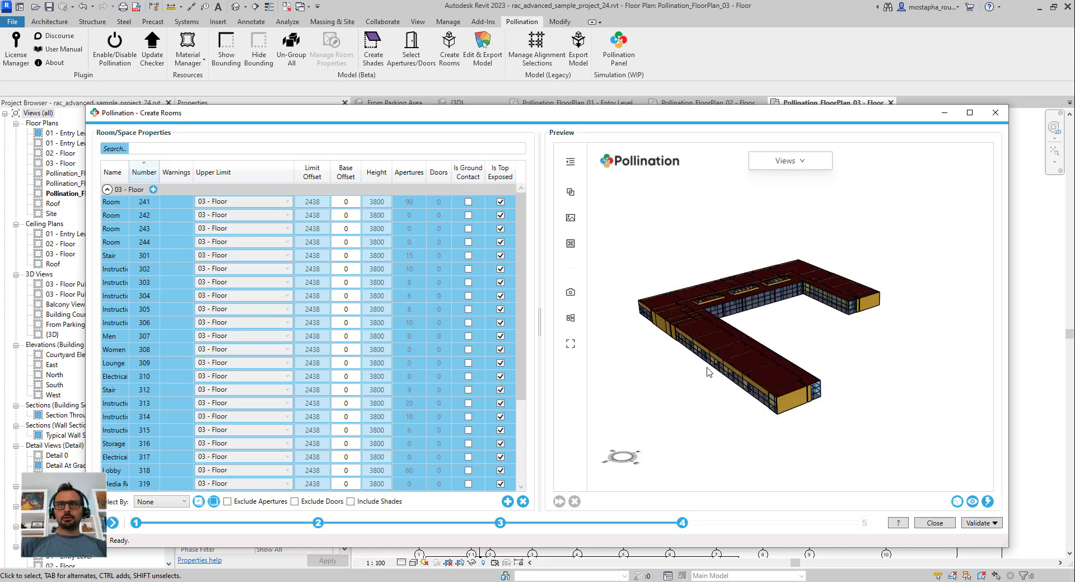
pyautogui.scroll(10, 708, 372)
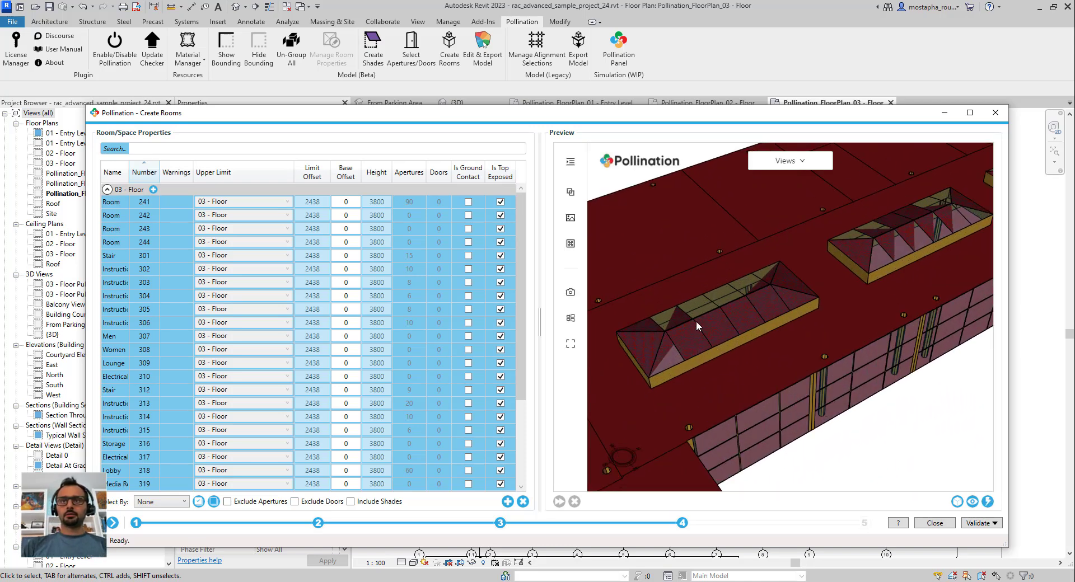
pyautogui.moveTo(696, 321); pyautogui.dragTo(724, 260)
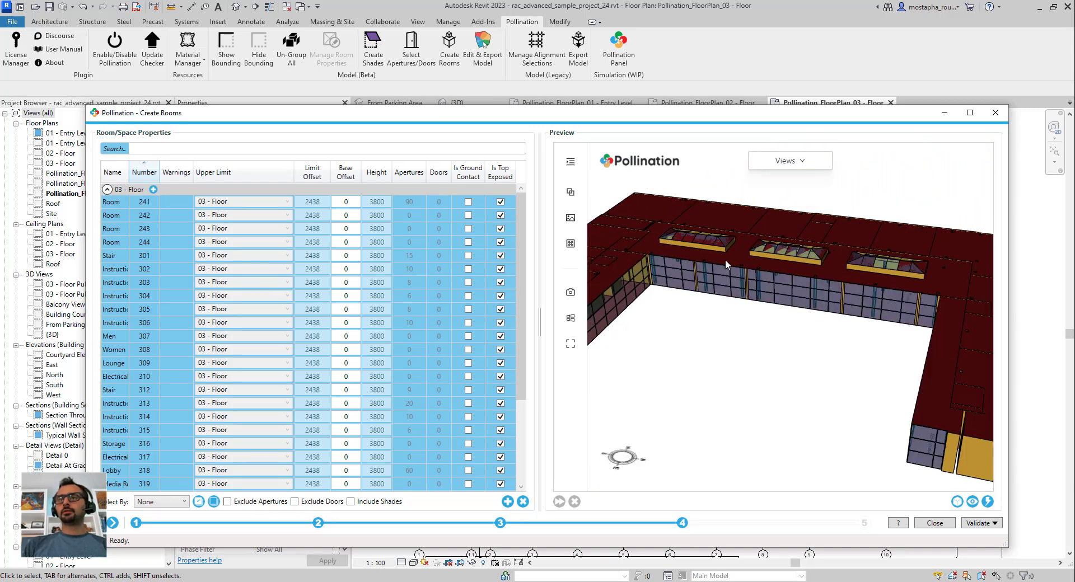
pyautogui.scroll(6, 899, 291)
pyautogui.scroll(-6, 843, 275)
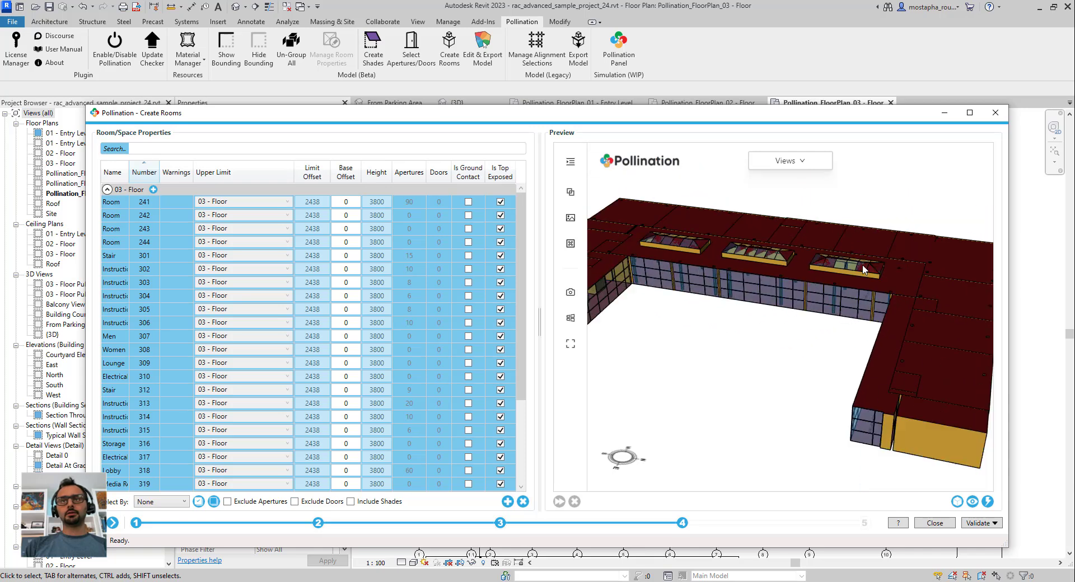
pyautogui.moveTo(809, 270); pyautogui.dragTo(871, 305)
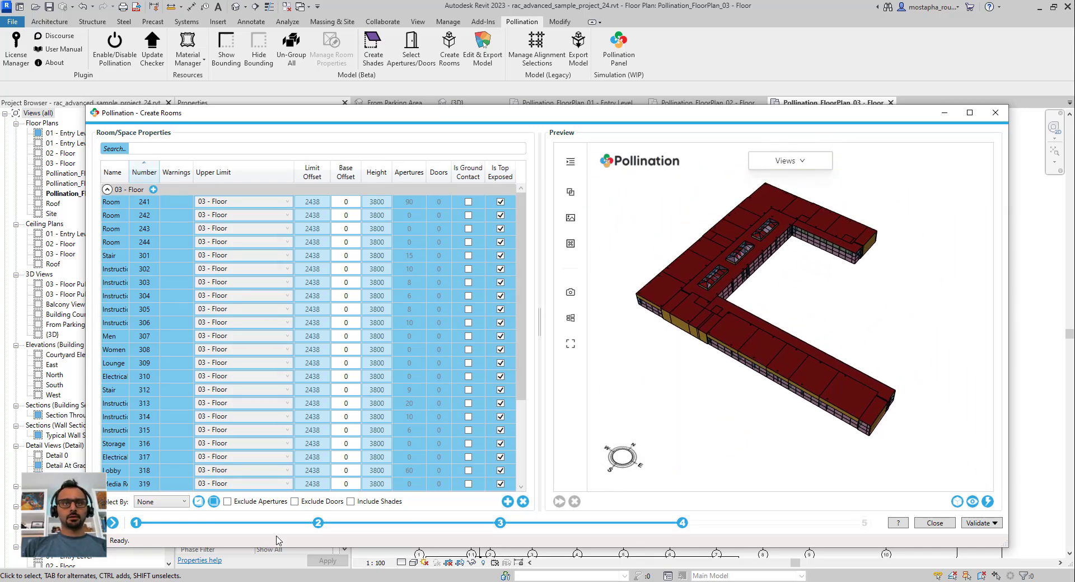
# Advance to the building and room energy properties, save a snapshot named "03 Floor" and close the Create Rooms dialog.
pyautogui.click(113, 524)
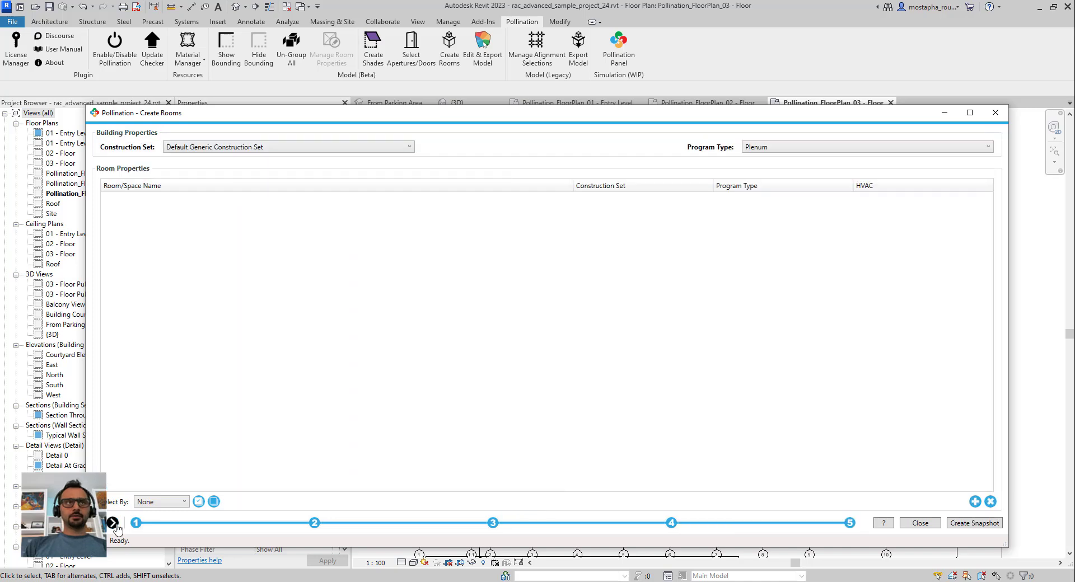
pyautogui.click(960, 523)
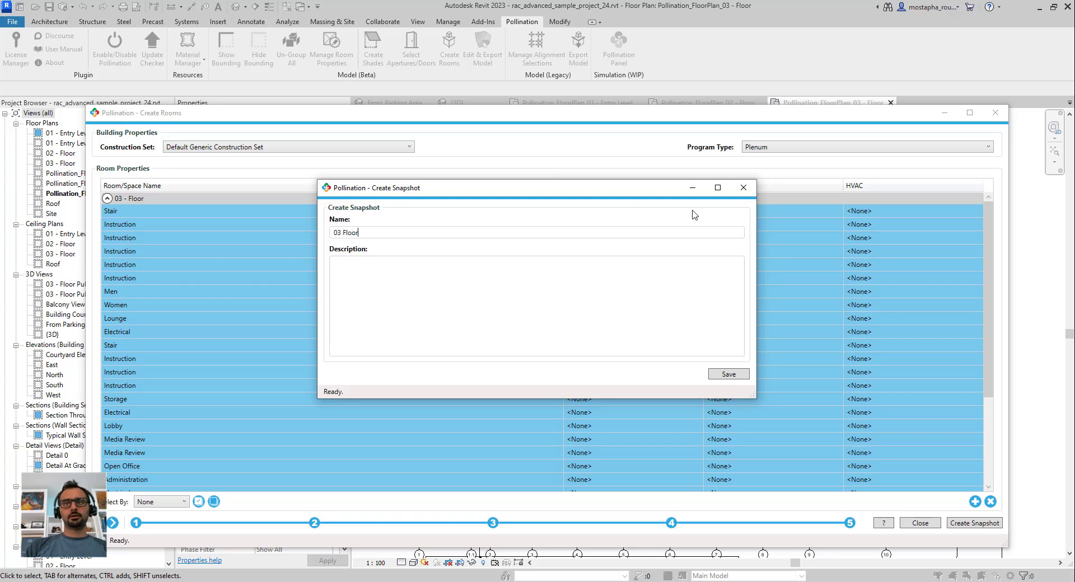
pyautogui.click(723, 375)
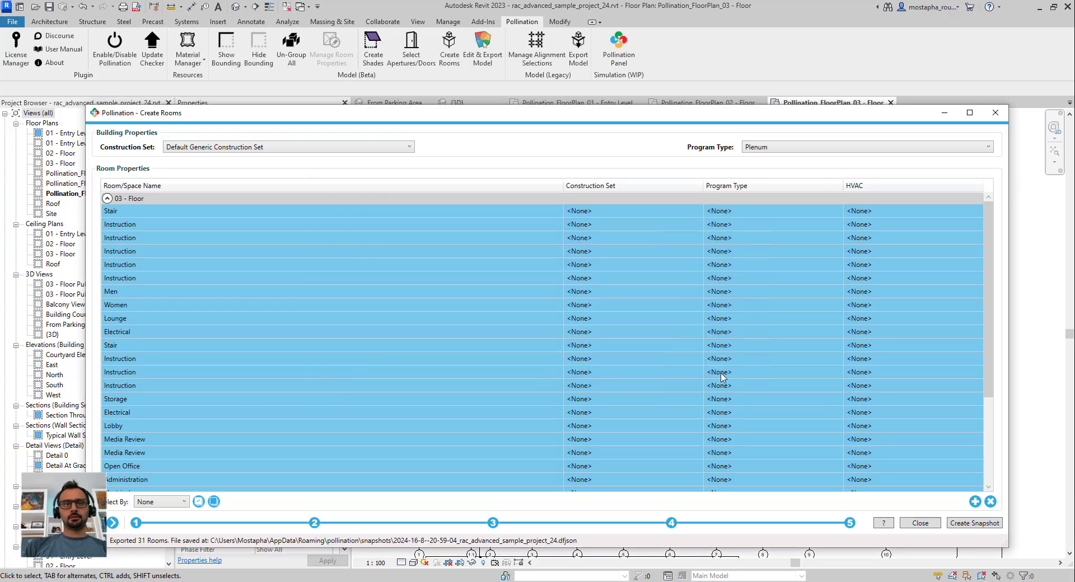
pyautogui.click(933, 525)
# Open the Export Shades dialog with Create Shades, move it clear of the view tabs and switch to the {3D} view.
pyautogui.click(374, 45)
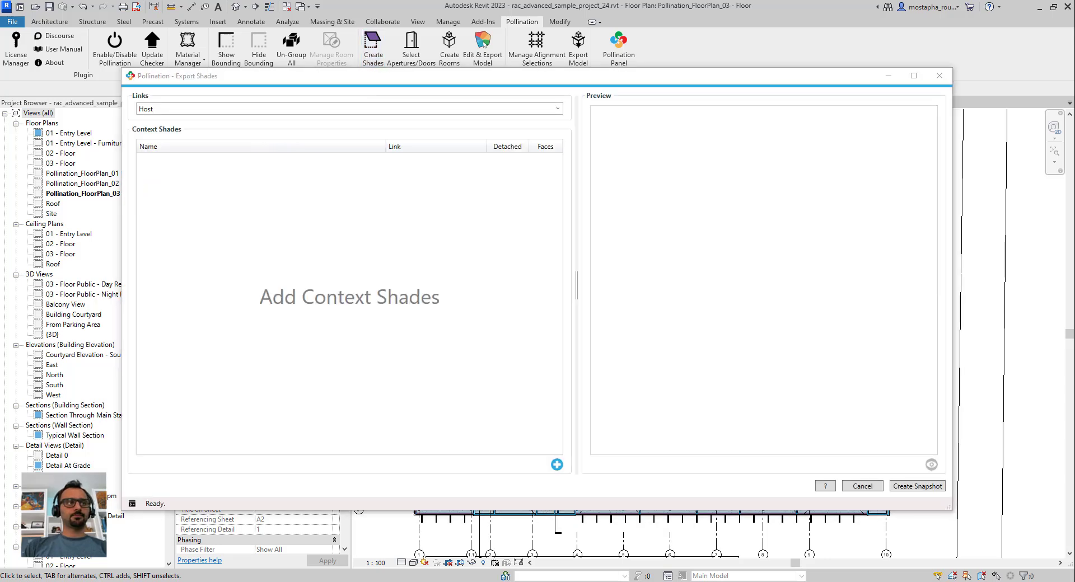
pyautogui.moveTo(618, 84); pyautogui.dragTo(606, 196)
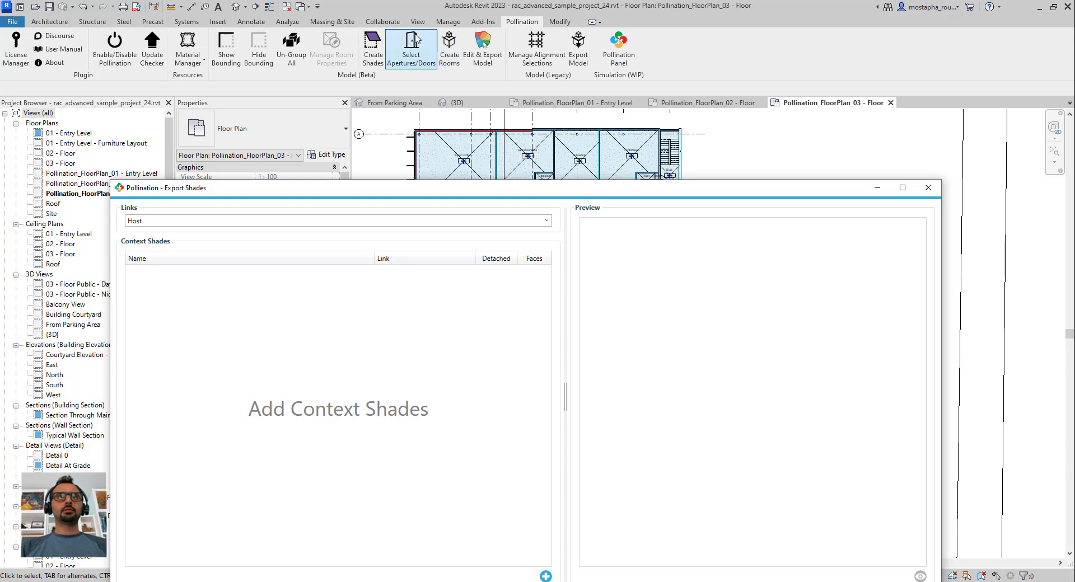
pyautogui.click(451, 104)
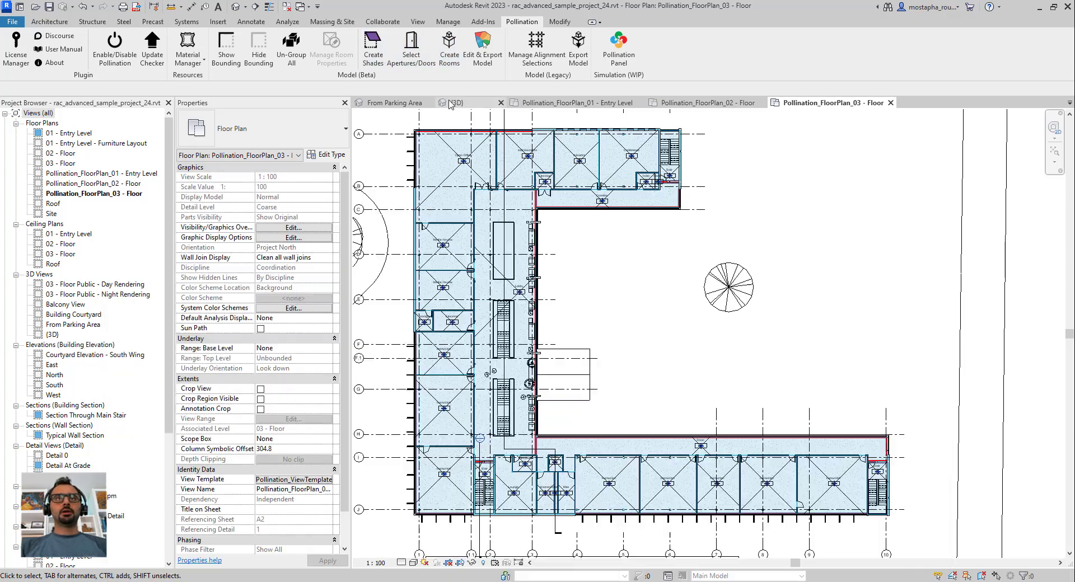
# Select all instances of the Scarlet Oak - 12.5 Meters tree in the entire project, starting from the one by the parking lot.
pyautogui.scroll(-3, 698, 283)
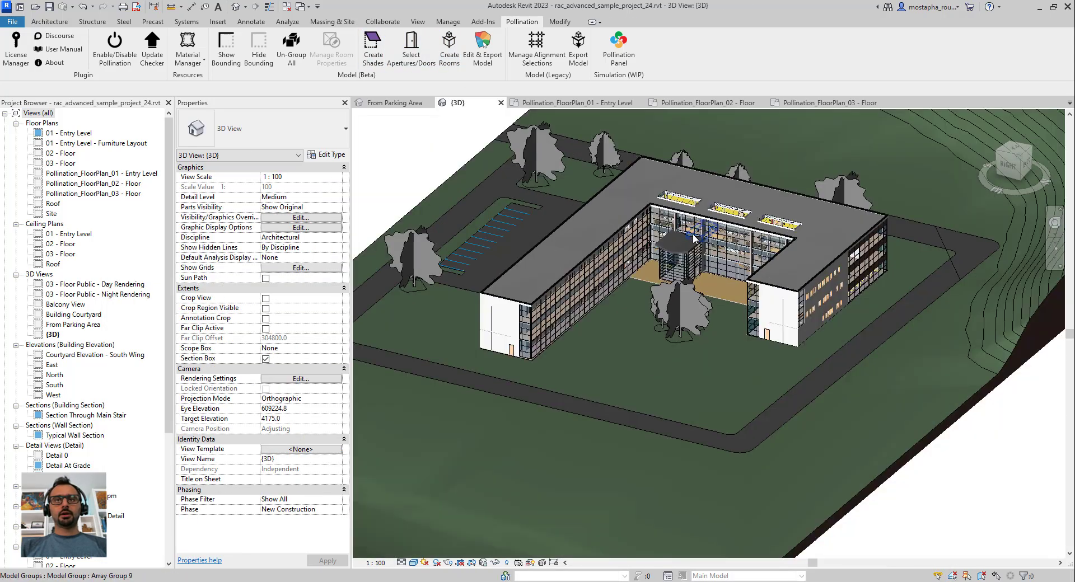
pyautogui.keyDown('shift'); pyautogui.moveTo(622, 395); pyautogui.dragTo(550, 396, button='middle'); pyautogui.keyUp('shift')
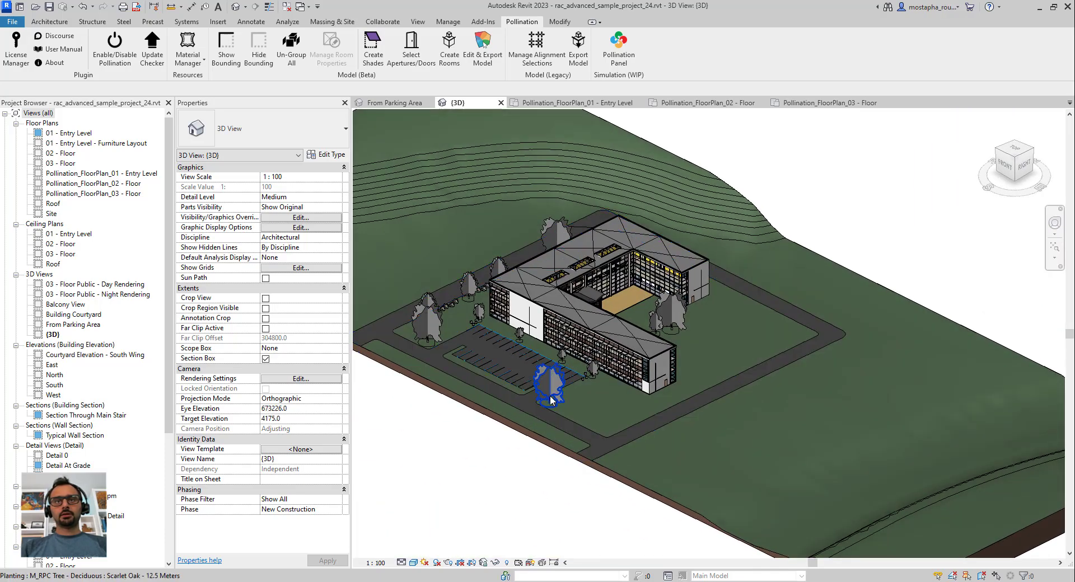
pyautogui.click(562, 390)
pyautogui.rightClick(562, 392)
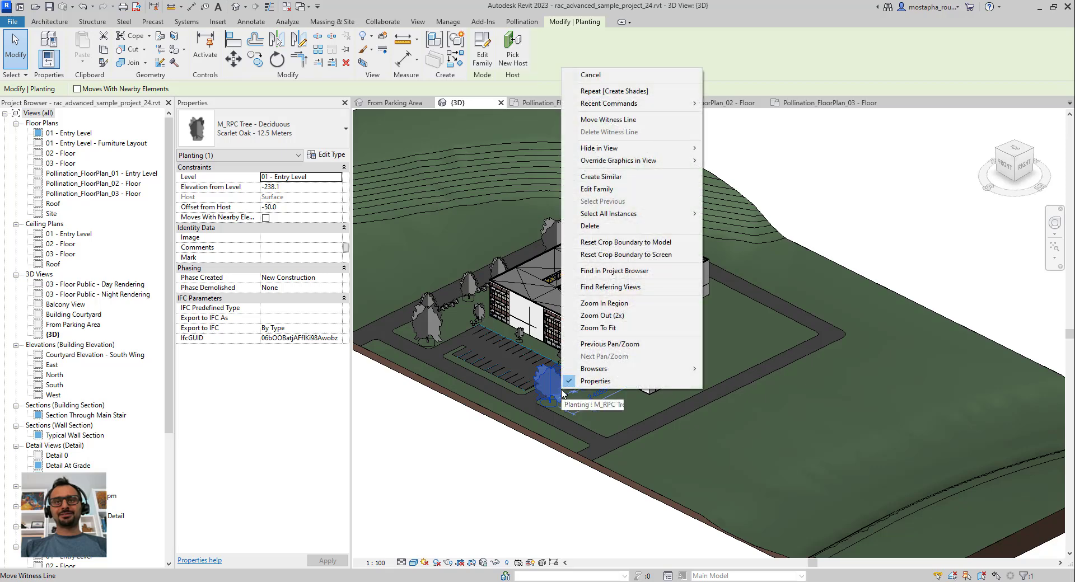
pyautogui.moveTo(632, 213)
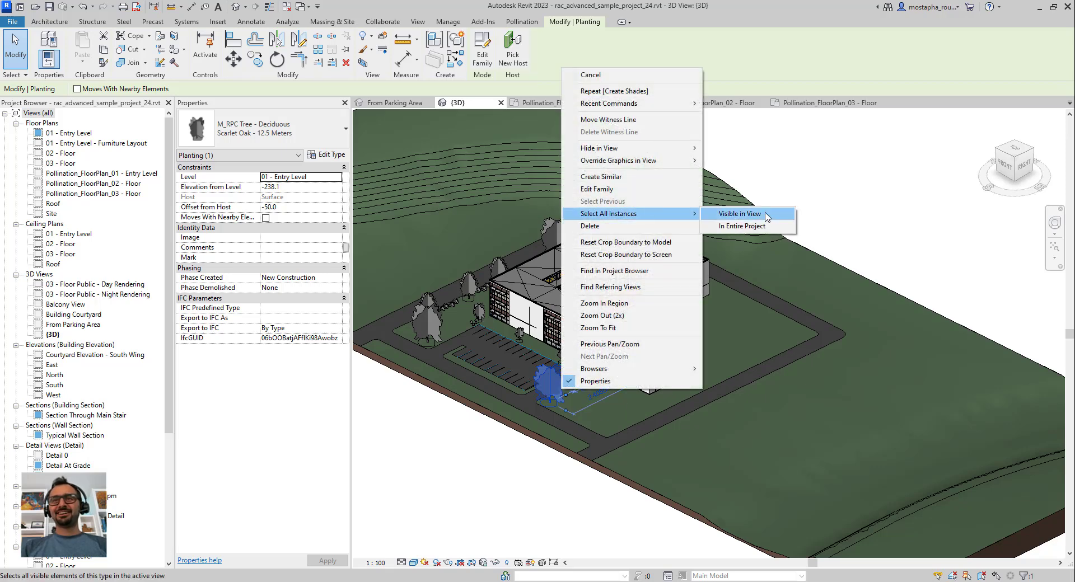
pyautogui.click(765, 226)
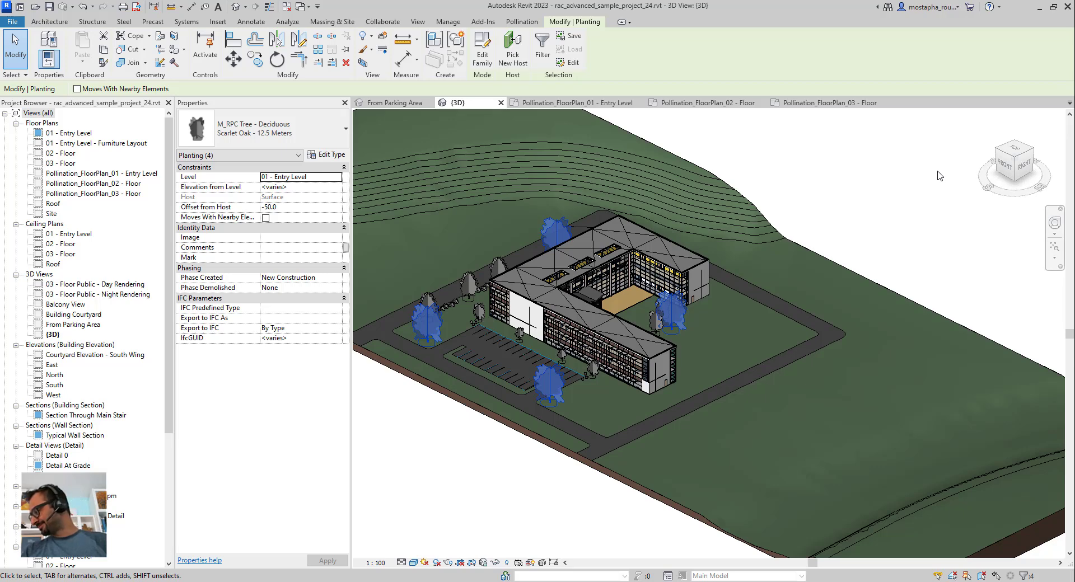
# Try to select all instances of the Red Maple - 9 Meters tree while the Scarlet Oaks are still selected.
pyautogui.scroll(3, 476, 274)
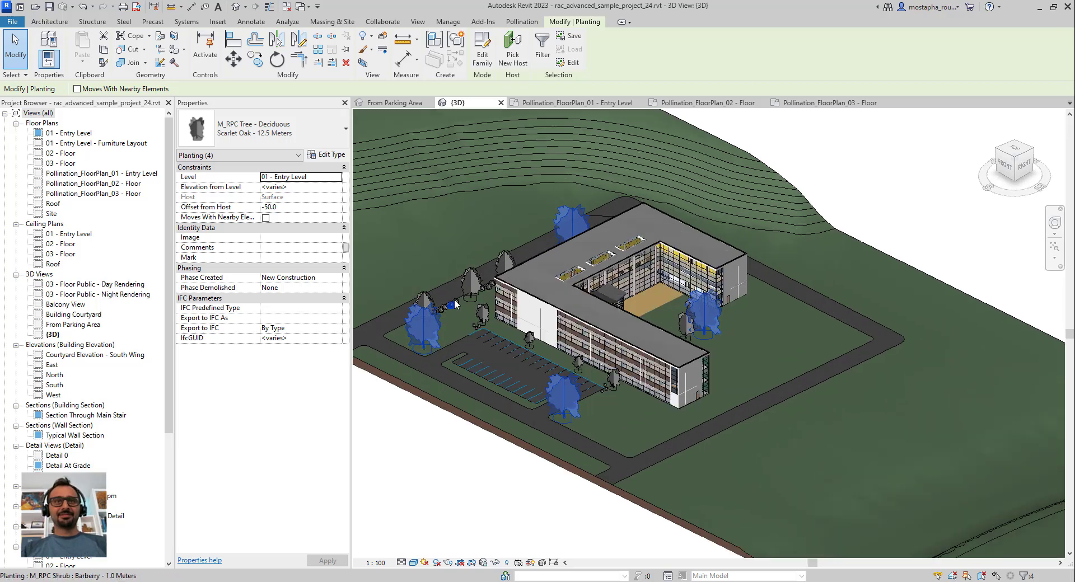
pyautogui.rightClick(479, 267)
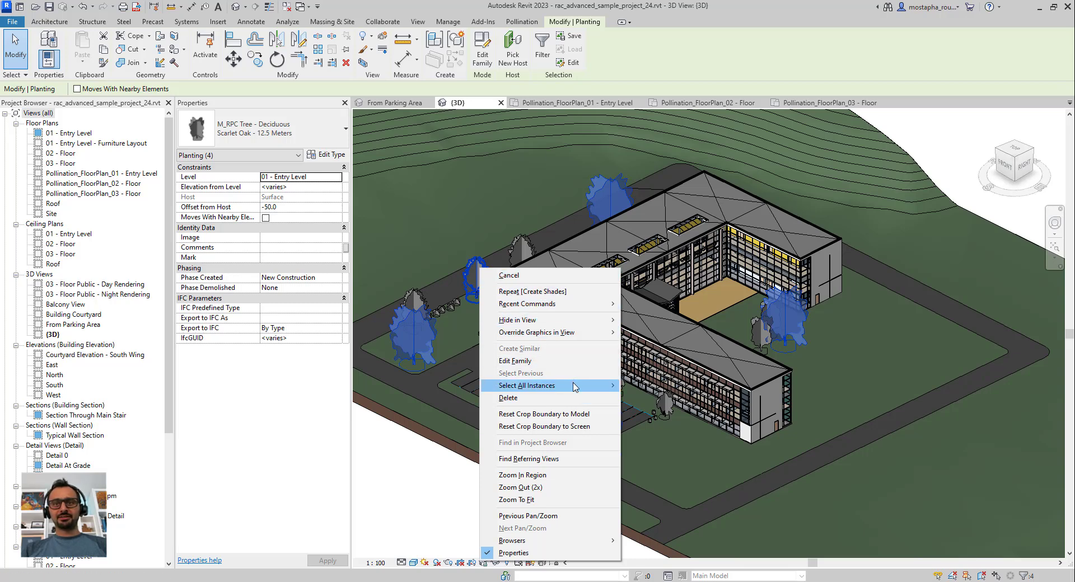
pyautogui.moveTo(572, 386)
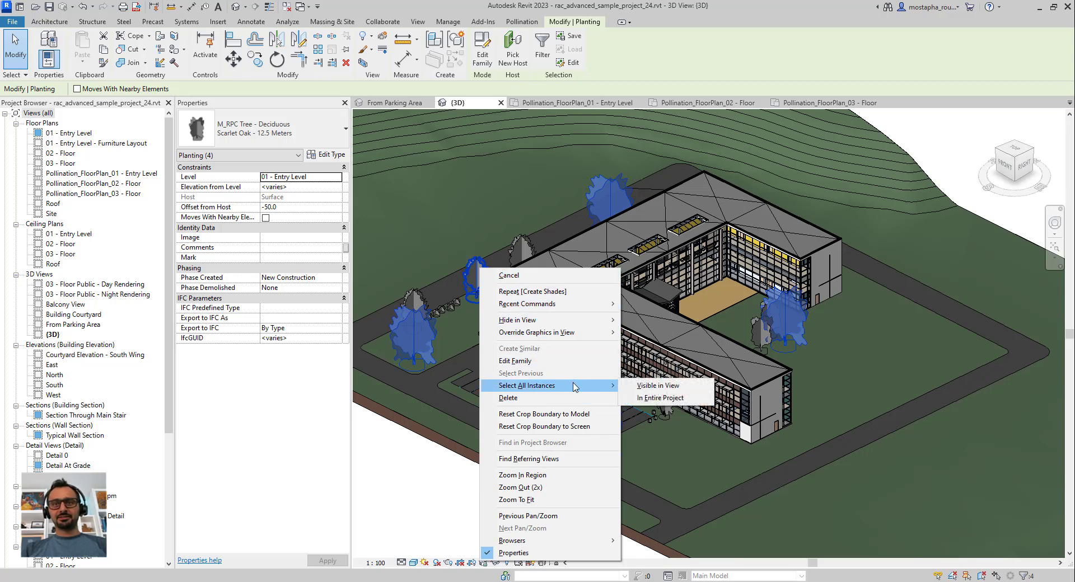
pyautogui.click(661, 398)
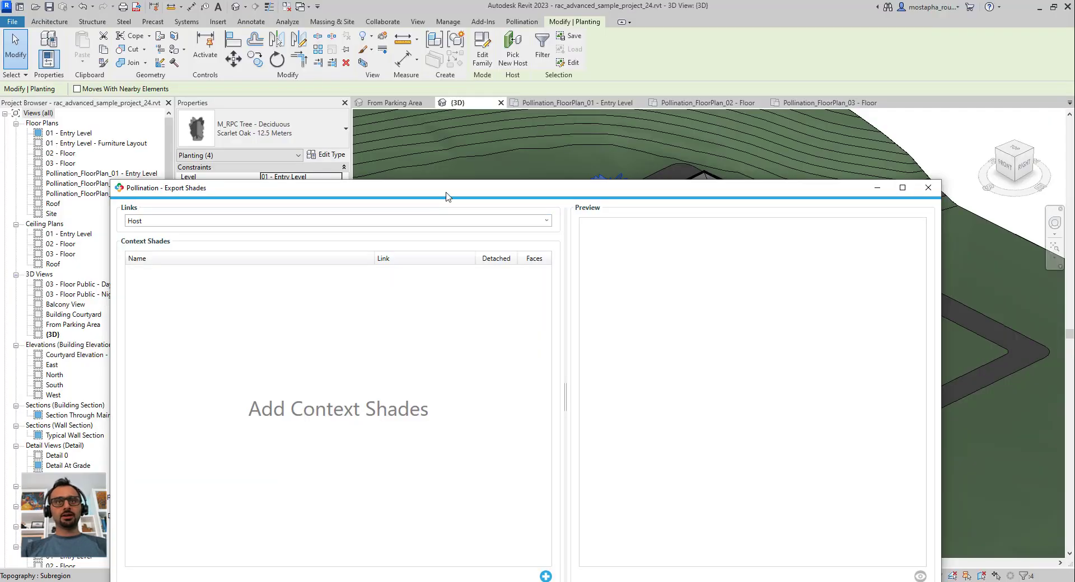
# Bring the Export Shades dialog fully into view and add the selected Scarlet Oak trees as context shades from the selection.
pyautogui.moveTo(446, 196); pyautogui.dragTo(511, 96)
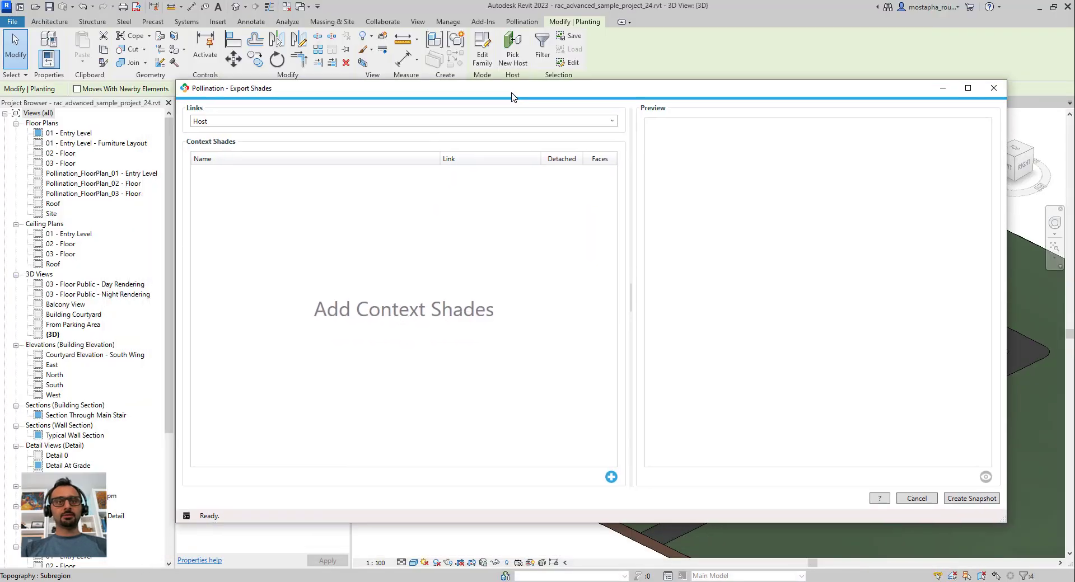
pyautogui.click(611, 477)
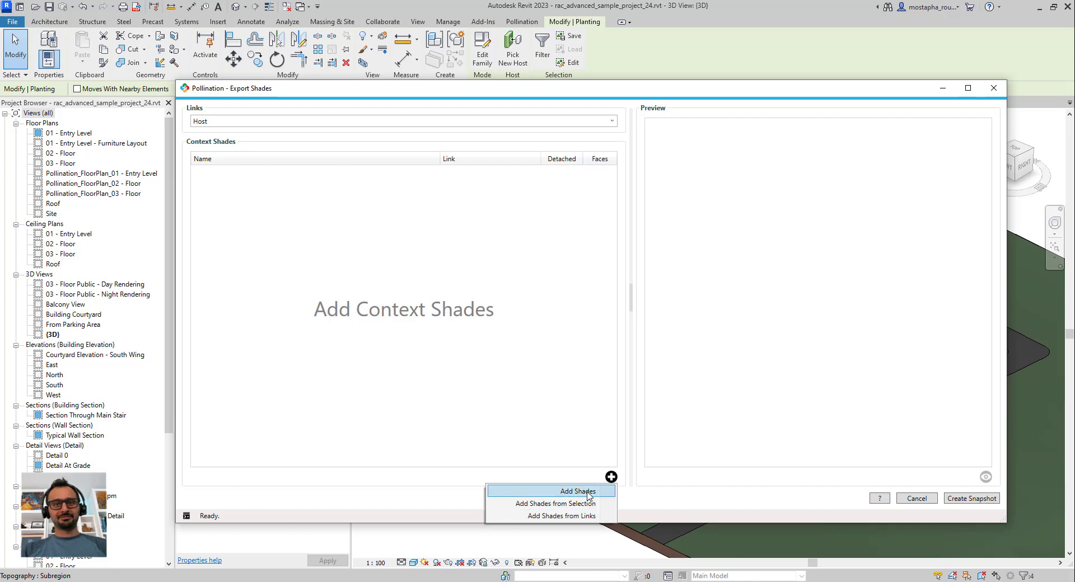
pyautogui.click(565, 504)
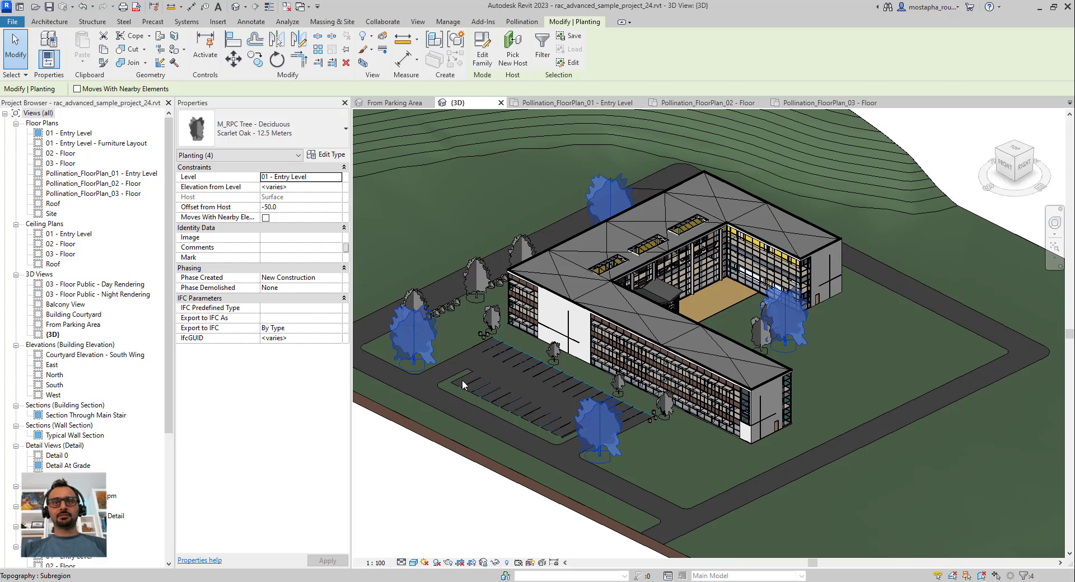
# Select all instances of the Red Maple - 9 Meters tree in the entire project, starting from the one beside the building.
pyautogui.click(471, 266)
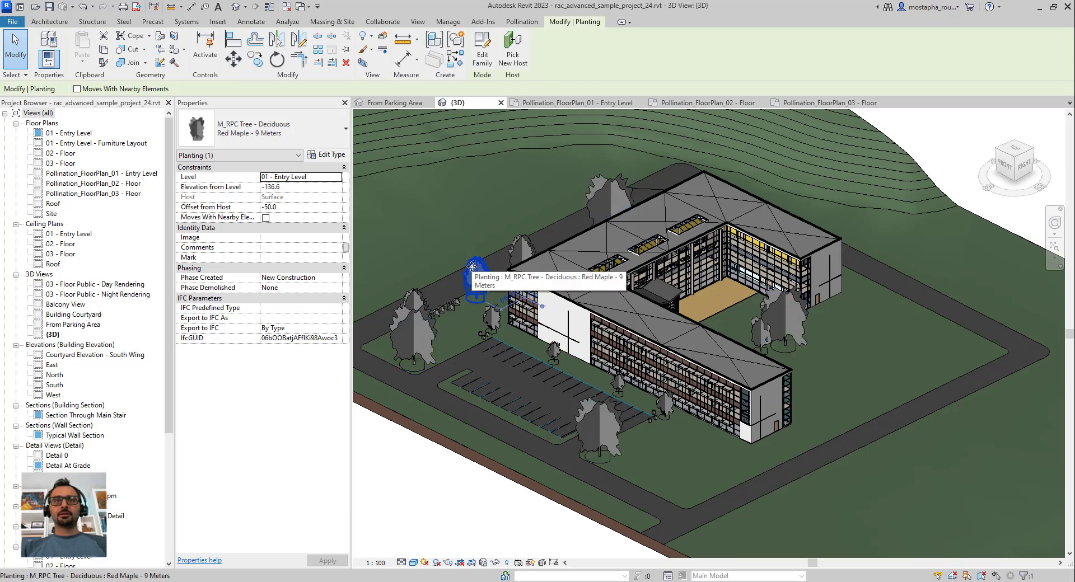
pyautogui.rightClick(472, 268)
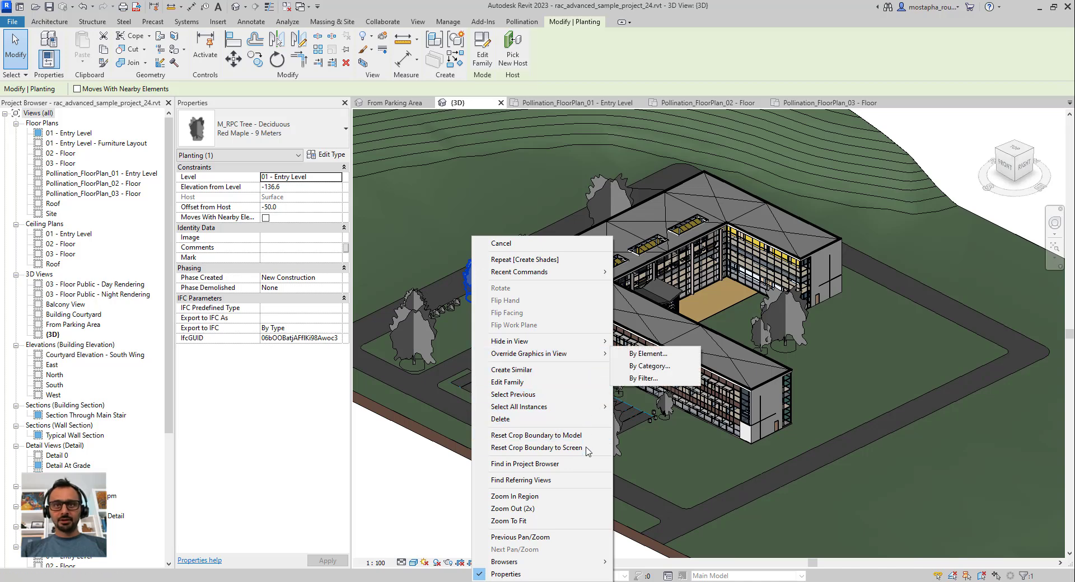
pyautogui.moveTo(587, 413)
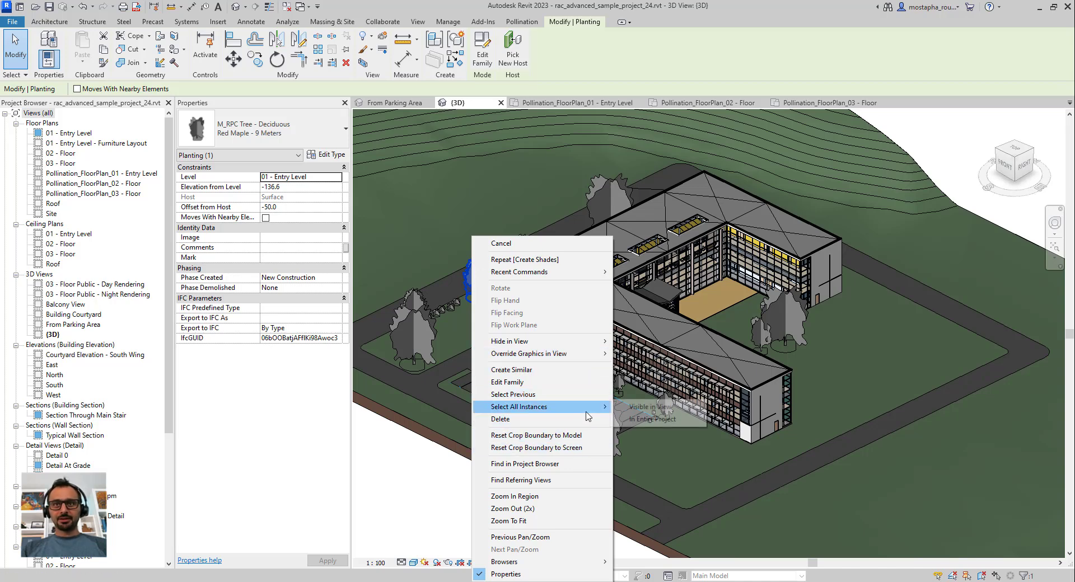
pyautogui.click(652, 420)
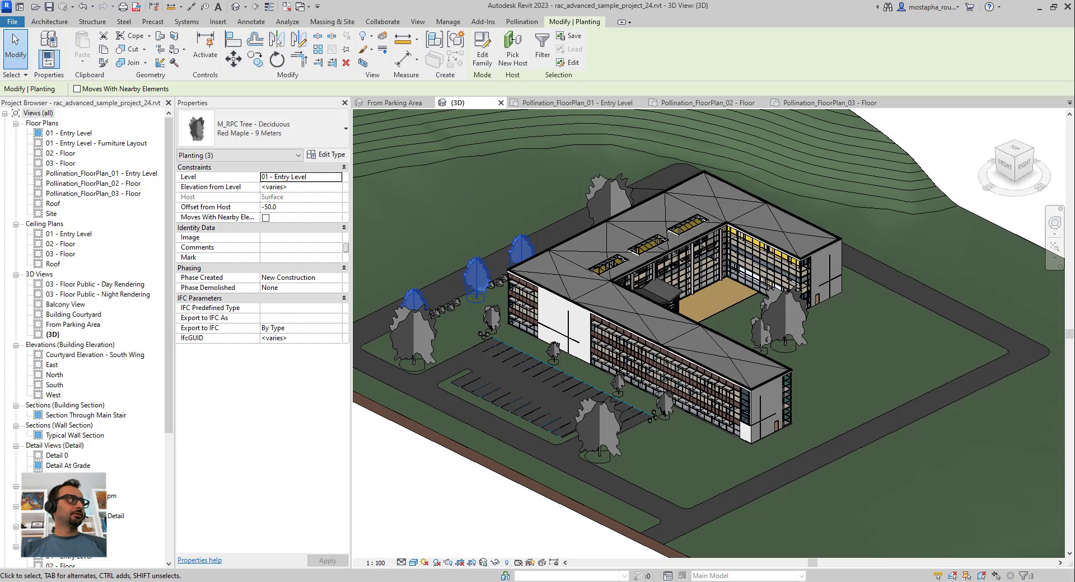
# Add the selected Red Maple trees as context shades from the selection and move the Export Shades dialog clear of the model.
pyautogui.moveTo(636, 163); pyautogui.dragTo(702, 132)
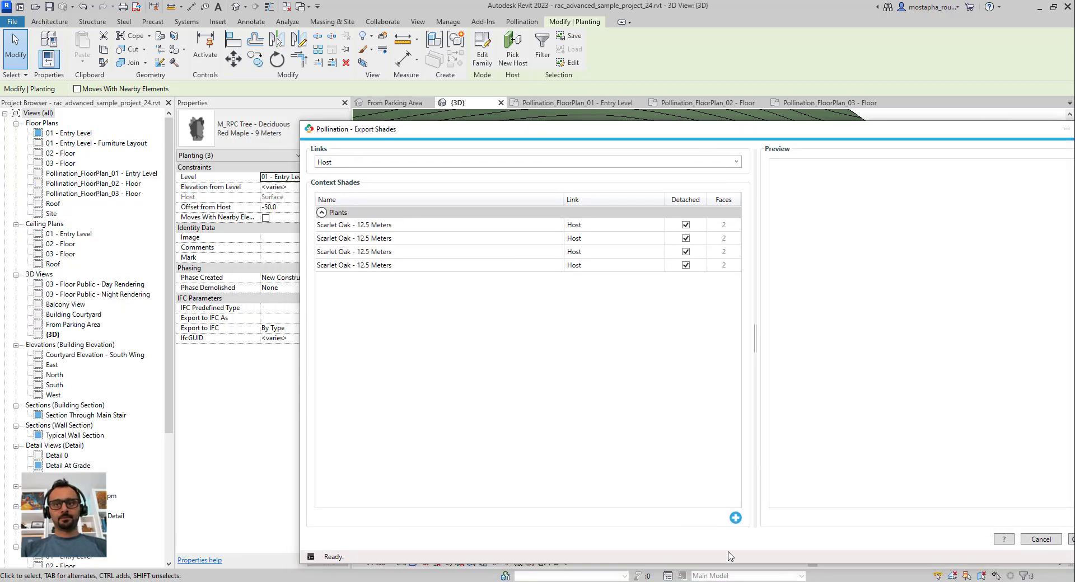
pyautogui.click(735, 518)
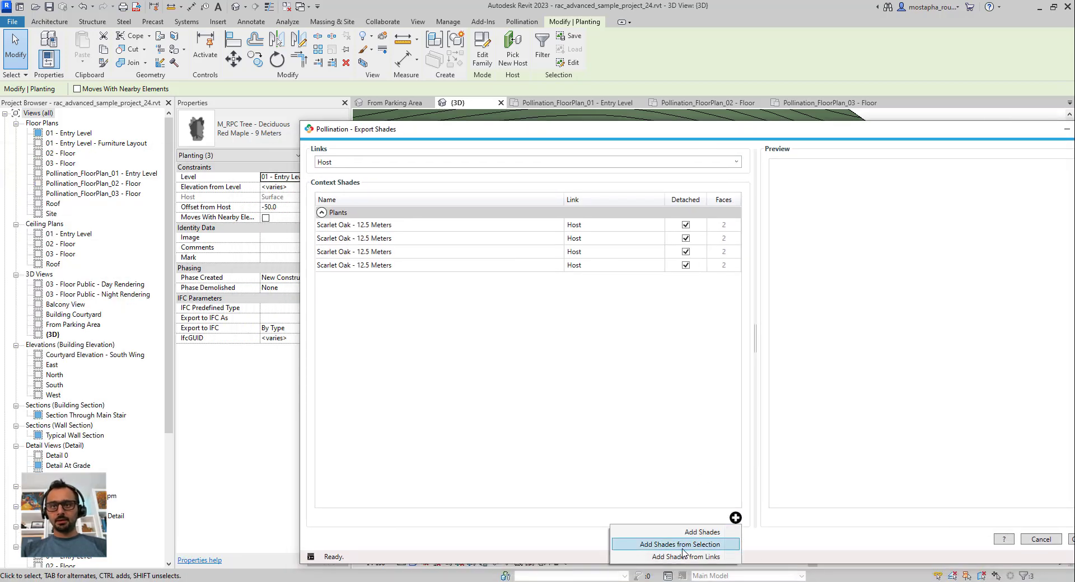
pyautogui.click(682, 548)
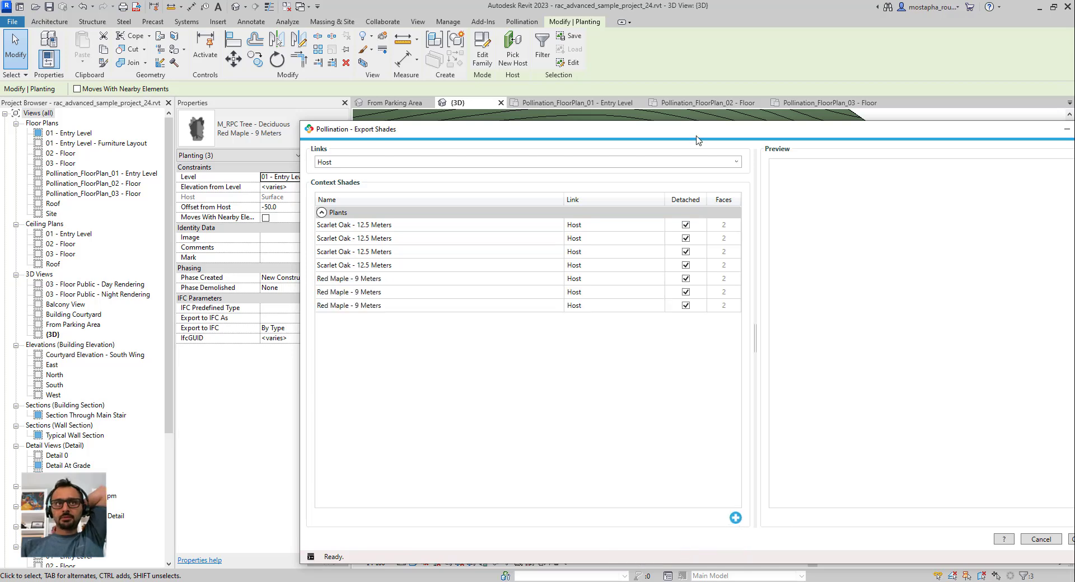
pyautogui.moveTo(686, 134); pyautogui.dragTo(0, 168)
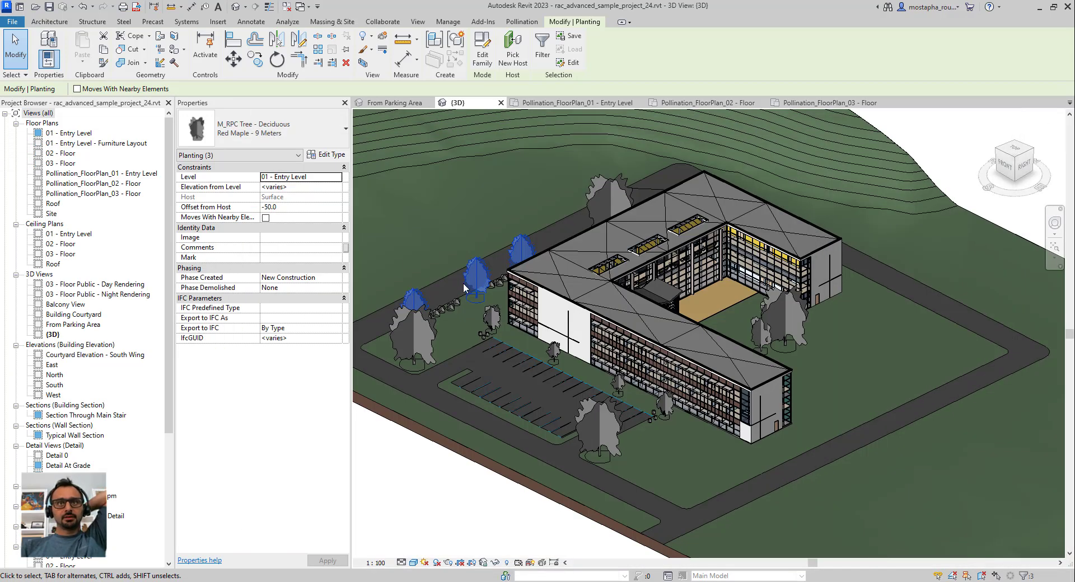
# Select all Golden Chain - 5.5 Meters trees in the entire project, plus the two smaller trees between them along the parking lot.
pyautogui.click(493, 317)
pyautogui.rightClick(493, 317)
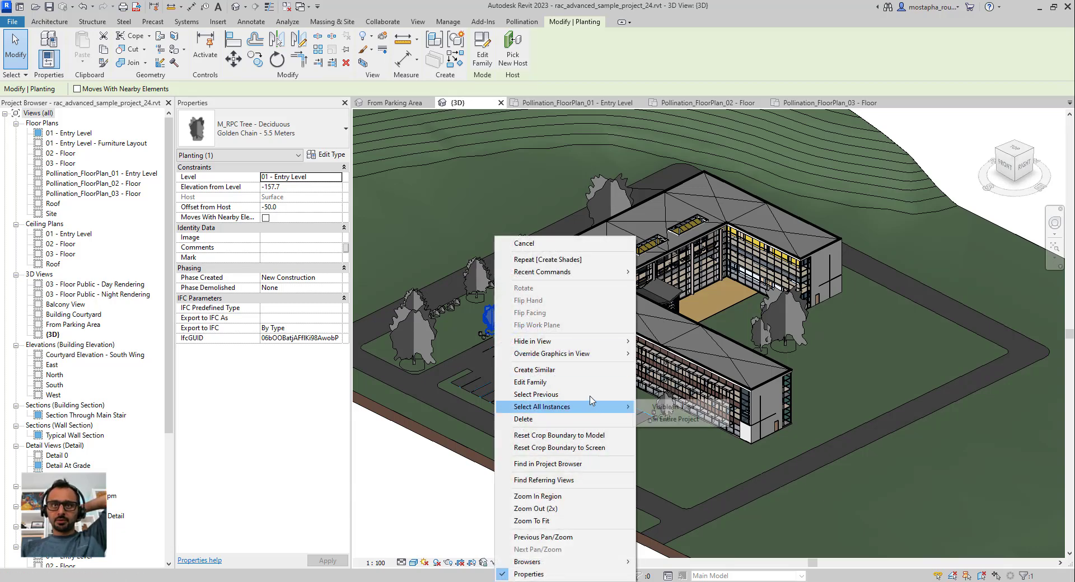
pyautogui.moveTo(626, 408)
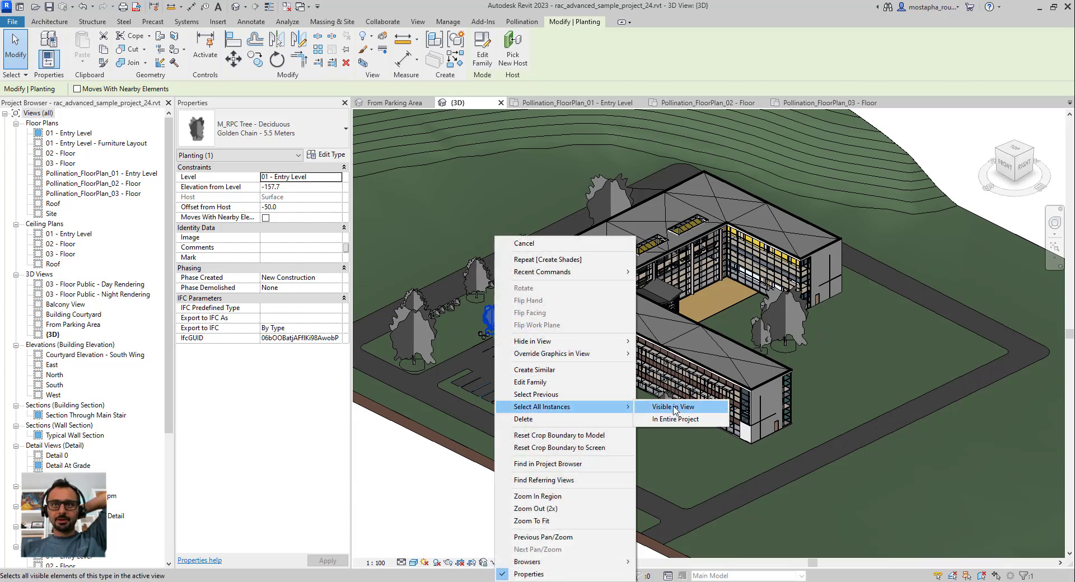
pyautogui.click(677, 420)
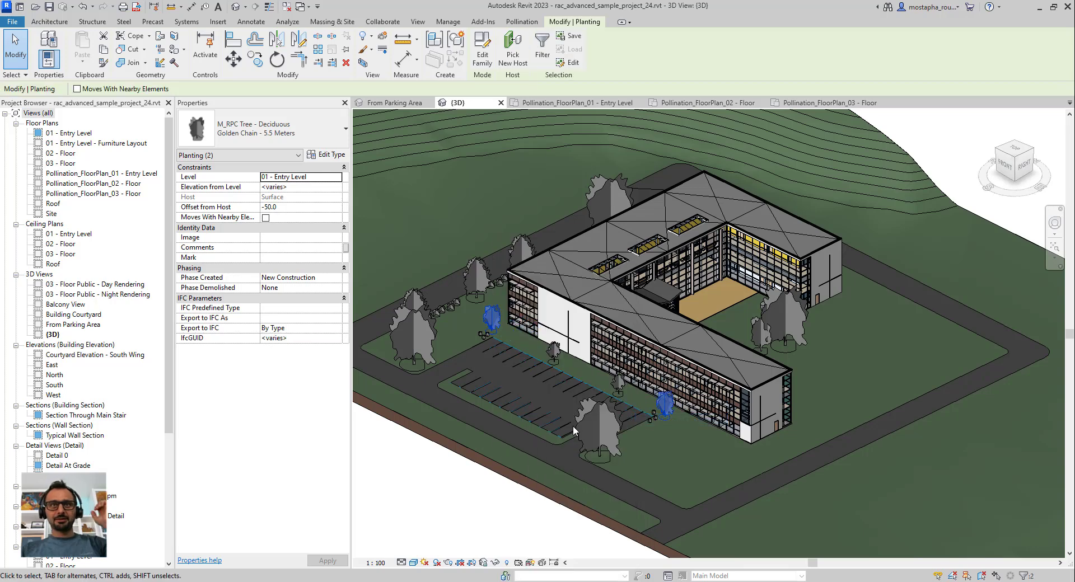
pyautogui.keyDown('ctrl'); pyautogui.click(552, 352); pyautogui.keyUp('ctrl')
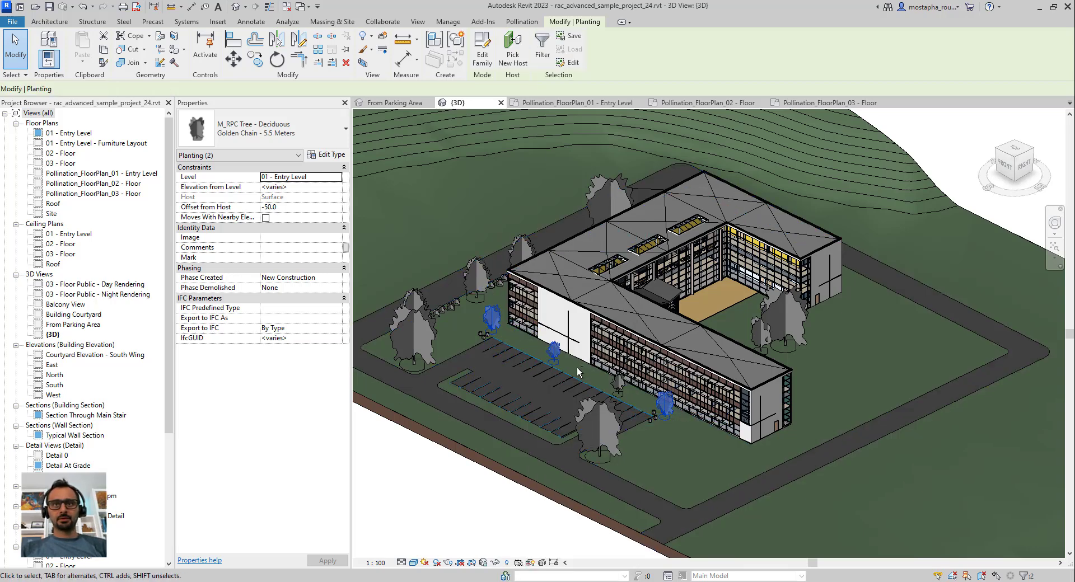
pyautogui.keyDown('ctrl'); pyautogui.click(618, 384); pyautogui.keyUp('ctrl')
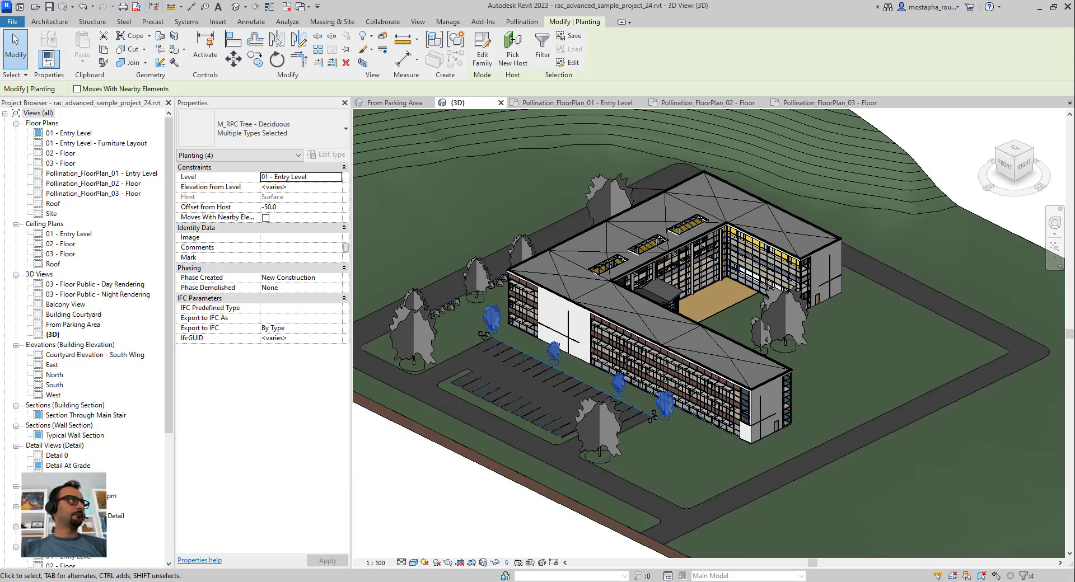
# Bring back the Export Shades dialog, add the four selected parking-lot trees from the selection, and move the dialog aside.
pyautogui.moveTo(0, 94); pyautogui.dragTo(478, 89)
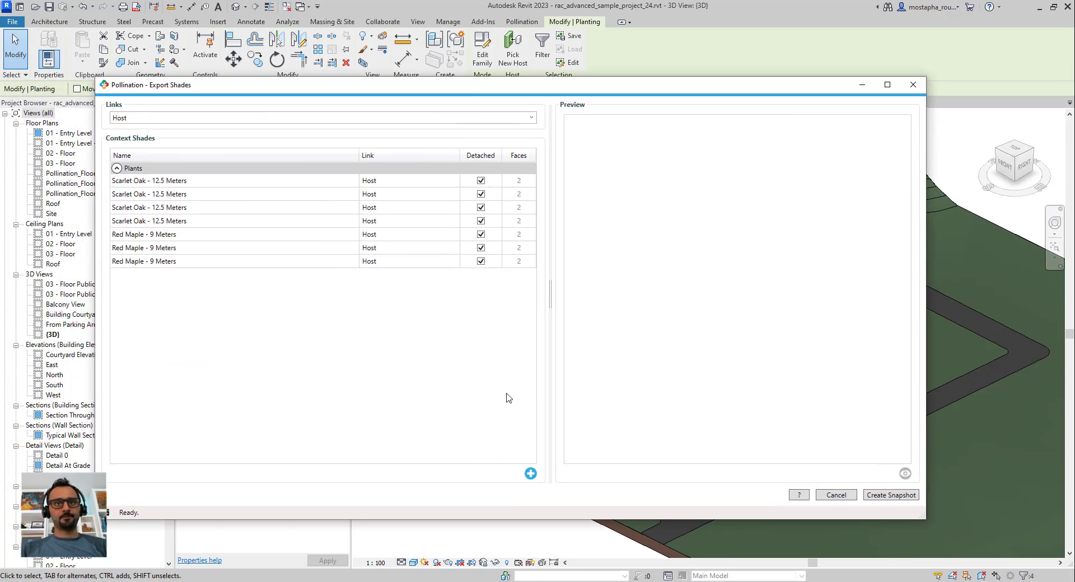
pyautogui.click(530, 475)
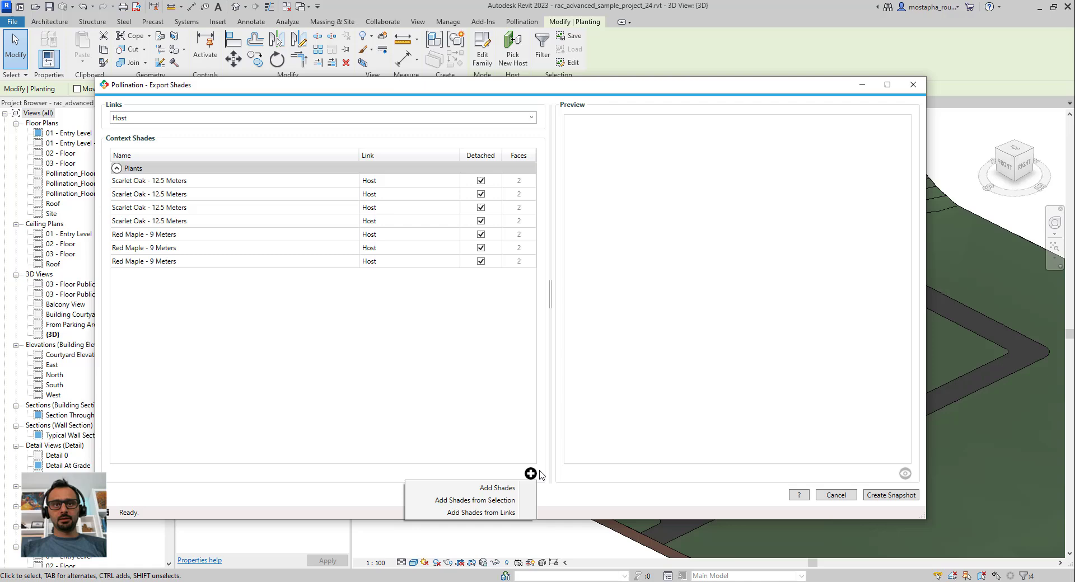
pyautogui.click(500, 500)
pyautogui.moveTo(634, 93); pyautogui.dragTo(527, 104)
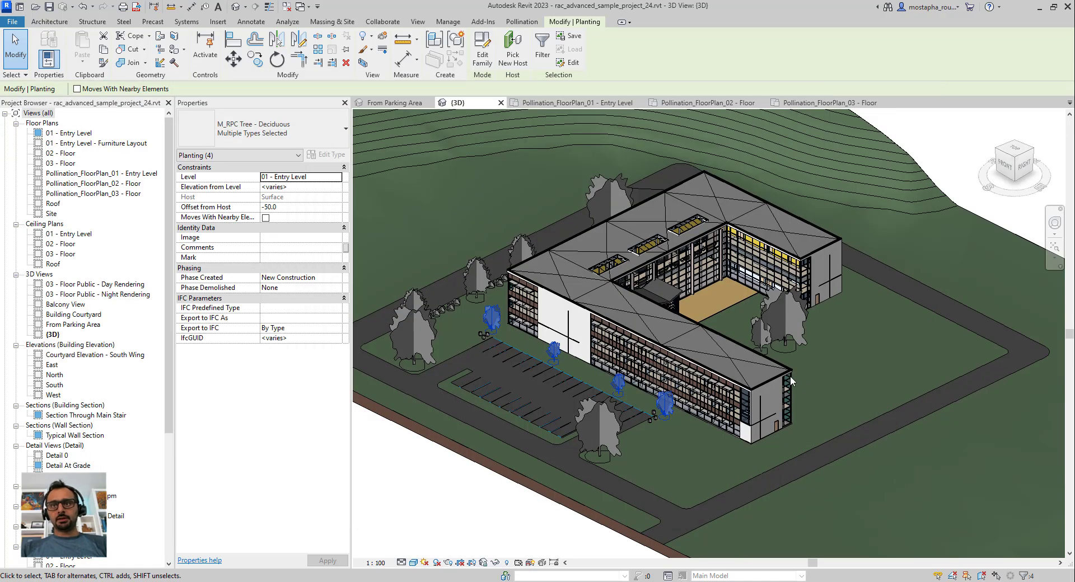
# Select all instances of the Metal Sunscreen floor in the entire project, starting from the topmost sunscreen on the parking-side facade.
pyautogui.scroll(5, 791, 381)
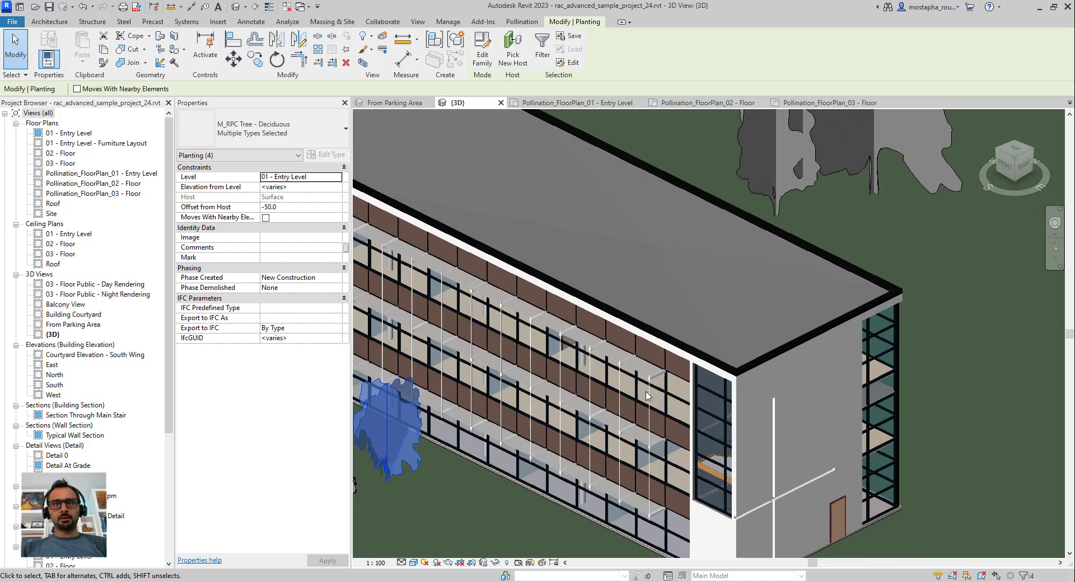
pyautogui.click(640, 377)
pyautogui.rightClick(640, 376)
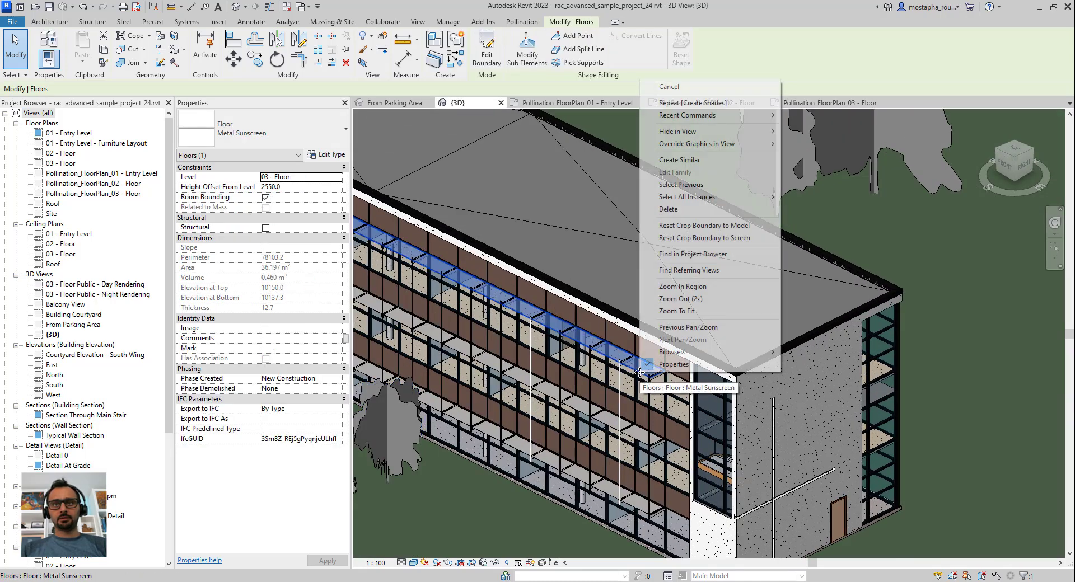
pyautogui.moveTo(768, 197)
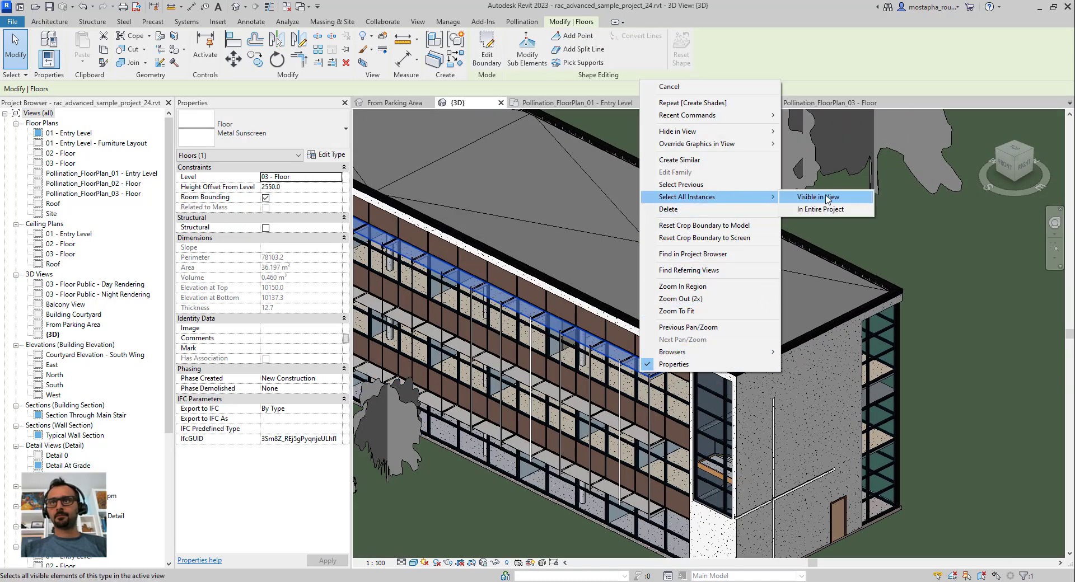
pyautogui.click(827, 209)
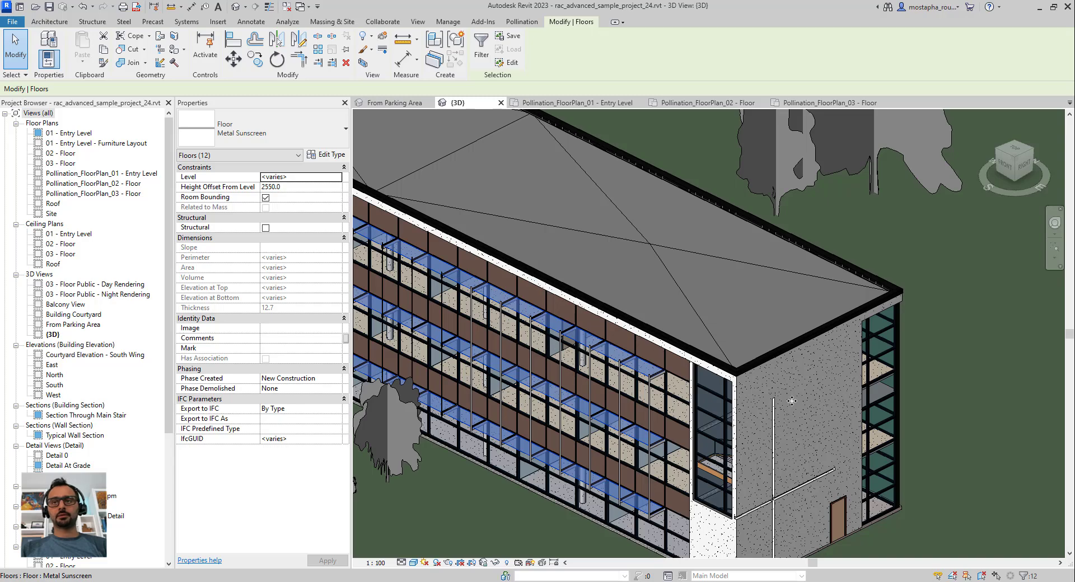
# Select the Generic - 75mm roof of the entrance canopy and add it to the context shades from the selection.
pyautogui.scroll(-5, 569, 335)
pyautogui.keyDown('shift'); pyautogui.moveTo(569, 334); pyautogui.dragTo(671, 418, button='middle'); pyautogui.keyUp('shift')
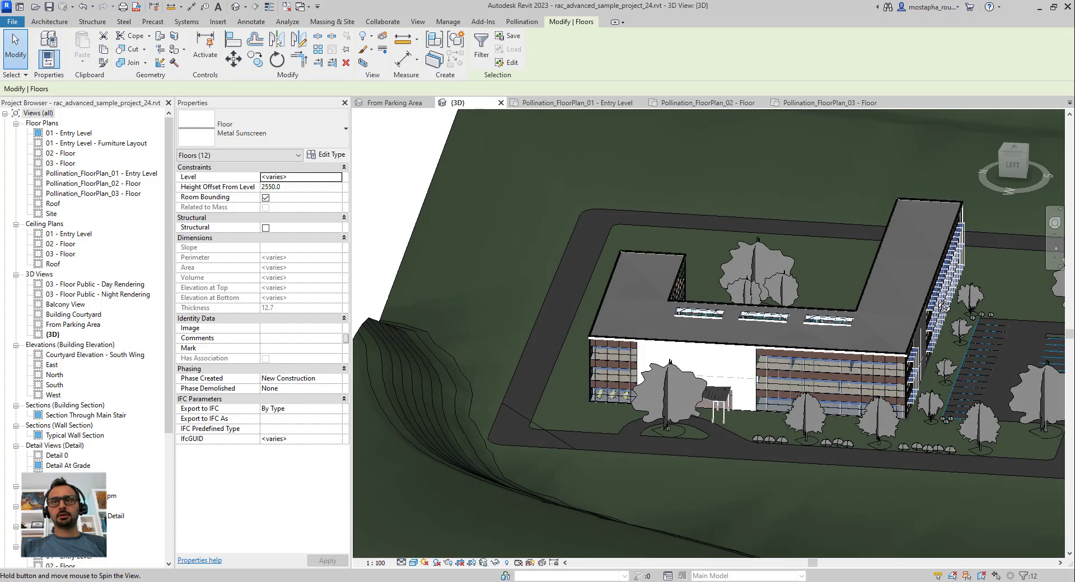
pyautogui.scroll(8, 671, 418)
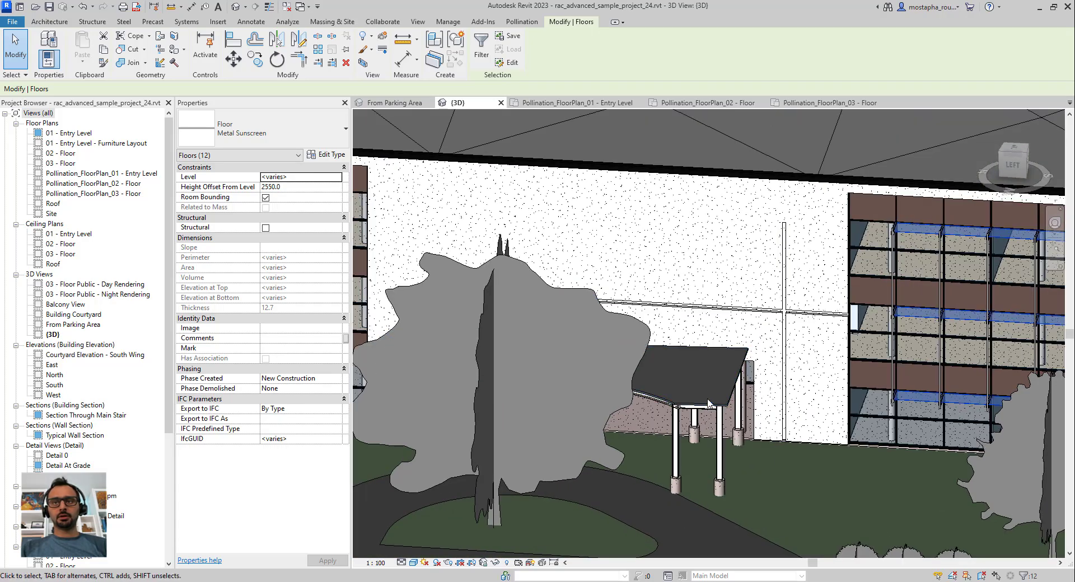
pyautogui.click(675, 399)
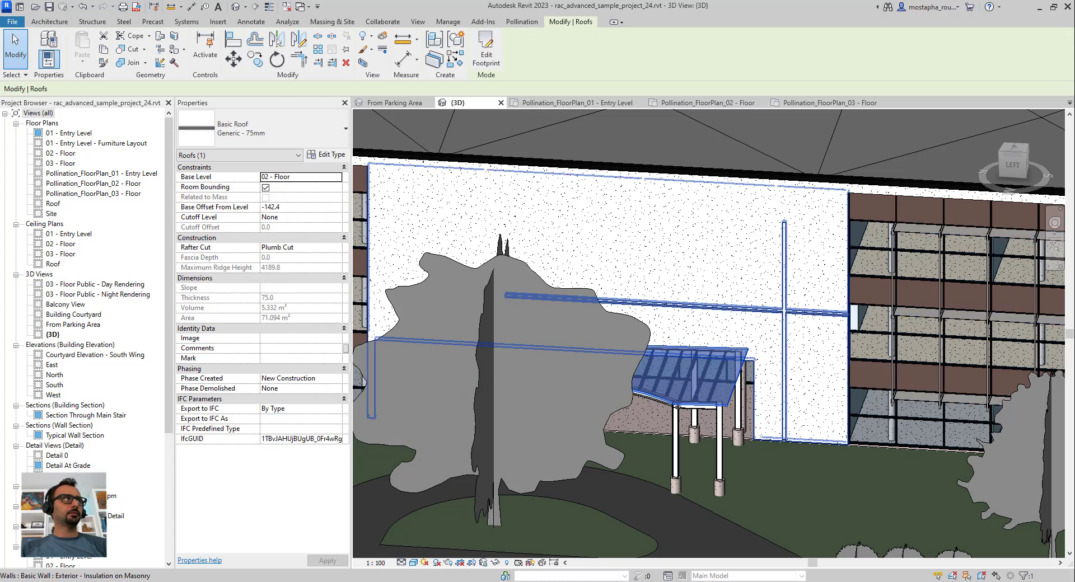
pyautogui.moveTo(0, 106); pyautogui.dragTo(872, 104)
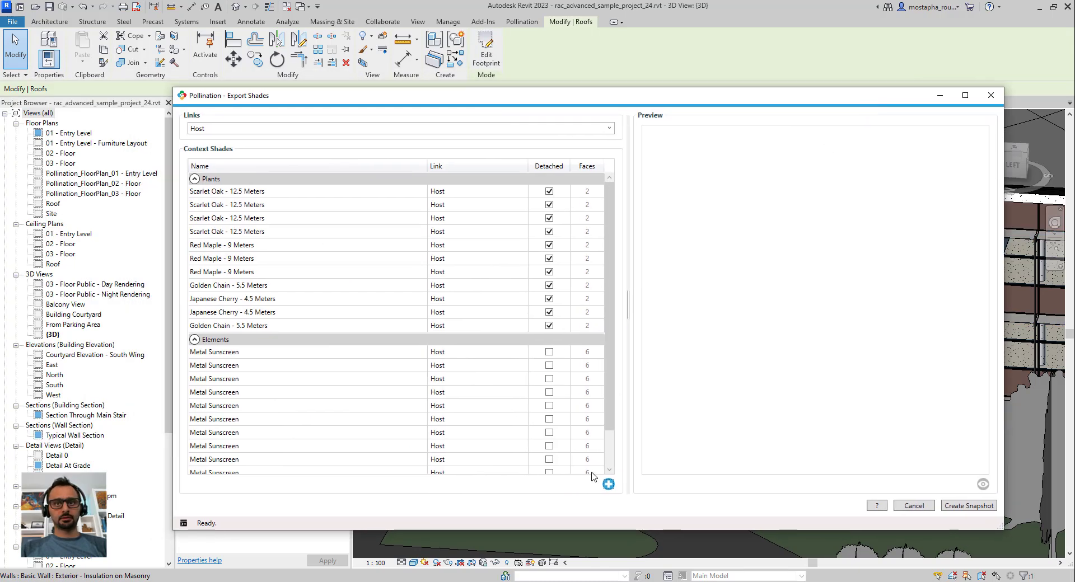
pyautogui.scroll(-3, 606, 420)
pyautogui.click(609, 485)
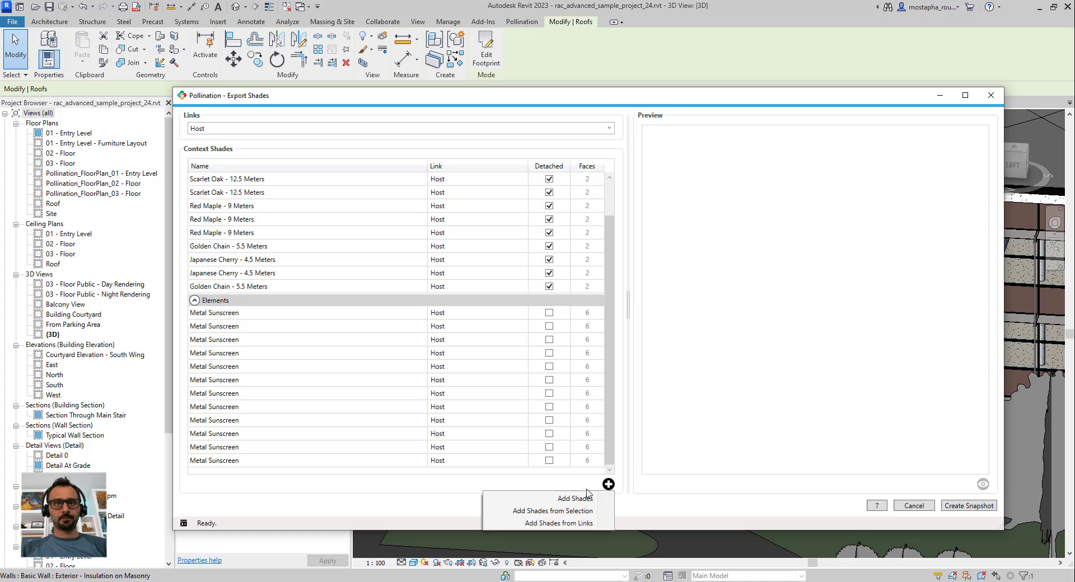
pyautogui.click(552, 504)
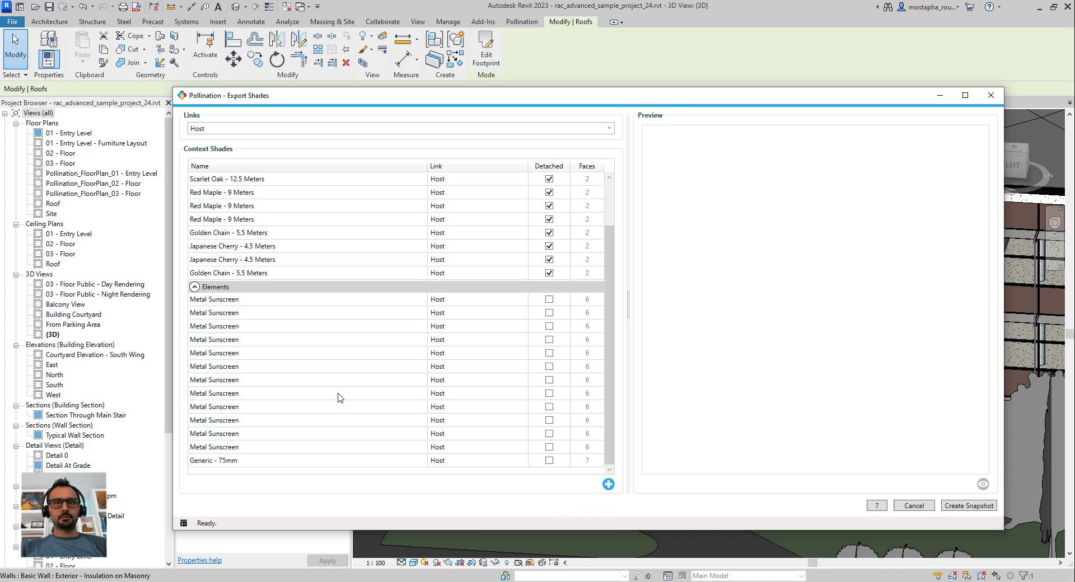
# Preview all listed context shades together and orbit the preview to inspect their geometry.
pyautogui.click(309, 426)
pyautogui.hotkey('ctrl', 'a')
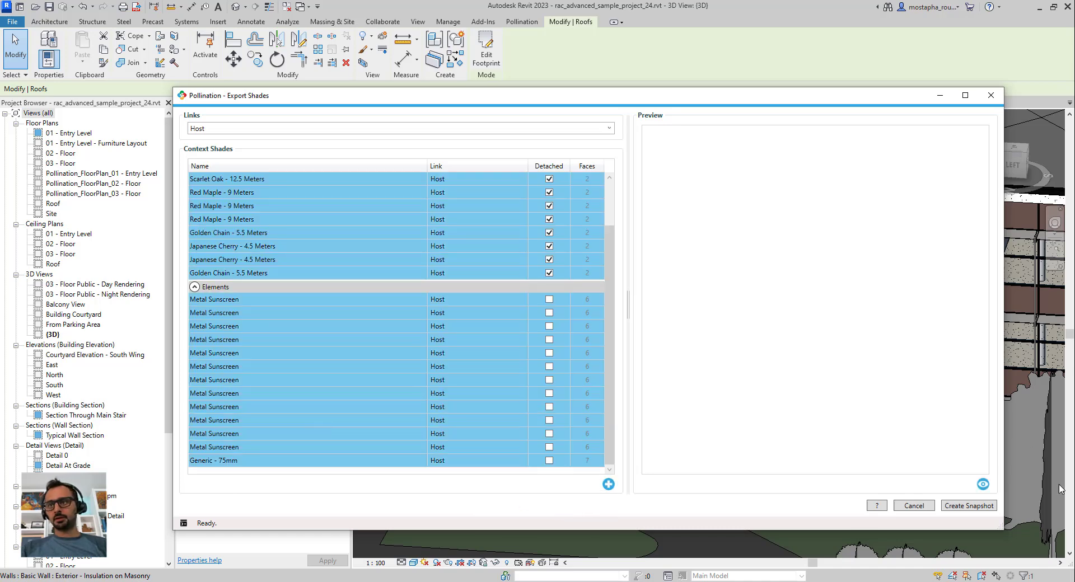
pyautogui.click(983, 485)
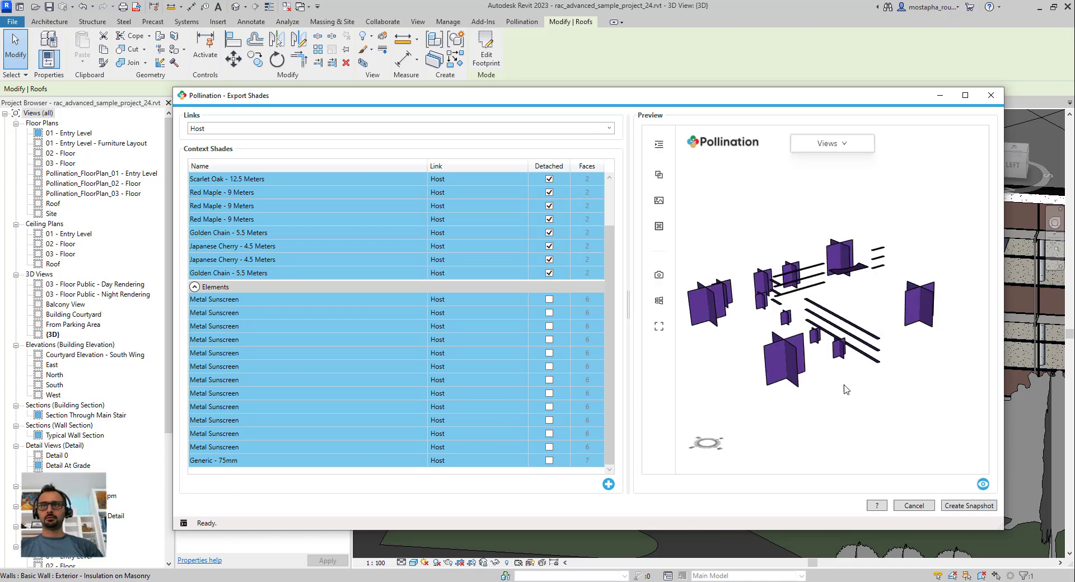
pyautogui.moveTo(830, 340); pyautogui.dragTo(922, 443)
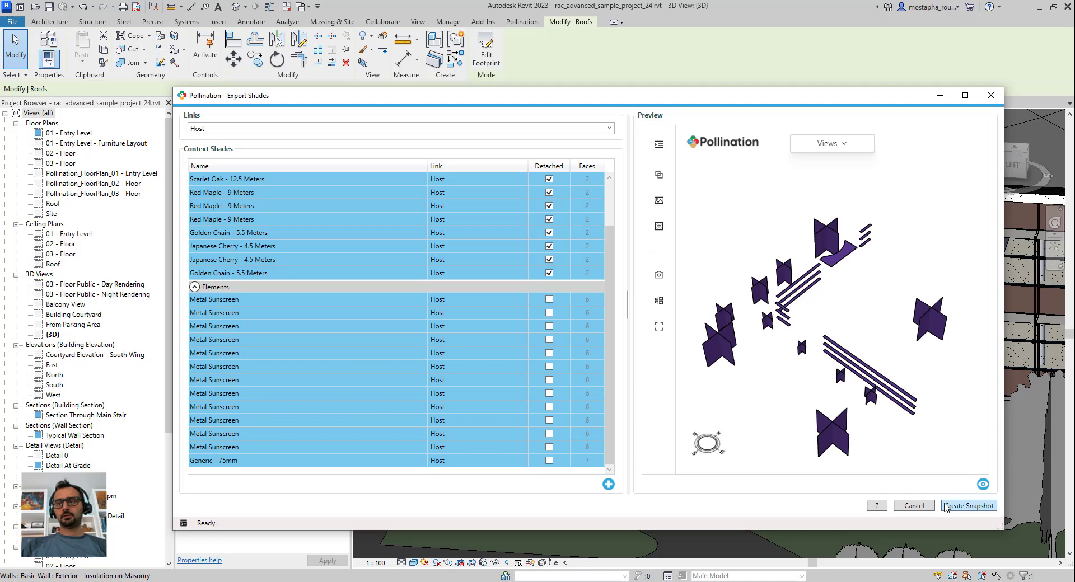
# Create a snapshot of the context shades named Shades and save it.
pyautogui.click(946, 507)
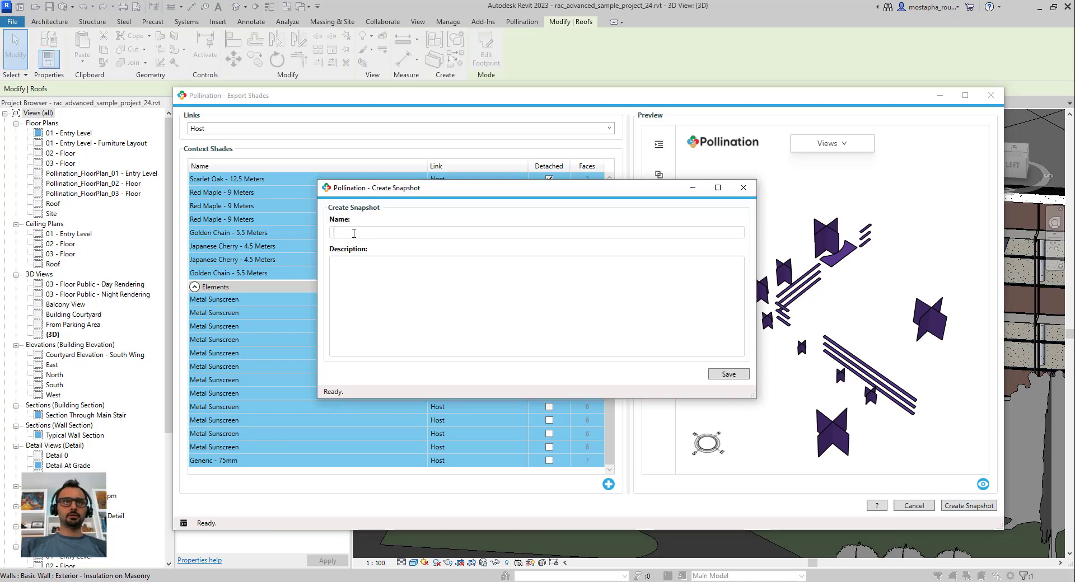
pyautogui.write('Shade')
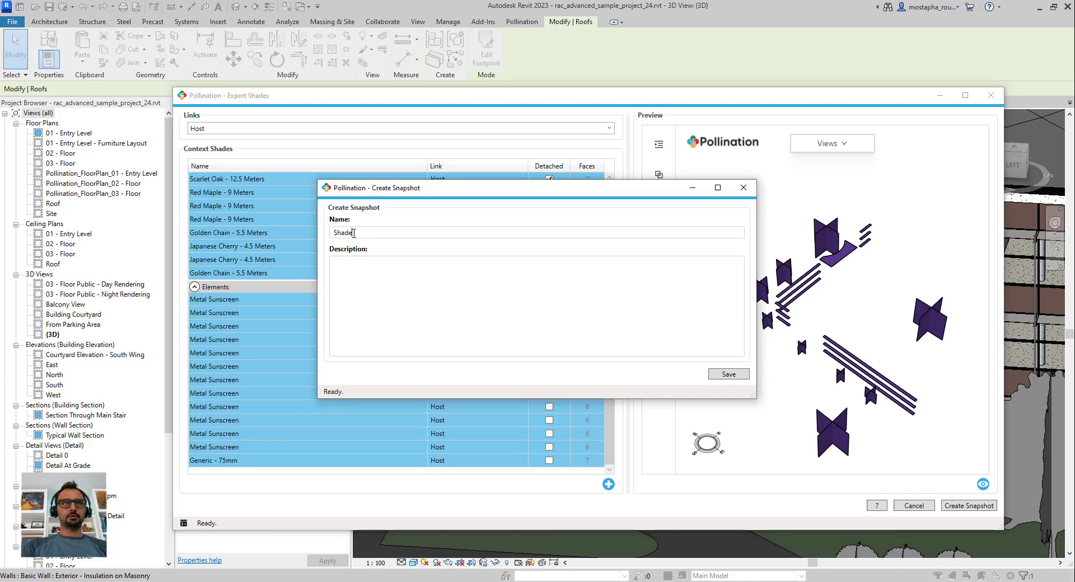
pyautogui.write('s')
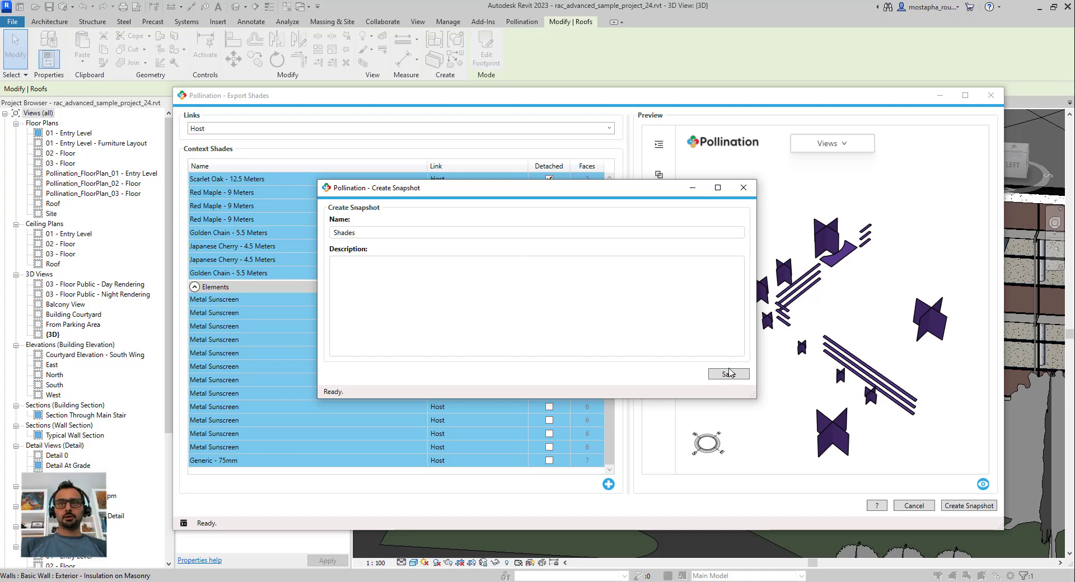
pyautogui.click(729, 375)
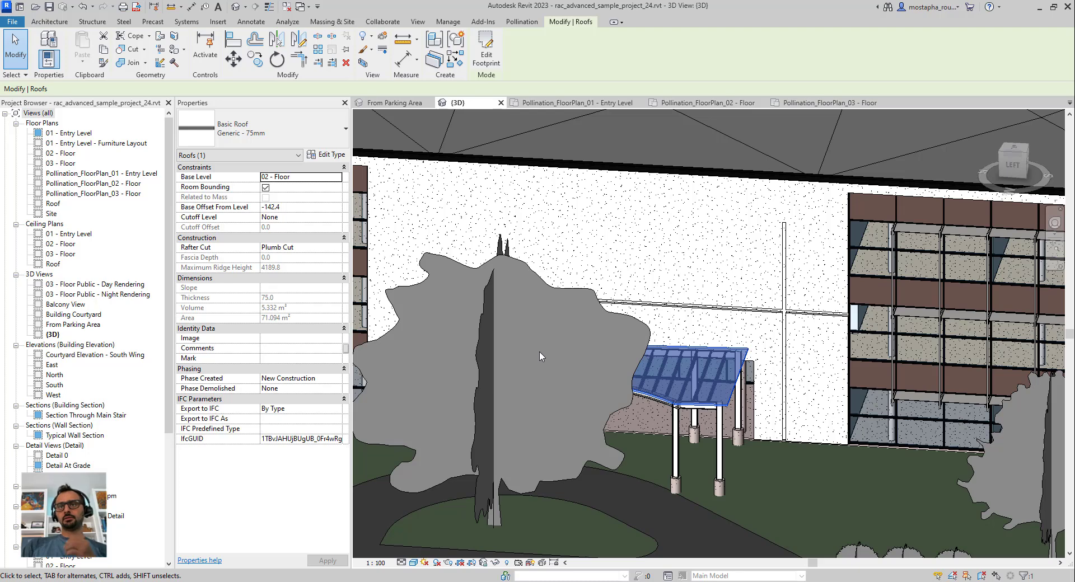
# Clear the roof selection and open the Pollination Model Editor with Edit & Export Model.
pyautogui.scroll(-6, 540, 357)
pyautogui.press('Escape')
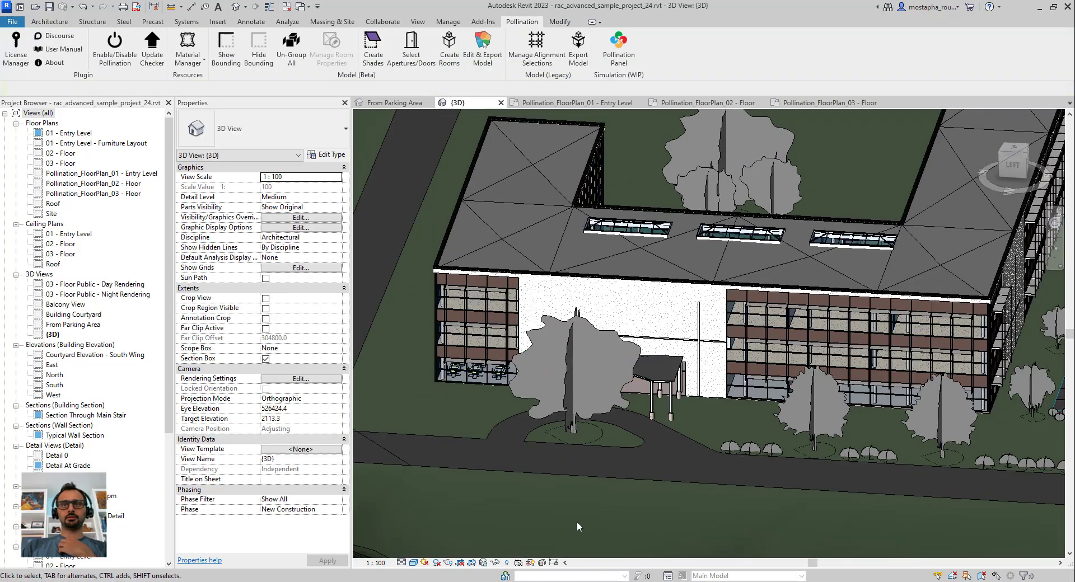
pyautogui.click(476, 53)
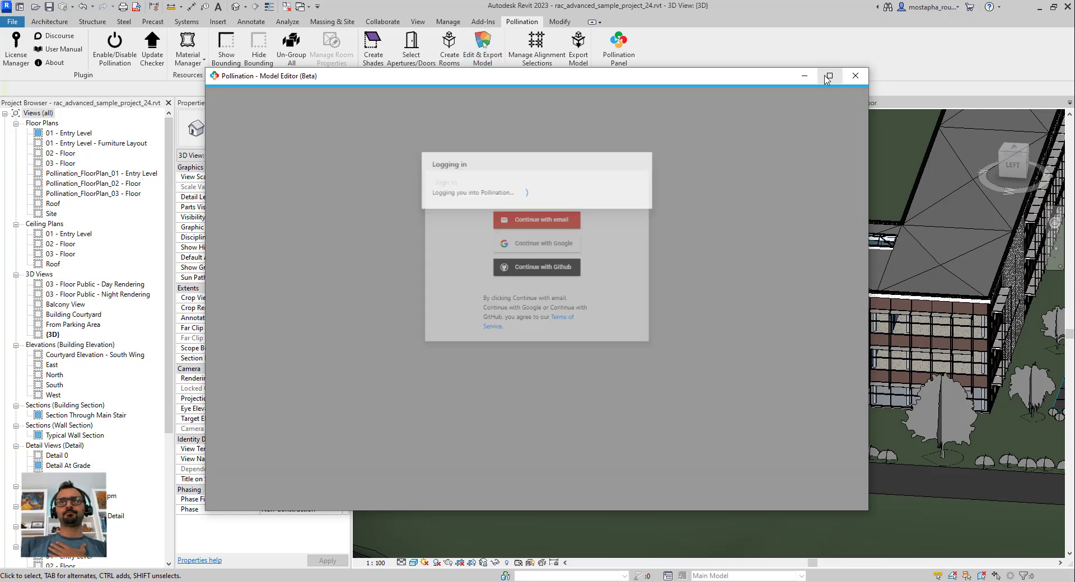
# Maximize the Model Editor and open the 01 Entry Level snapshot.
pyautogui.click(829, 76)
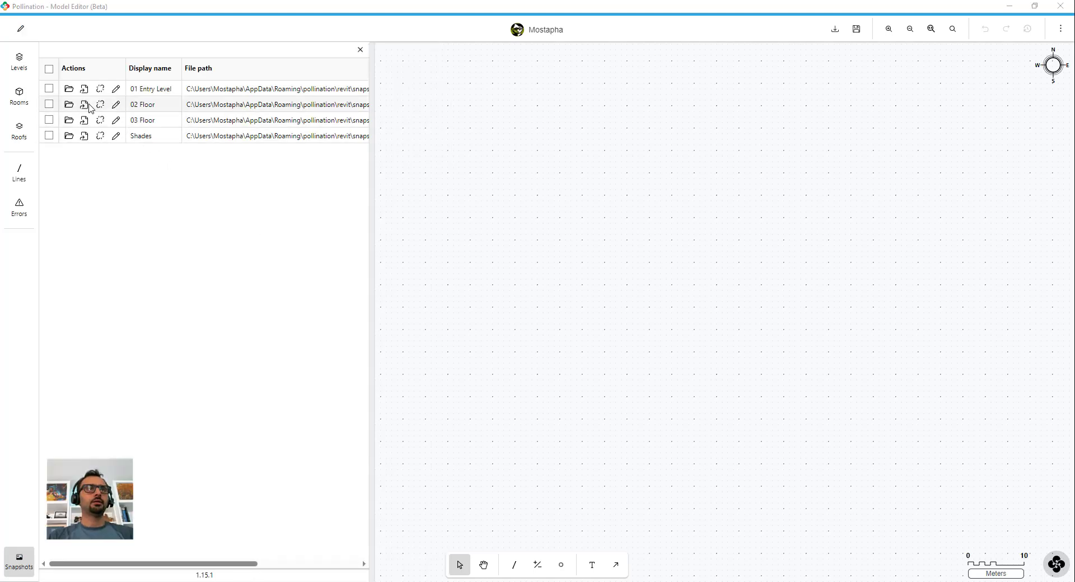
pyautogui.click(69, 89)
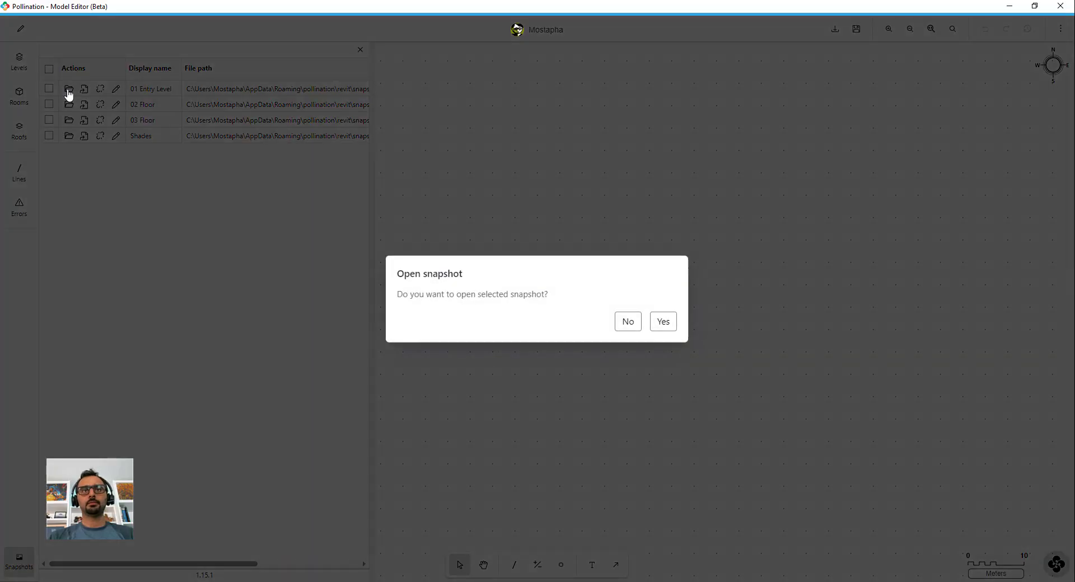
pyautogui.click(661, 324)
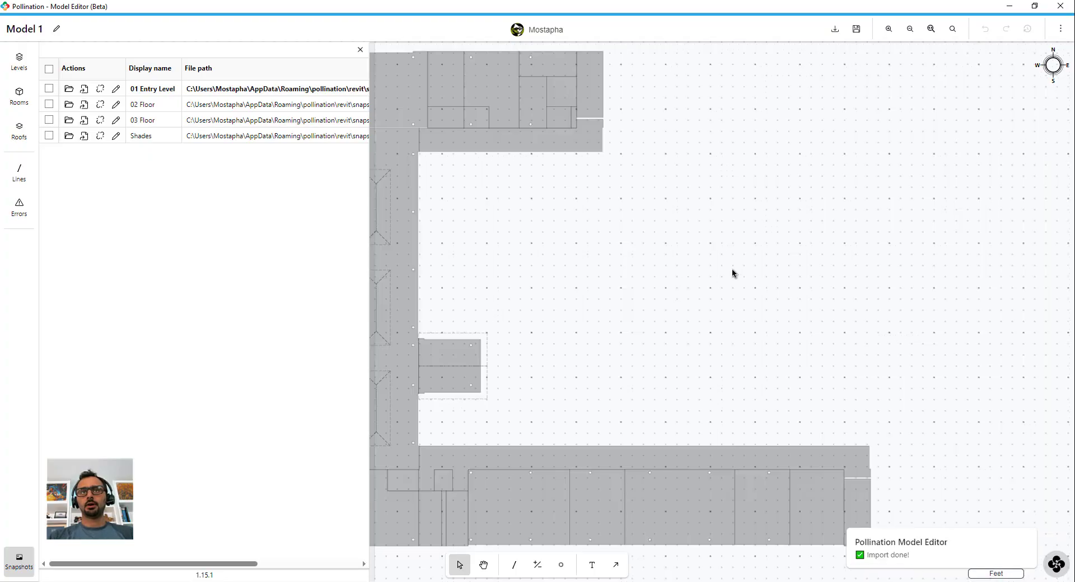
# Add a horizontal alignment line along the north wall of the upper-wing corridor, then clear the selection.
pyautogui.scroll(-3, 734, 271)
pyautogui.scroll(6, 492, 213)
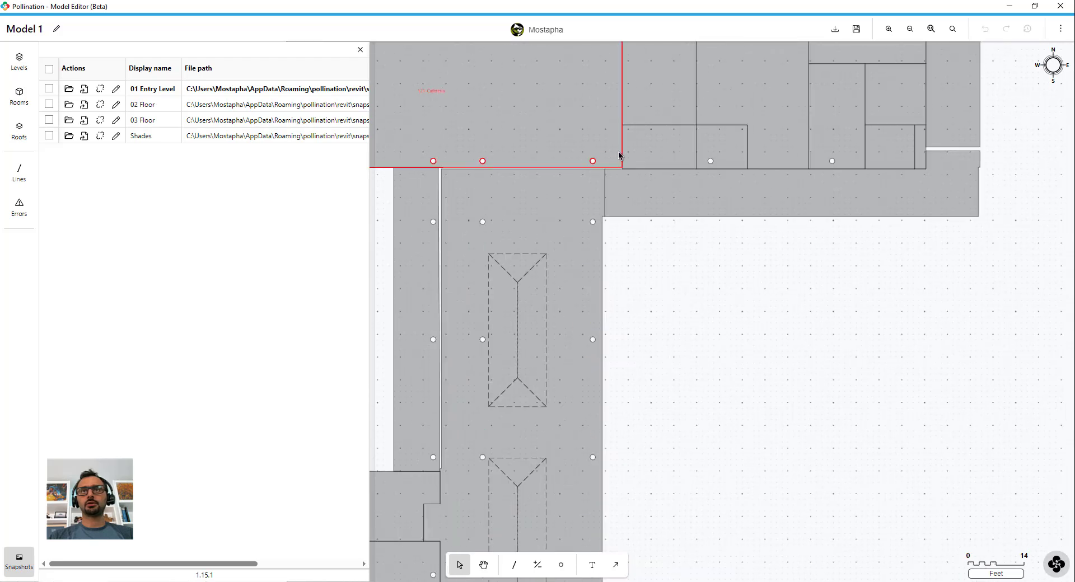
pyautogui.scroll(-1, 851, 257)
pyautogui.click(822, 188)
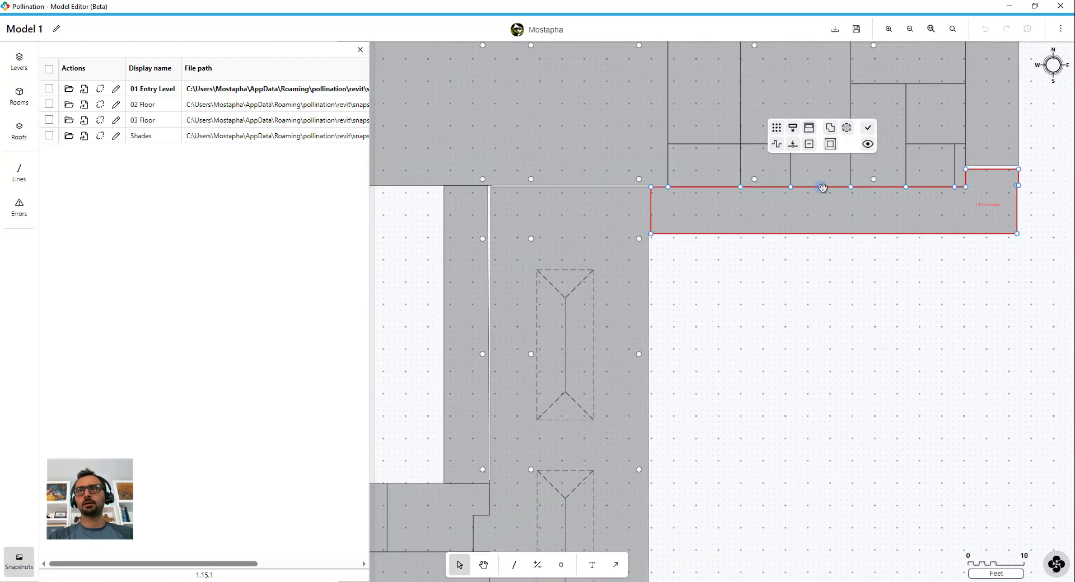
pyautogui.click(823, 188)
pyautogui.scroll(-2, 788, 326)
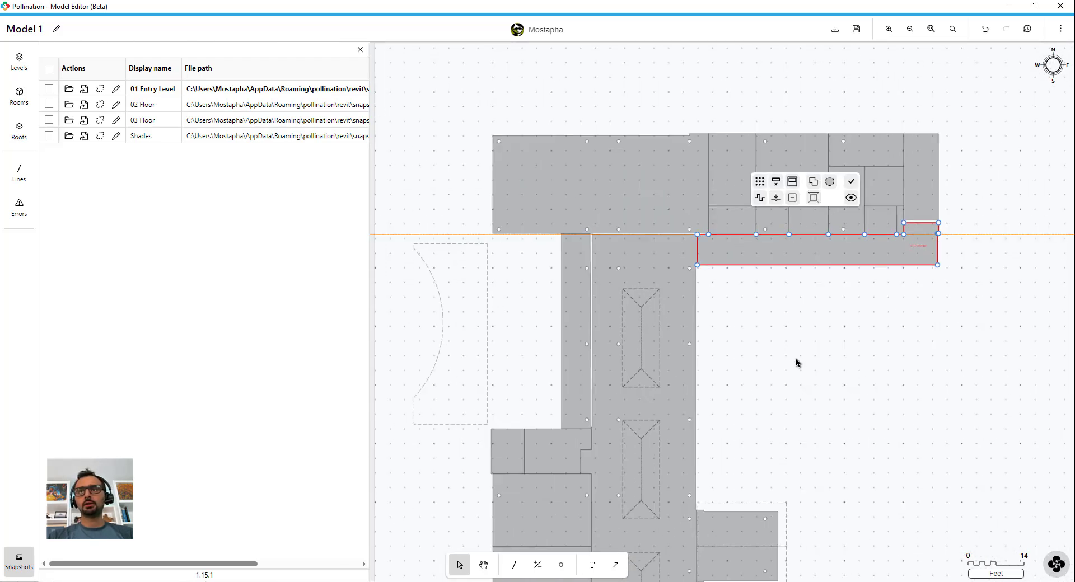
pyautogui.click(935, 372)
# Remove the small holes from all shapes on the level, using an area threshold of 10.764 sqft.
pyautogui.moveTo(783, 369); pyautogui.dragTo(744, 264, button='middle')
pyautogui.scroll(-3, 758, 299)
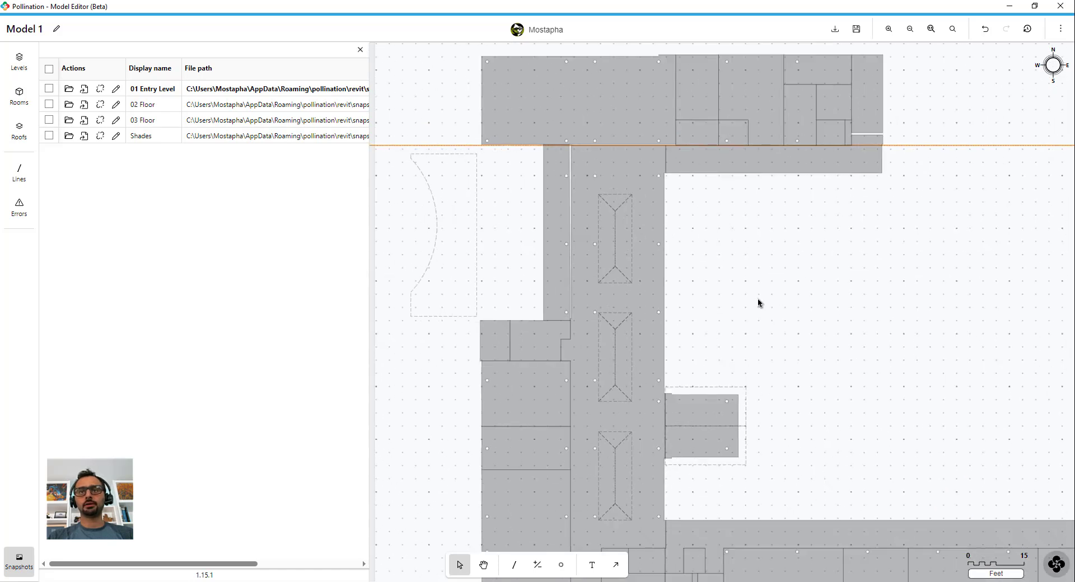
pyautogui.moveTo(790, 344); pyautogui.dragTo(722, 282, button='middle')
pyautogui.scroll(-2, 734, 260)
pyautogui.hotkey('ctrl', 'a')
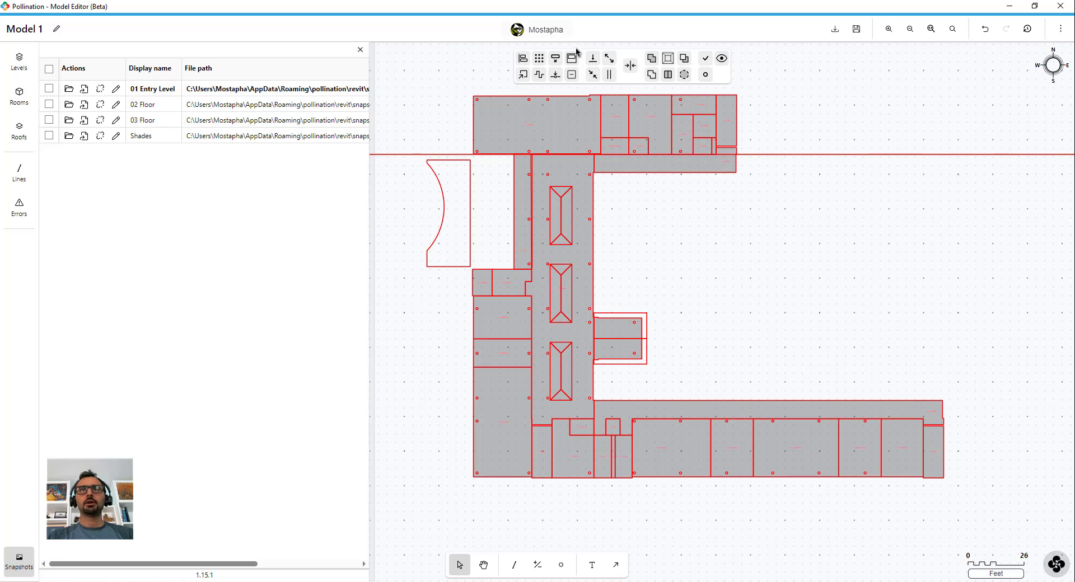
pyautogui.click(555, 59)
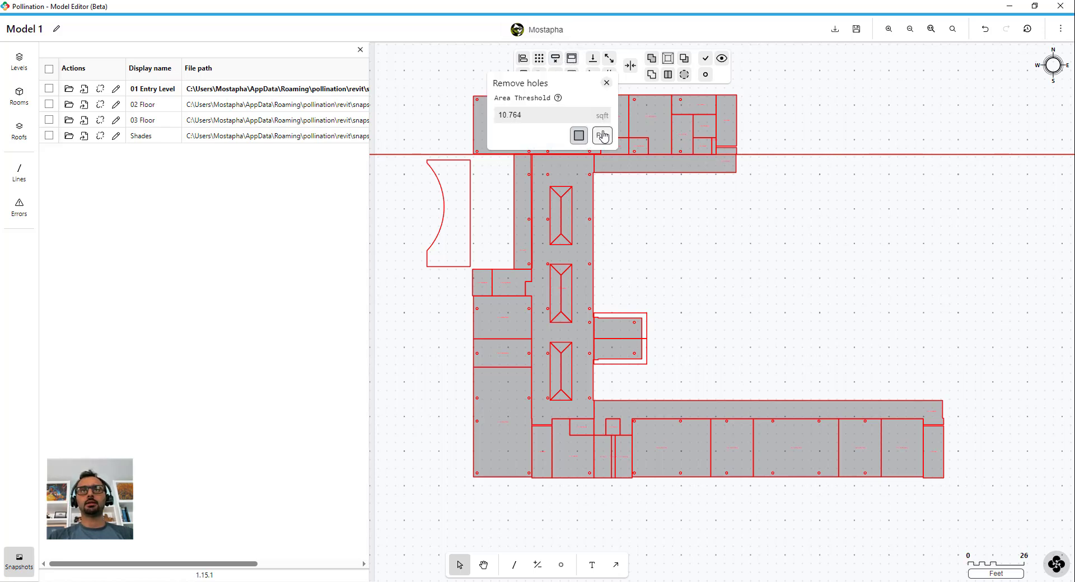
pyautogui.click(602, 135)
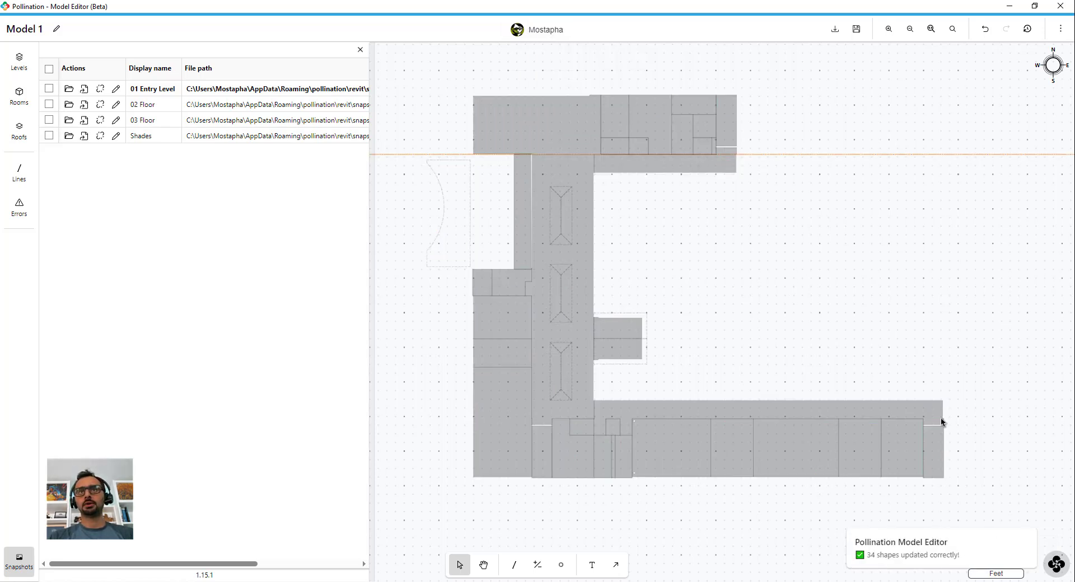
# Convert the model units from feet to Meters.
pyautogui.click(1002, 574)
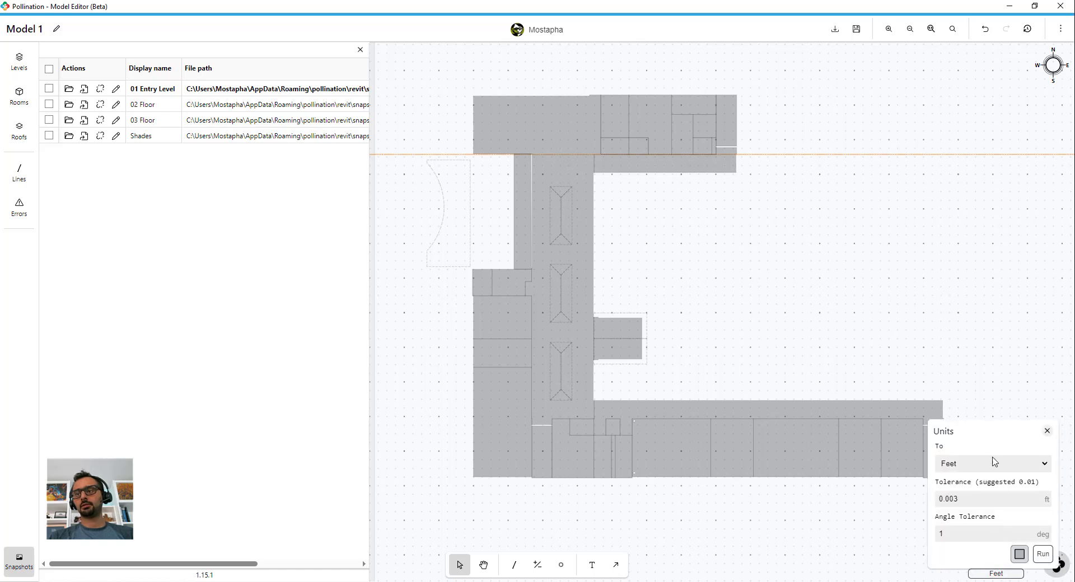
pyautogui.click(980, 472)
pyautogui.click(952, 478)
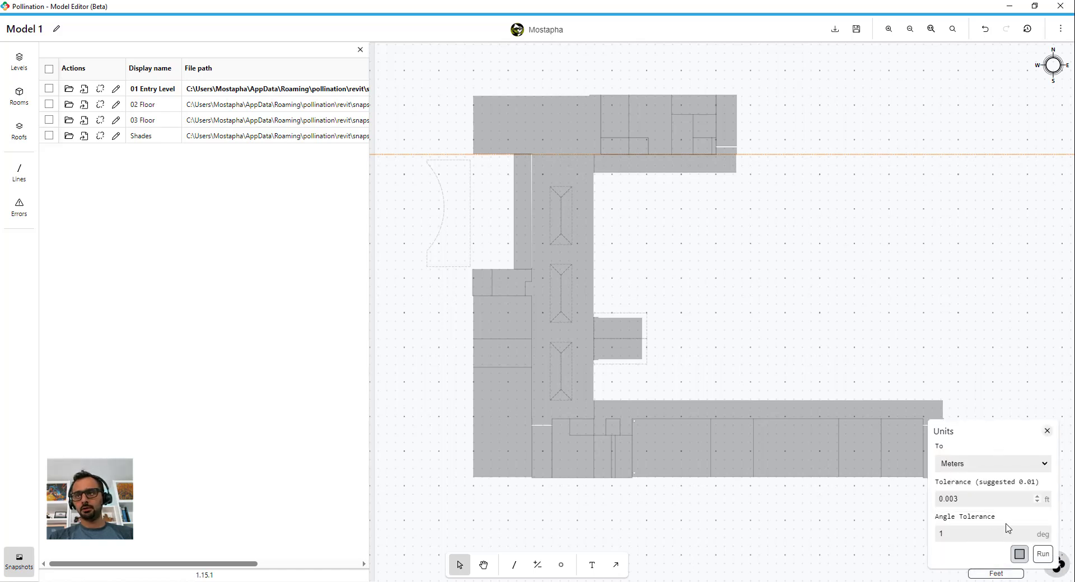
pyautogui.click(1043, 555)
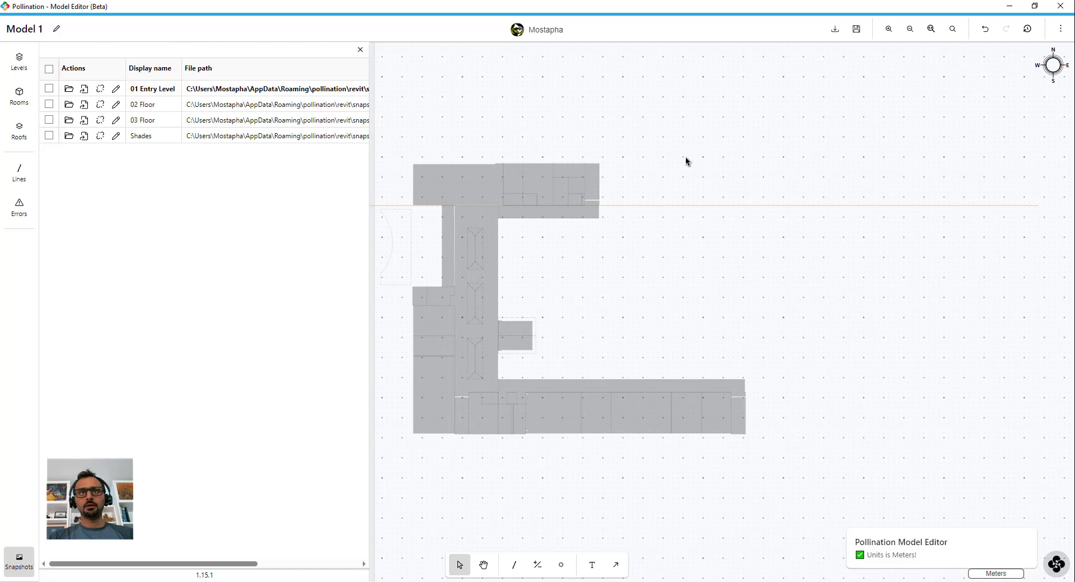
# Pull room 131-Corridor to the adjacent stair room with a 1 m pull distance to close their gap.
pyautogui.scroll(2, 567, 215)
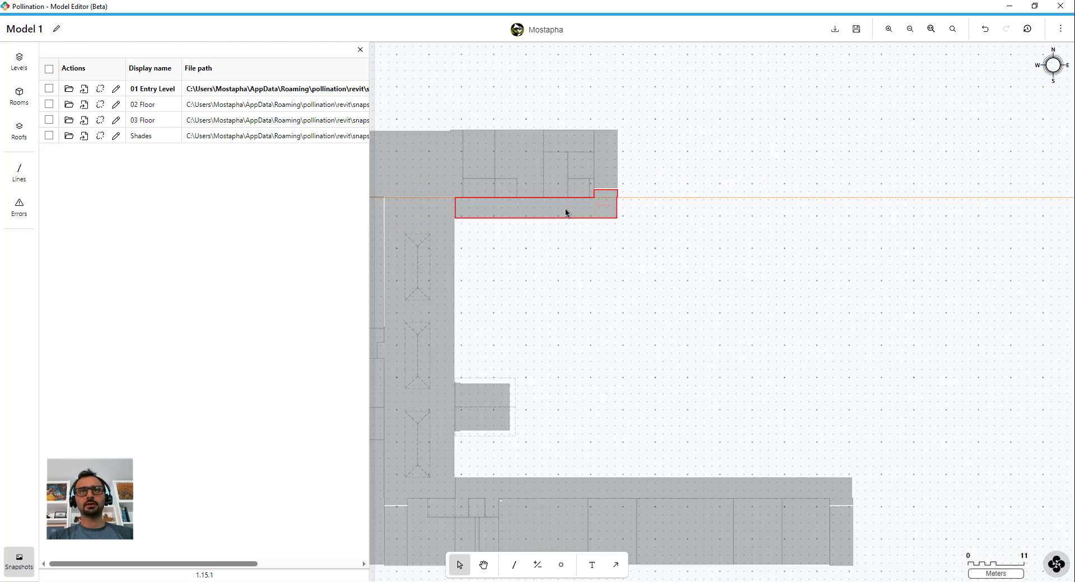
pyautogui.scroll(6, 566, 211)
pyautogui.click(625, 172)
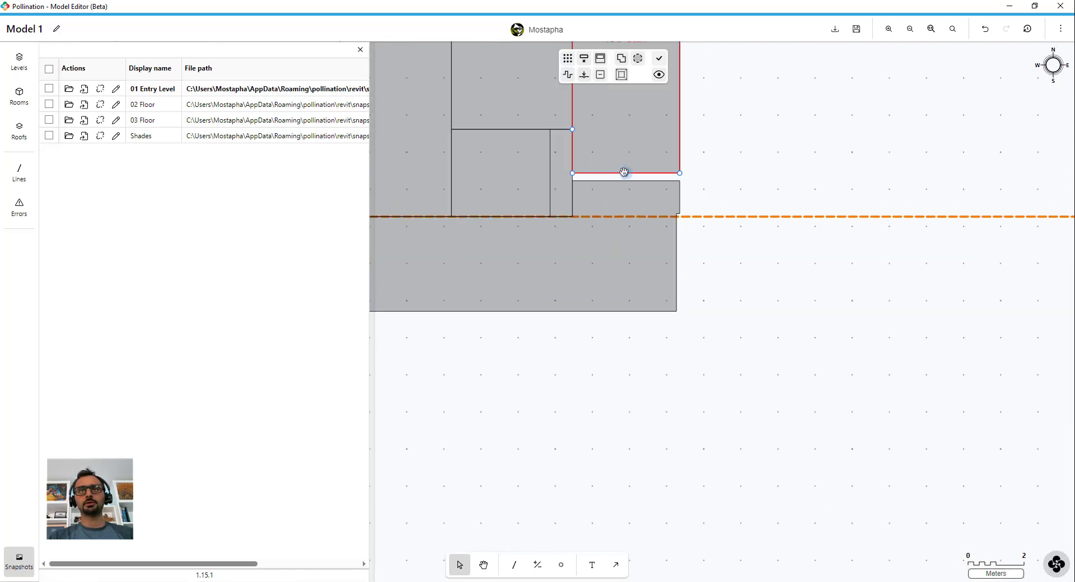
pyautogui.keyDown('shift'); pyautogui.click(621, 192); pyautogui.keyUp('shift')
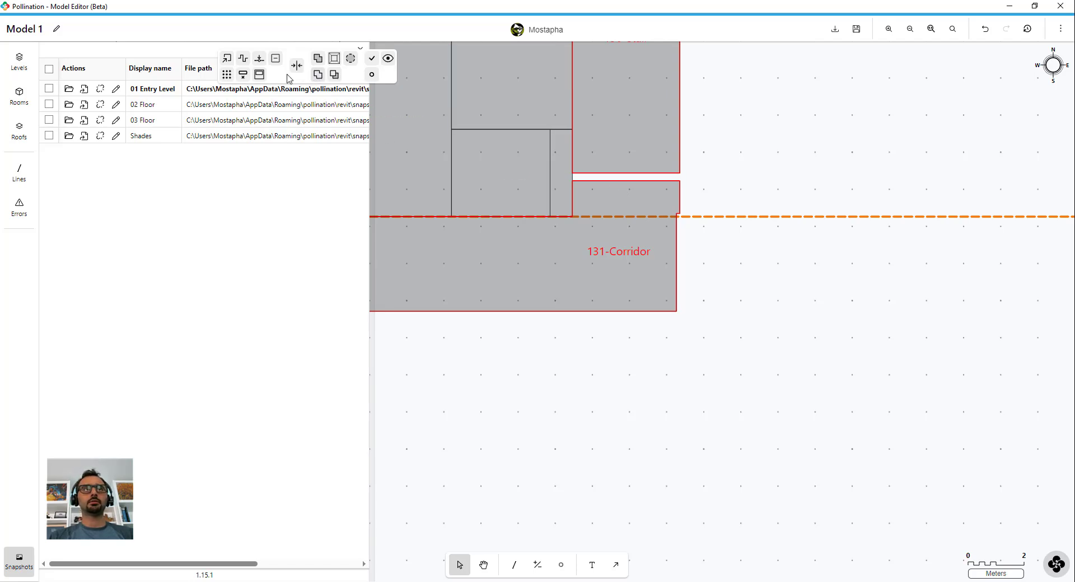
pyautogui.click(227, 59)
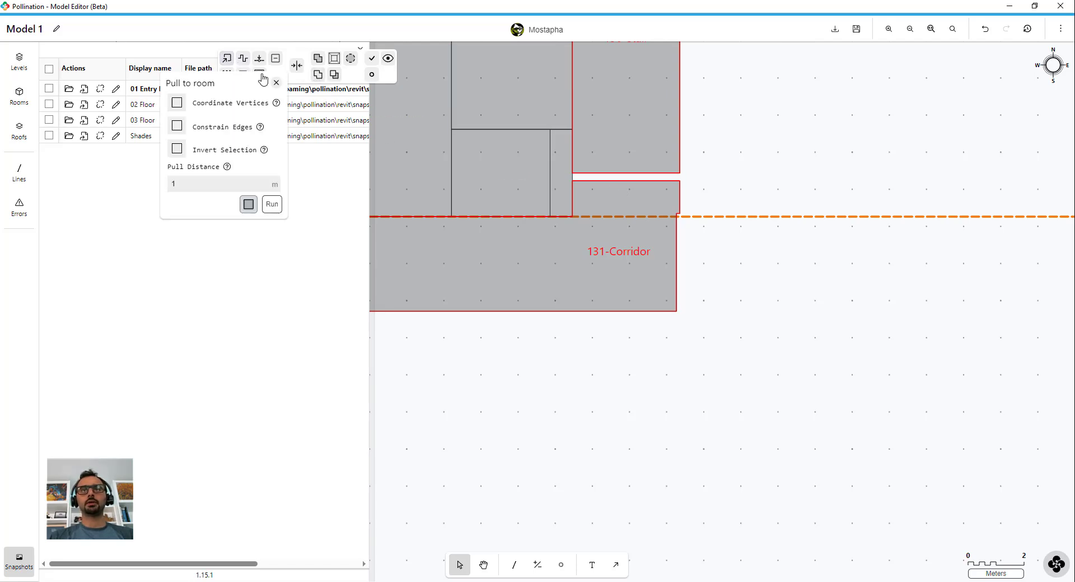
pyautogui.click(272, 205)
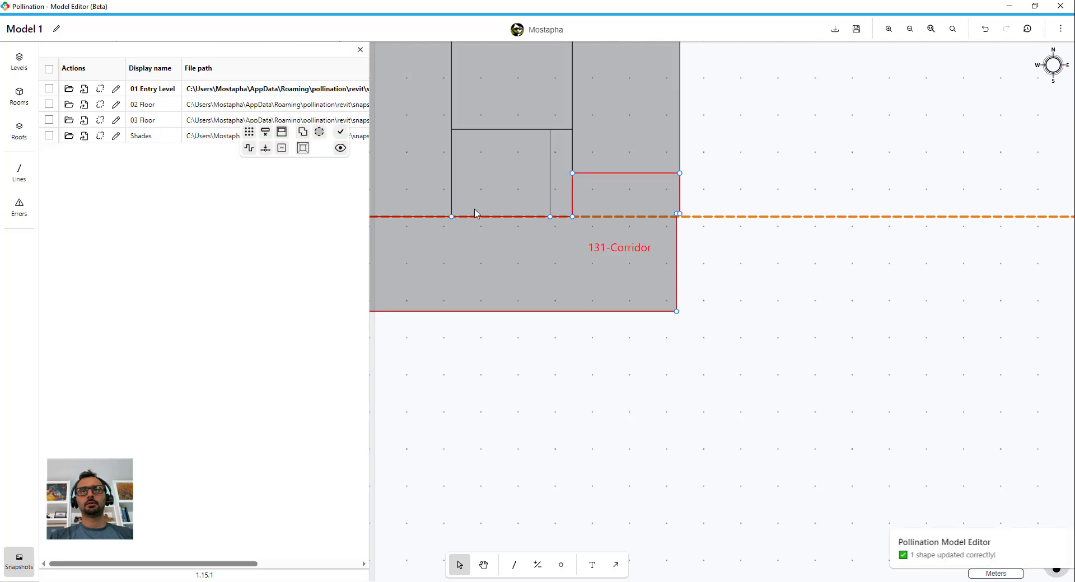
pyautogui.scroll(-3, 714, 314)
pyautogui.click(626, 337)
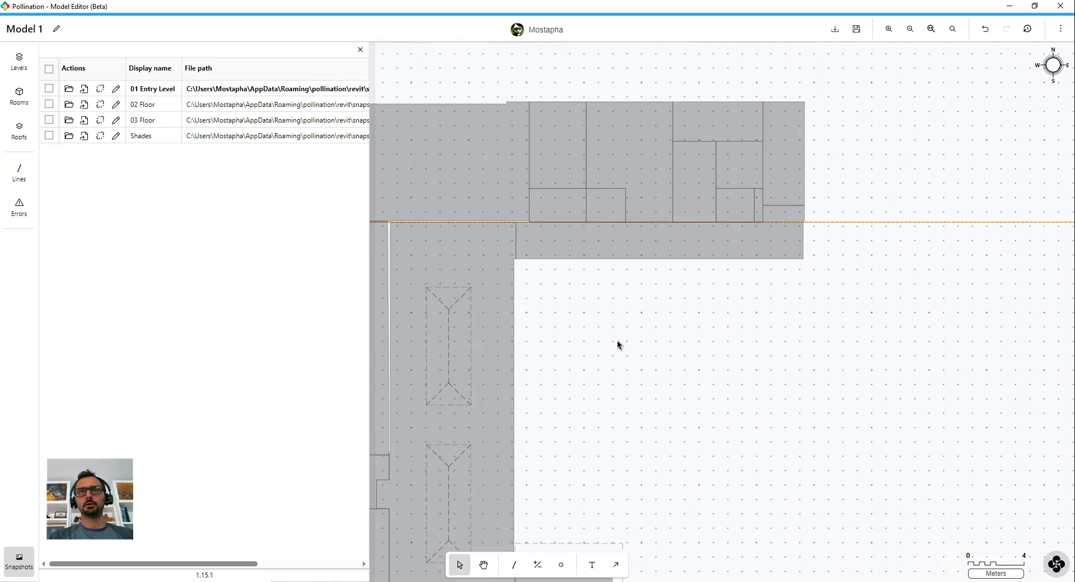
# Align the rooms crossing the horizontal alignment line to it with an align distance of 0.4 m.
pyautogui.moveTo(618, 341); pyautogui.dragTo(775, 310, button='middle')
pyautogui.moveTo(1005, 173); pyautogui.dragTo(414, 199)
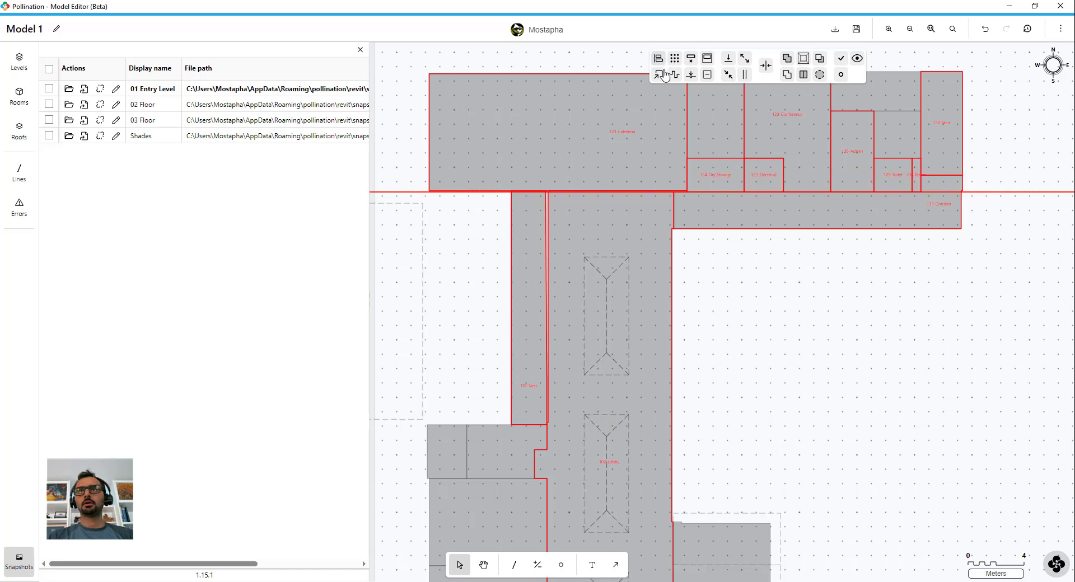
pyautogui.click(658, 60)
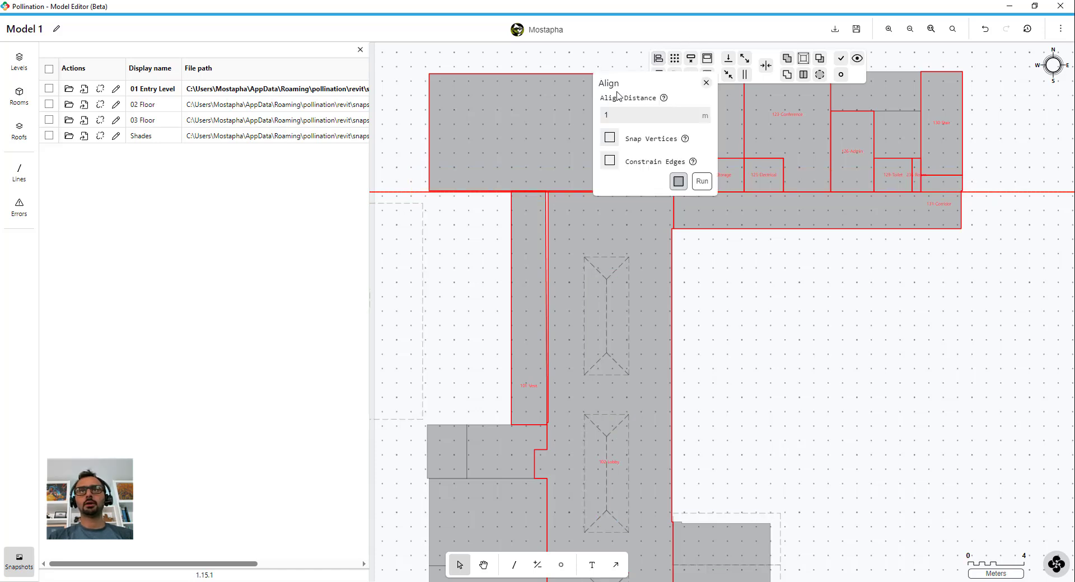
pyautogui.click(618, 116)
pyautogui.press('BackSpace')
pyautogui.write('0')
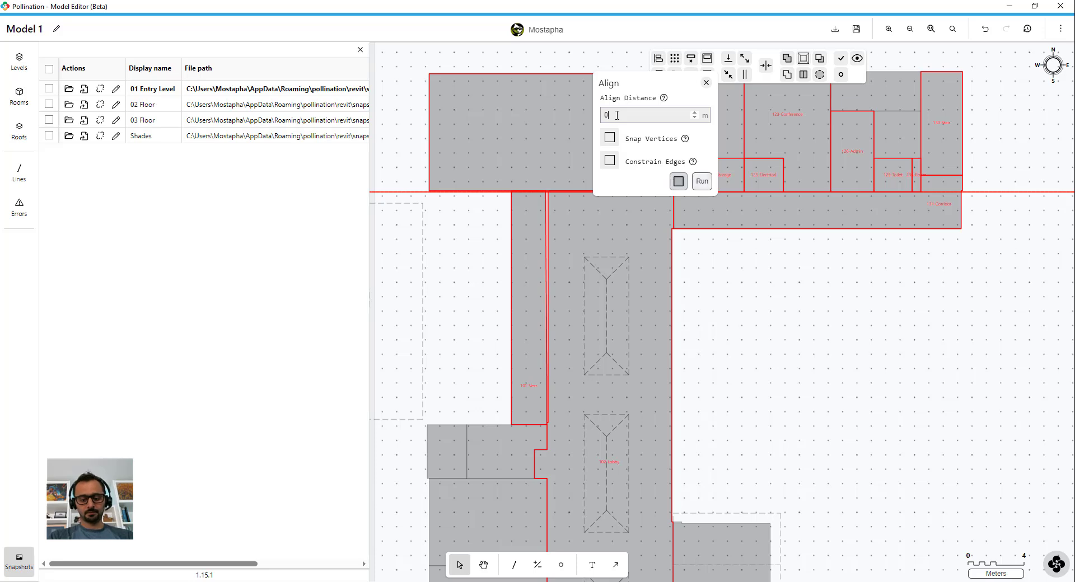
pyautogui.write('.4')
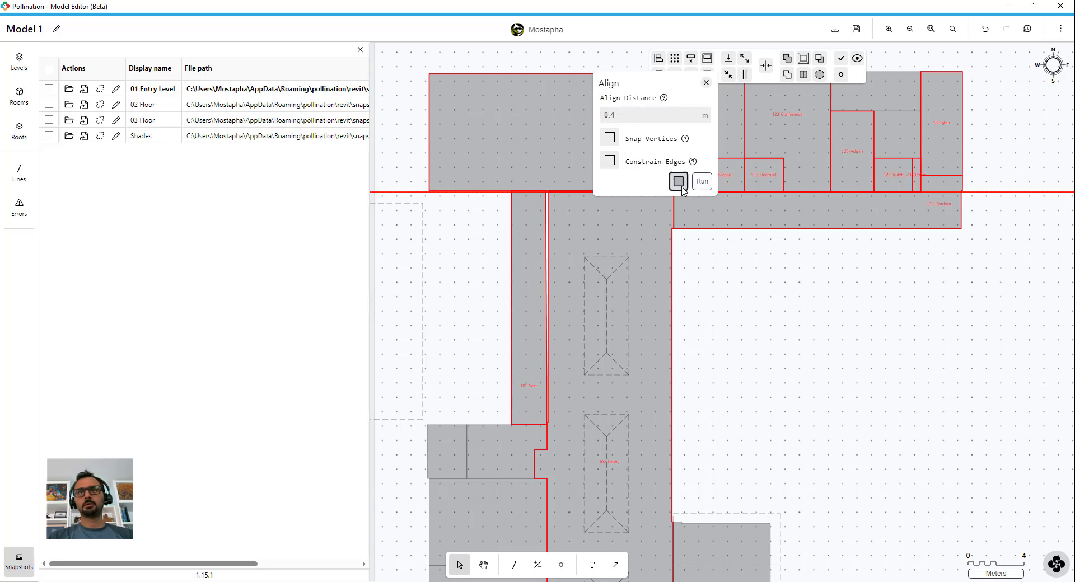
pyautogui.click(702, 181)
# Add a vertical alignment line along the wall between the west instruction room and the central lobby.
pyautogui.scroll(-3, 589, 261)
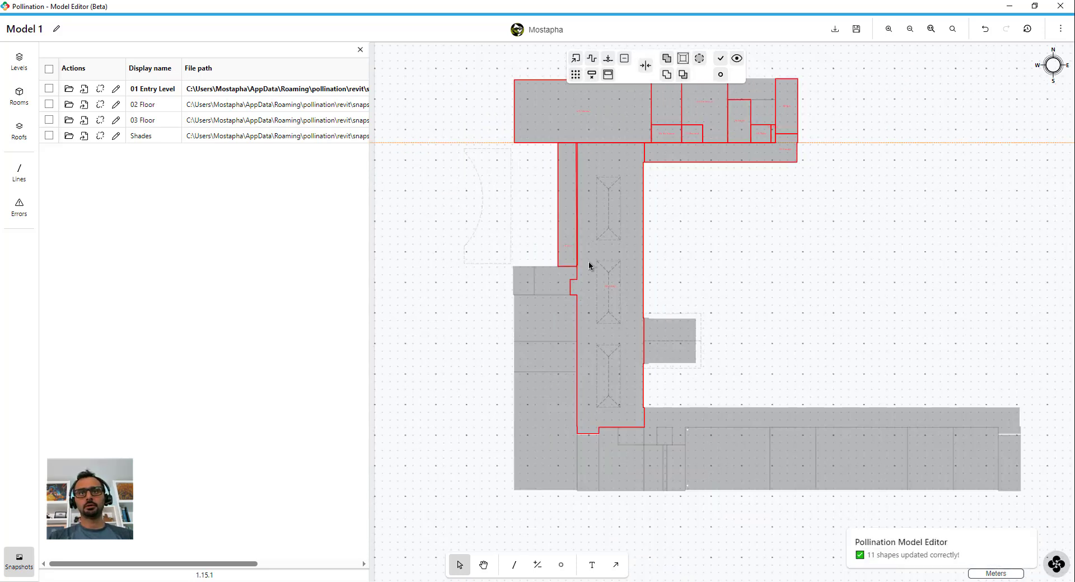
pyautogui.scroll(5, 566, 345)
pyautogui.click(555, 303)
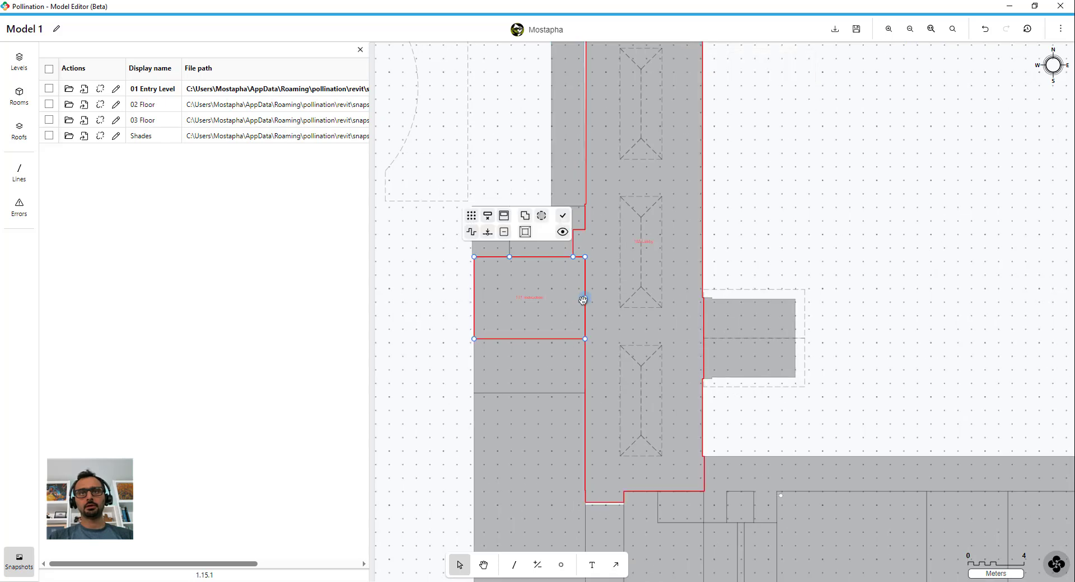
pyautogui.click(871, 219)
pyautogui.scroll(-3, 641, 266)
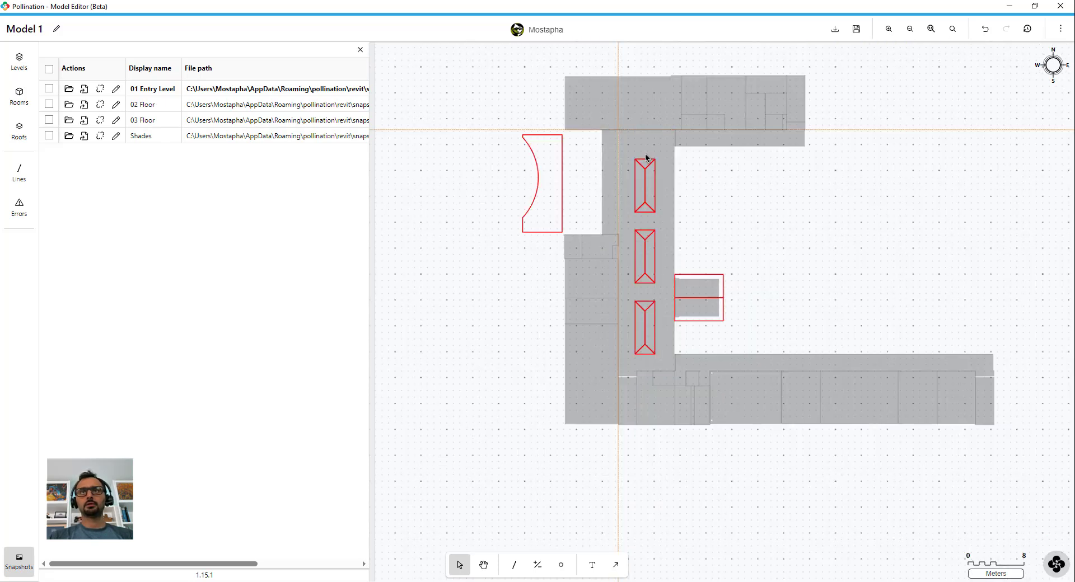
# Align the rooms along the vertical alignment line to it with an align distance of 0.4 m.
pyautogui.moveTo(627, 52); pyautogui.dragTo(599, 460)
pyautogui.moveTo(946, 130); pyautogui.dragTo(900, 245)
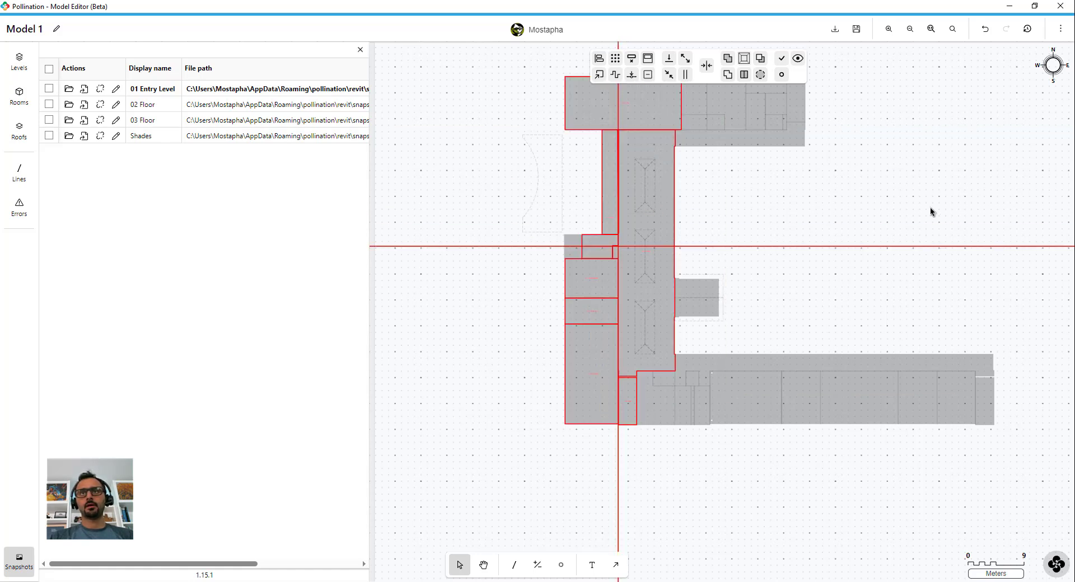
pyautogui.hotkey('ctrl', 'z')
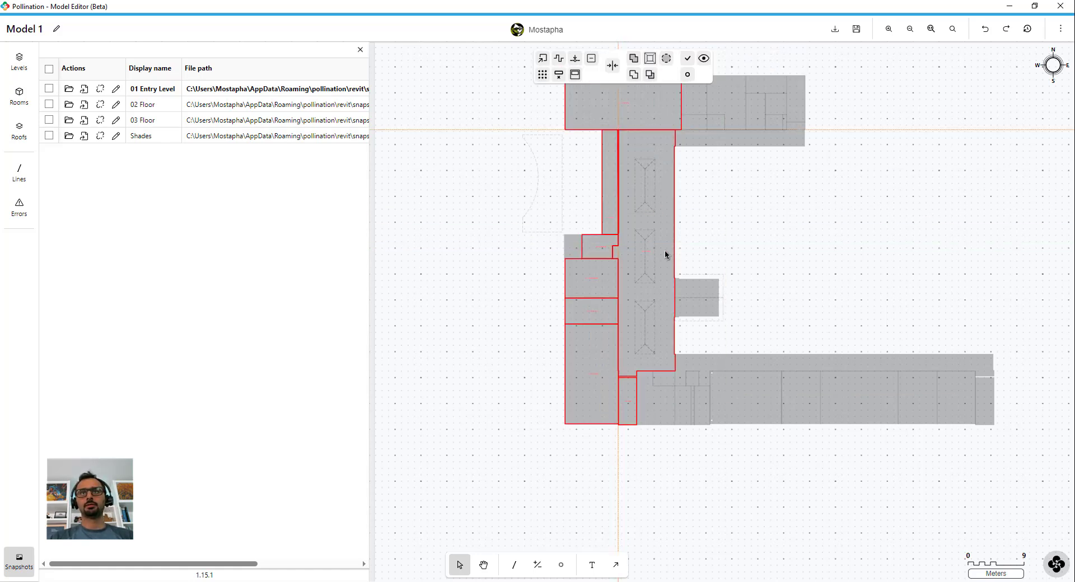
pyautogui.scroll(-5, 674, 282)
pyautogui.scroll(3, 640, 165)
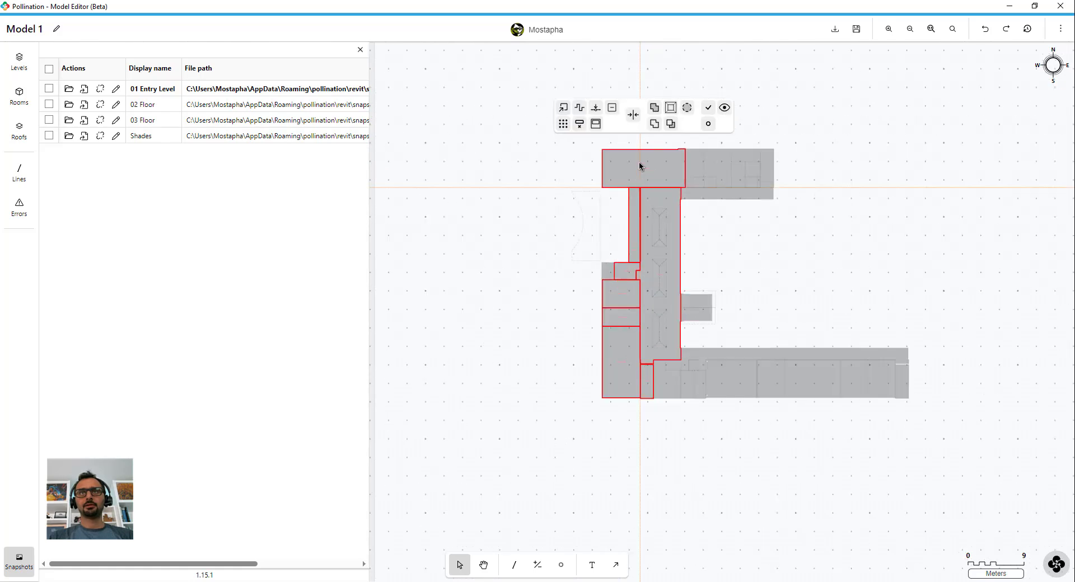
pyautogui.click(640, 85)
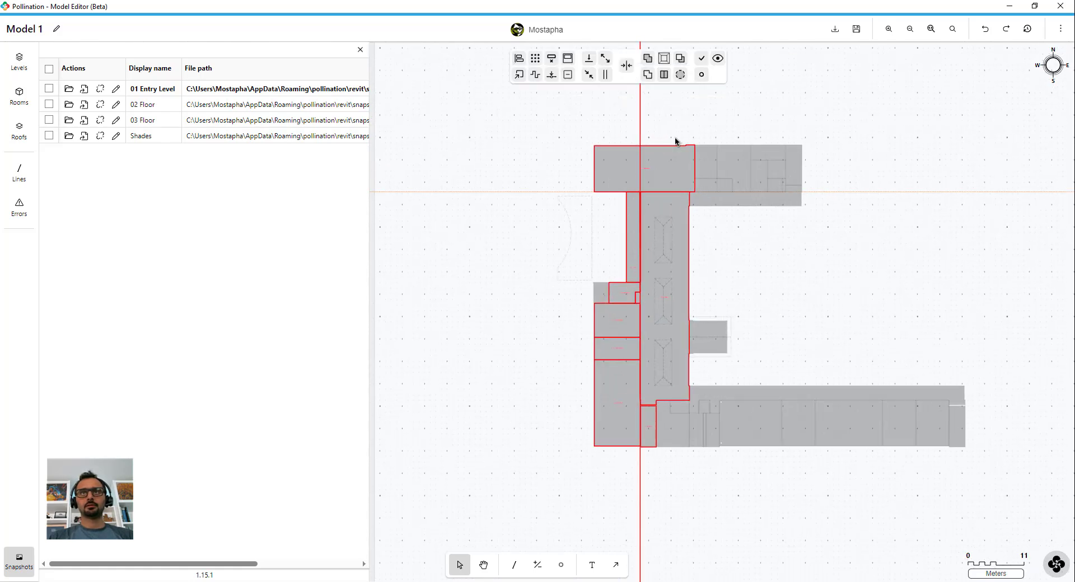
pyautogui.click(518, 59)
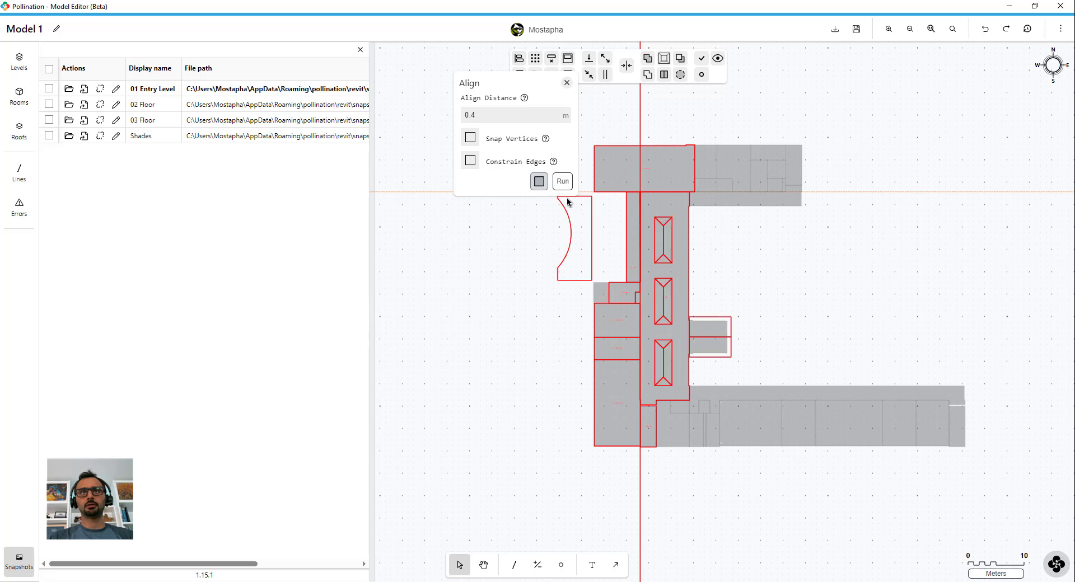
pyautogui.click(562, 180)
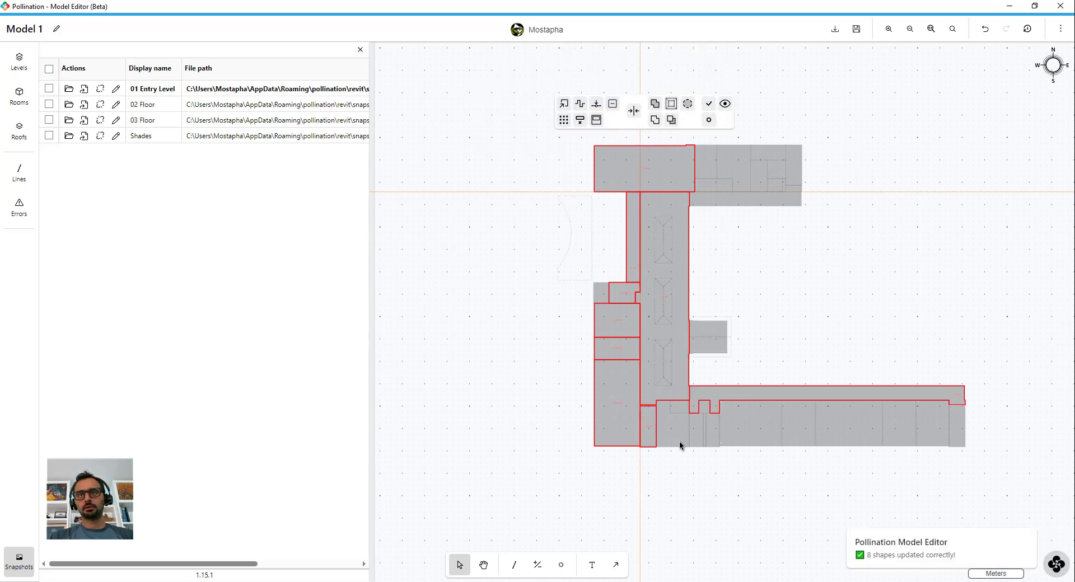
# Pull the stair room south of the central lobby to the lobby's edge to close the gap between them.
pyautogui.scroll(5, 671, 487)
pyautogui.click(671, 493)
pyautogui.click(622, 258)
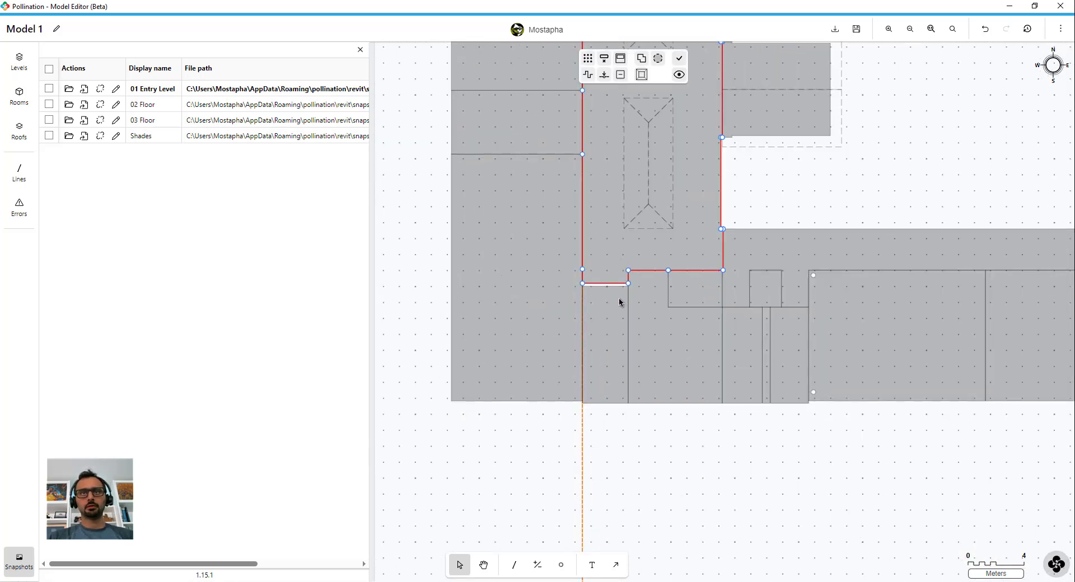
pyautogui.keyDown('shift'); pyautogui.click(618, 317); pyautogui.keyUp('shift')
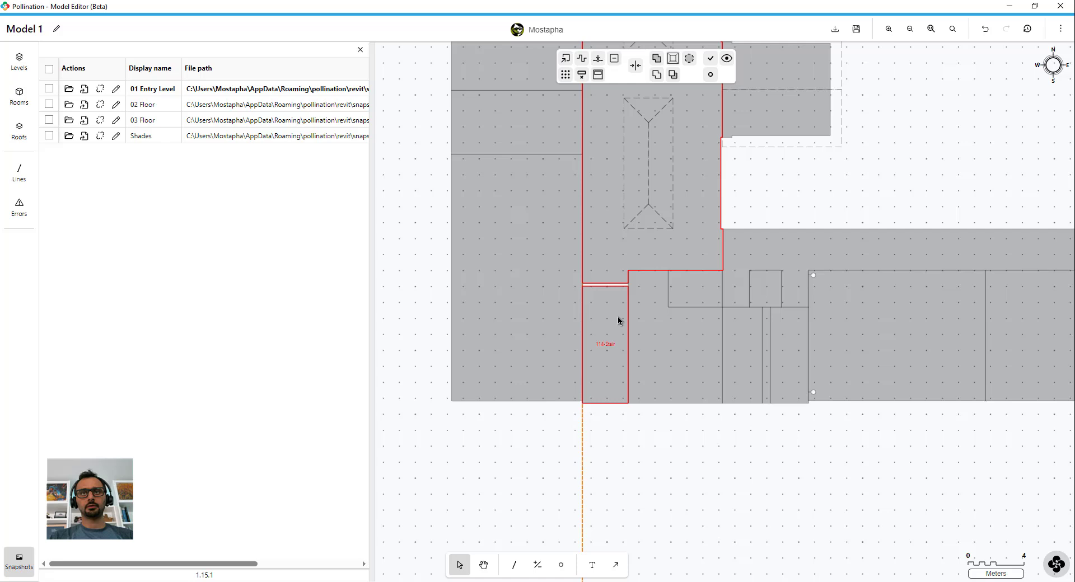
pyautogui.click(566, 60)
pyautogui.click(611, 206)
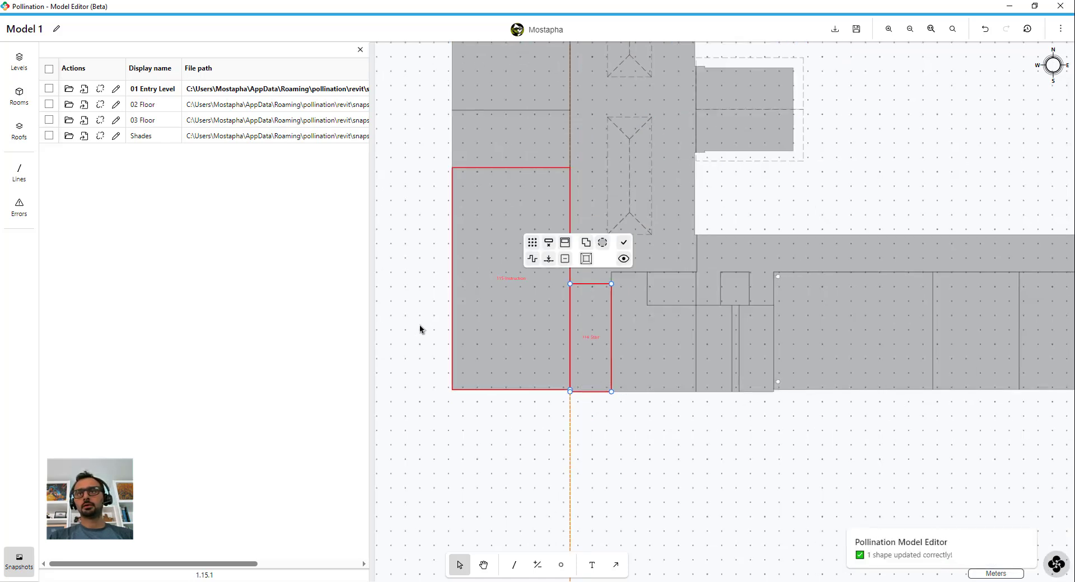
# Pull the stair room at the corridor's east end to the corridor with a pull distance of 1 m.
pyautogui.scroll(-3, 616, 319)
pyautogui.scroll(5, 848, 311)
pyautogui.click(826, 262)
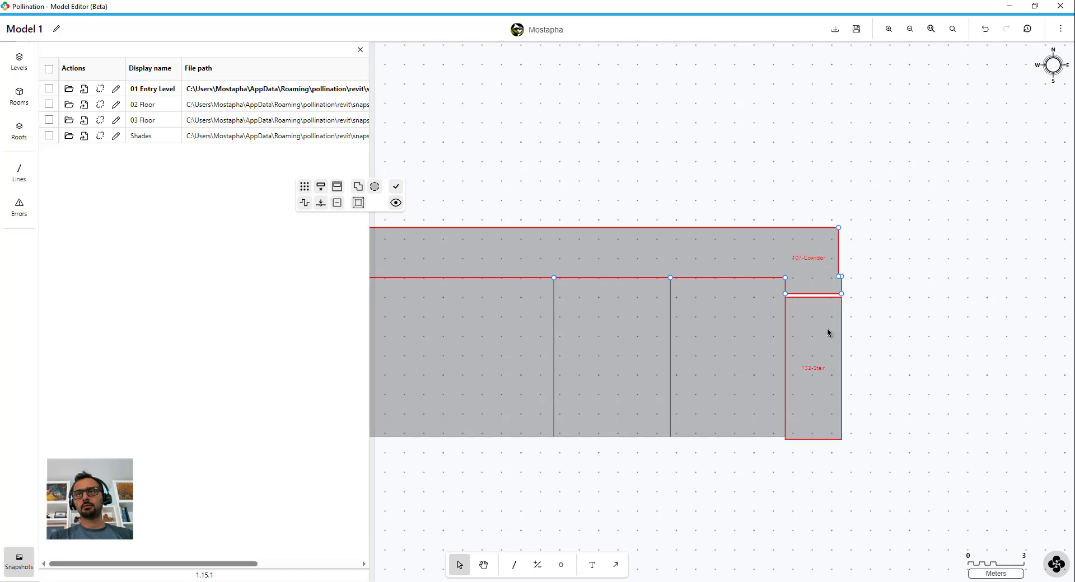
pyautogui.keyDown('shift'); pyautogui.click(828, 332); pyautogui.keyUp('shift')
pyautogui.click(282, 187)
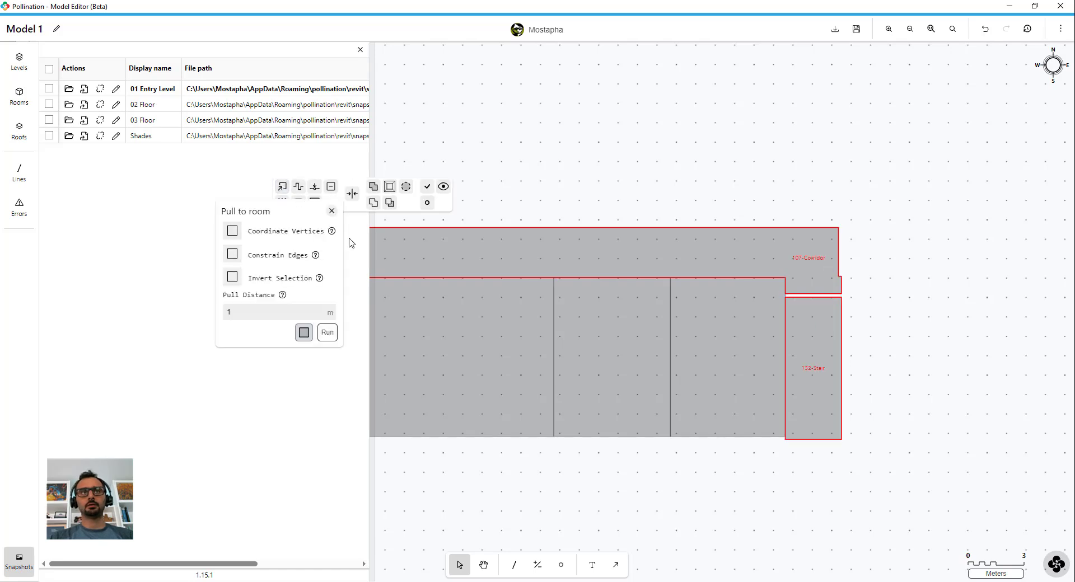
pyautogui.click(328, 332)
# Remove segments shorter than 0.6 m from the room with column notches just south of the east-wing corridor.
pyautogui.scroll(-4, 825, 153)
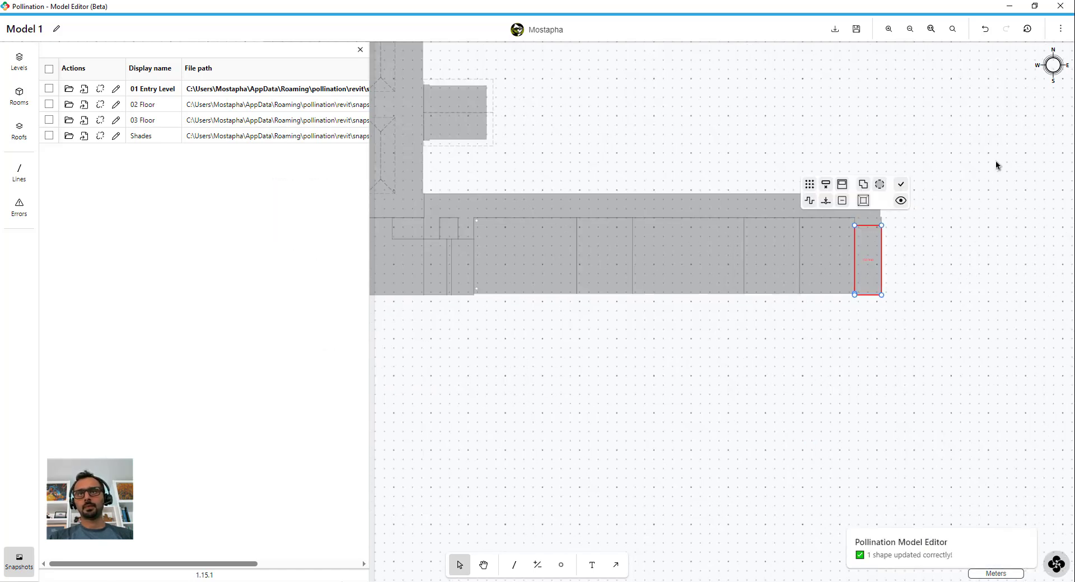
pyautogui.scroll(3, 694, 314)
pyautogui.moveTo(727, 334); pyautogui.dragTo(665, 219)
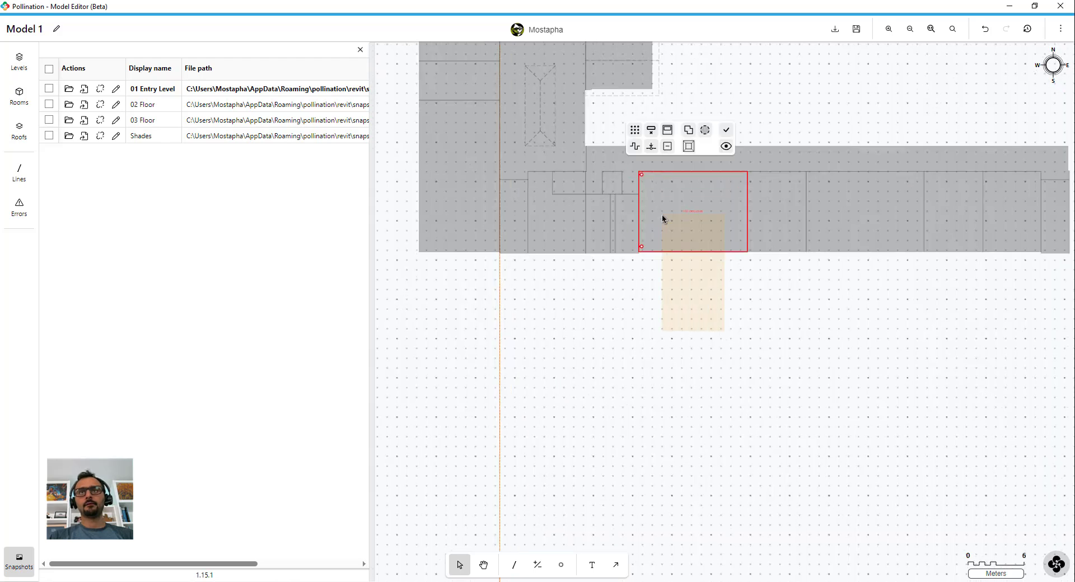
pyautogui.keyDown('shift'); pyautogui.click(646, 160); pyautogui.keyUp('shift')
pyautogui.click(635, 147)
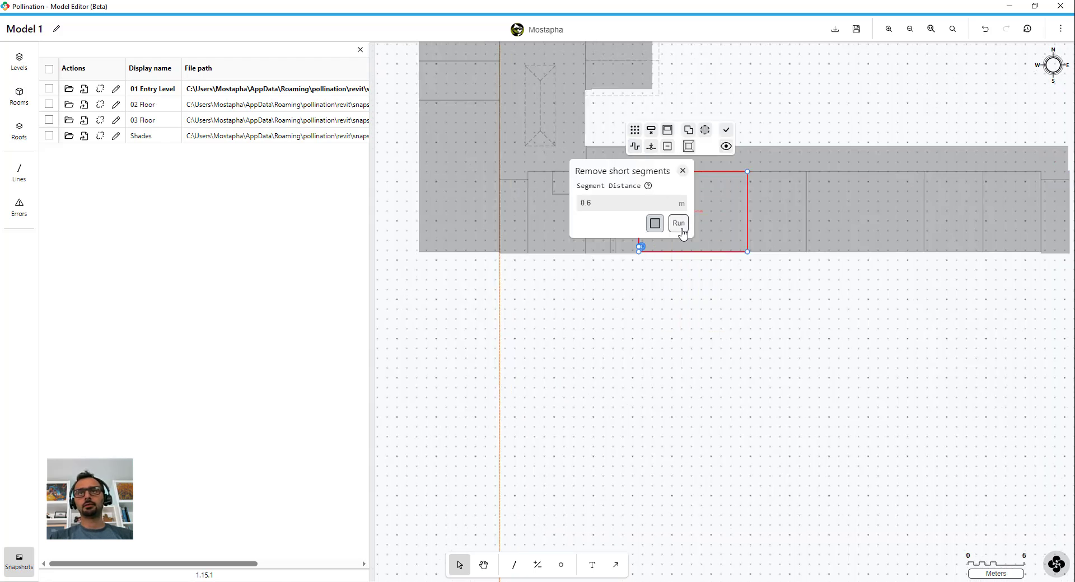
pyautogui.click(678, 223)
pyautogui.click(606, 327)
# Delete the vertical alignment line running along the west instruction room's wall.
pyautogui.scroll(-3, 547, 342)
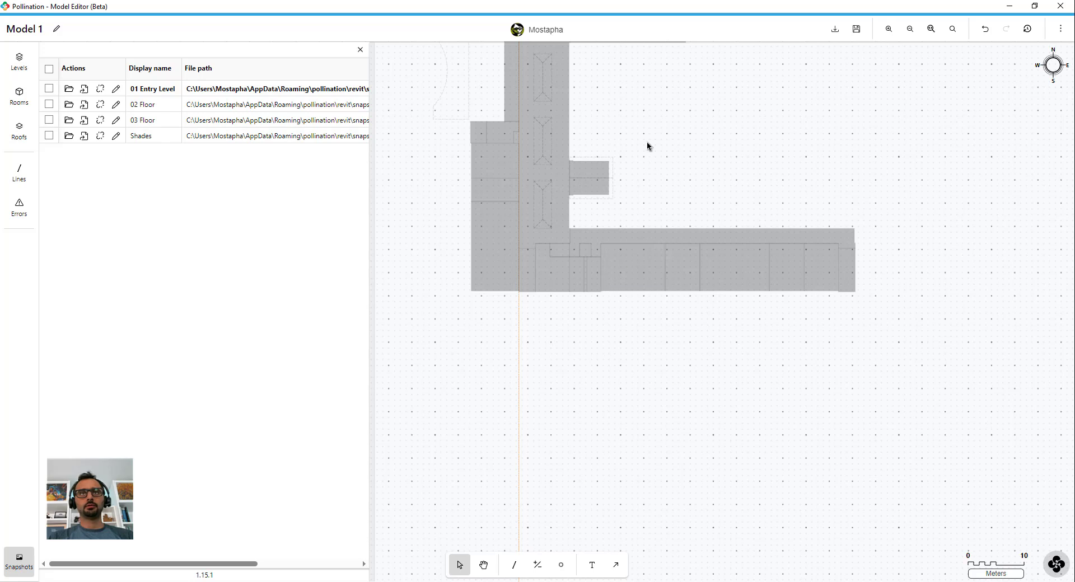
pyautogui.moveTo(592, 328); pyautogui.dragTo(486, 371)
pyautogui.press('Delete')
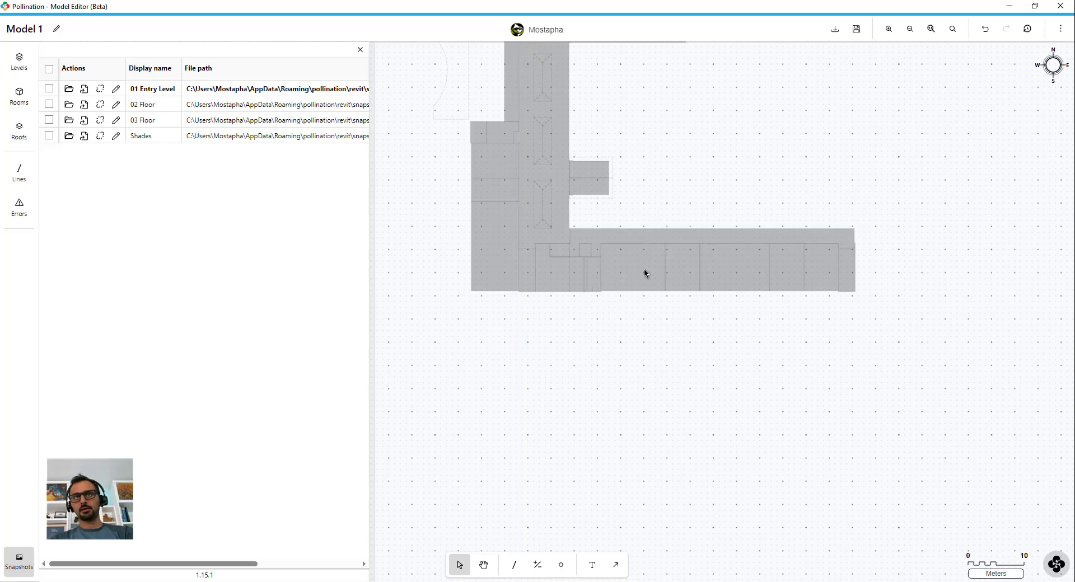
# Hide the roofs so the plan shows only the rooms and remaining guide line.
pyautogui.click(1061, 28)
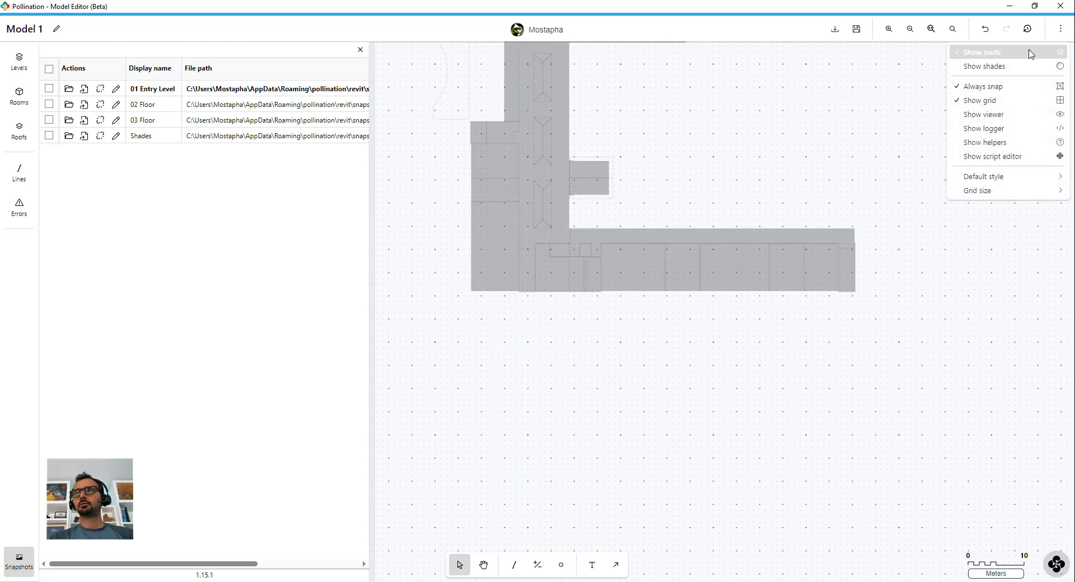
pyautogui.click(1031, 54)
pyautogui.moveTo(644, 152); pyautogui.dragTo(654, 279, button='middle')
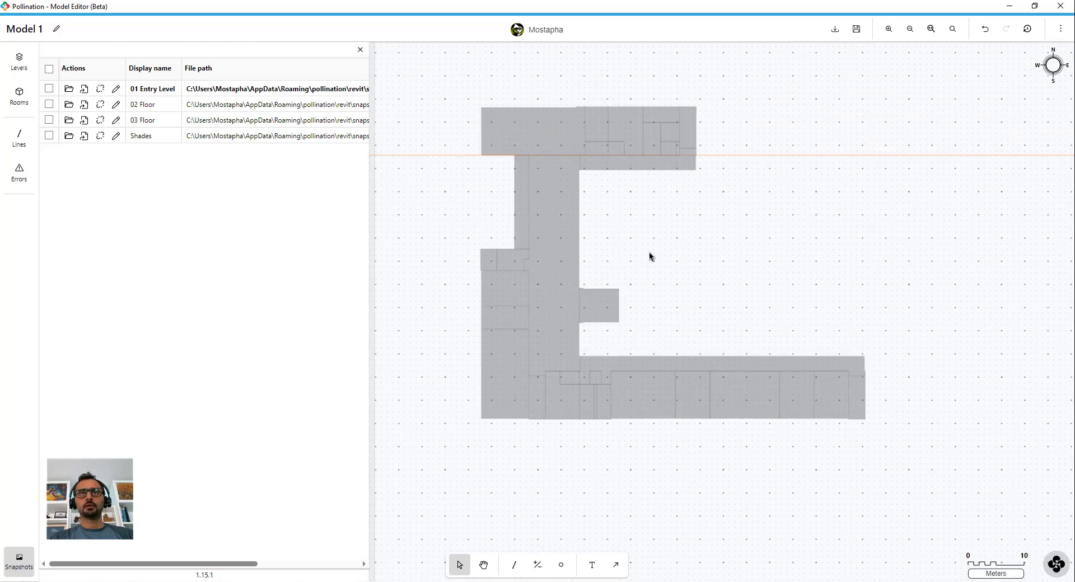
# Preview all entry-level rooms in 3D coloured by face type and inspect the projecting glazed entrance volume.
pyautogui.hotkey('ctrl', 'a')
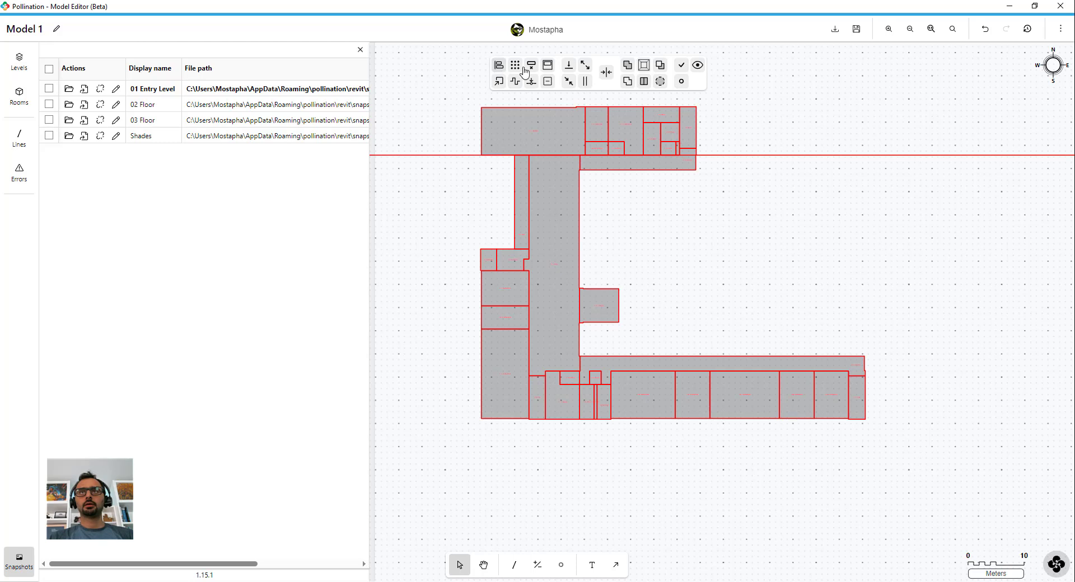
pyautogui.click(697, 65)
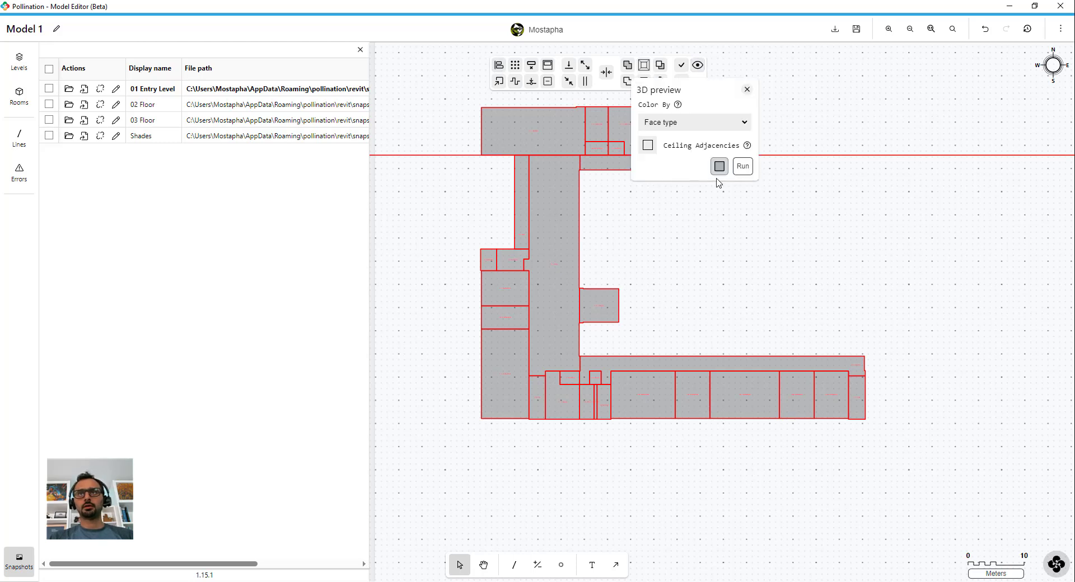
pyautogui.click(740, 167)
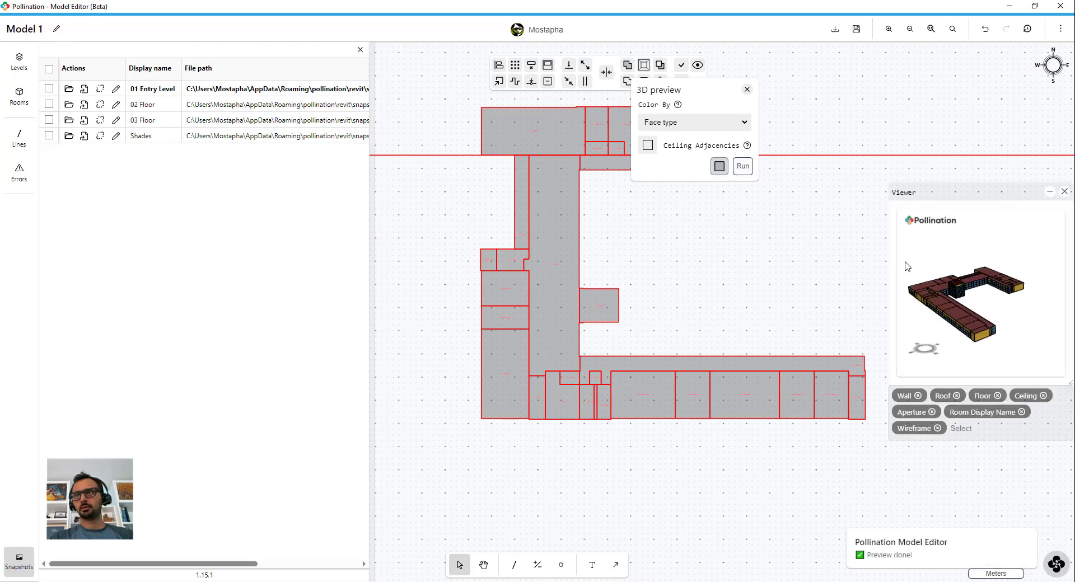
pyautogui.scroll(8, 965, 300)
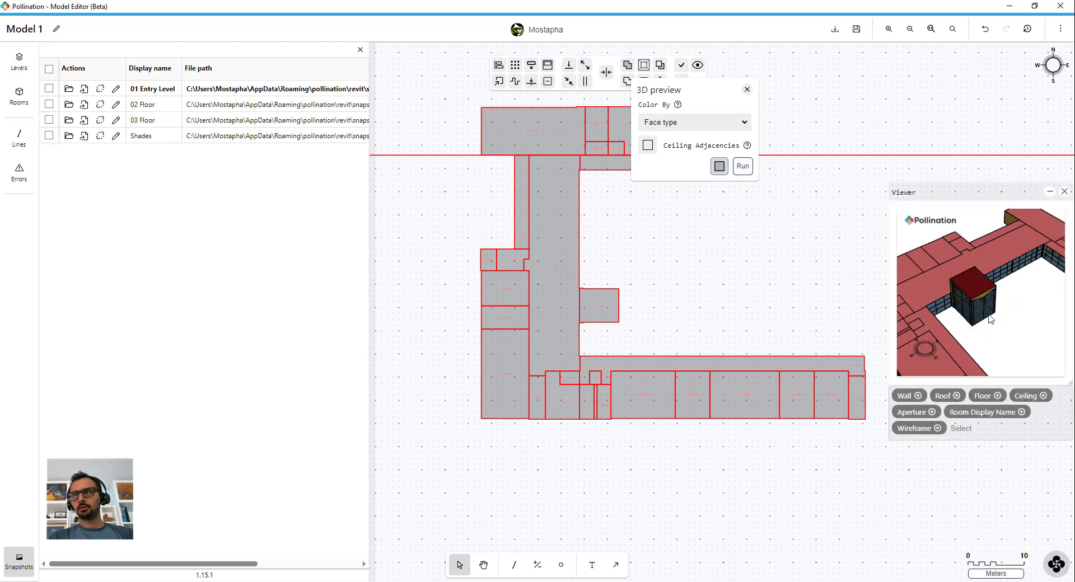
pyautogui.scroll(6, 990, 259)
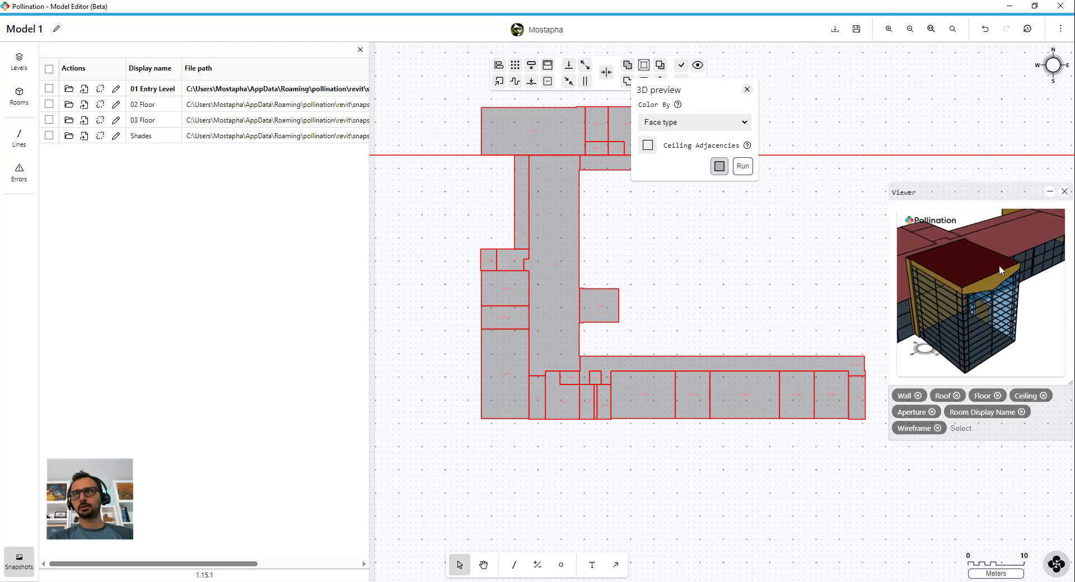
pyautogui.scroll(-10, 963, 252)
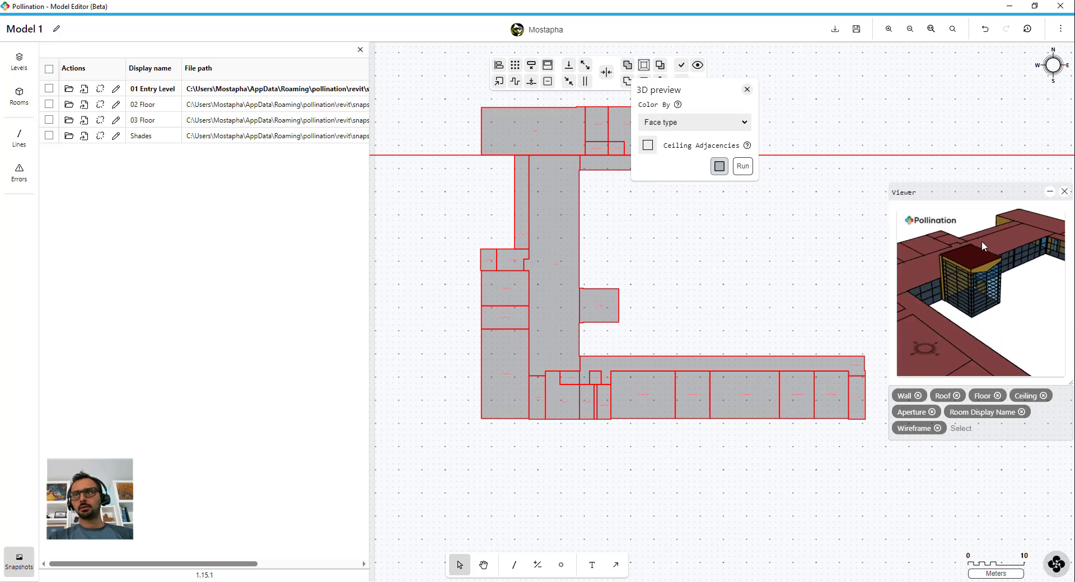
pyautogui.click(747, 90)
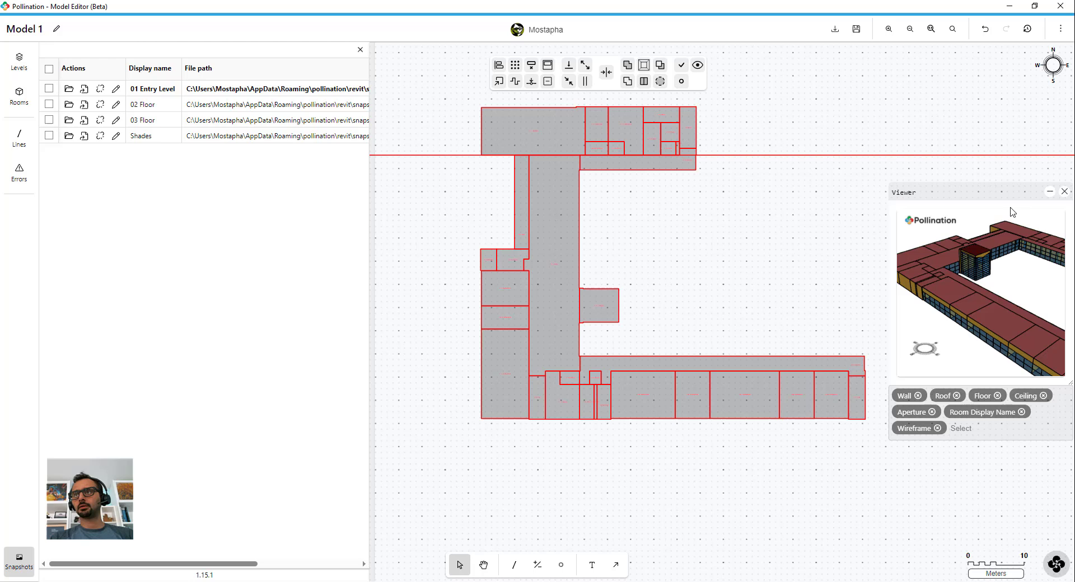
pyautogui.click(1064, 193)
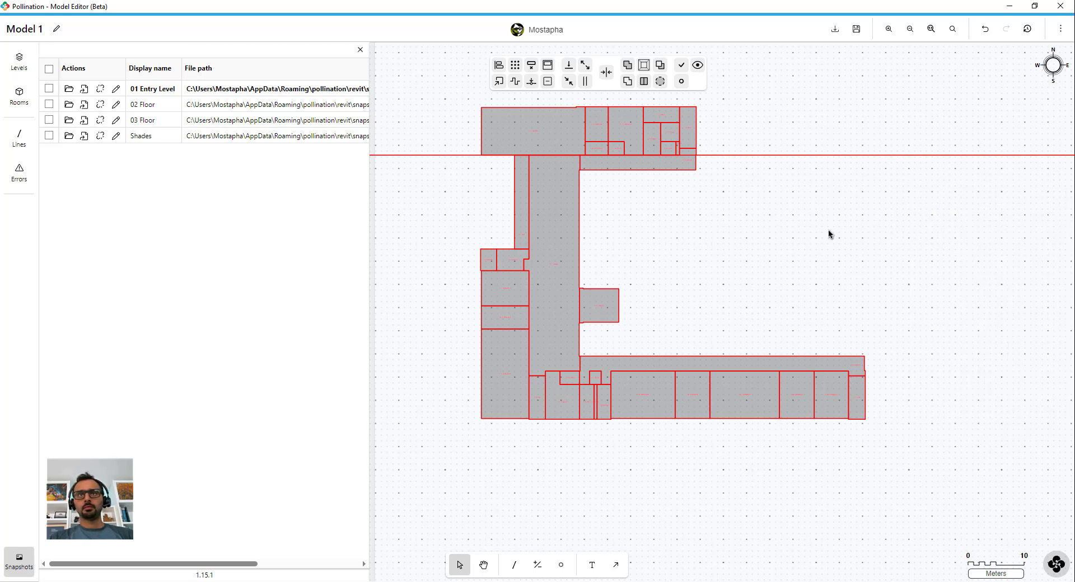
# Solve adjacency for all entry-level rooms with Ceiling Adjacencies left off.
pyautogui.click(775, 236)
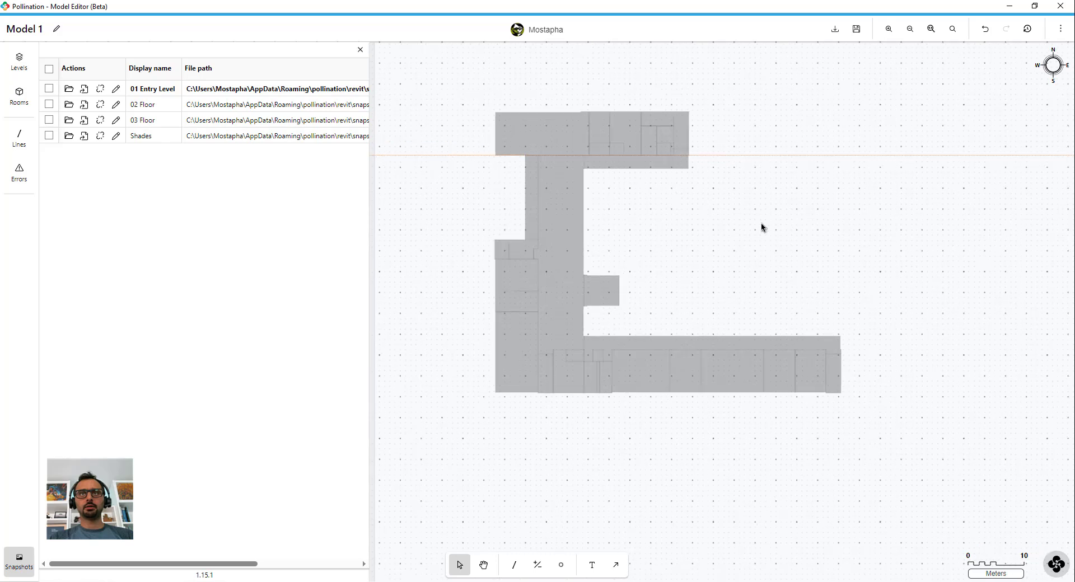
pyautogui.moveTo(822, 119); pyautogui.dragTo(786, 215)
pyautogui.click(751, 268)
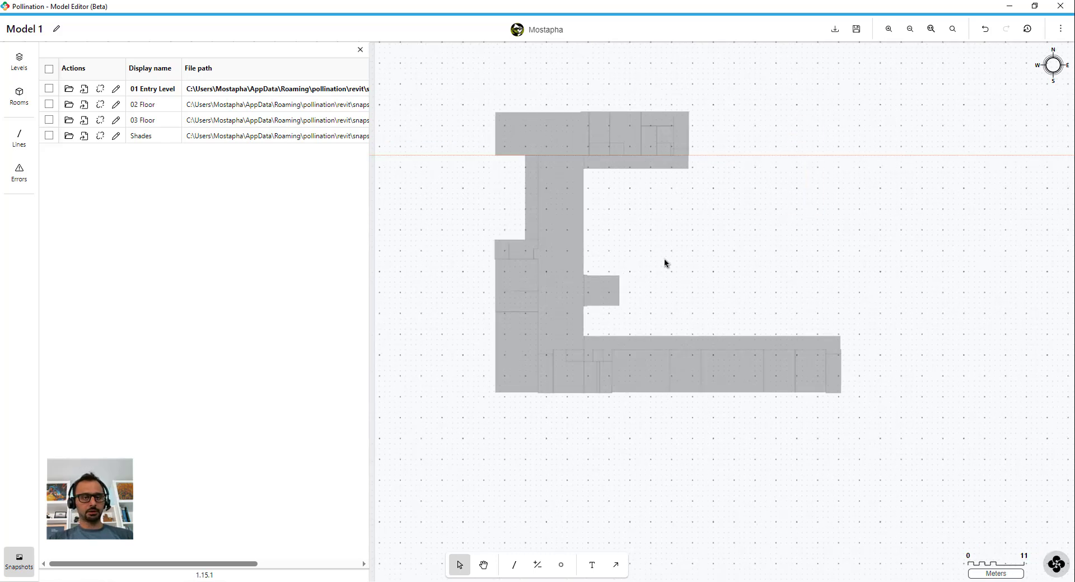
pyautogui.hotkey('ctrl', 'a')
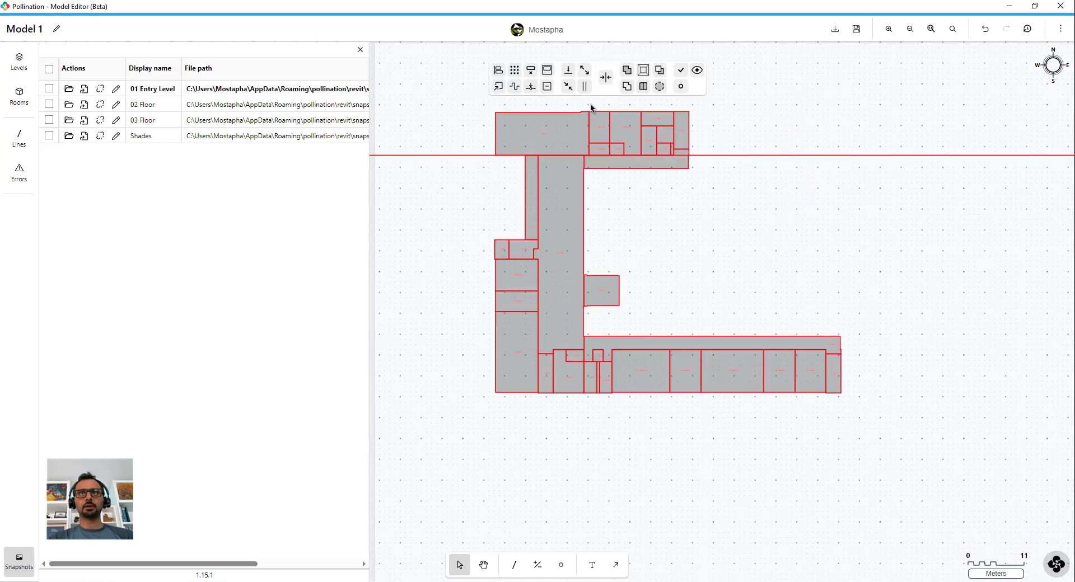
pyautogui.click(606, 77)
pyautogui.click(651, 142)
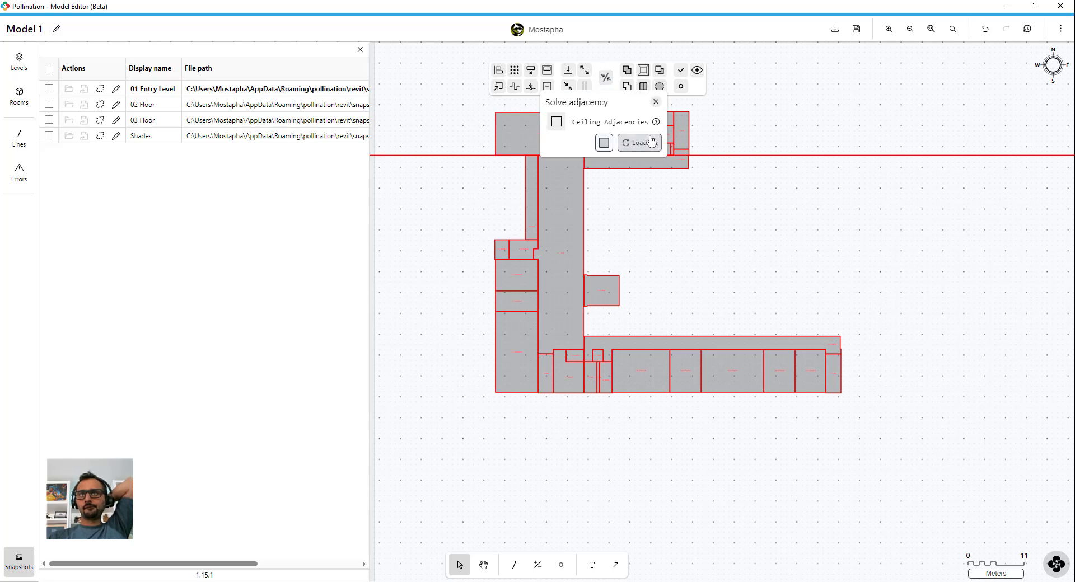
pyautogui.click(684, 186)
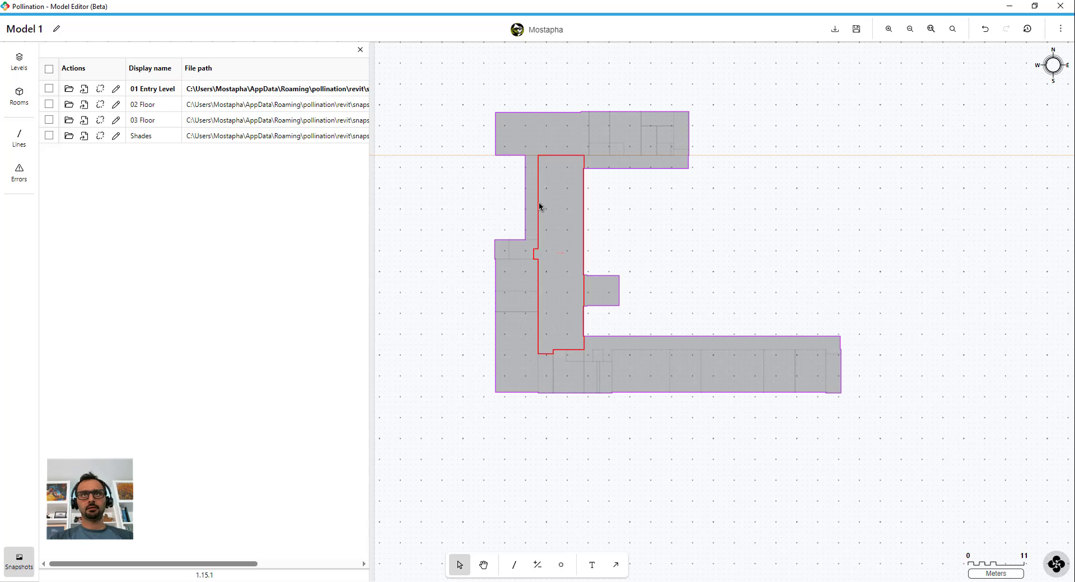
pyautogui.scroll(3, 537, 204)
pyautogui.scroll(-4, 553, 199)
pyautogui.click(763, 234)
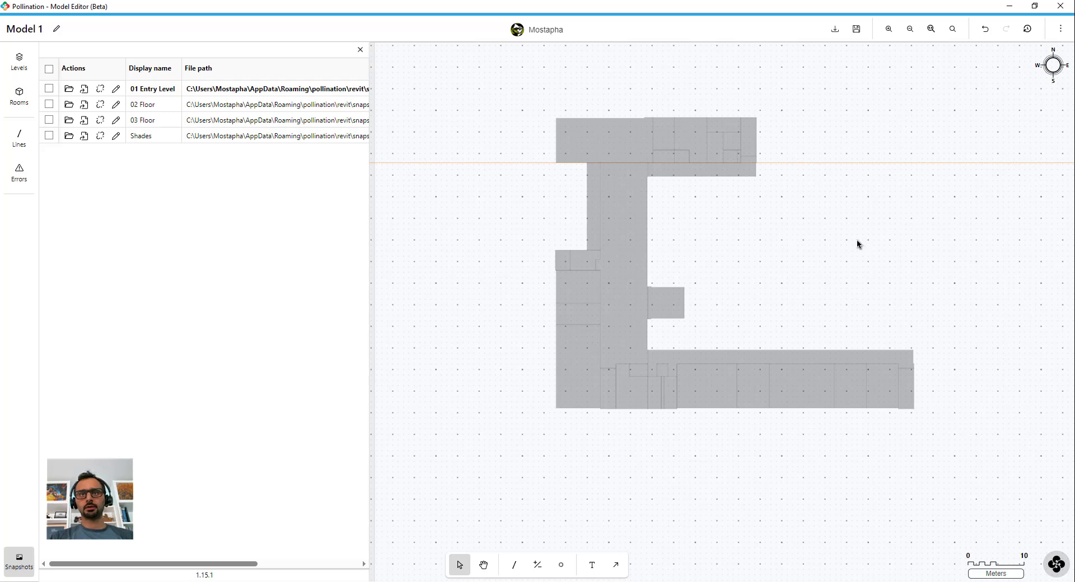
# Import the 02 Floor snapshot into the current model.
pyautogui.moveTo(857, 245); pyautogui.dragTo(782, 242, button='middle')
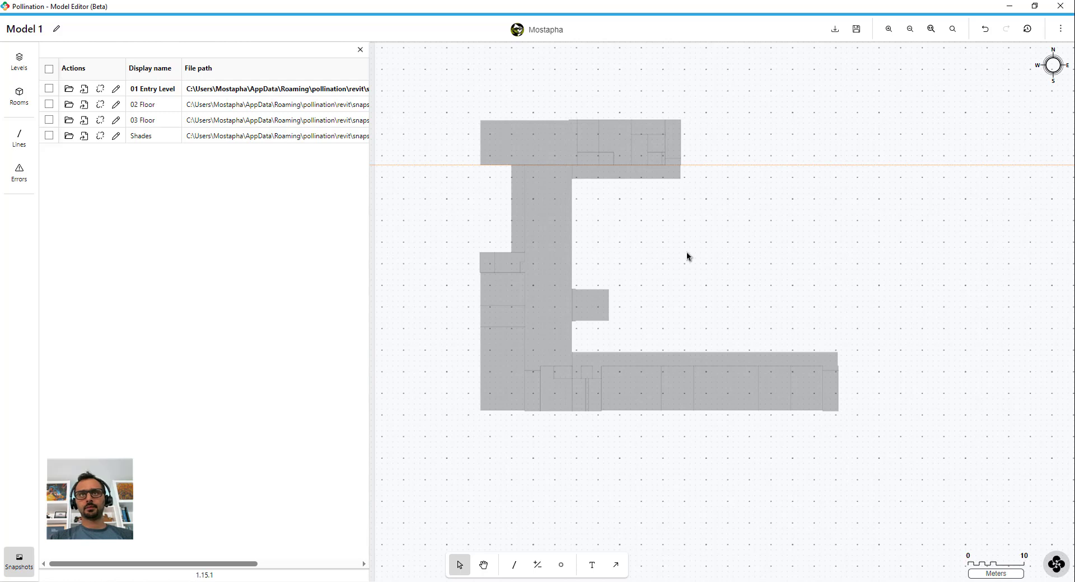
pyautogui.click(85, 106)
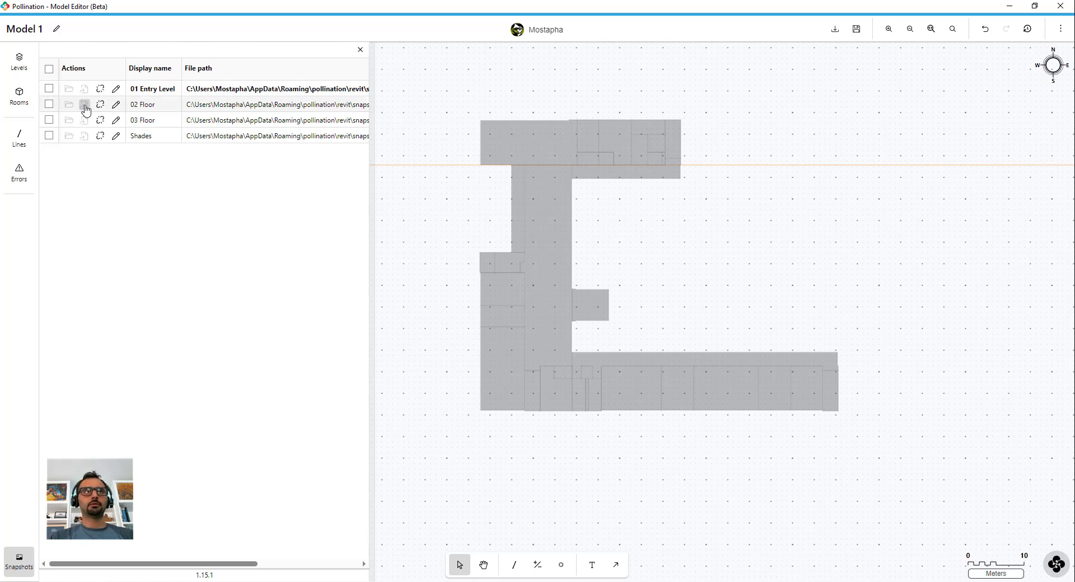
pyautogui.scroll(-3, 804, 210)
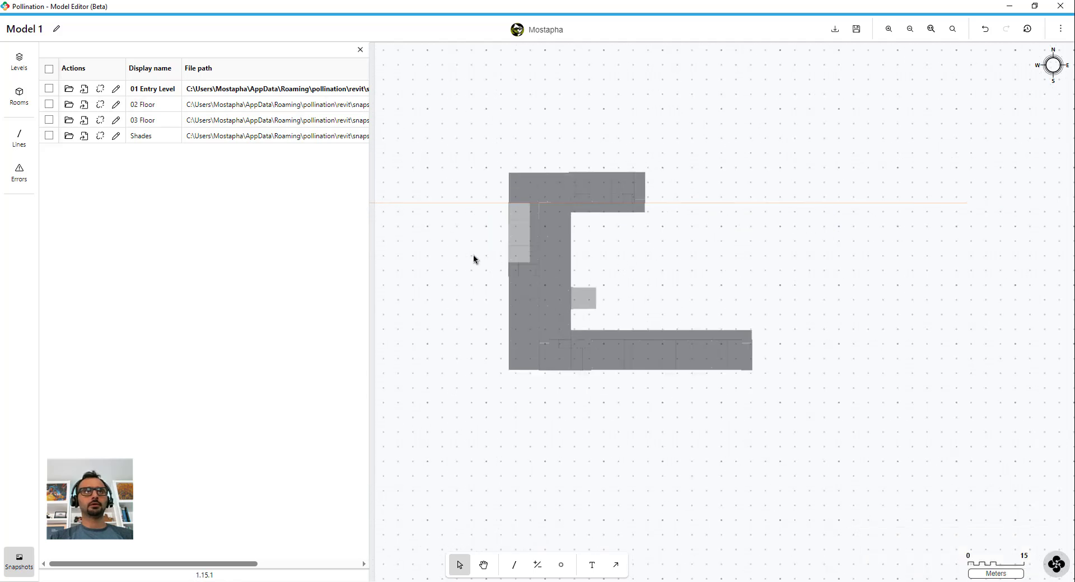
# Examine how the imported 02 Floor rooms line up with the entry-level rooms and the horizontal alignment line.
pyautogui.moveTo(637, 252); pyautogui.dragTo(707, 217, button='middle')
pyautogui.scroll(3, 618, 197)
pyautogui.scroll(3, 591, 144)
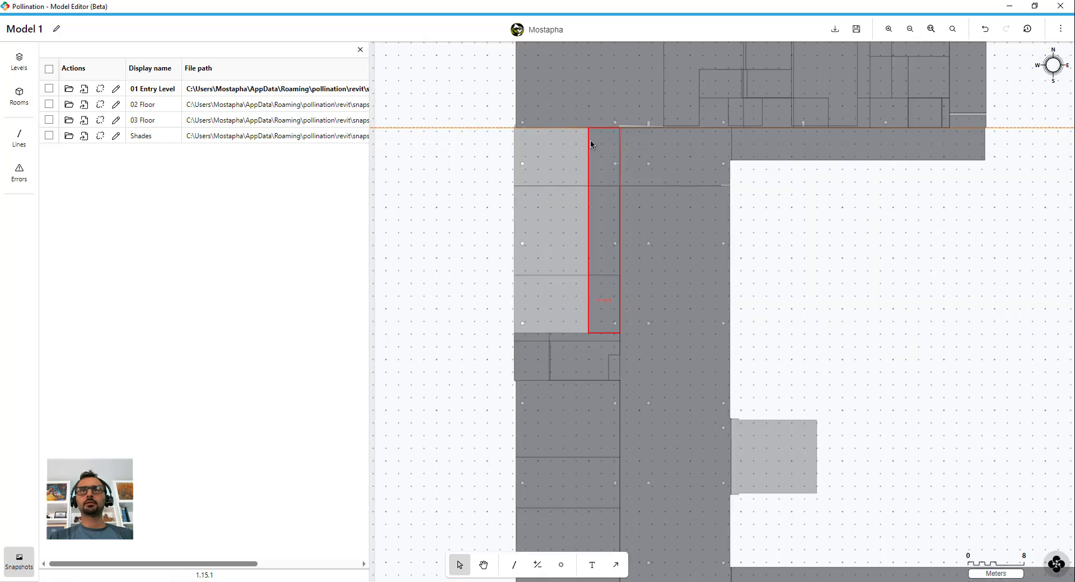
pyautogui.scroll(-3, 590, 143)
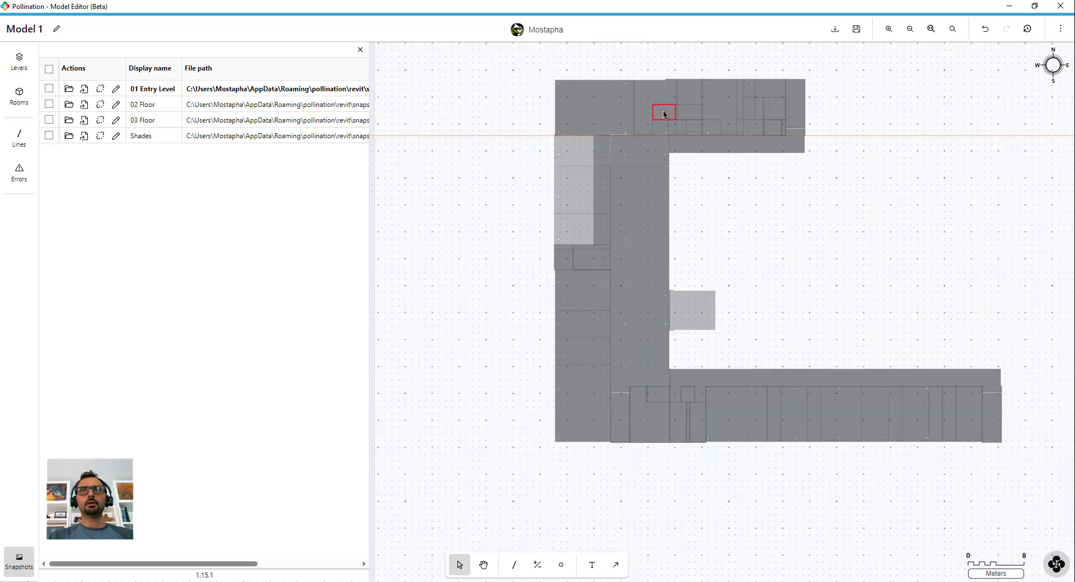
pyautogui.scroll(5, 609, 127)
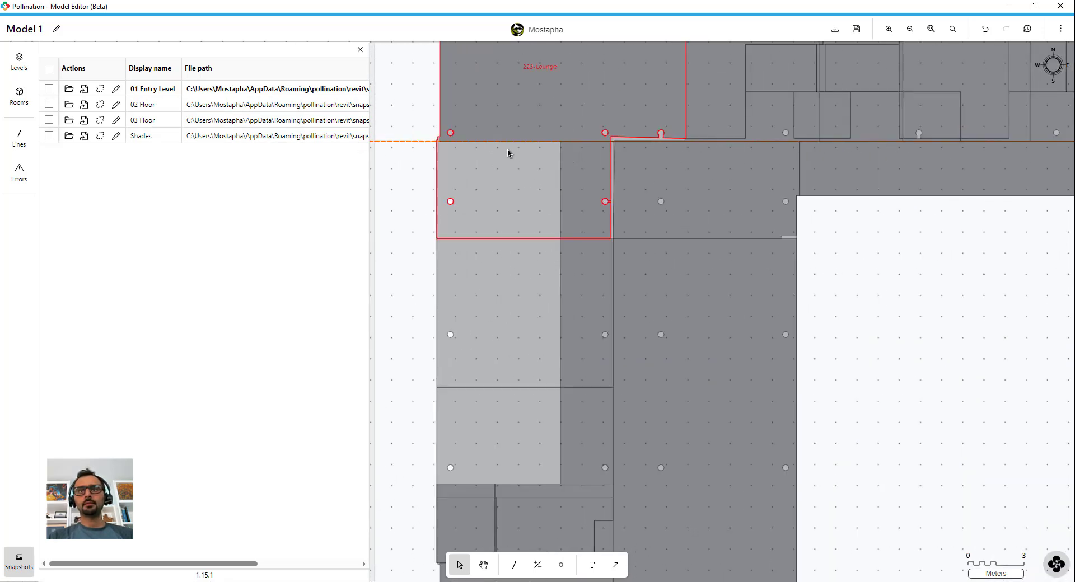
pyautogui.scroll(-5, 507, 149)
pyautogui.scroll(3, 700, 140)
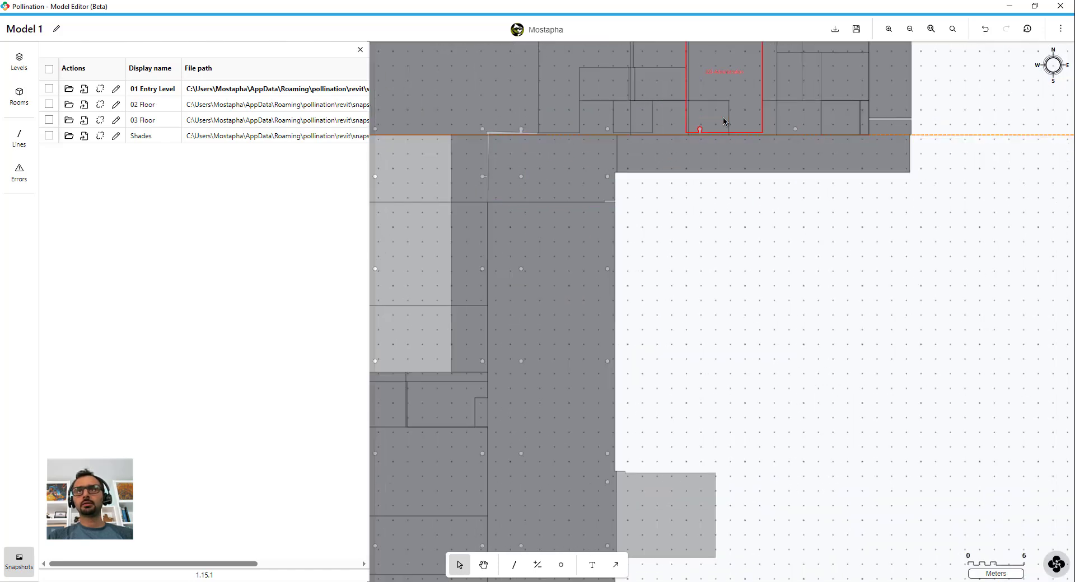
pyautogui.scroll(3, 722, 123)
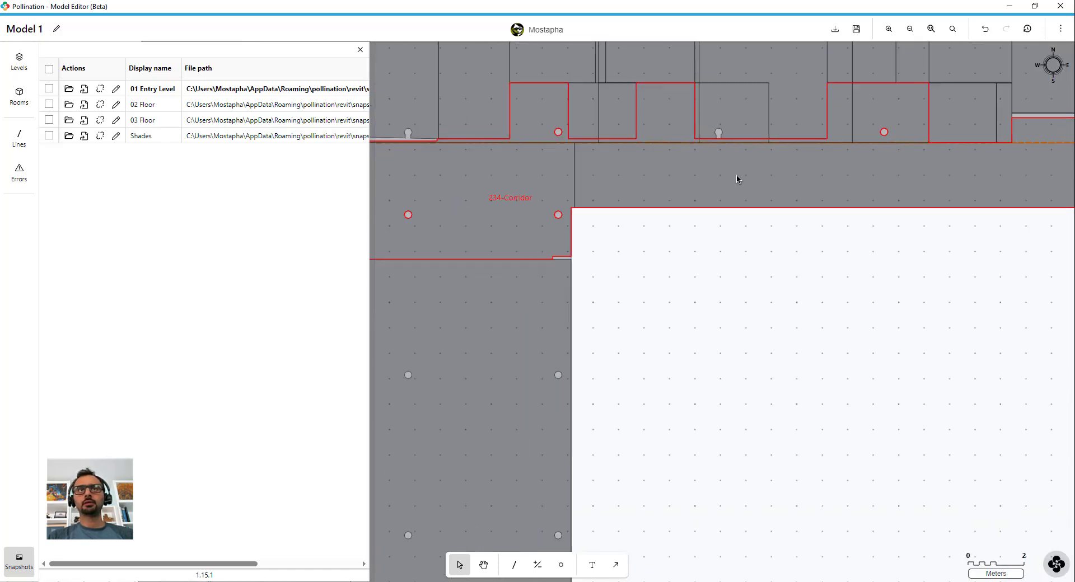
pyautogui.scroll(3, 506, 144)
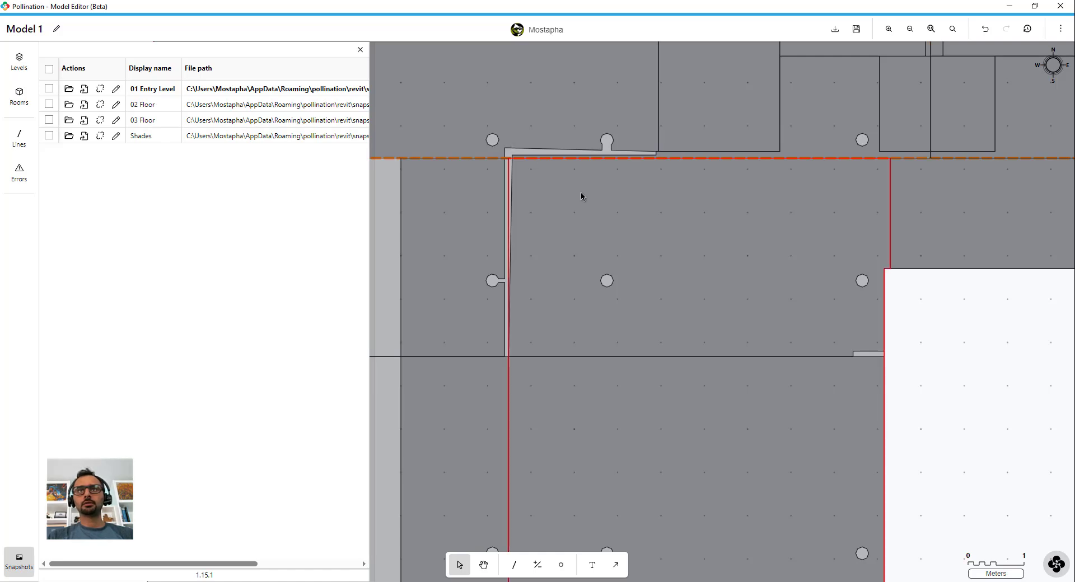
pyautogui.scroll(-3, 596, 201)
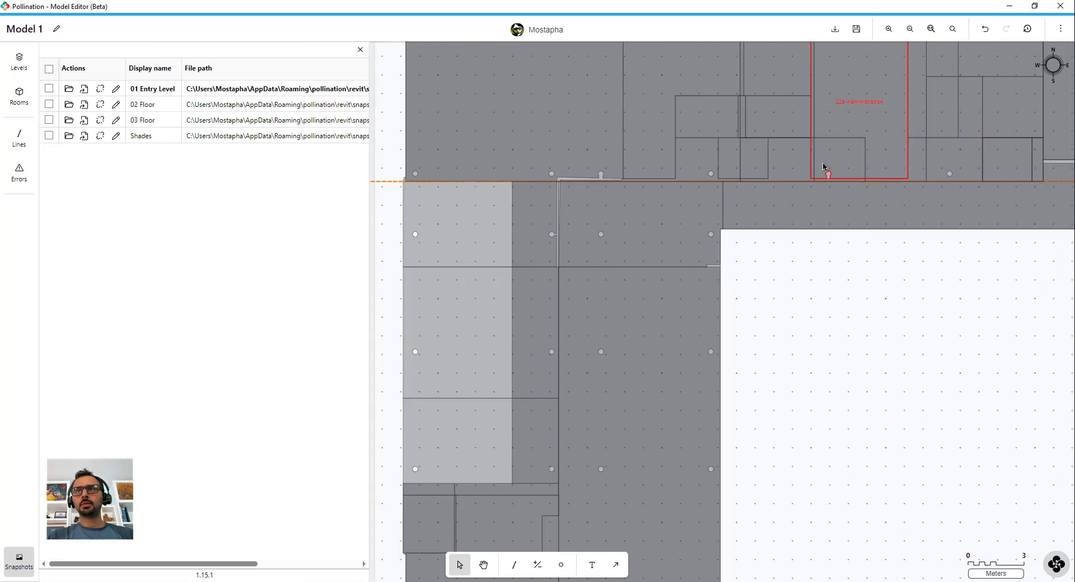
pyautogui.scroll(-2, 851, 201)
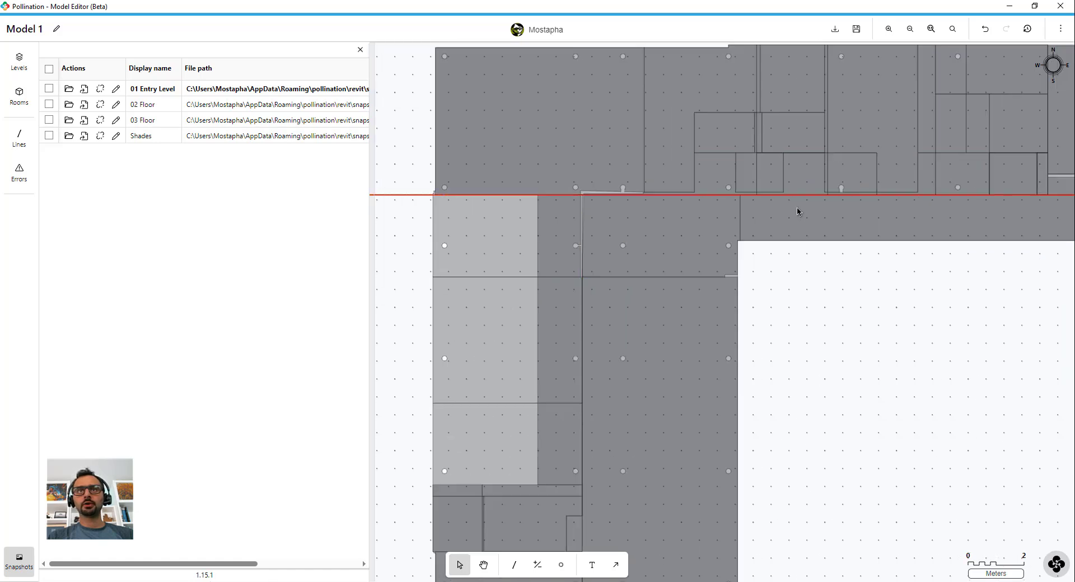
pyautogui.scroll(-2, 573, 140)
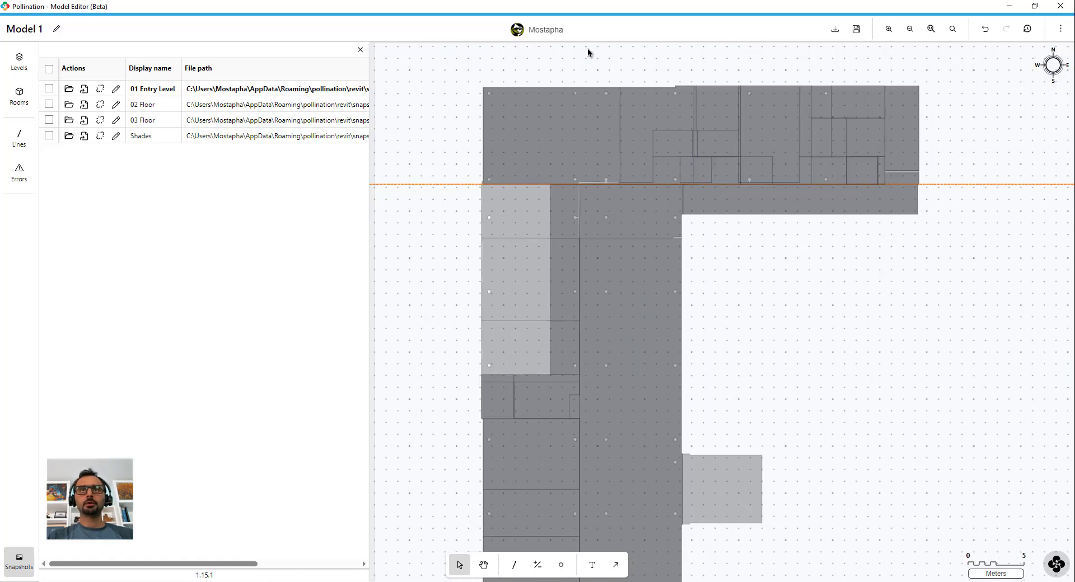
# Align the rooms along the horizontal orange line to it, using an align distance of 0.4 m, and check the aligned edges.
pyautogui.moveTo(579, 99); pyautogui.dragTo(512, 205)
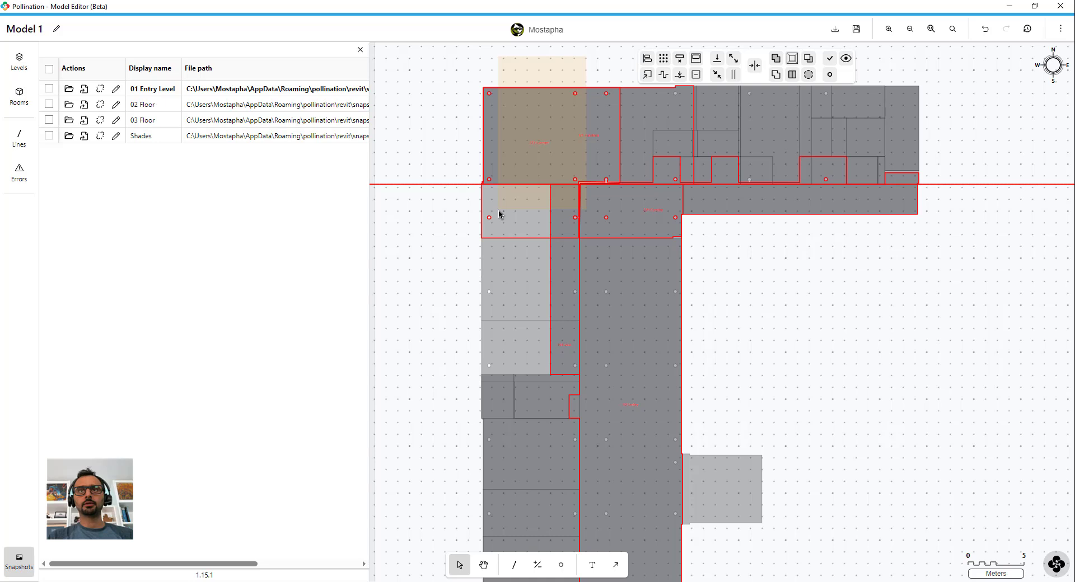
pyautogui.moveTo(499, 211); pyautogui.dragTo(498, 210)
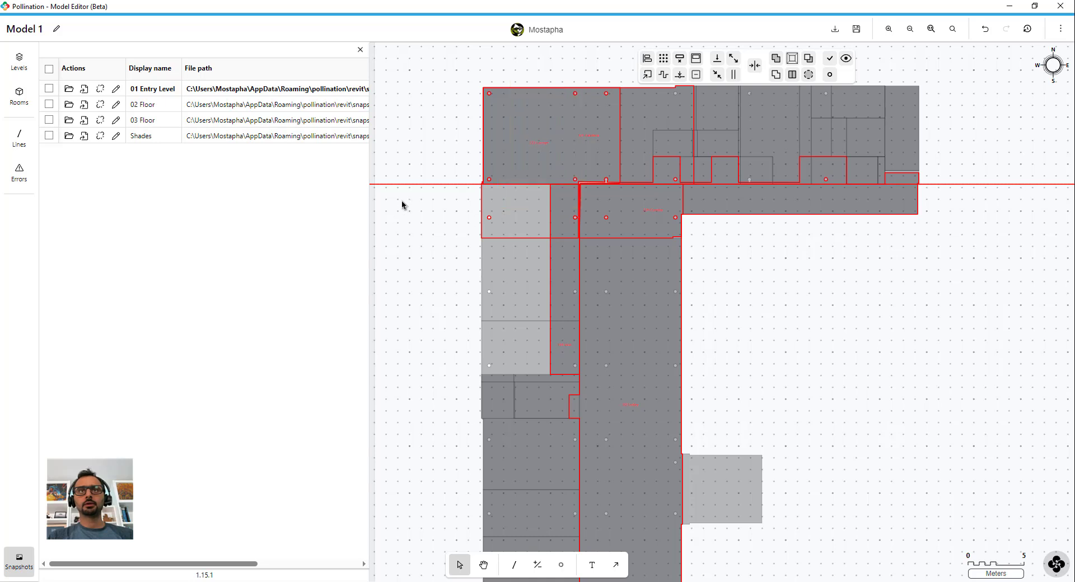
pyautogui.click(647, 59)
pyautogui.click(690, 182)
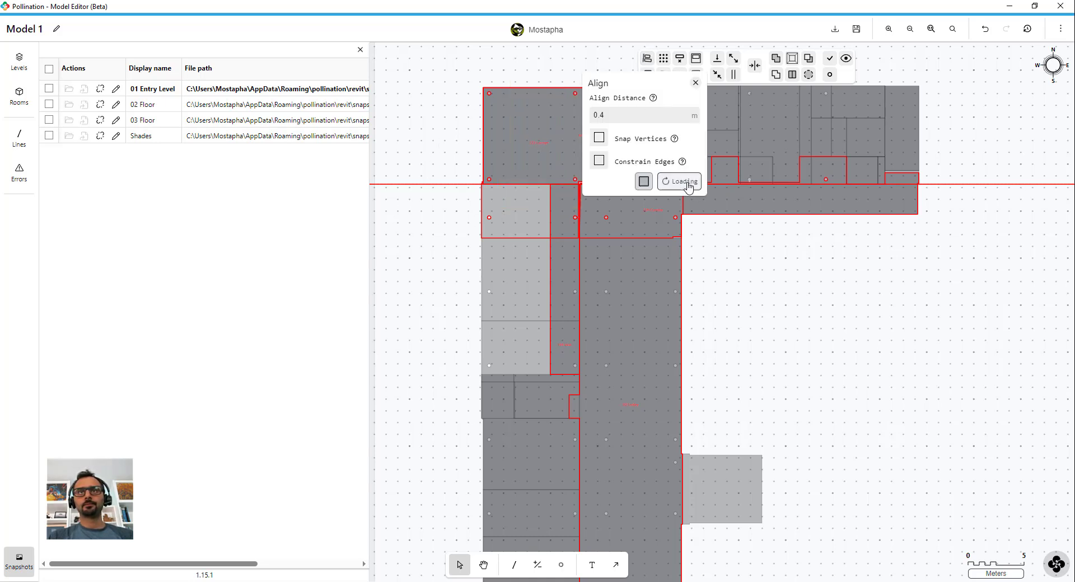
pyautogui.scroll(10, 616, 209)
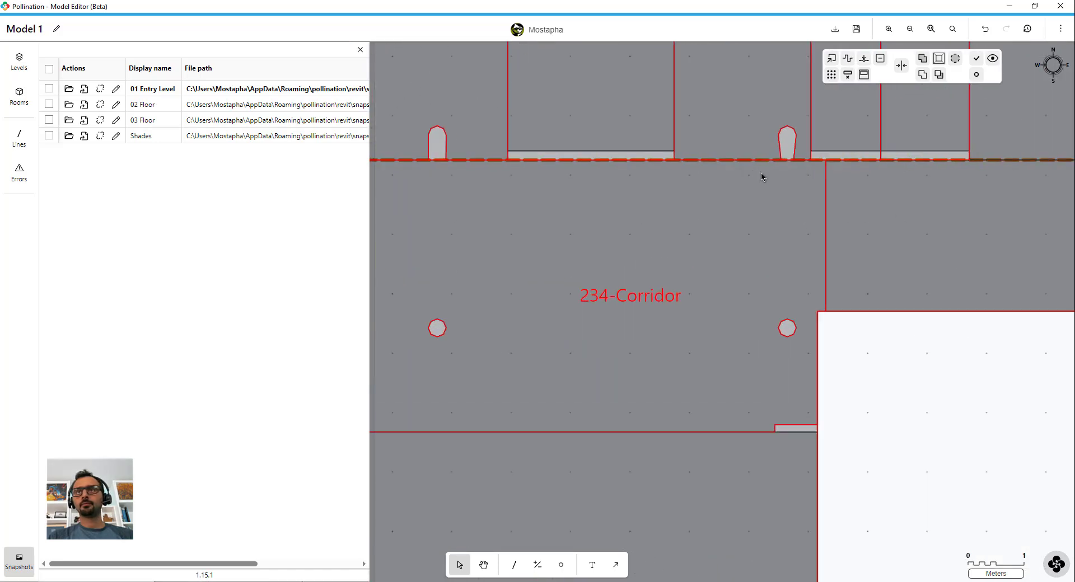
pyautogui.scroll(-3, 690, 191)
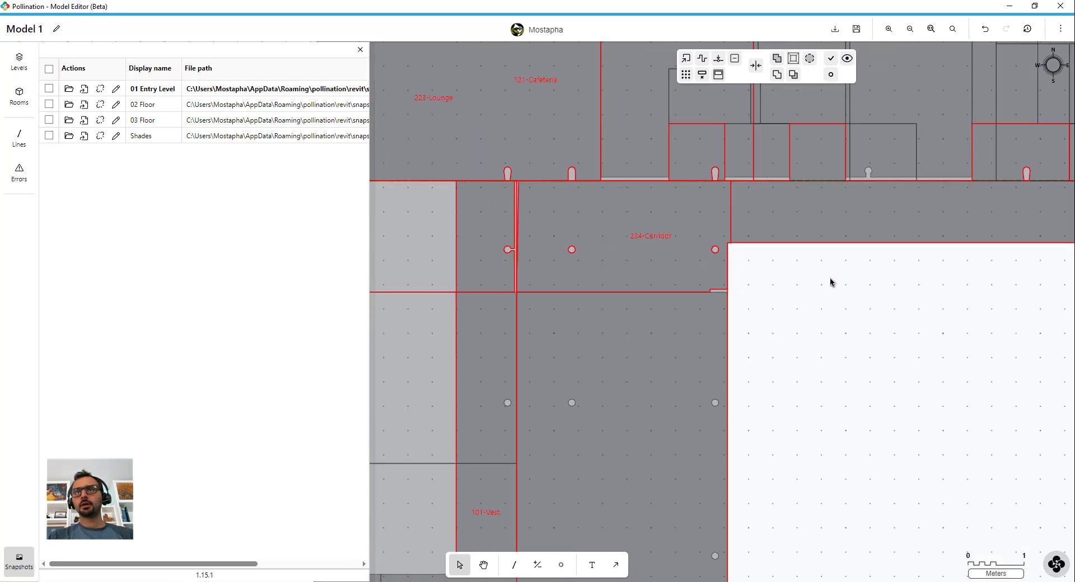
pyautogui.click(834, 310)
pyautogui.scroll(5, 695, 178)
pyautogui.click(749, 177)
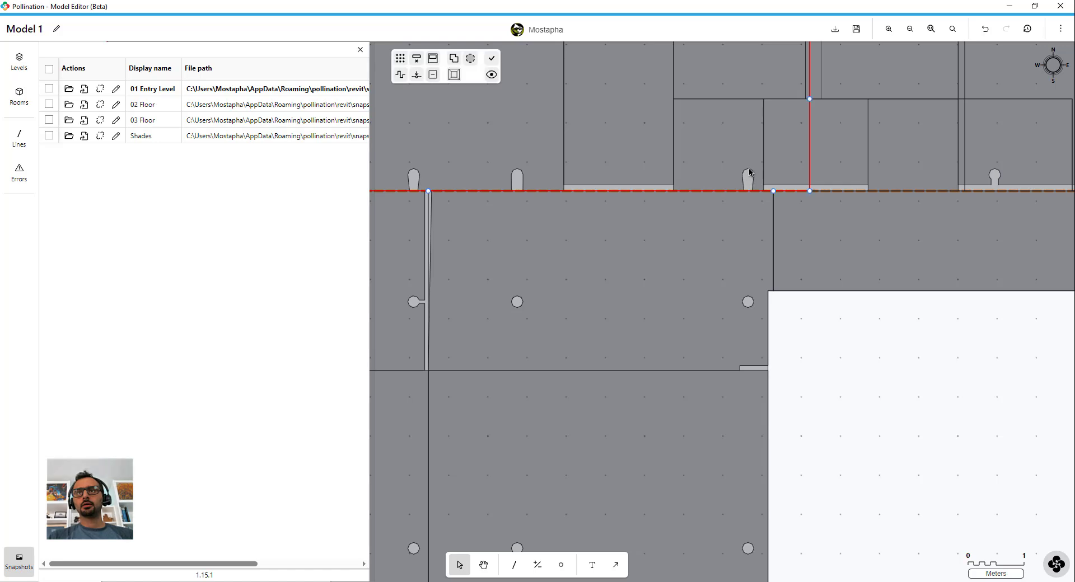
pyautogui.scroll(-10, 679, 186)
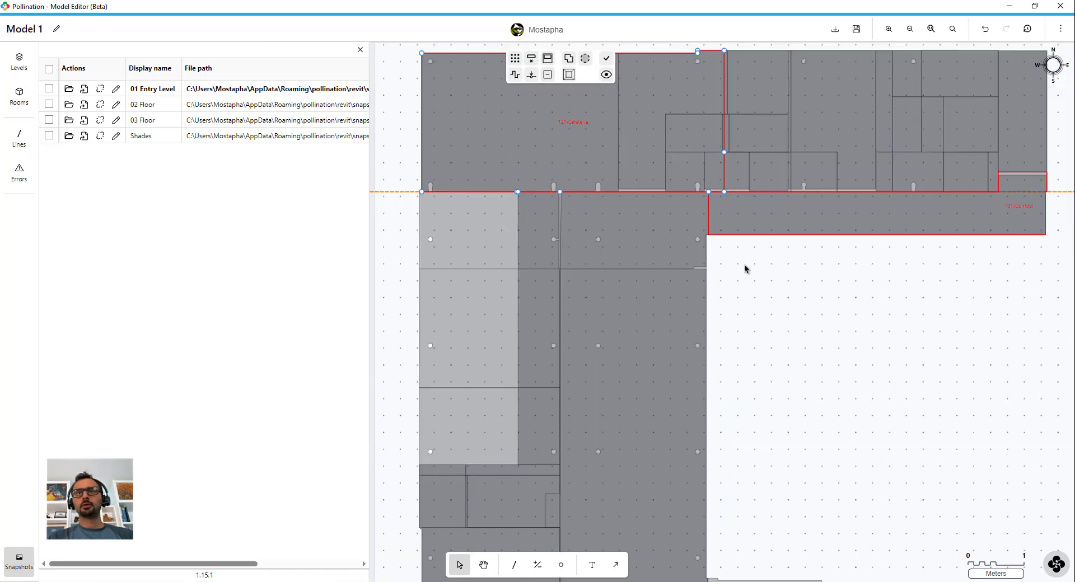
pyautogui.click(810, 284)
# Align the rooms along the vertical orange line in the west wing using an align distance of 0.4 m.
pyautogui.scroll(-5, 527, 135)
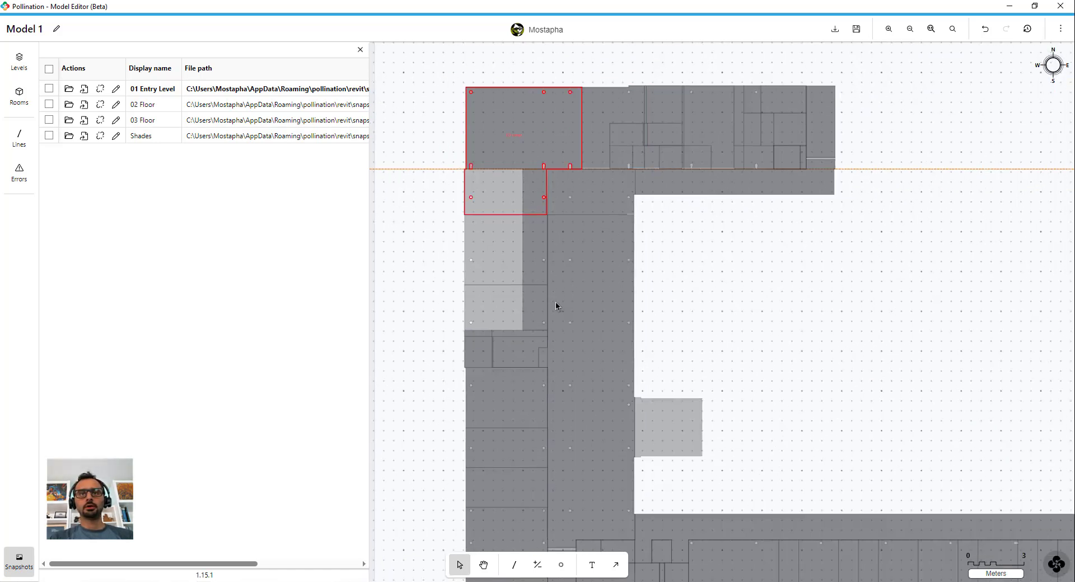
pyautogui.moveTo(560, 383); pyautogui.dragTo(552, 279, button='middle')
pyautogui.scroll(6, 567, 509)
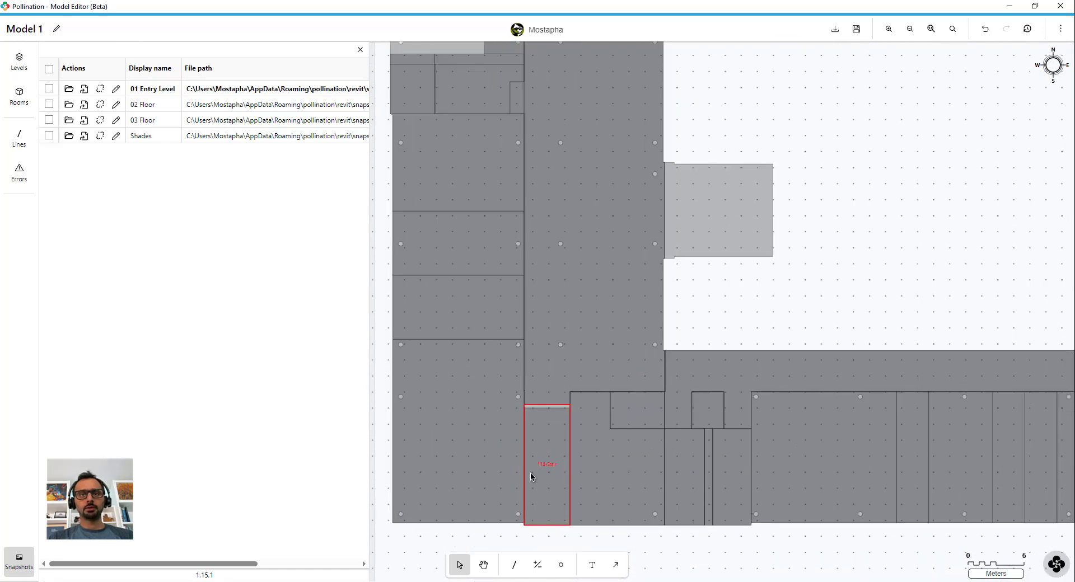
pyautogui.click(528, 465)
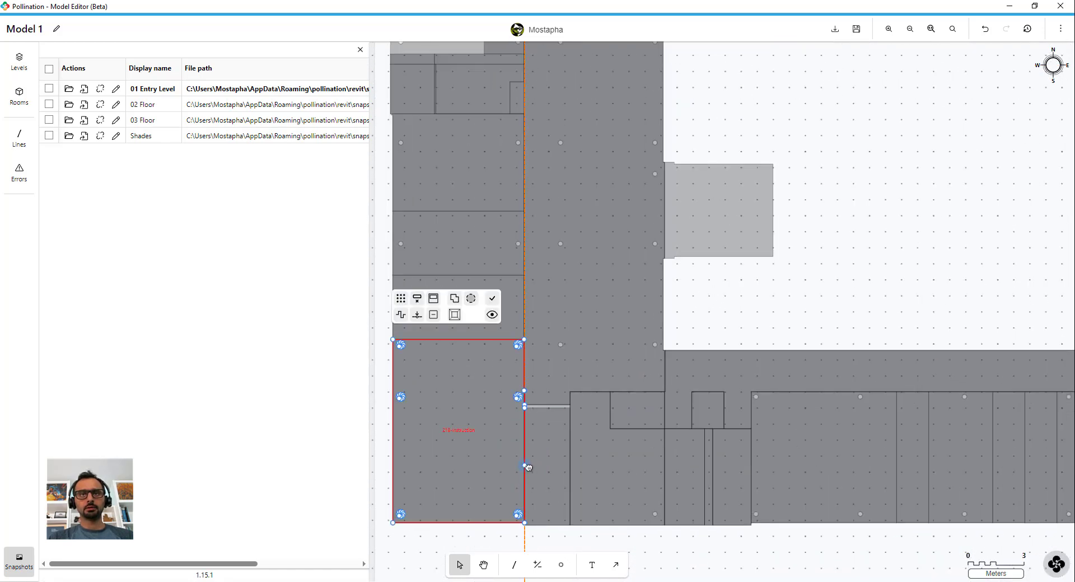
pyautogui.scroll(-10, 526, 462)
pyautogui.moveTo(531, 186); pyautogui.dragTo(522, 496)
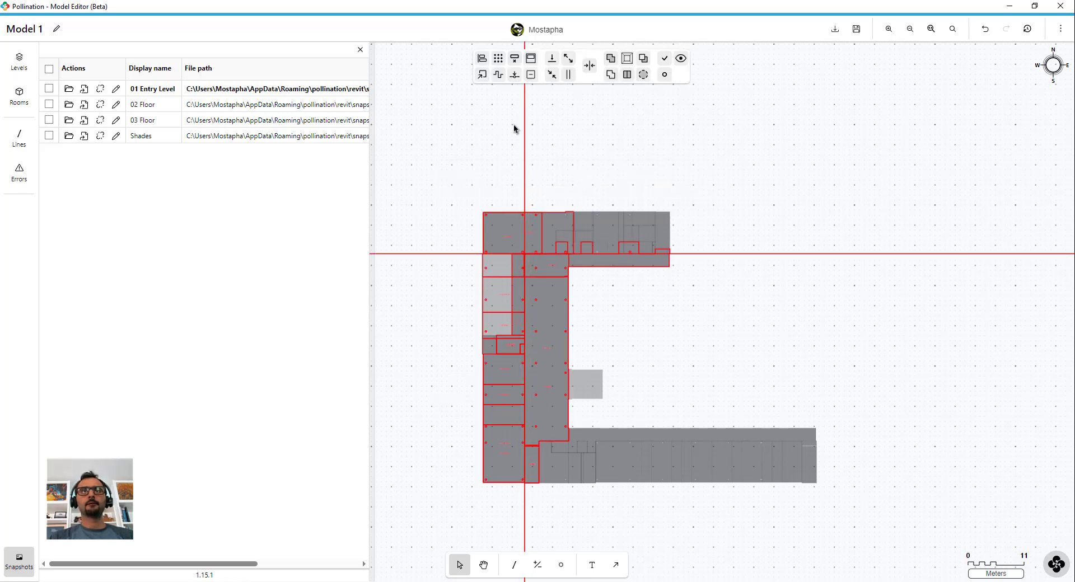
pyautogui.click(482, 75)
pyautogui.click(483, 59)
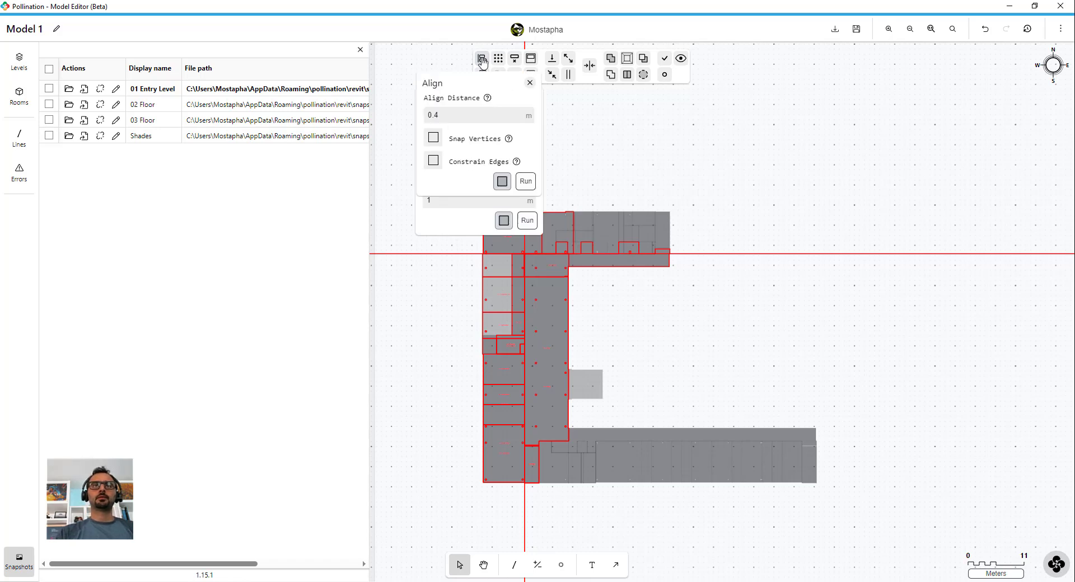
pyautogui.click(526, 181)
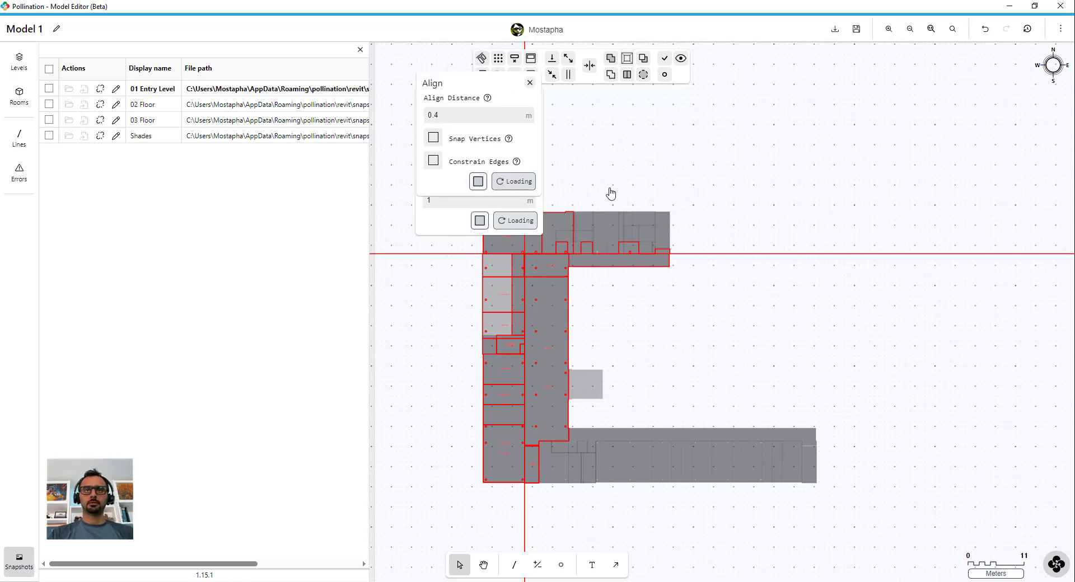
pyautogui.click(736, 127)
# Hide the 01 - Entry Level level and collapse the side panel.
pyautogui.scroll(2, 490, 274)
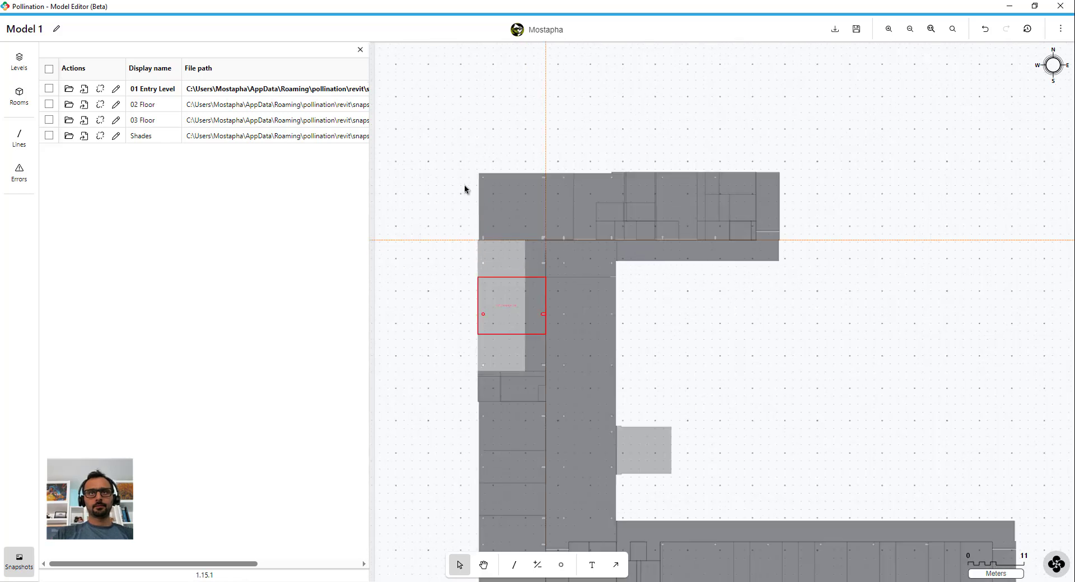
pyautogui.scroll(2, 509, 204)
pyautogui.scroll(-2, 557, 190)
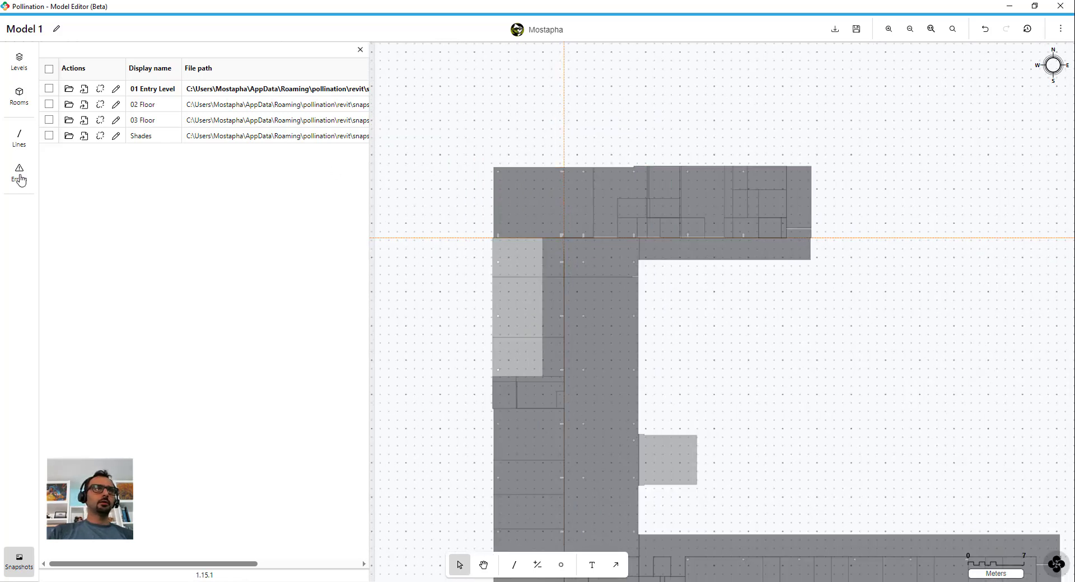
pyautogui.click(19, 62)
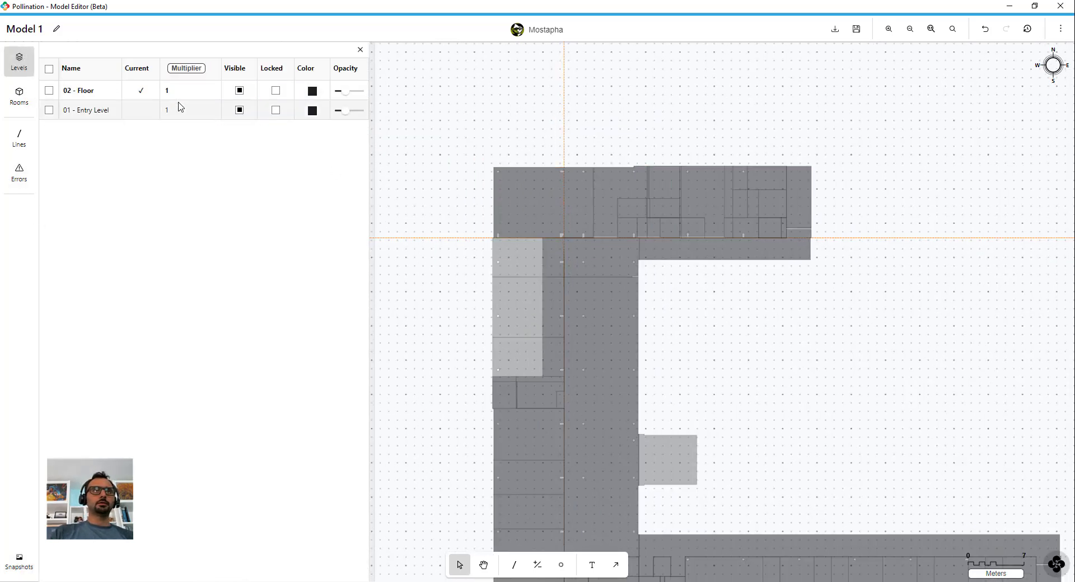
pyautogui.click(240, 110)
pyautogui.scroll(-2, 722, 103)
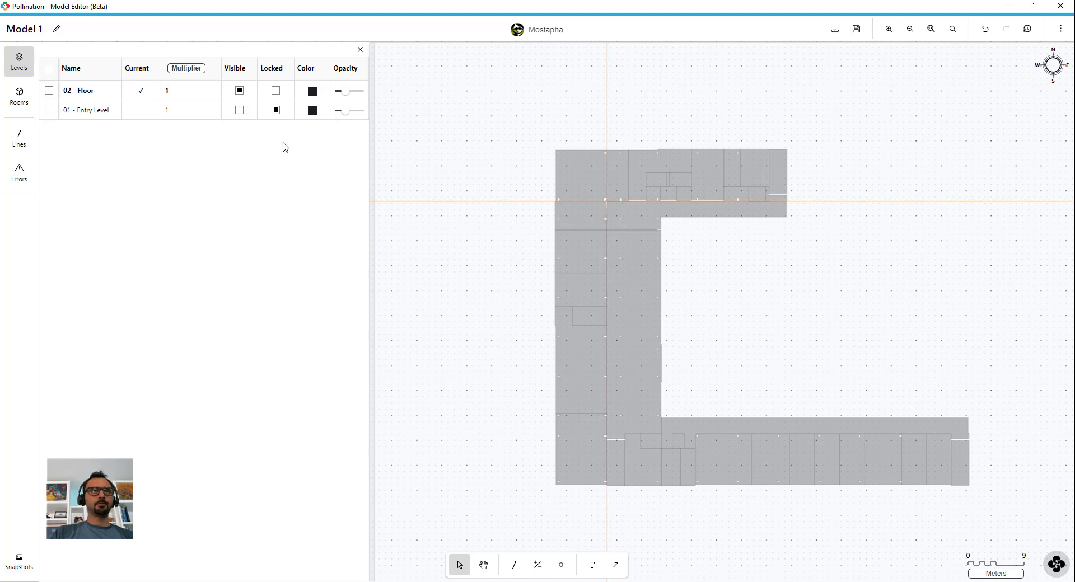
pyautogui.click(21, 130)
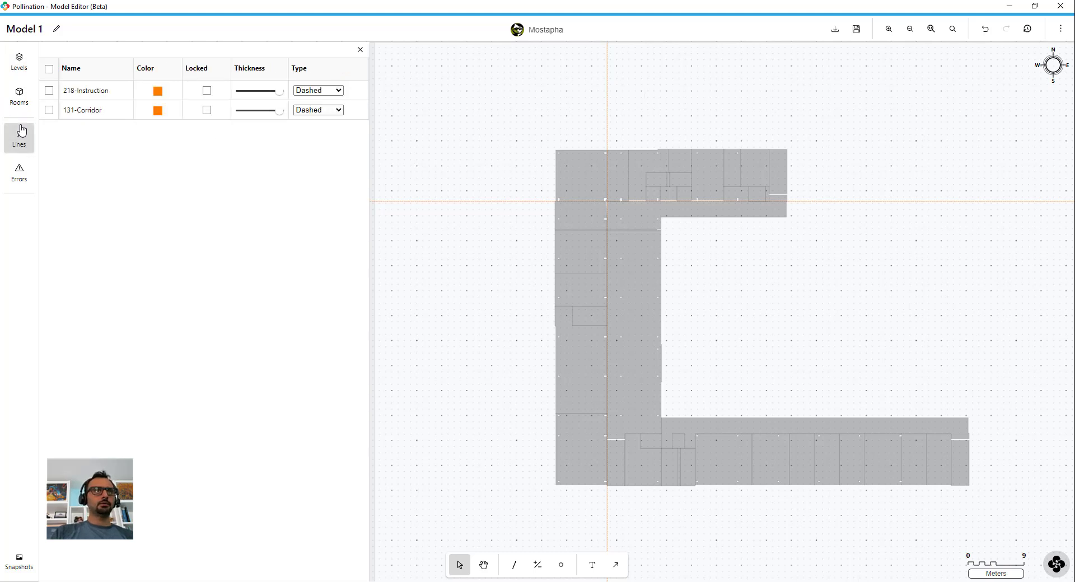
pyautogui.click(21, 131)
# Remove holes from all 02 - Floor rooms with an area threshold of 1 sqm.
pyautogui.scroll(4, 557, 211)
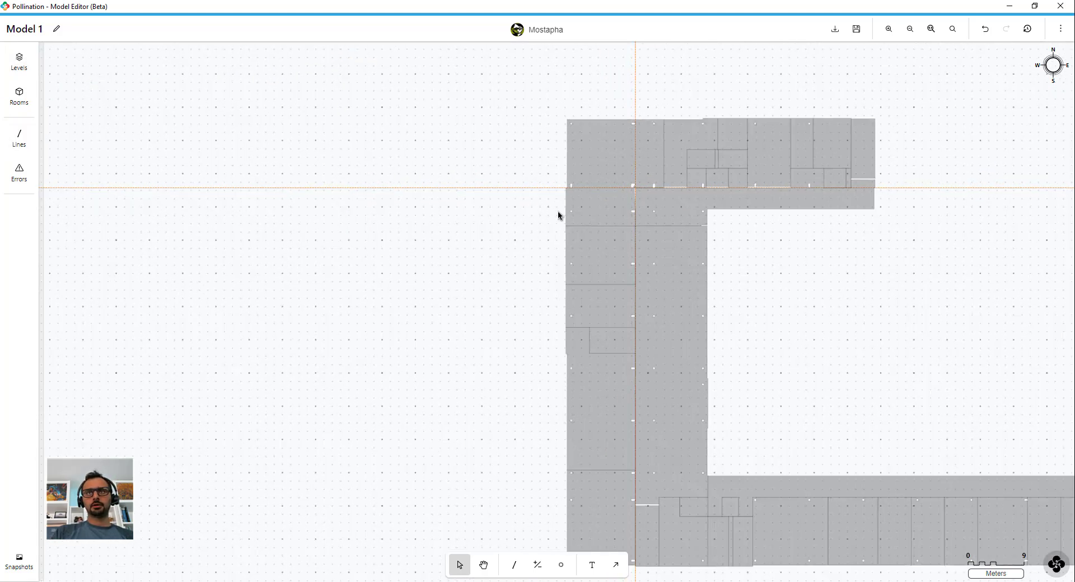
pyautogui.scroll(-3, 397, 108)
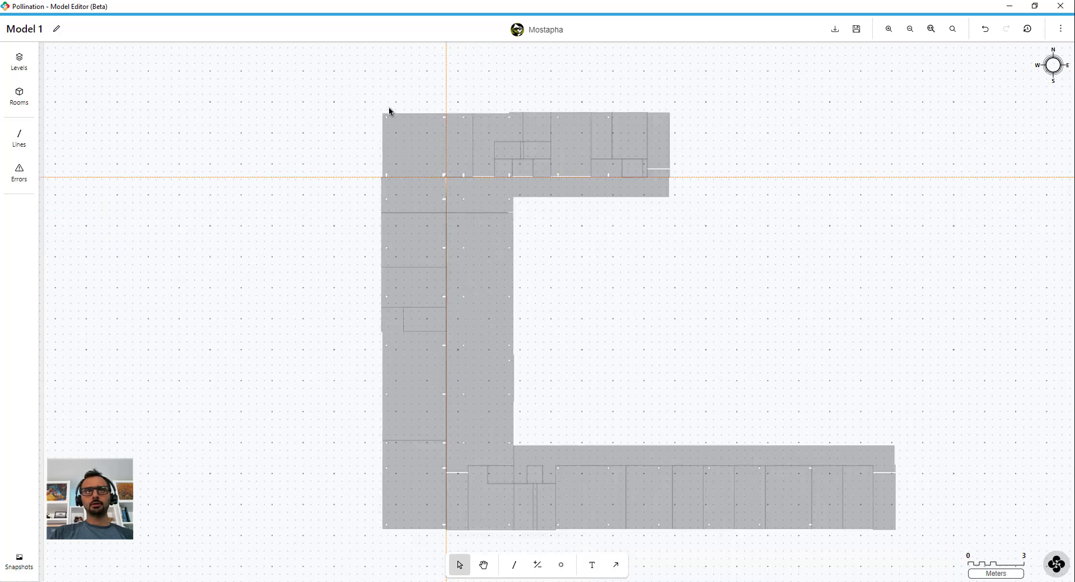
pyautogui.scroll(-1, 320, 92)
pyautogui.moveTo(320, 72); pyautogui.dragTo(882, 521)
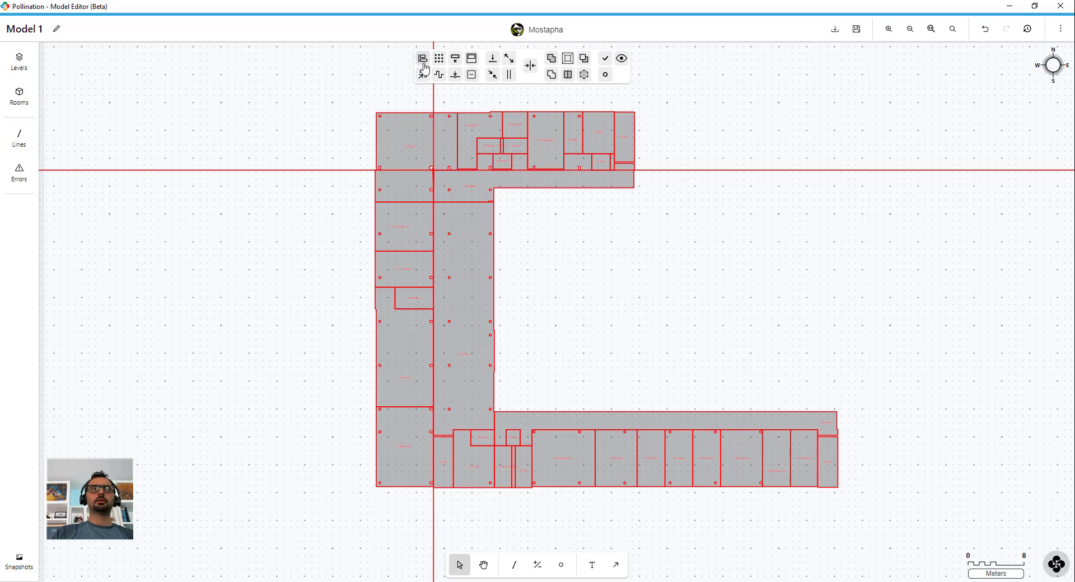
pyautogui.click(455, 58)
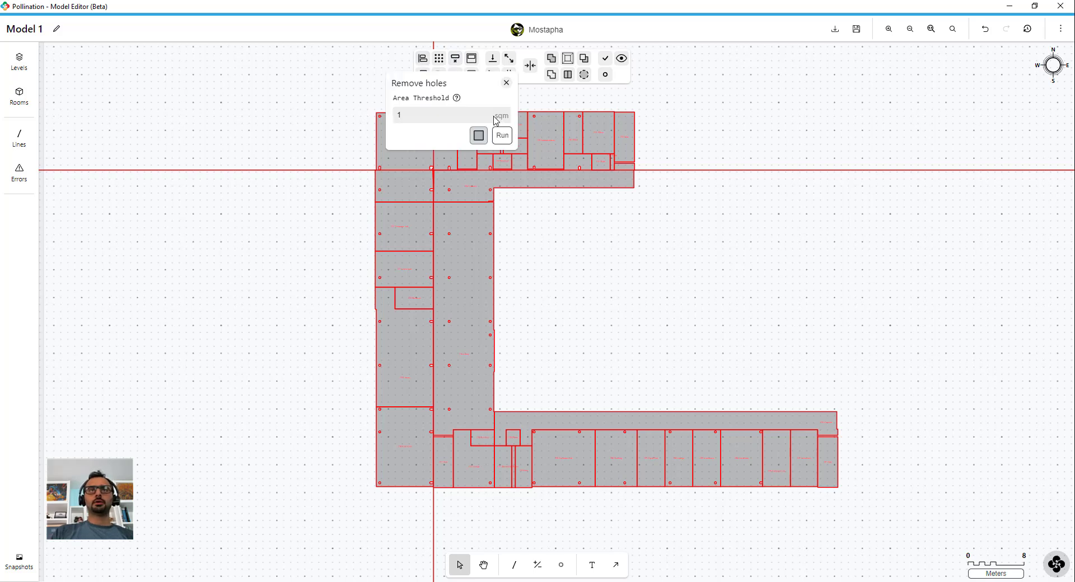
pyautogui.click(500, 135)
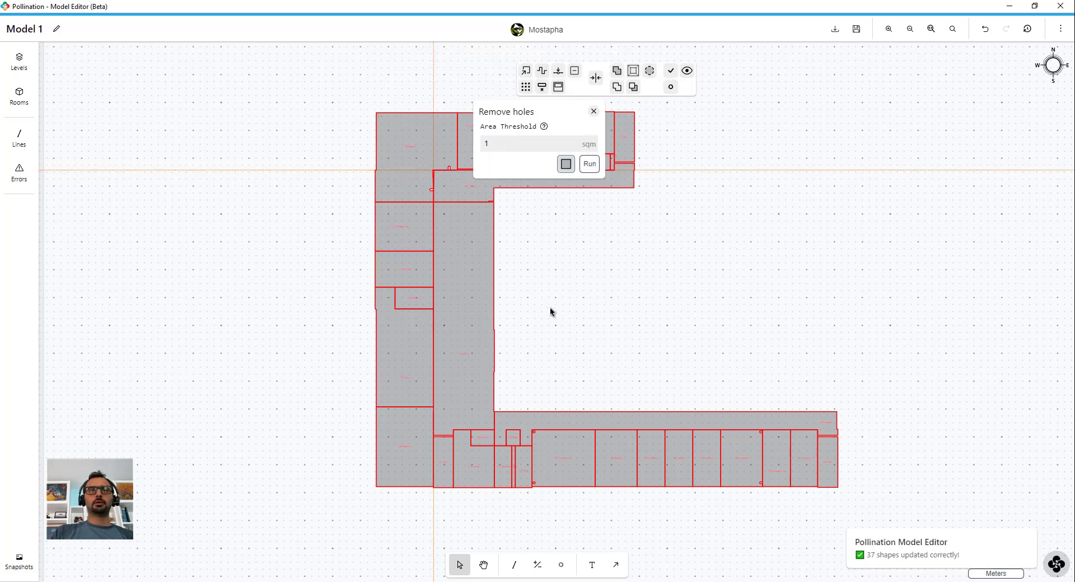
pyautogui.click(509, 278)
# Try to align 223-Lounge and 234-Corridor to both the vertical and horizontal lines with an align distance of 0.4 m.
pyautogui.scroll(8, 401, 170)
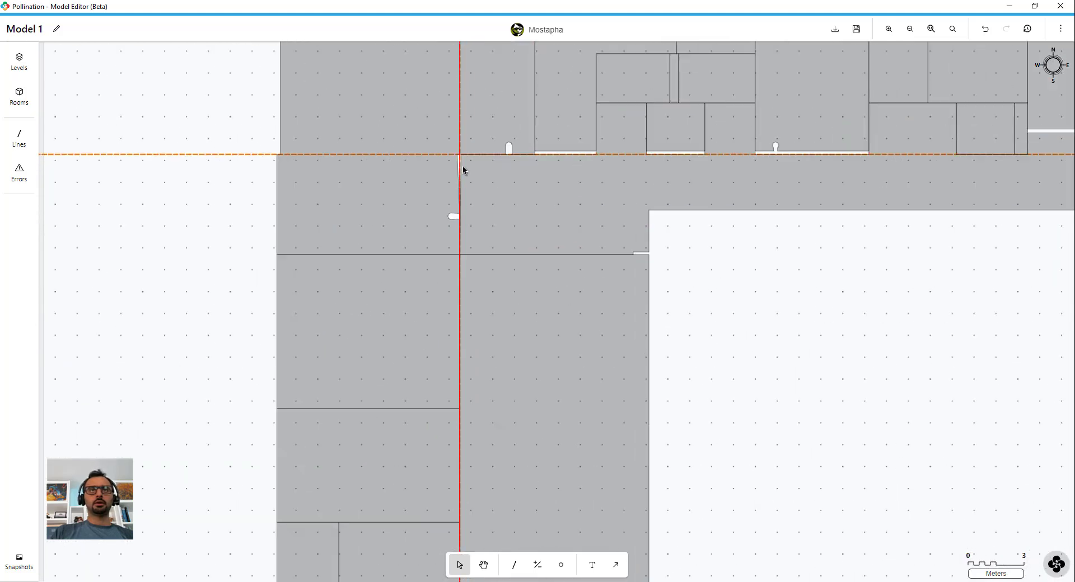
pyautogui.scroll(-8, 495, 319)
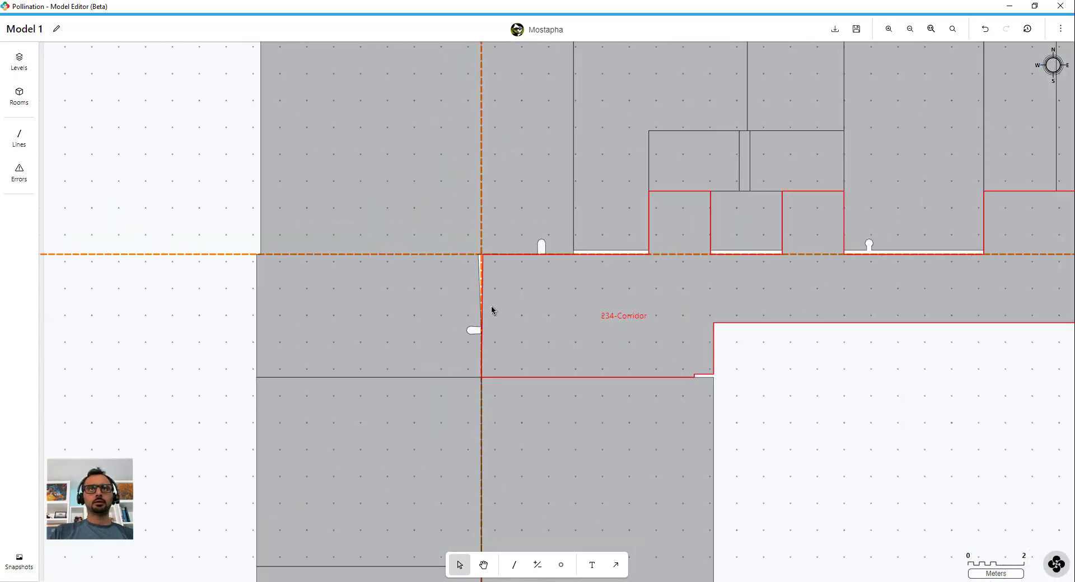
pyautogui.moveTo(505, 75); pyautogui.dragTo(466, 348)
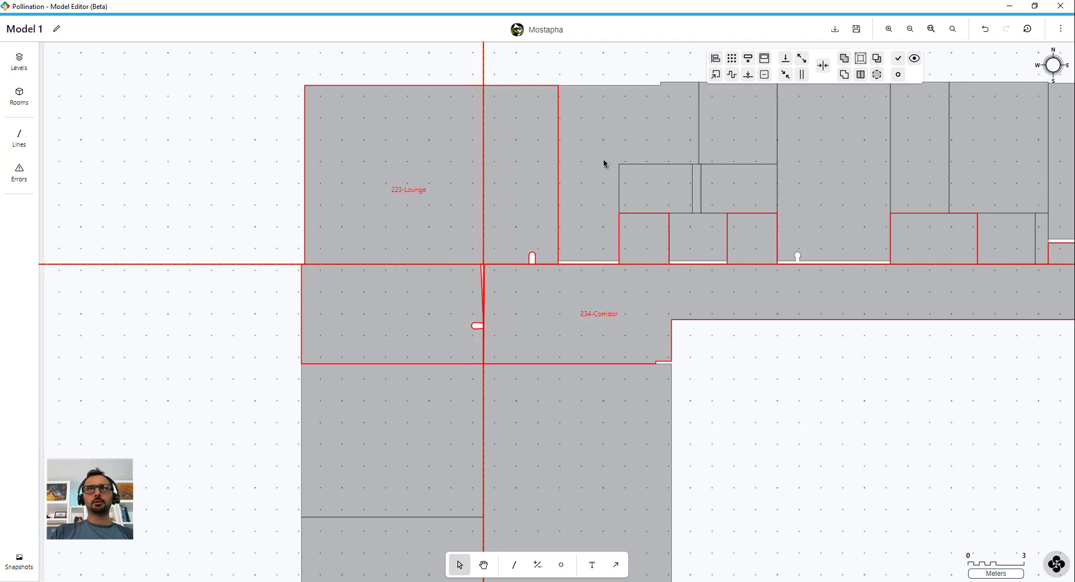
pyautogui.click(721, 63)
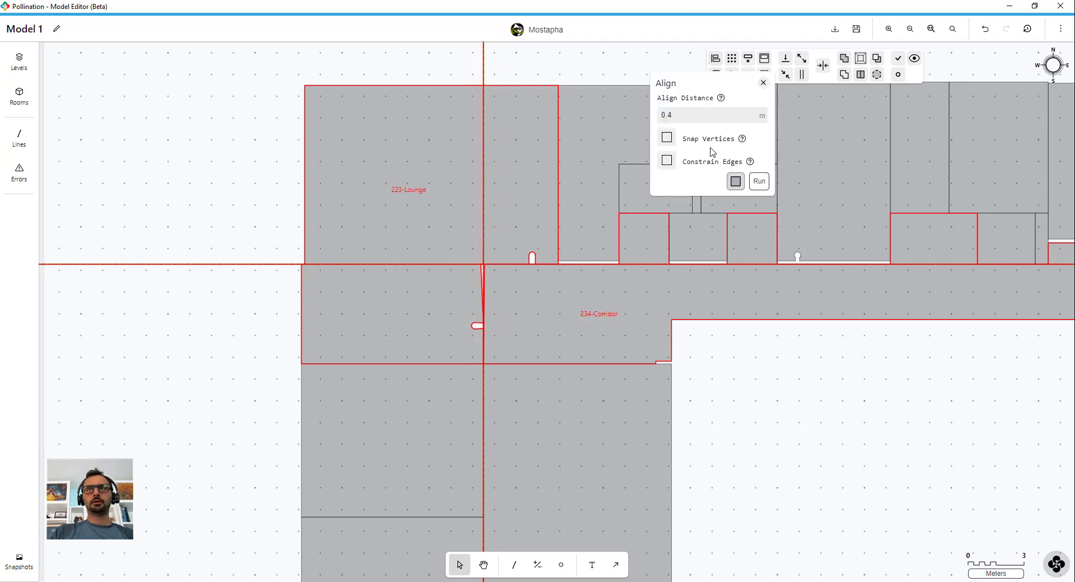
pyautogui.click(759, 181)
pyautogui.scroll(-3, 497, 67)
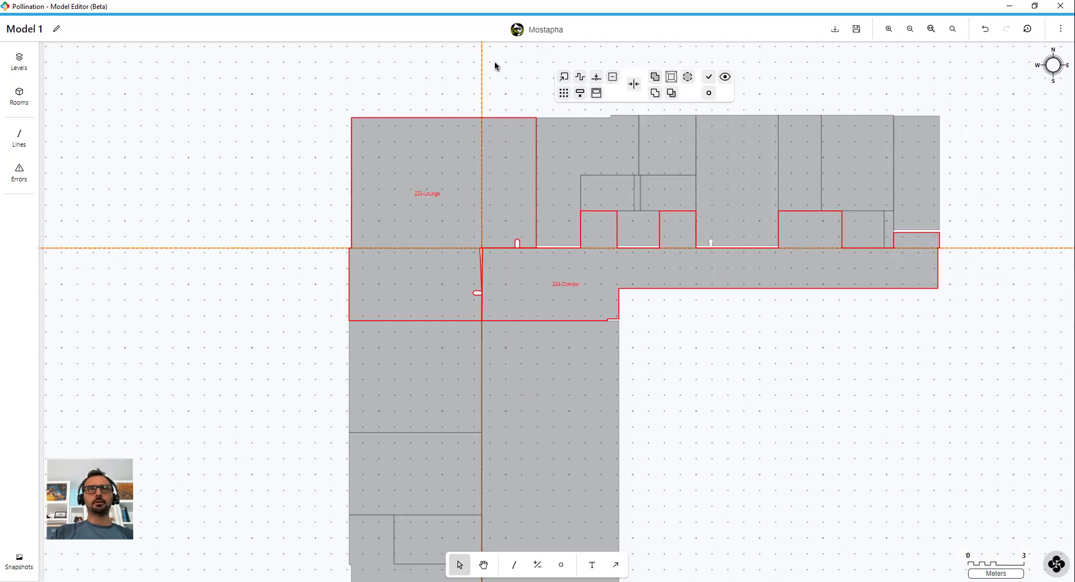
# Align 223-Lounge and 234-Corridor to the vertical line only, leaving the horizontal line out of the selection.
pyautogui.moveTo(508, 77); pyautogui.dragTo(468, 283)
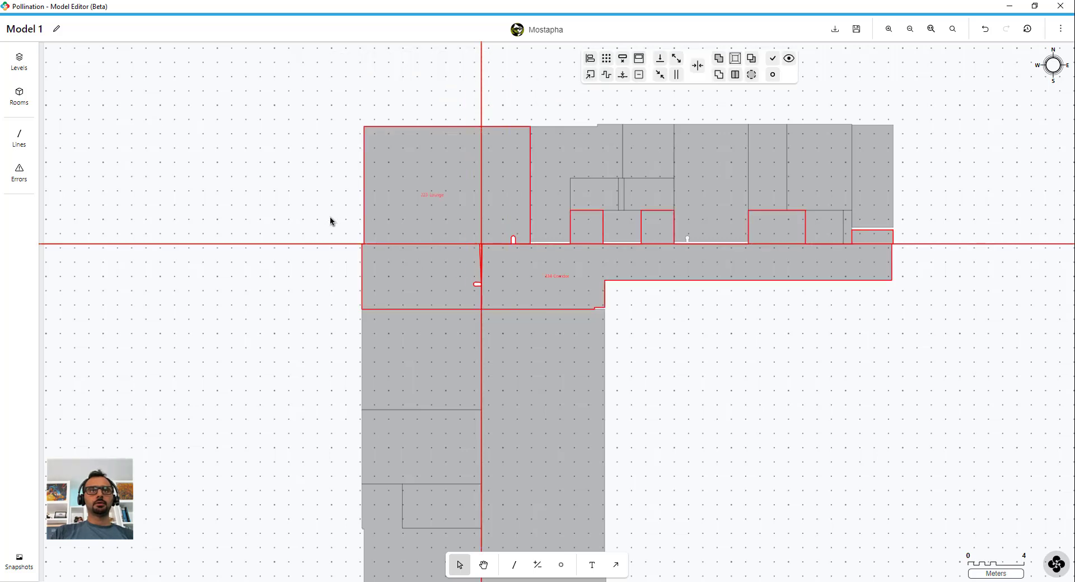
pyautogui.moveTo(330, 216); pyautogui.dragTo(294, 290)
pyautogui.moveTo(502, 77); pyautogui.dragTo(453, 286)
pyautogui.keyDown('shift'); pyautogui.click(338, 243); pyautogui.keyUp('shift')
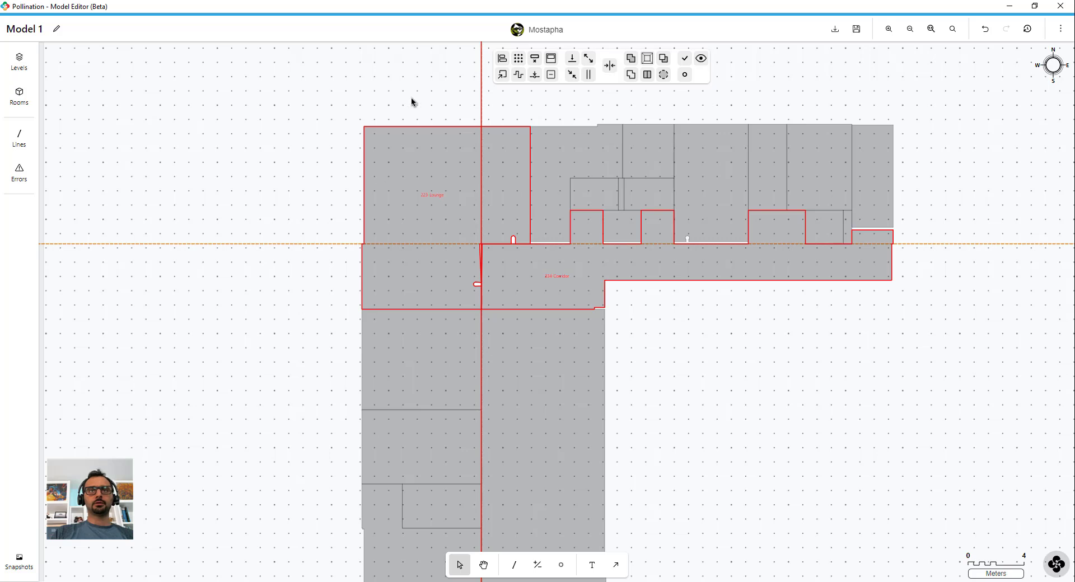
pyautogui.click(501, 58)
pyautogui.click(548, 181)
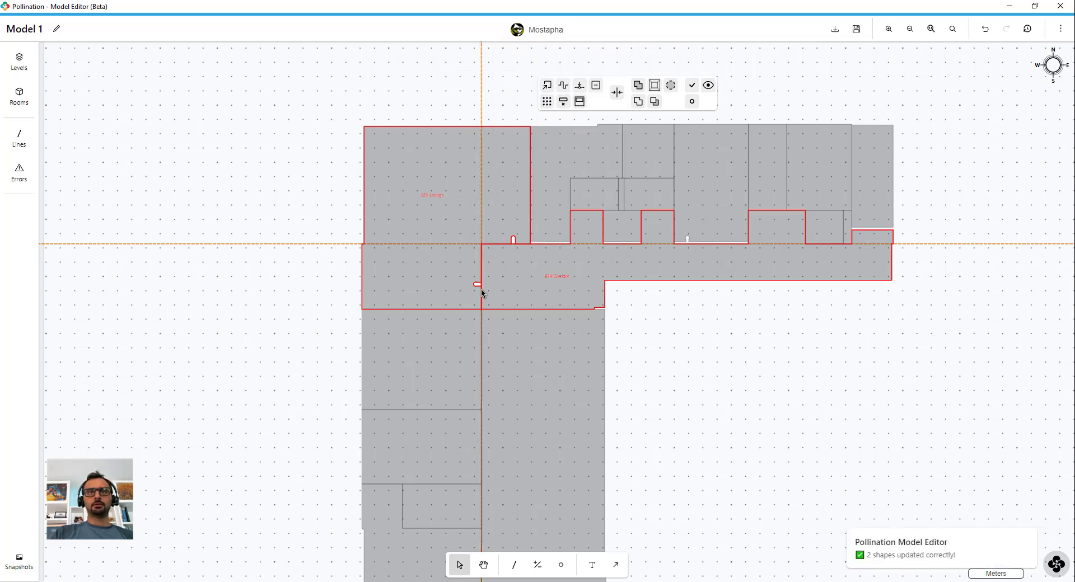
pyautogui.click(437, 177)
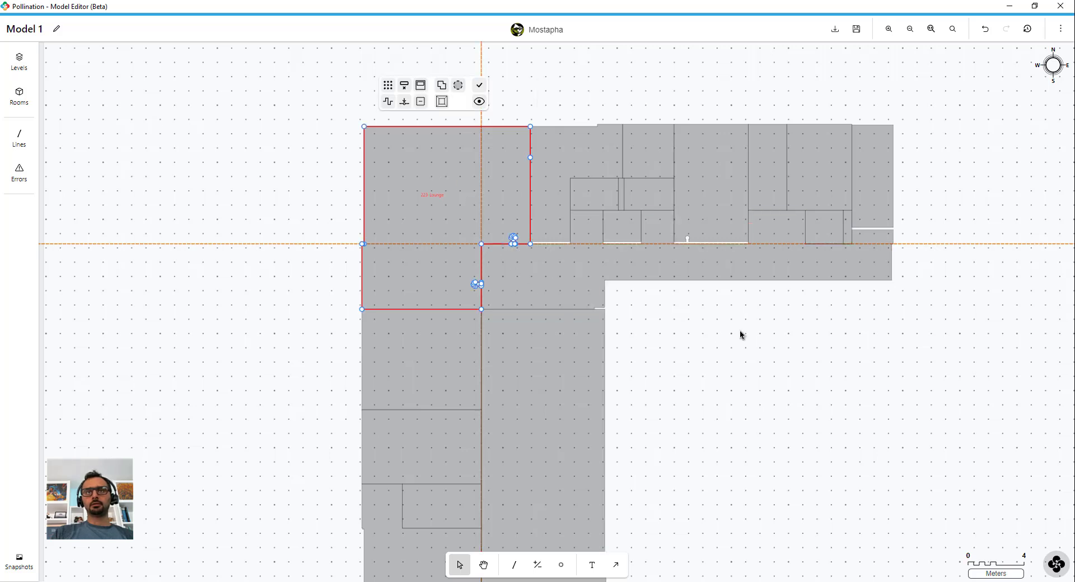
# Select the room east of 223-Lounge together with 227-Electrical, keeping 234-Corridor out of the selection.
pyautogui.scroll(2, 739, 333)
pyautogui.click(456, 100)
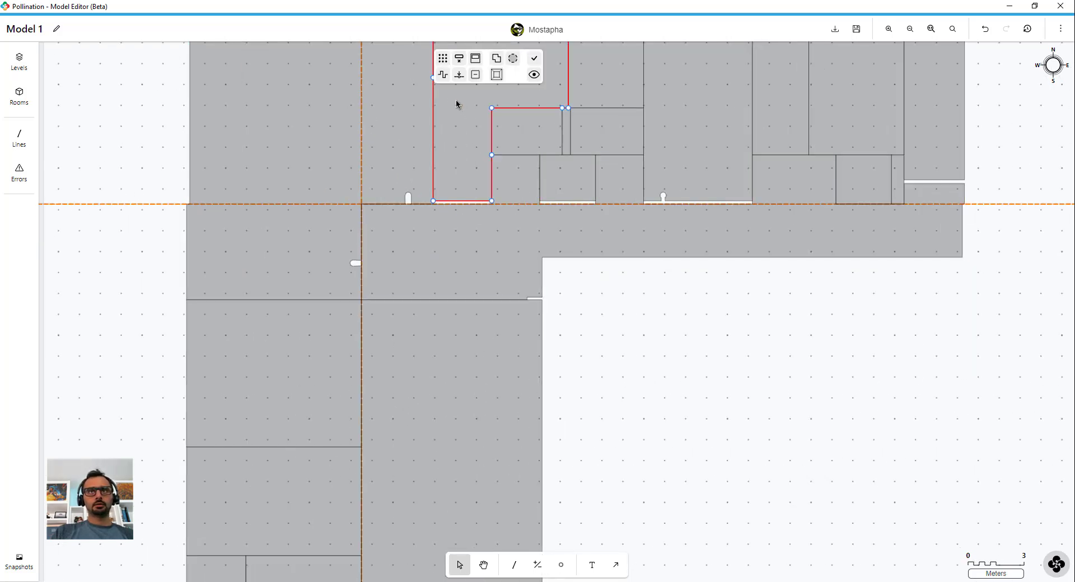
pyautogui.keyDown('shift'); pyautogui.click(567, 179); pyautogui.keyUp('shift')
pyautogui.keyDown('shift'); pyautogui.click(559, 240); pyautogui.keyUp('shift')
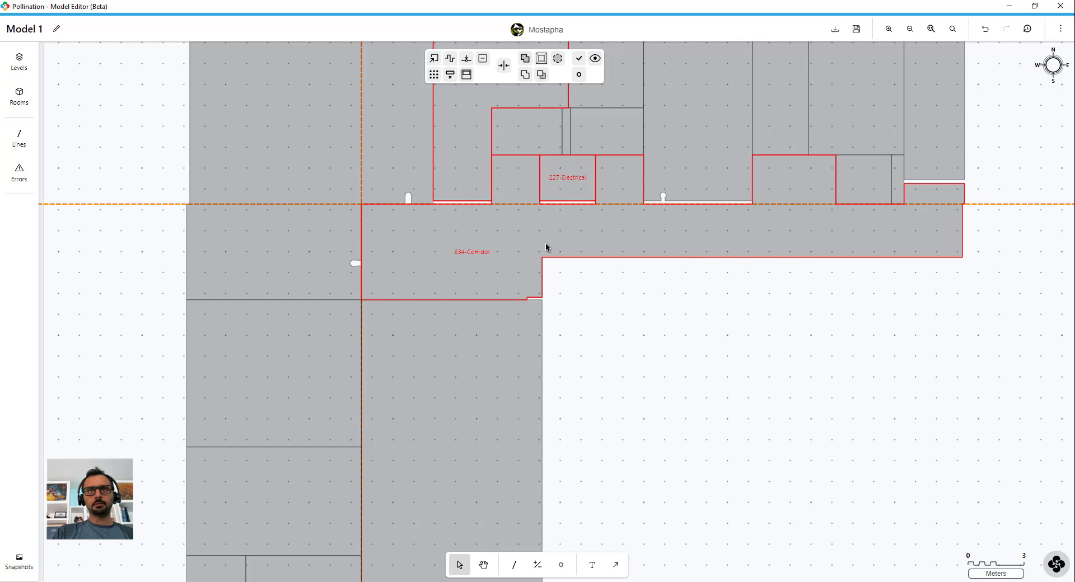
pyautogui.scroll(-2, 496, 247)
pyautogui.keyDown('shift'); pyautogui.click(496, 246); pyautogui.keyUp('shift')
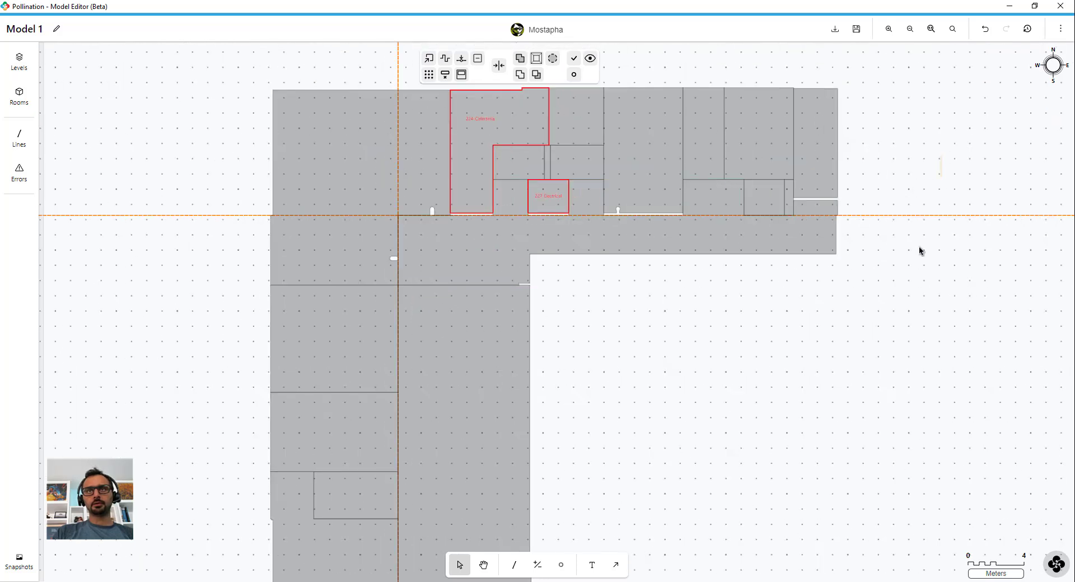
# Align the administration room and the two already selected rooms to the horizontal guide line along the north corridor.
pyautogui.keyDown('shift'); pyautogui.click(664, 185); pyautogui.keyUp('shift')
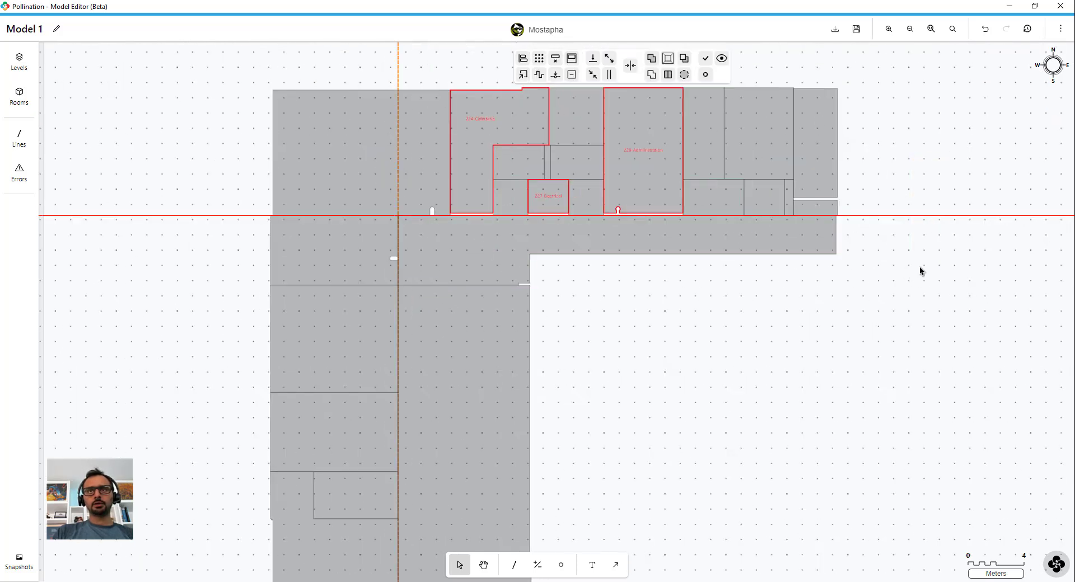
pyautogui.click(523, 59)
pyautogui.click(567, 181)
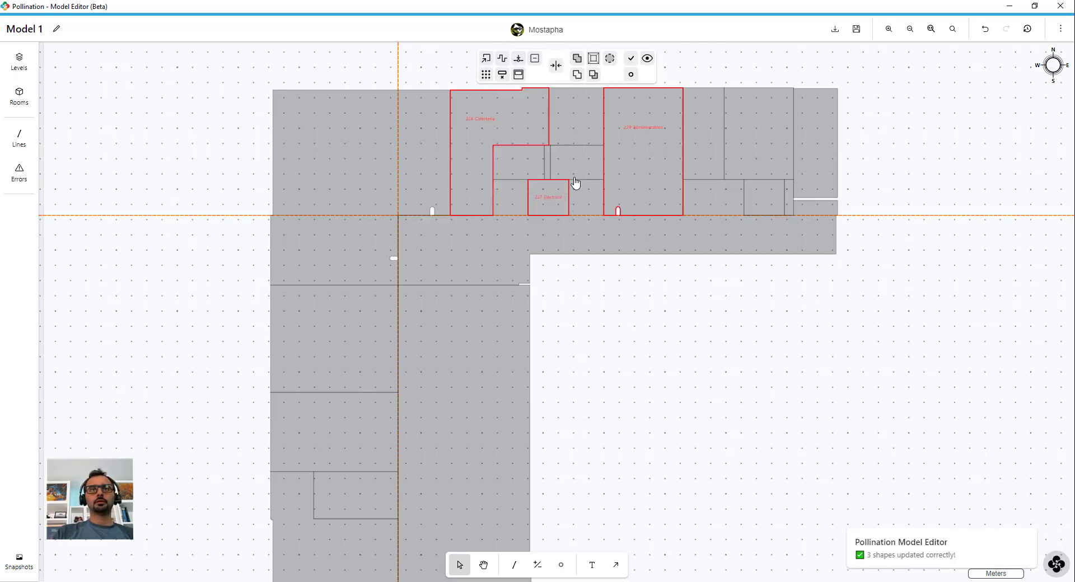
pyautogui.click(682, 344)
# Remove short segments within 0.6 m from the administration room and the large lounge in the north-west corner.
pyautogui.click(654, 165)
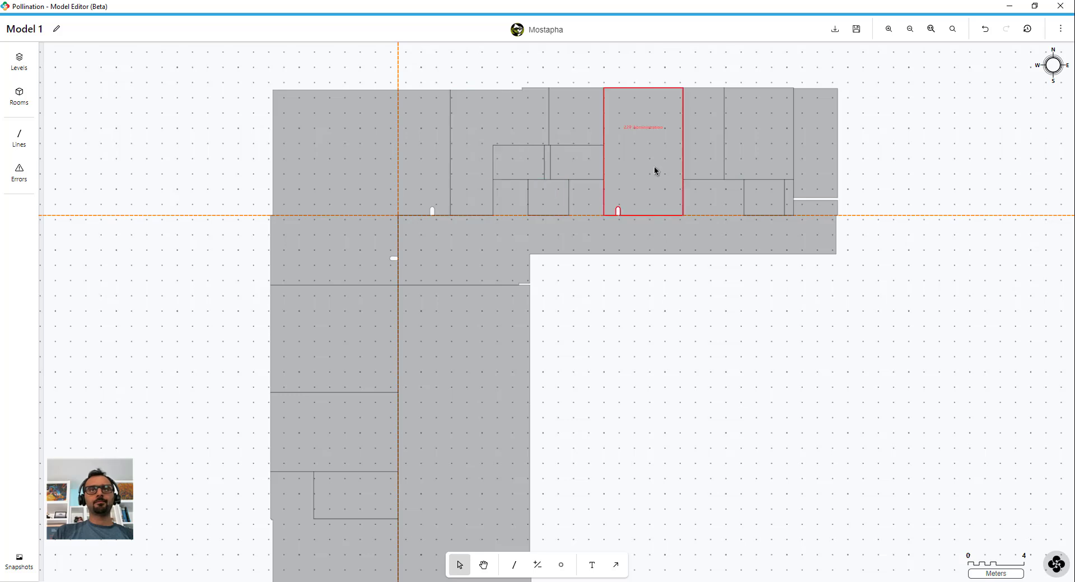
pyautogui.keyDown('shift'); pyautogui.click(421, 163); pyautogui.keyUp('shift')
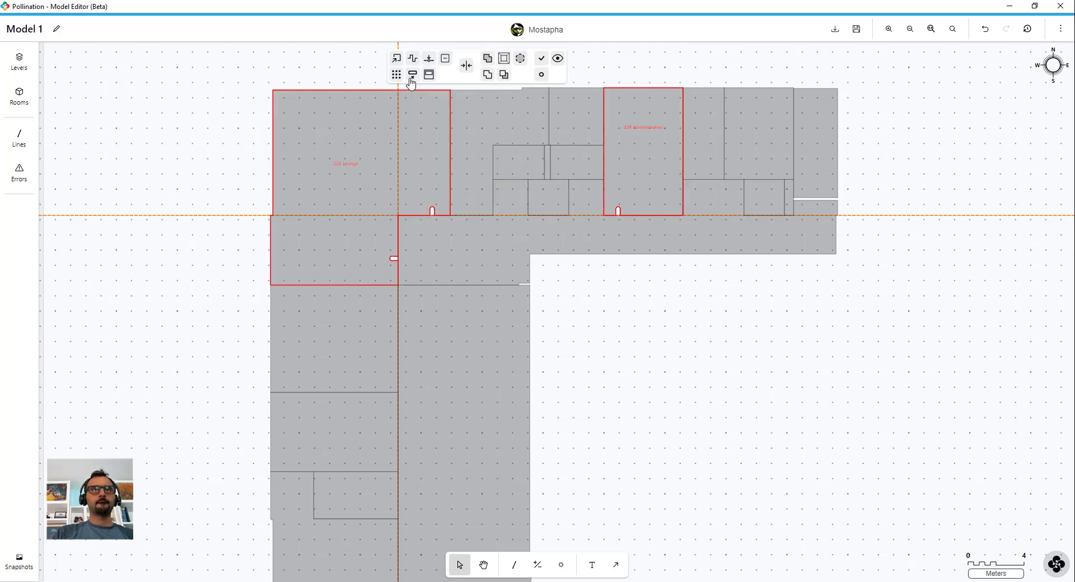
pyautogui.click(413, 58)
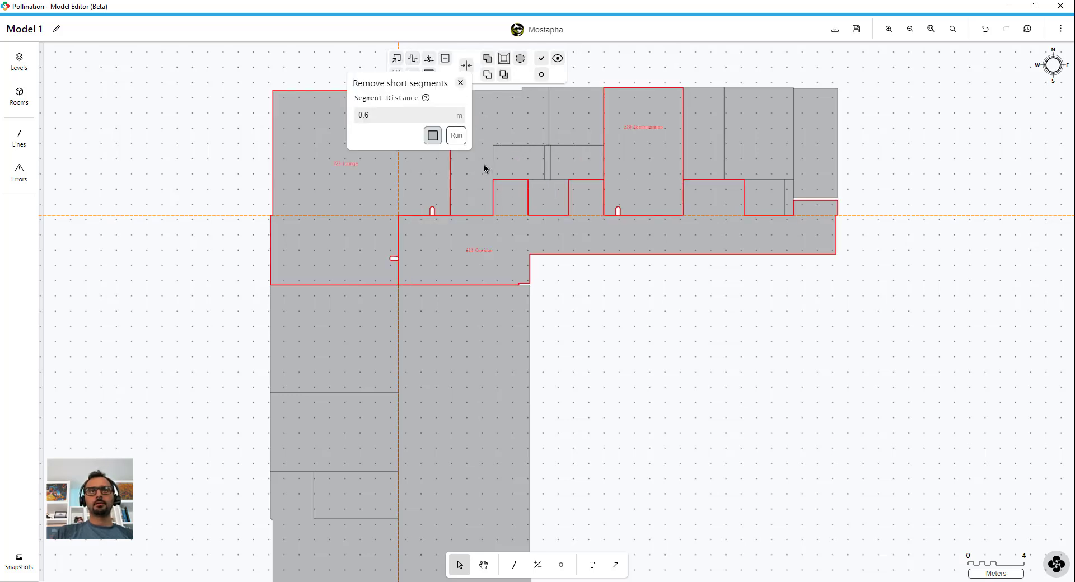
pyautogui.click(457, 136)
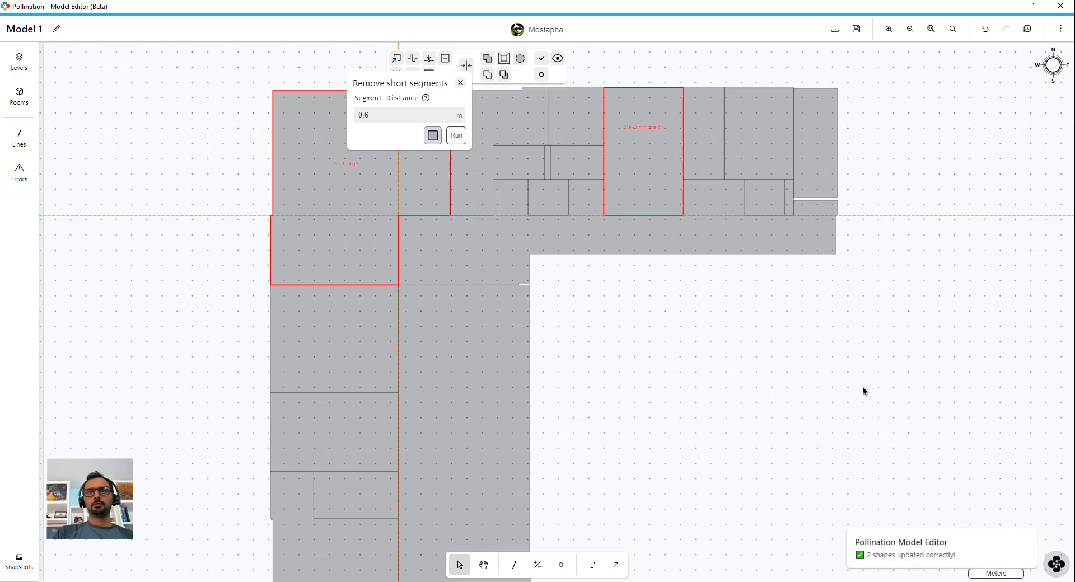
# Select every room on the floor and clean up the redundant vertices in their outlines.
pyautogui.click(918, 176)
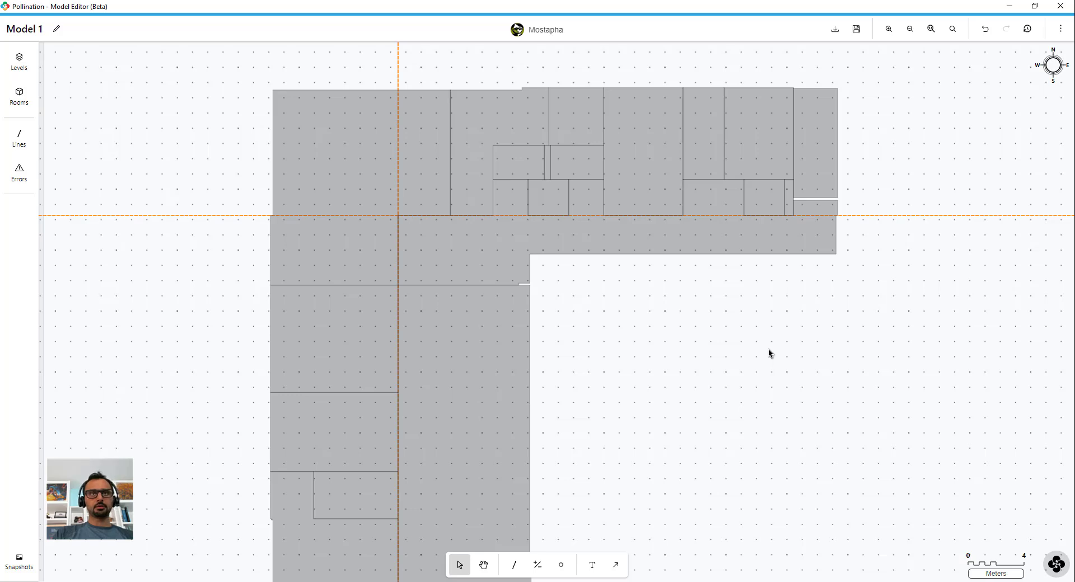
pyautogui.hotkey('ctrl', 'a')
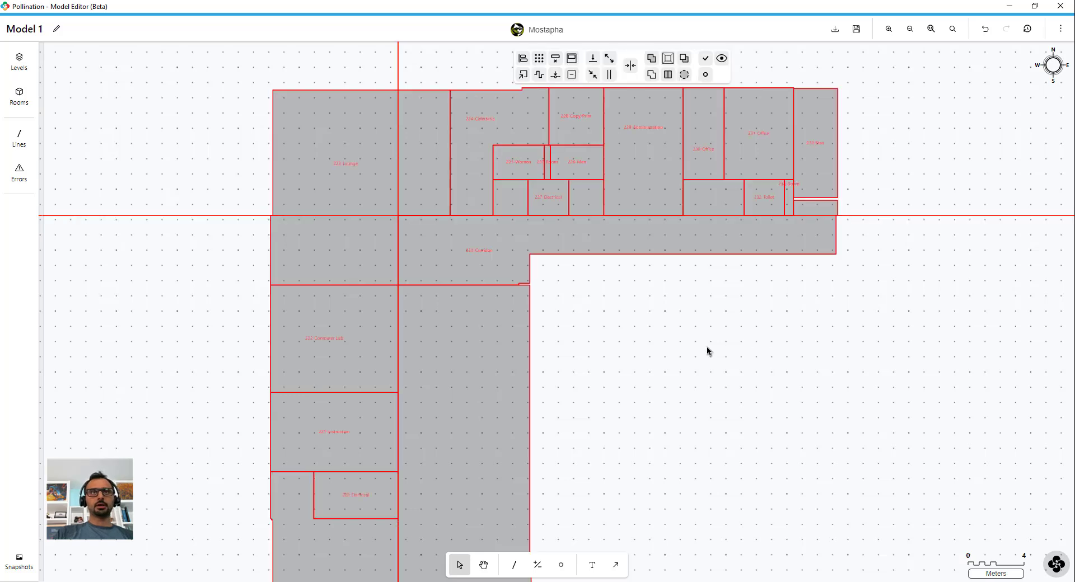
pyautogui.click(555, 75)
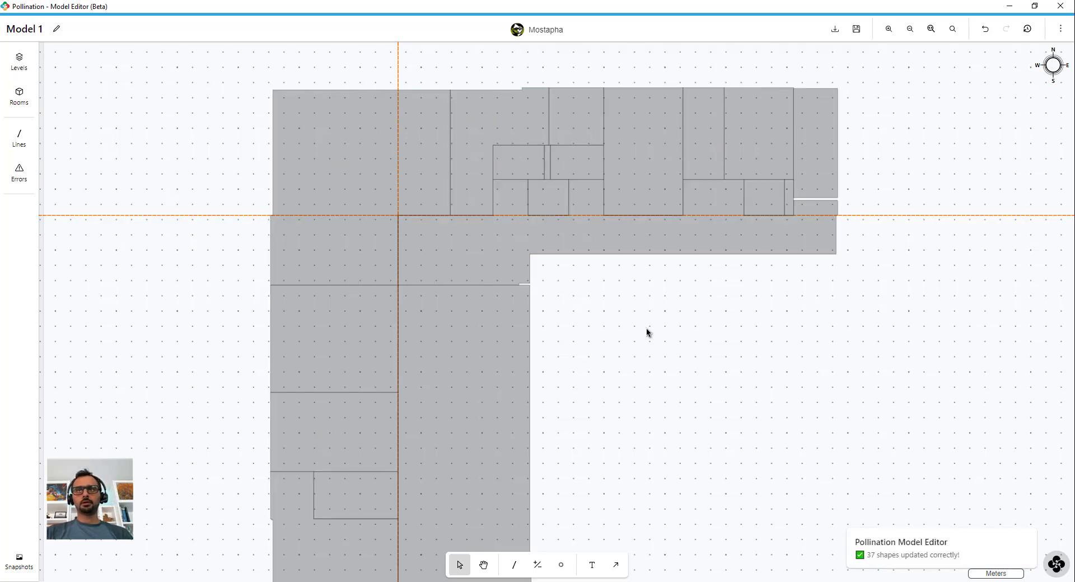
# Pull 234-Corridor to the adjoining 233-Stair with a pull distance of 1 m to close their gap.
pyautogui.scroll(3, 811, 216)
pyautogui.click(812, 175)
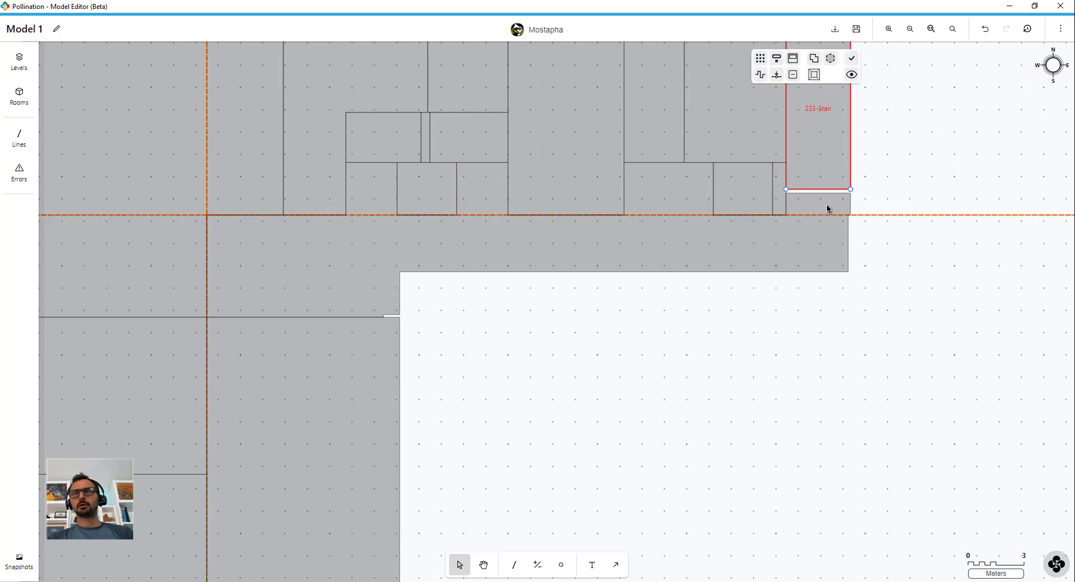
pyautogui.keyDown('shift'); pyautogui.click(826, 227); pyautogui.keyUp('shift')
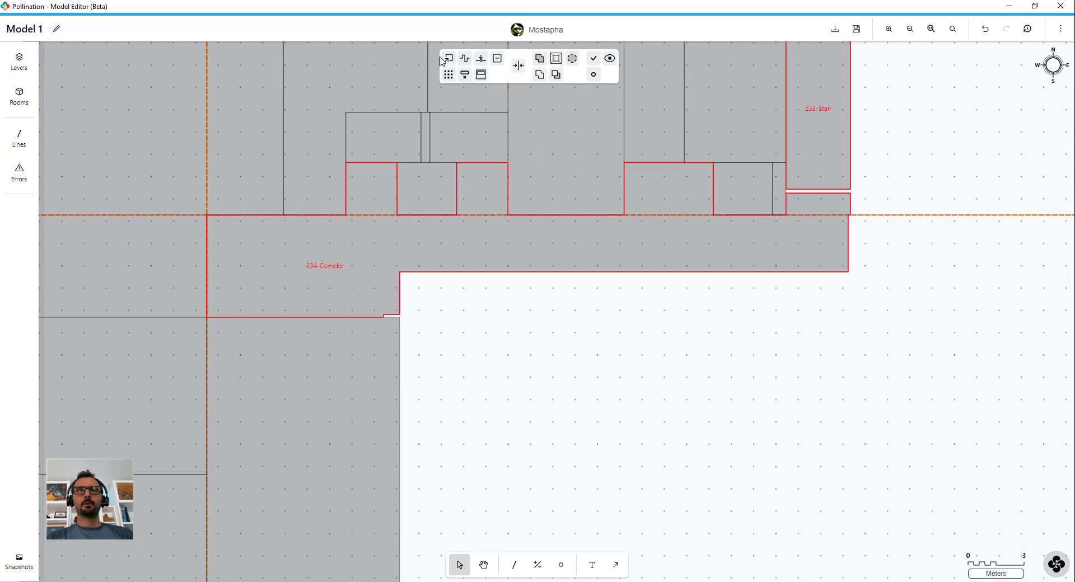
pyautogui.click(448, 59)
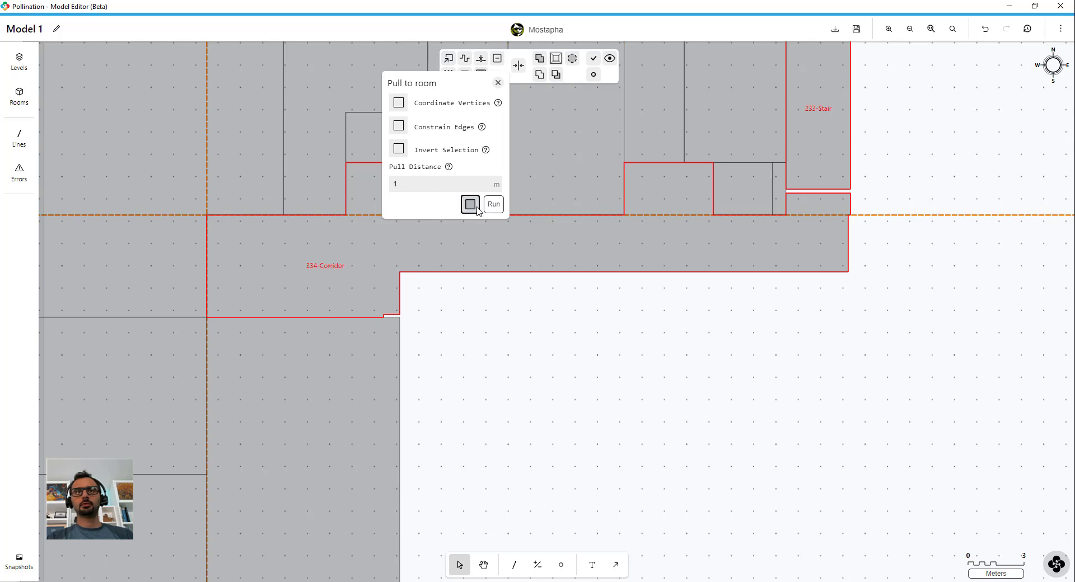
pyautogui.click(494, 206)
# Pull the stair at the east end of the south wing to its corridor with a 1 m pull distance.
pyautogui.scroll(-5, 728, 168)
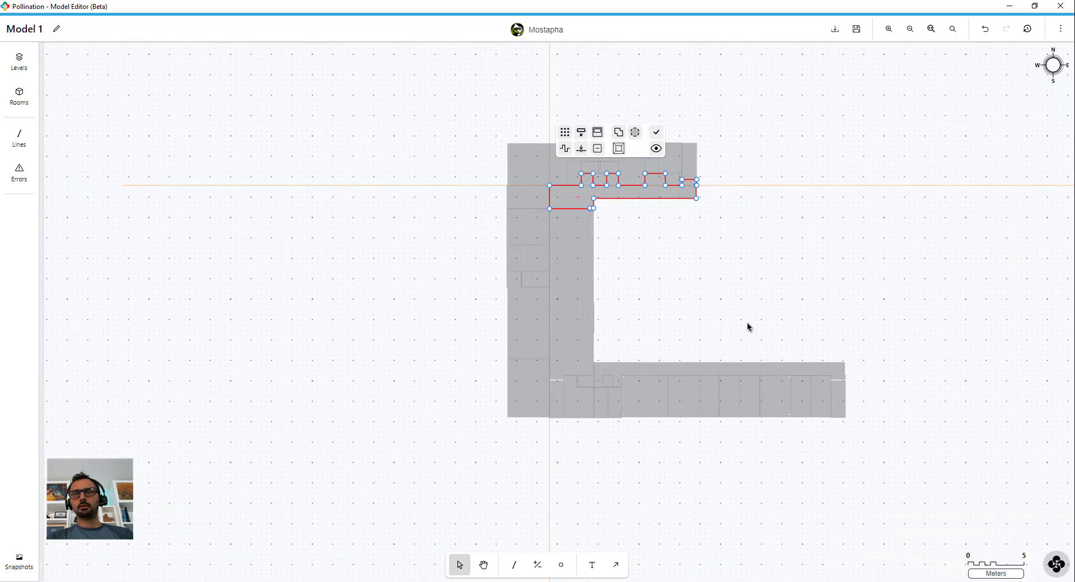
pyautogui.scroll(5, 840, 387)
pyautogui.scroll(1, 813, 360)
pyautogui.click(773, 323)
pyautogui.keyDown('shift'); pyautogui.click(765, 358); pyautogui.keyUp('shift')
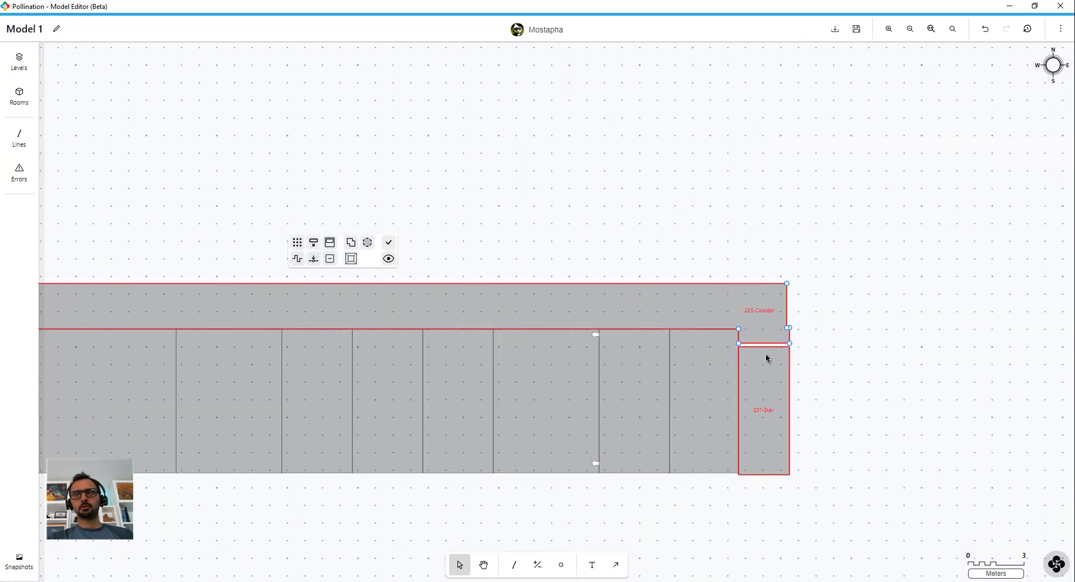
pyautogui.click(276, 243)
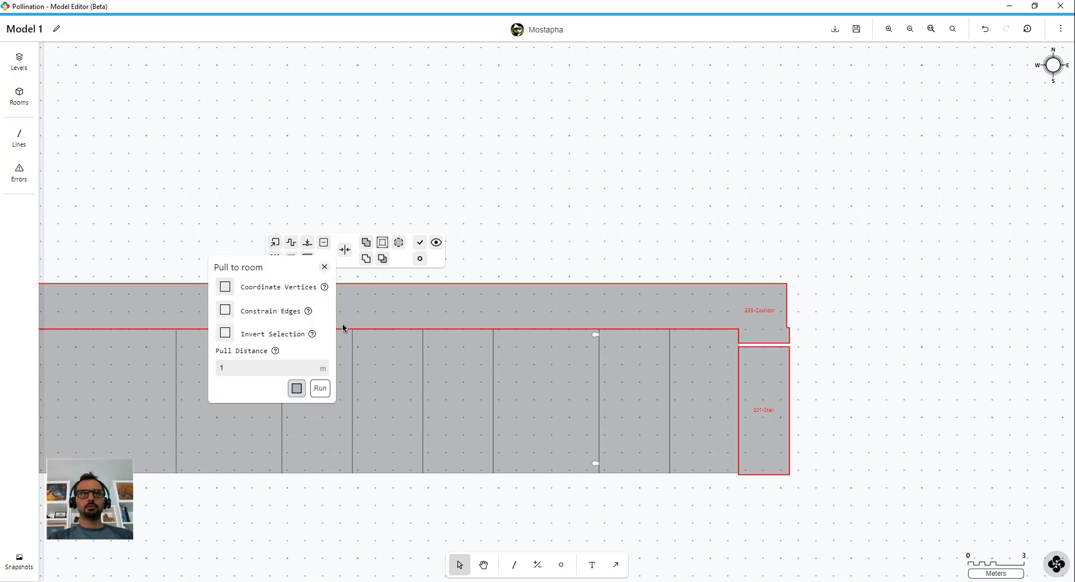
pyautogui.click(320, 387)
# Pull 217-Stair to the large central room above it with a pull distance of 1 m.
pyautogui.scroll(-2, 900, 242)
pyautogui.scroll(-2, 901, 241)
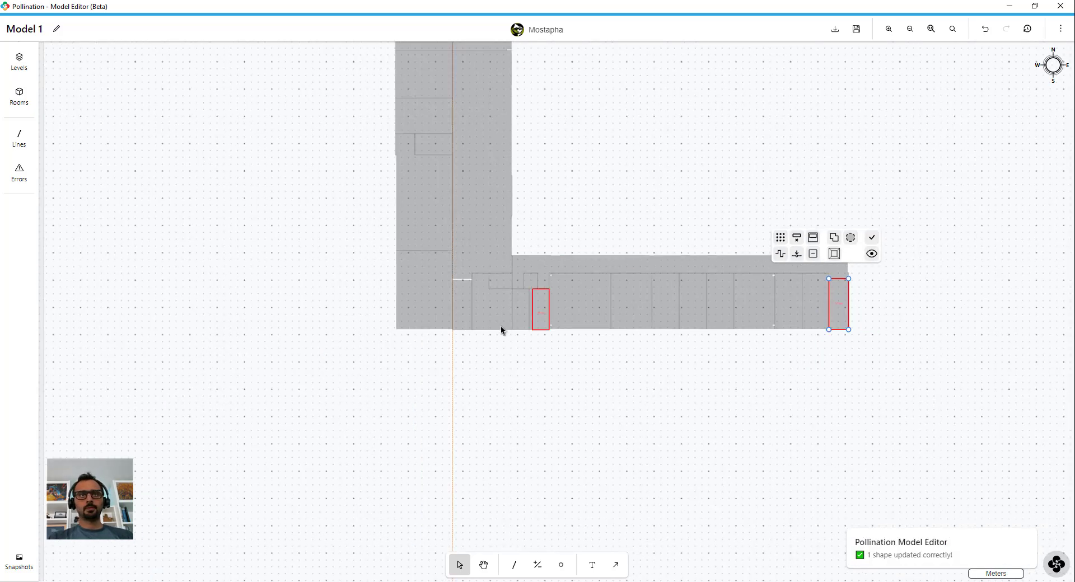
pyautogui.scroll(5, 460, 273)
pyautogui.click(507, 220)
pyautogui.keyDown('shift'); pyautogui.click(491, 319); pyautogui.keyUp('shift')
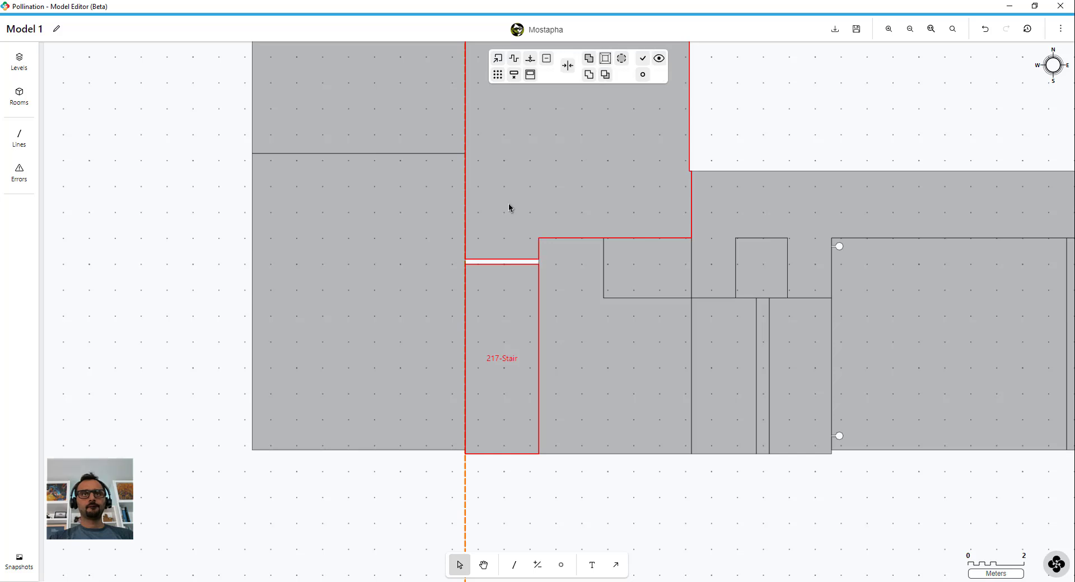
pyautogui.click(498, 58)
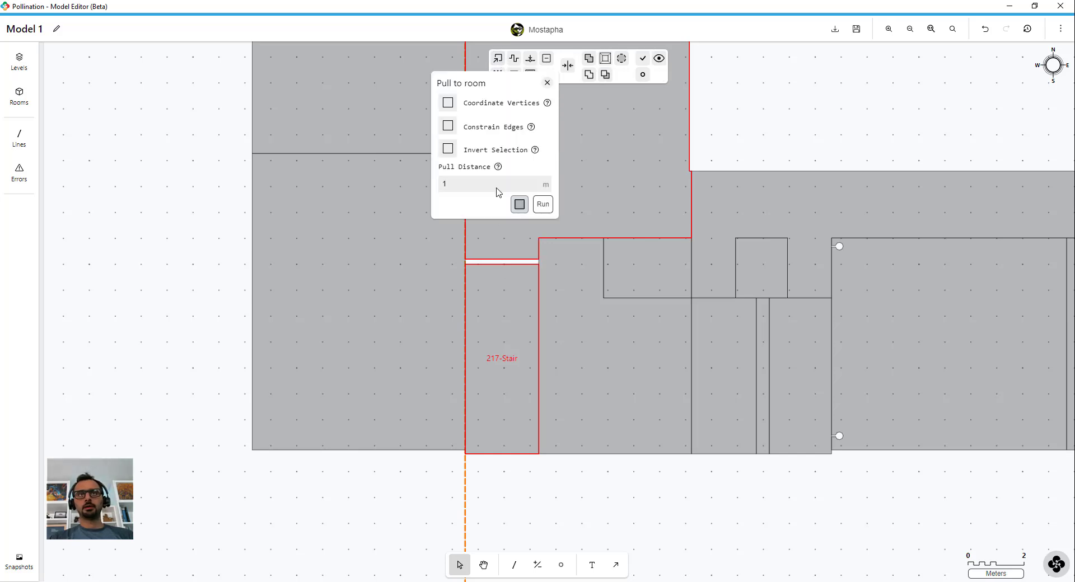
pyautogui.click(543, 204)
# Remove short segments within 0.6 m from the two south-wing rooms that have small corner notches.
pyautogui.scroll(-5, 432, 263)
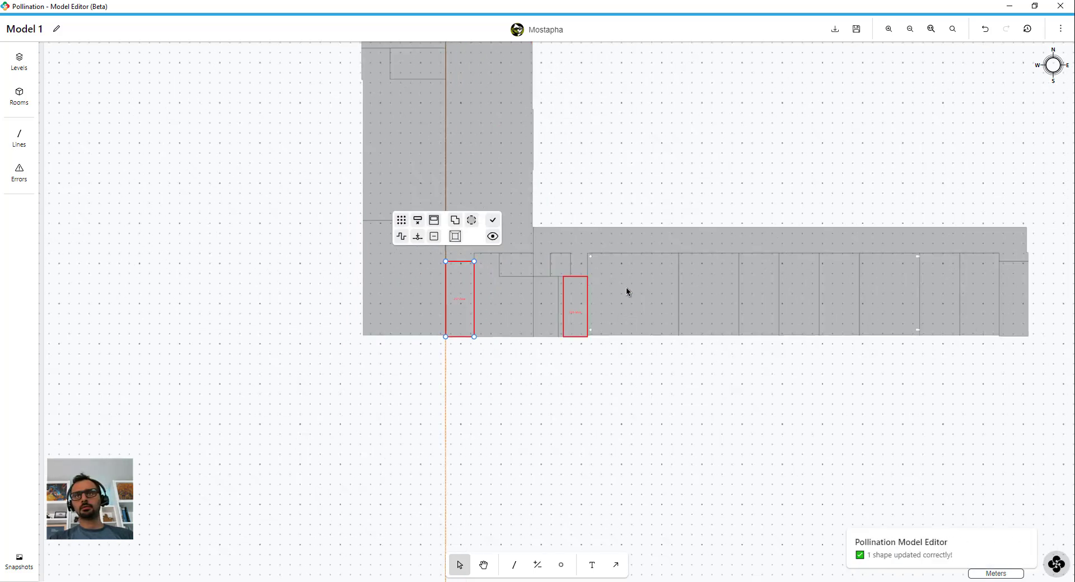
pyautogui.click(627, 286)
pyautogui.keyDown('shift'); pyautogui.click(890, 271); pyautogui.keyUp('shift')
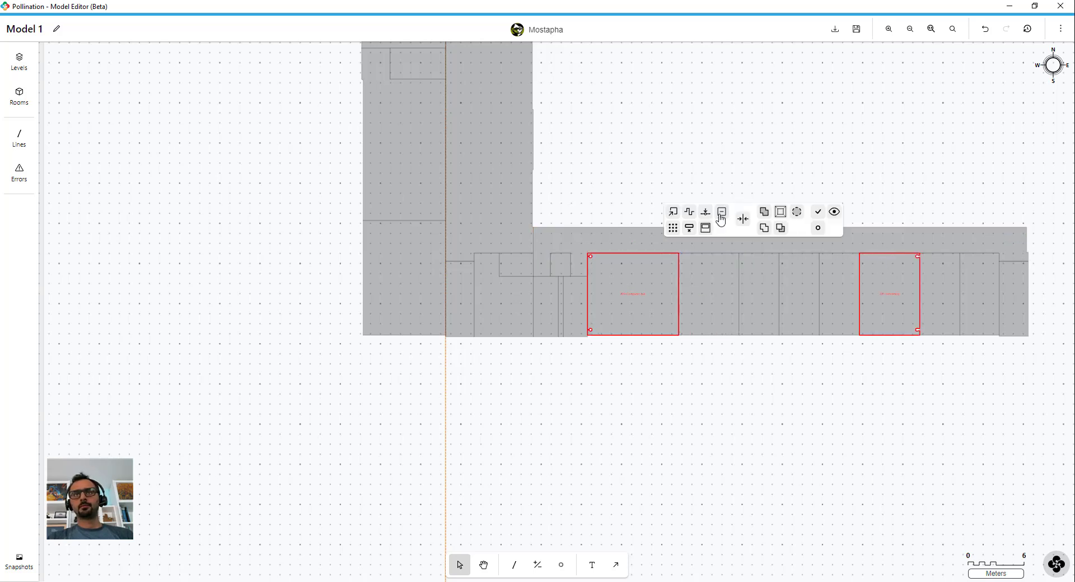
pyautogui.click(689, 212)
pyautogui.click(733, 289)
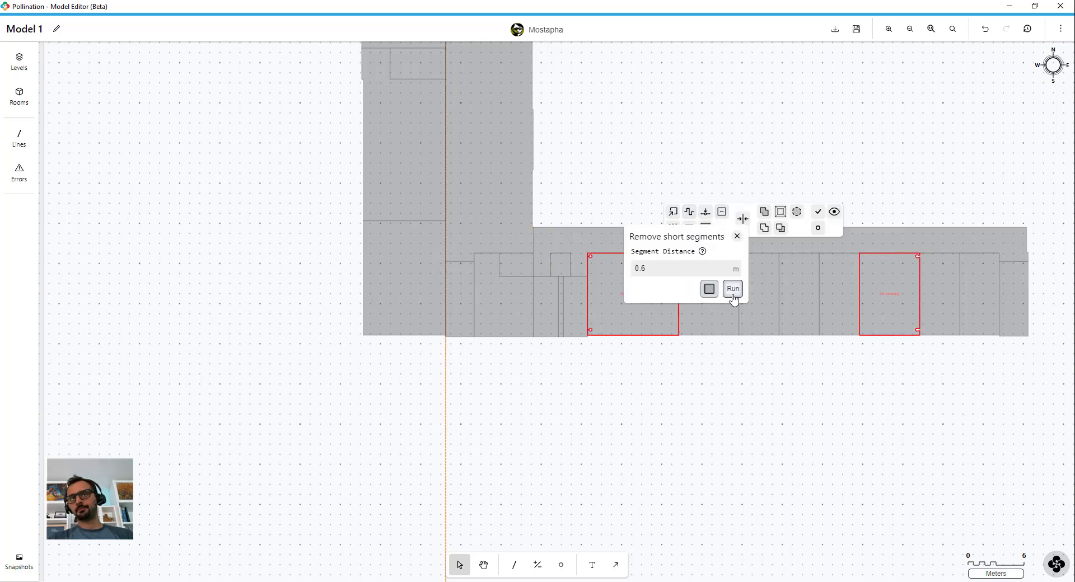
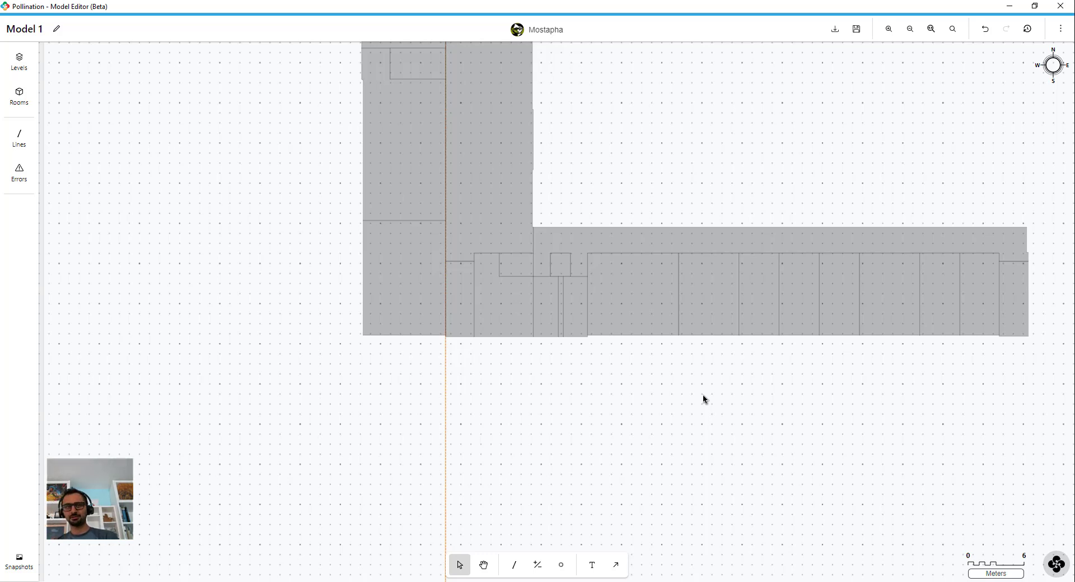
# Pull 234-Corridor to the large central room below it with a pull distance of 1 m.
pyautogui.scroll(-3, 706, 415)
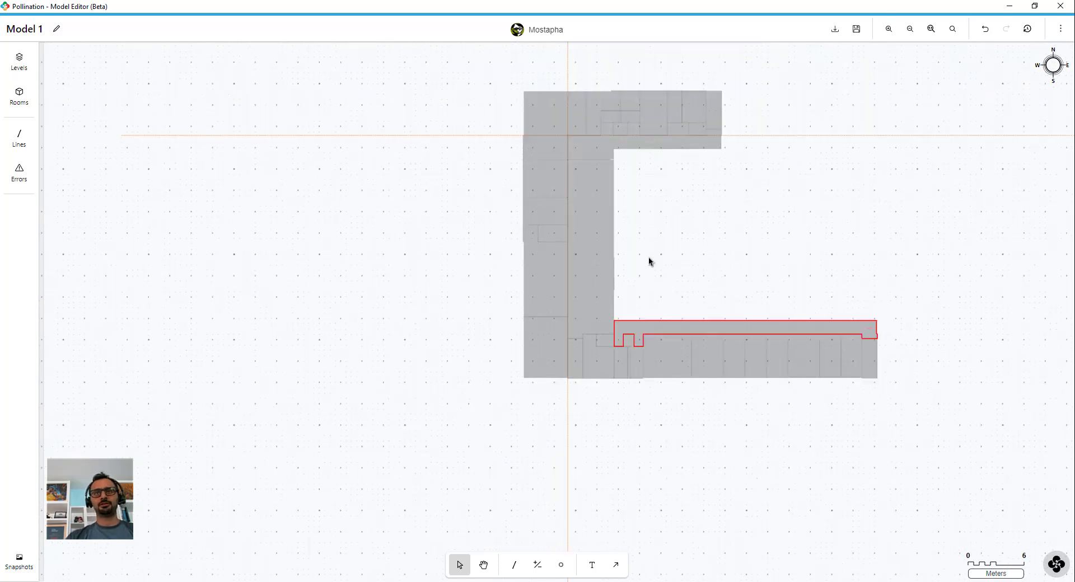
pyautogui.scroll(5, 644, 235)
pyautogui.scroll(4, 606, 123)
pyautogui.click(492, 177)
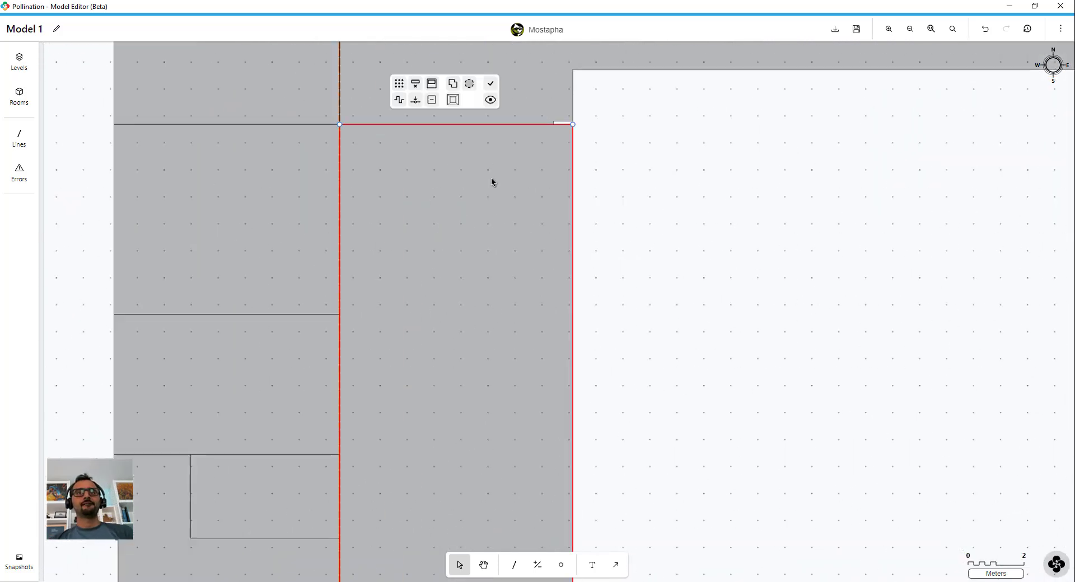
pyautogui.keyDown('shift'); pyautogui.click(543, 82); pyautogui.keyUp('shift')
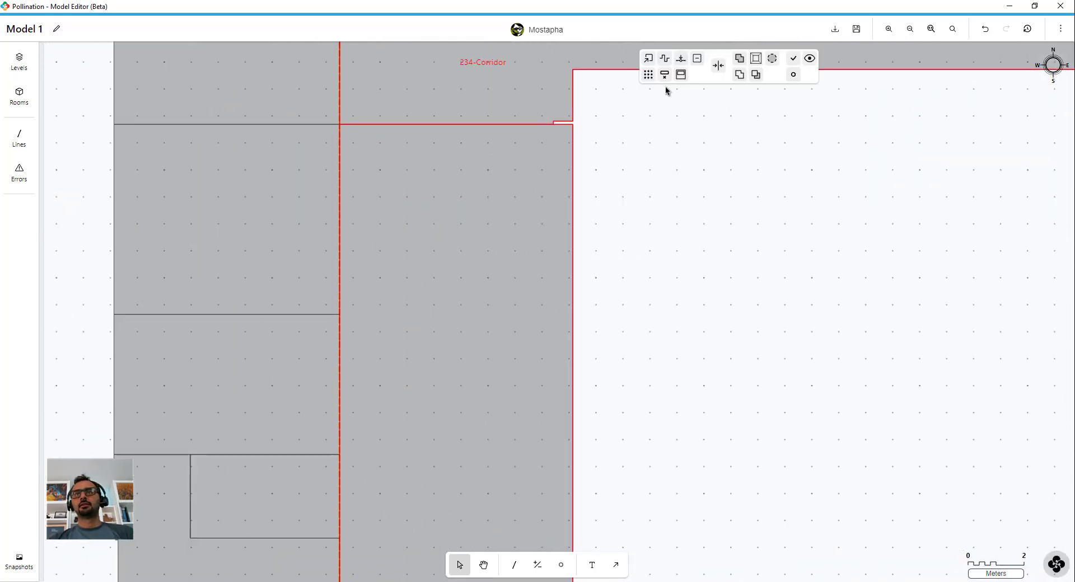
pyautogui.click(650, 61)
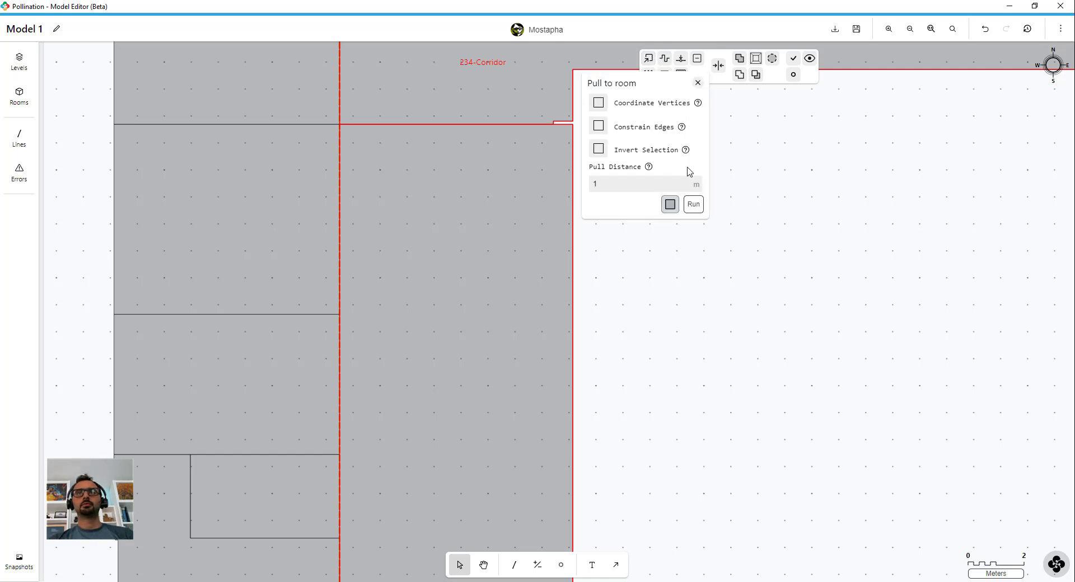
pyautogui.click(693, 205)
# Select all rooms on the floor, clean up their redundant vertices and solve the adjacencies between them.
pyautogui.scroll(-6, 676, 215)
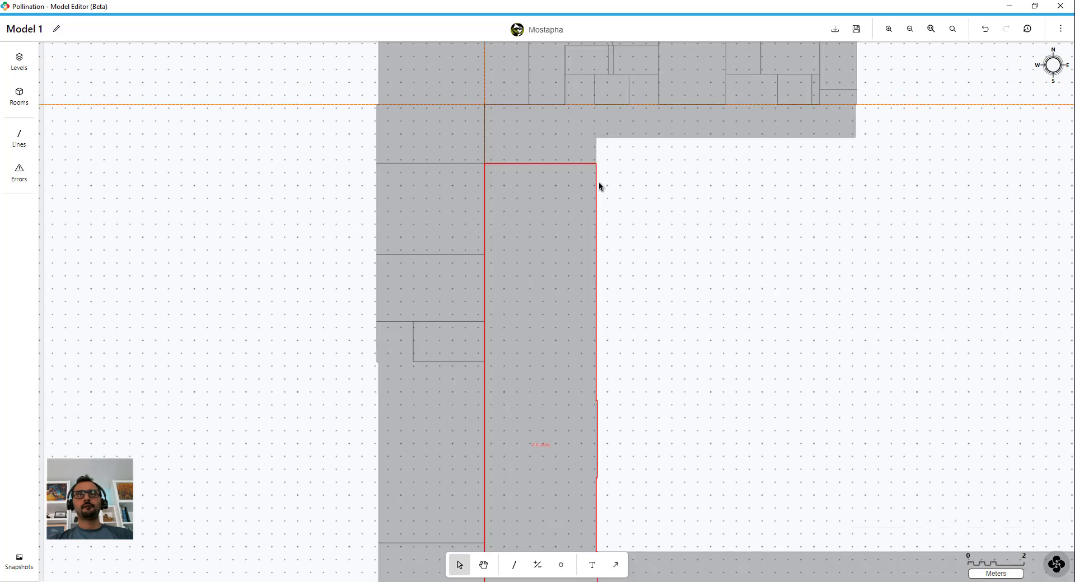
pyautogui.moveTo(647, 222); pyautogui.dragTo(626, 217, button='middle')
pyautogui.hotkey('ctrl', 'a')
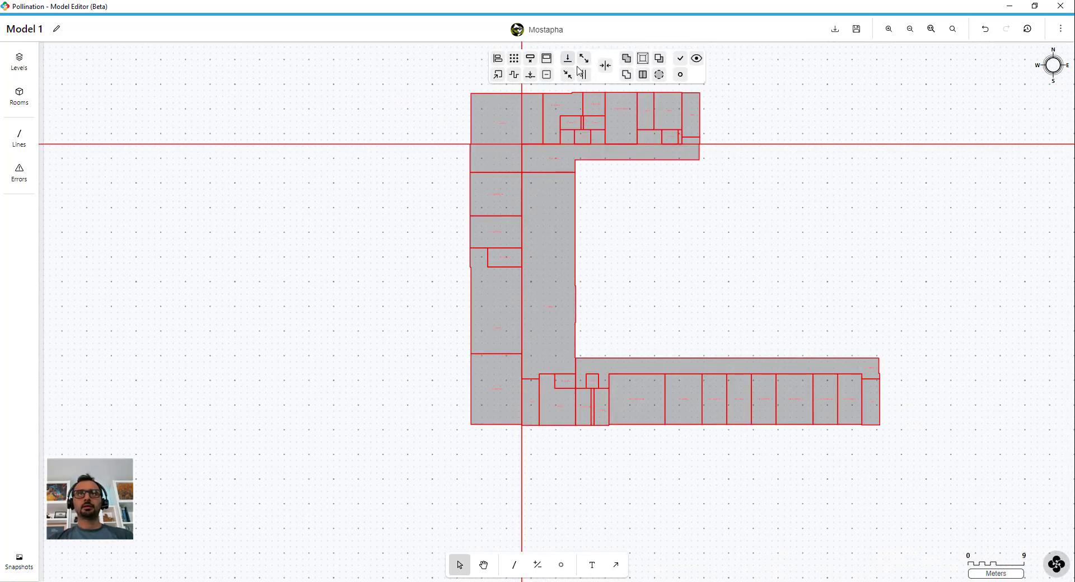
pyautogui.click(529, 76)
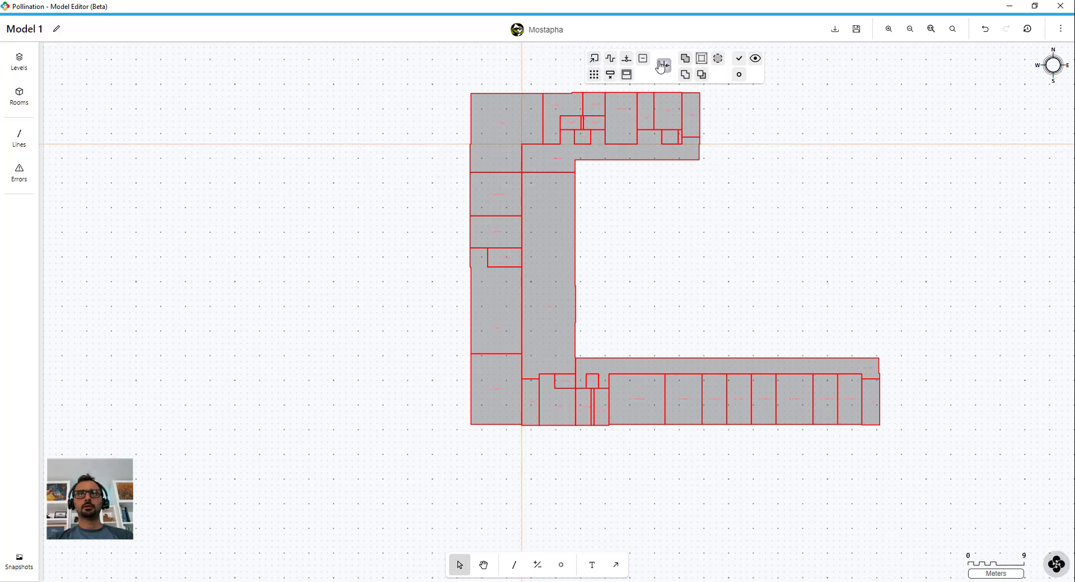
pyautogui.click(663, 66)
pyautogui.click(710, 131)
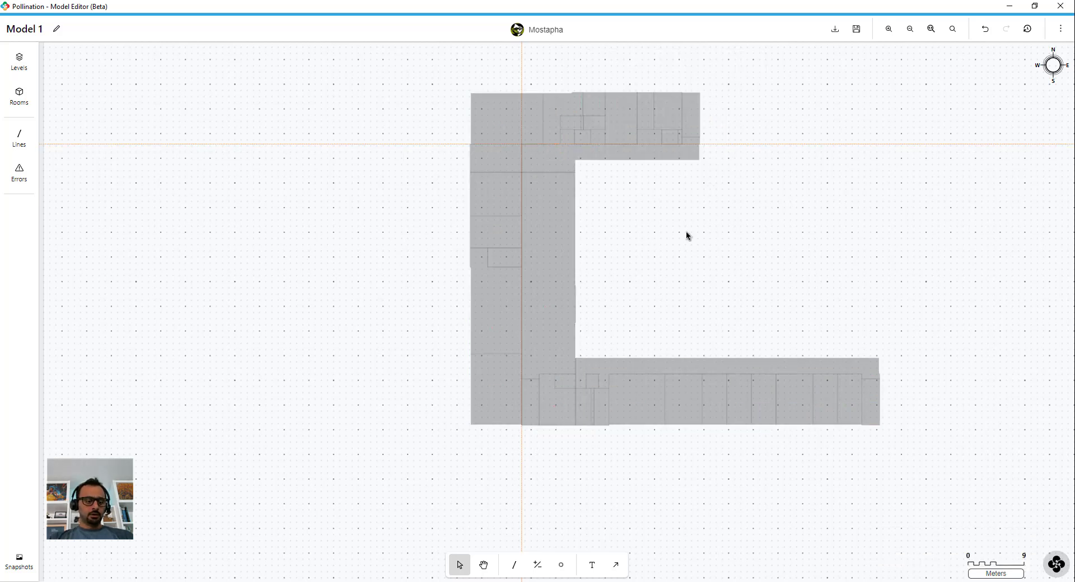
pyautogui.hotkey('ctrl', 'a')
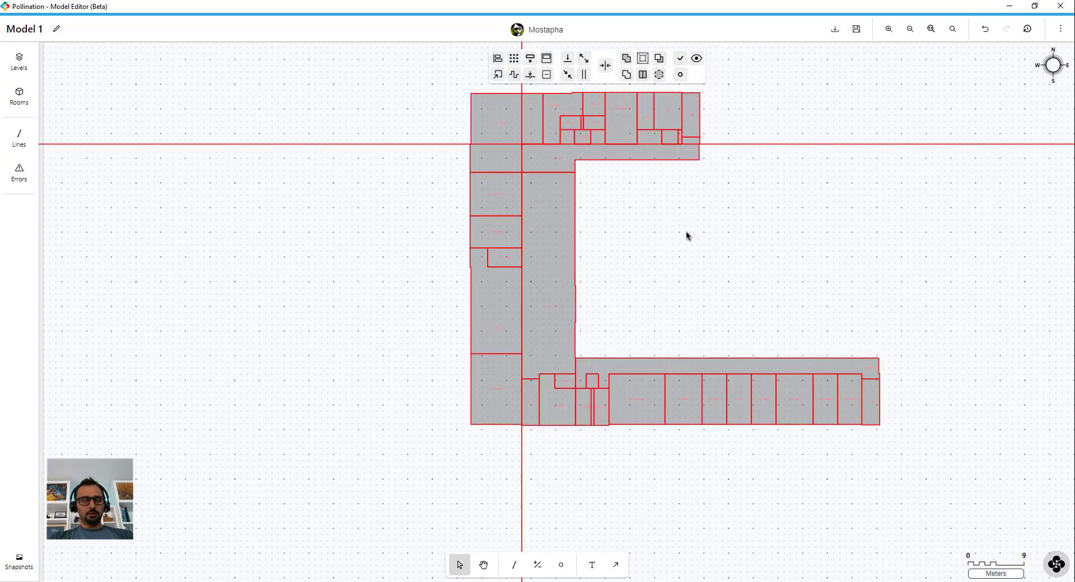
pyautogui.click(686, 230)
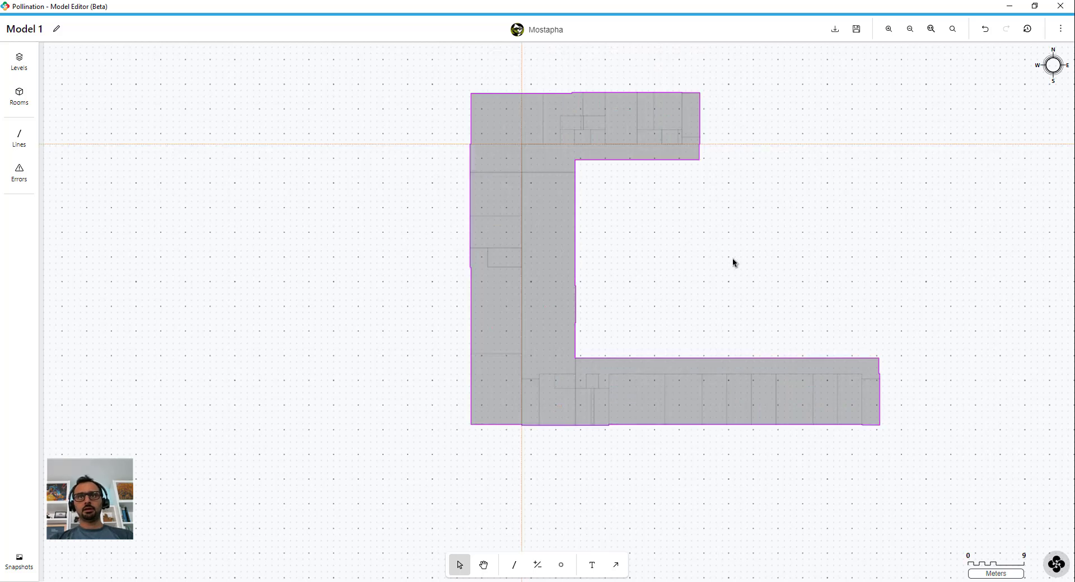
pyautogui.moveTo(734, 257); pyautogui.dragTo(638, 306, button='middle')
# Make the 01 - Entry Level visible together with 02 - Floor and compare the room layouts of both levels.
pyautogui.click(19, 61)
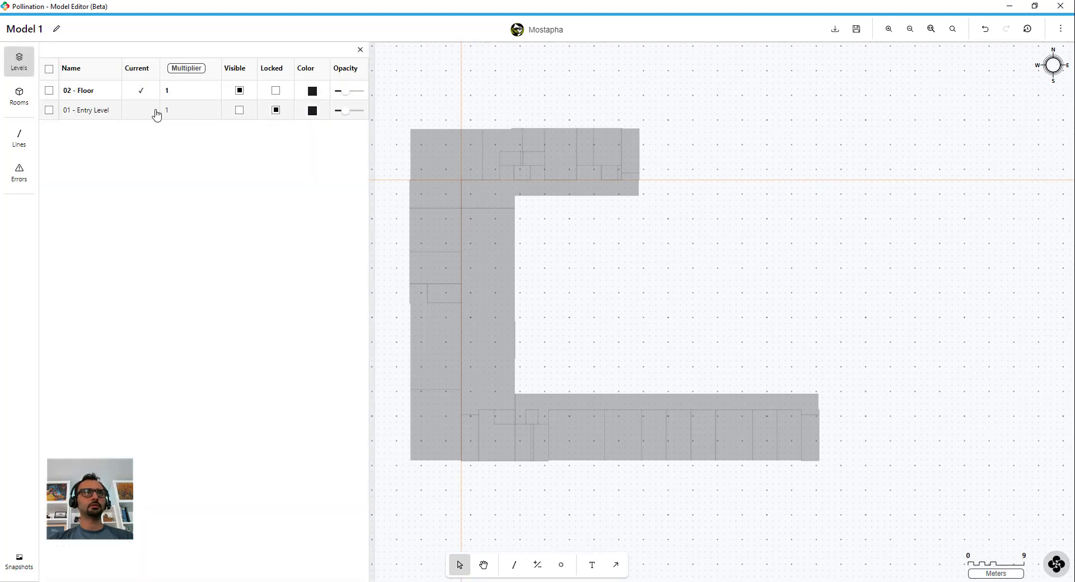
pyautogui.click(239, 110)
pyautogui.scroll(10, 511, 431)
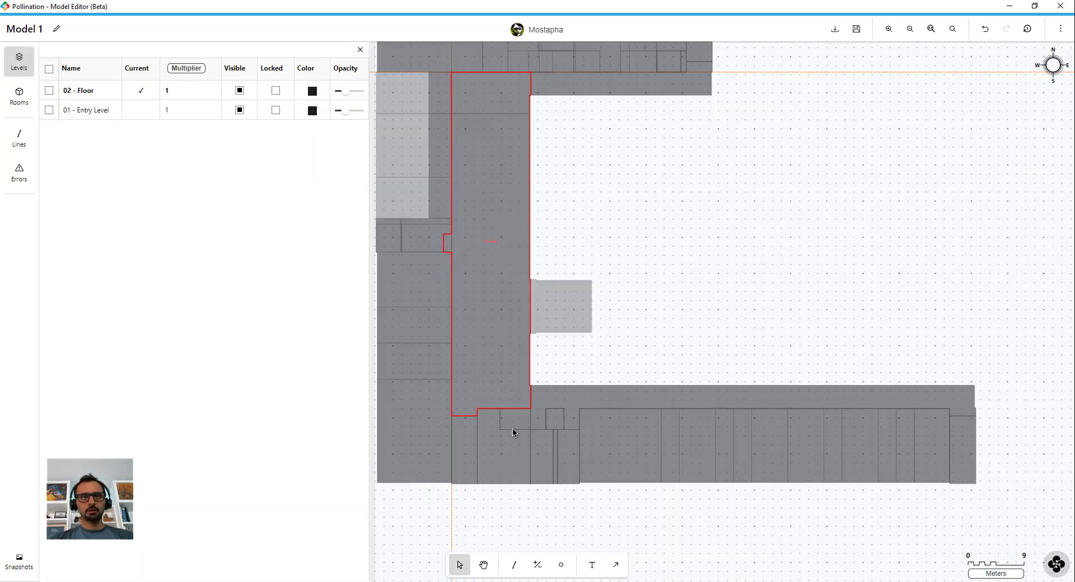
pyautogui.scroll(-10, 504, 401)
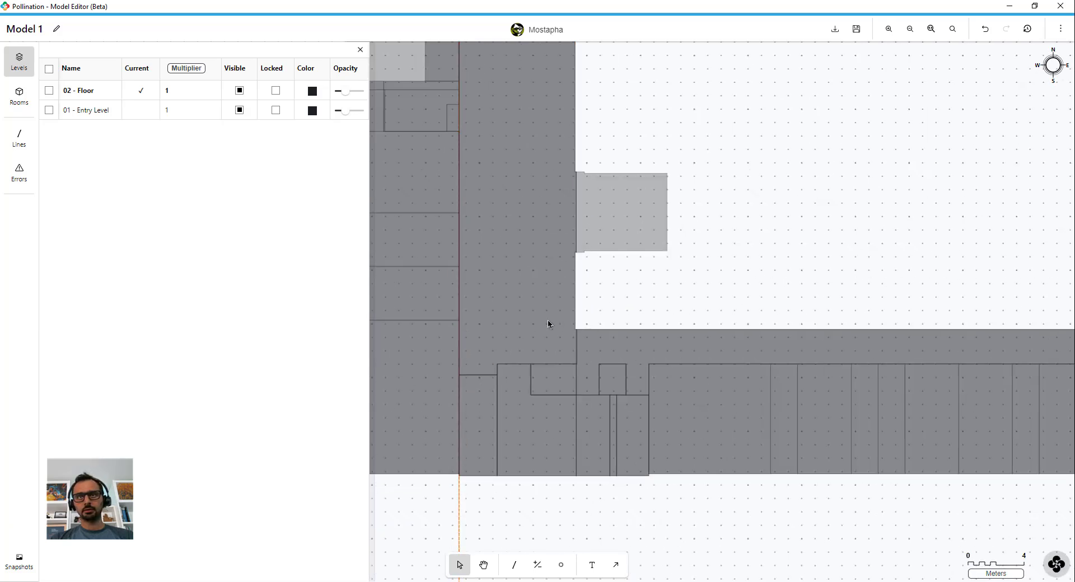
# Find the adjacency gaps between all rooms of both visible levels with a gap distance of 0.05 m.
pyautogui.scroll(10, 723, 312)
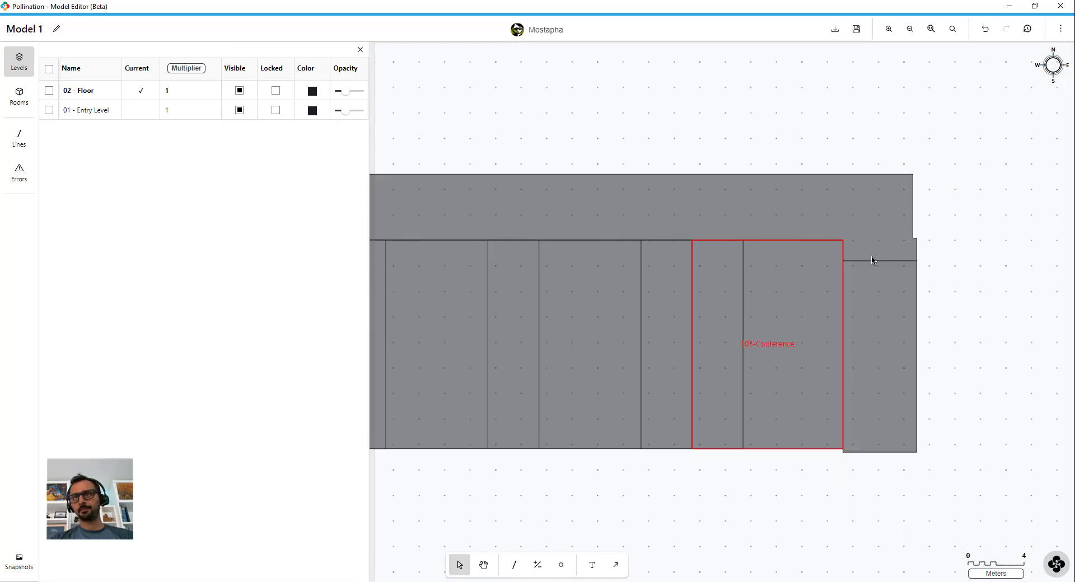
pyautogui.scroll(5, 885, 267)
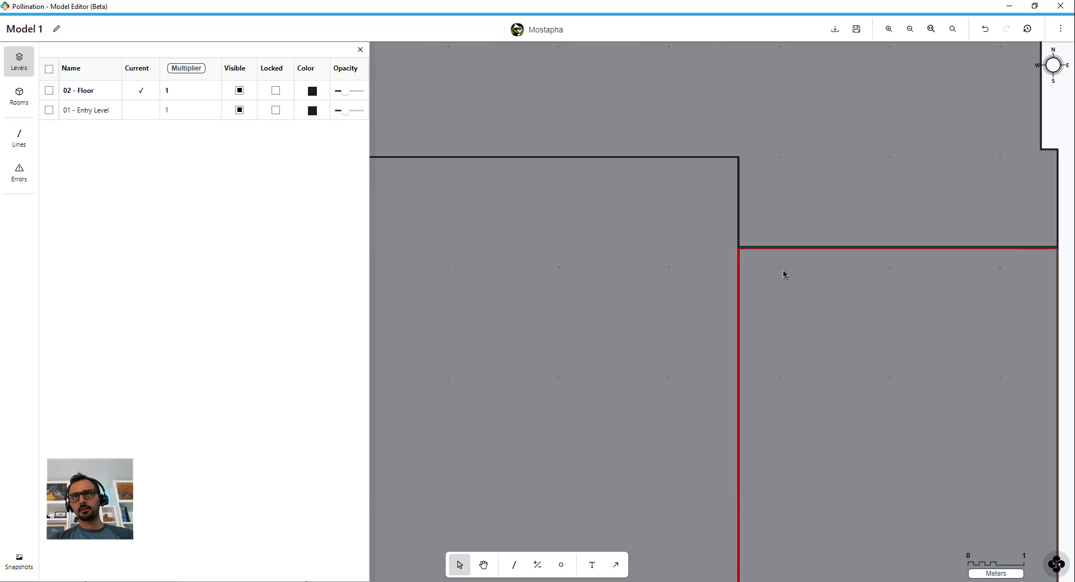
pyautogui.scroll(-10, 872, 271)
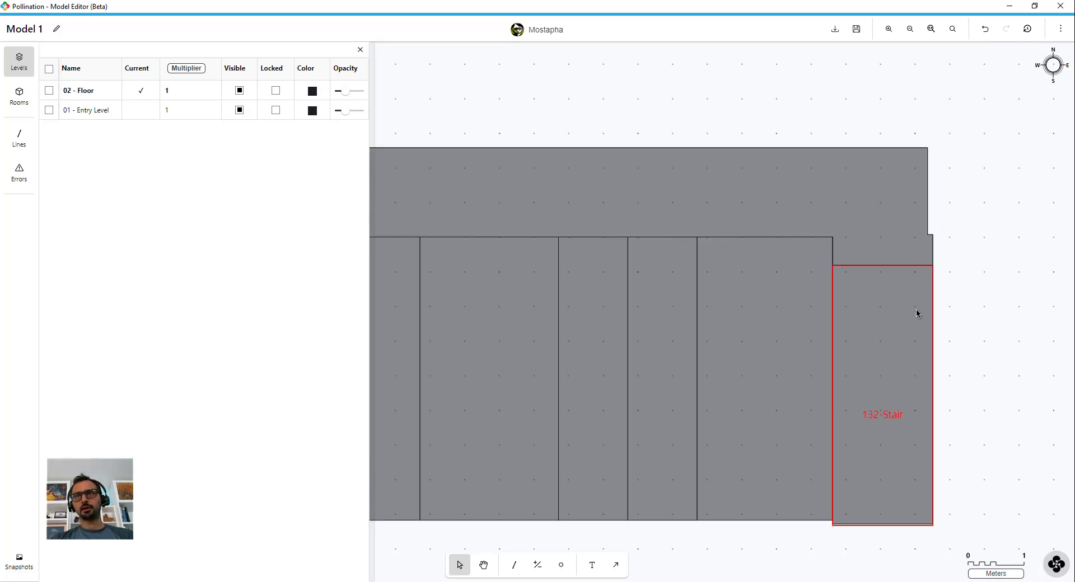
pyautogui.scroll(-3, 801, 183)
pyautogui.scroll(10, 788, 204)
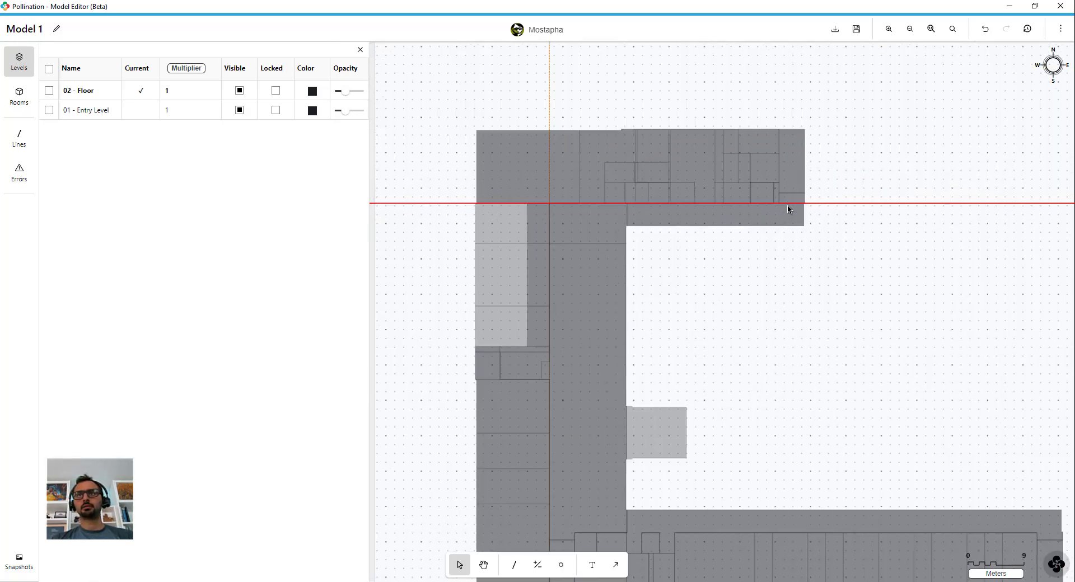
pyautogui.scroll(-5, 728, 193)
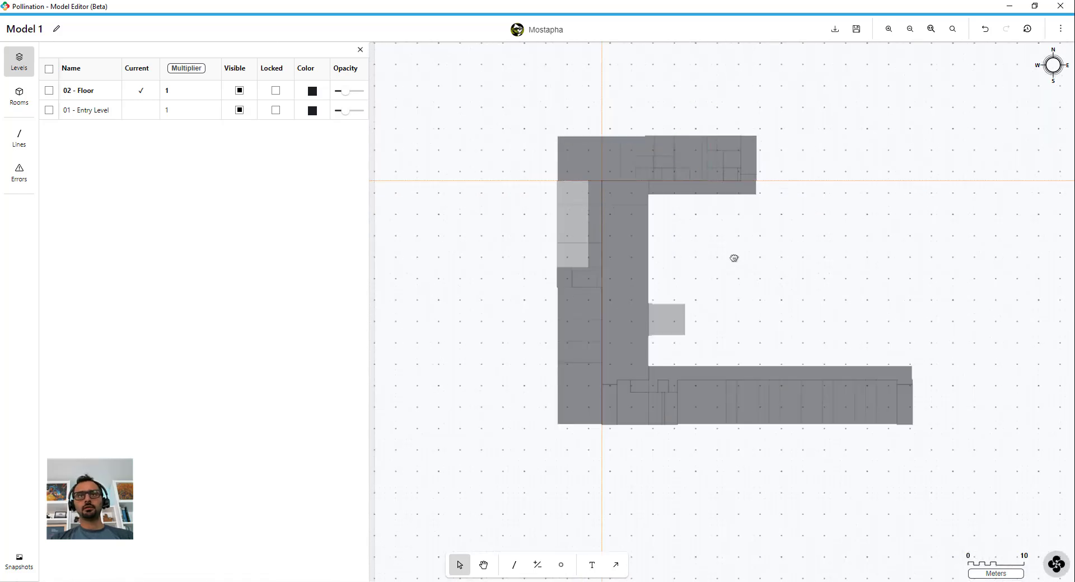
pyautogui.scroll(3, 700, 250)
pyautogui.hotkey('ctrl', 'a')
pyautogui.click(674, 75)
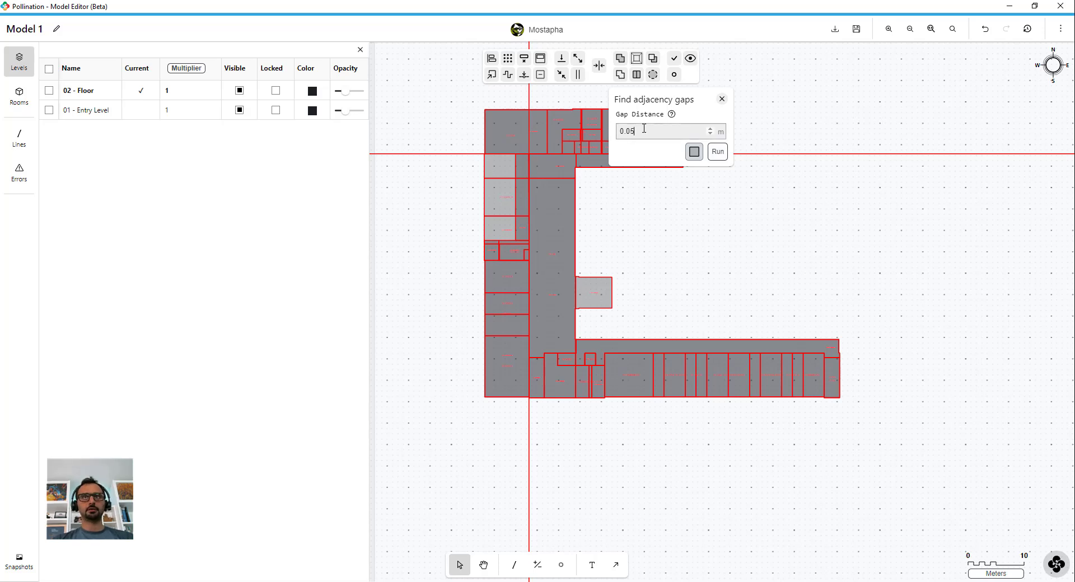
pyautogui.click(717, 151)
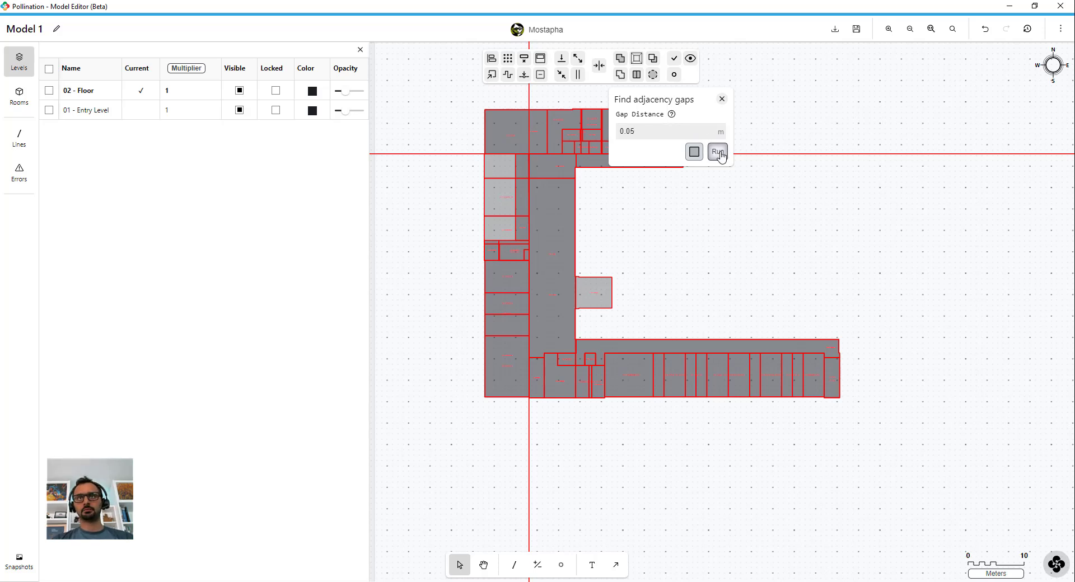
pyautogui.click(822, 232)
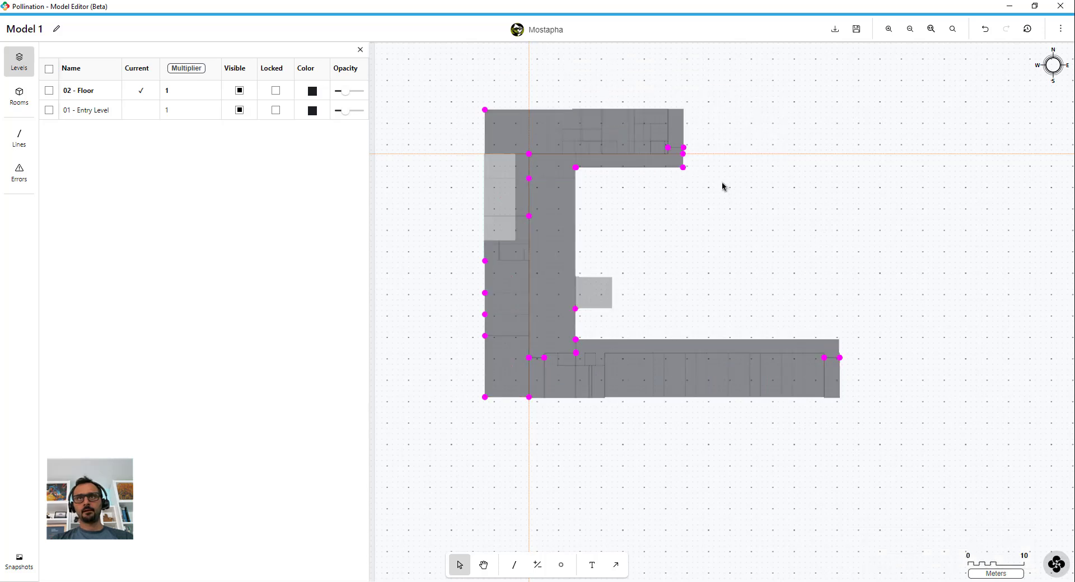
# Inspect the marked adjacency gaps at the east end and the corridor junction, and delete all the gap markers.
pyautogui.scroll(3, 828, 381)
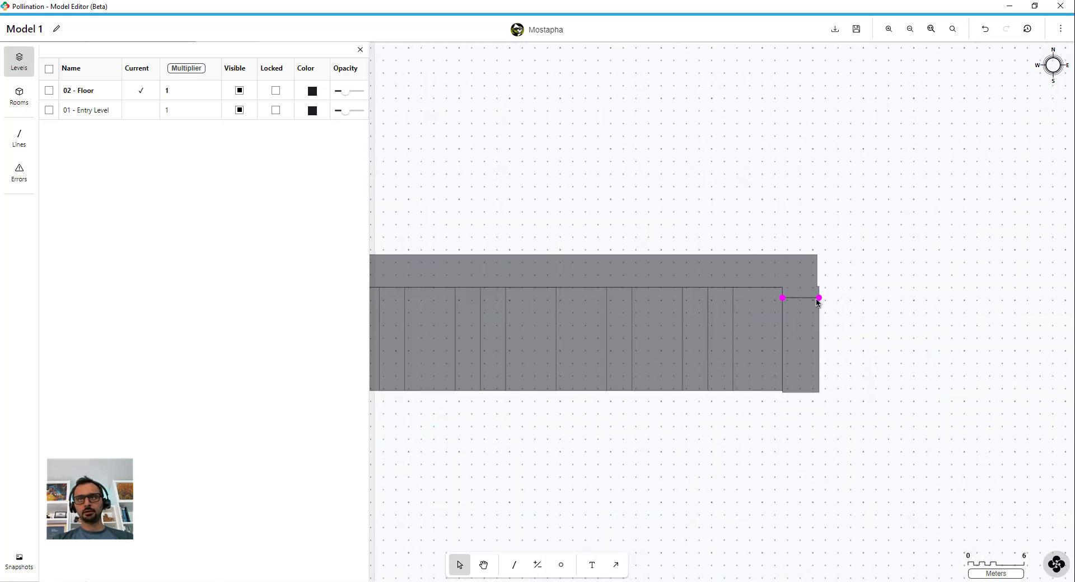
pyautogui.scroll(-3, 945, 321)
pyautogui.scroll(10, 688, 307)
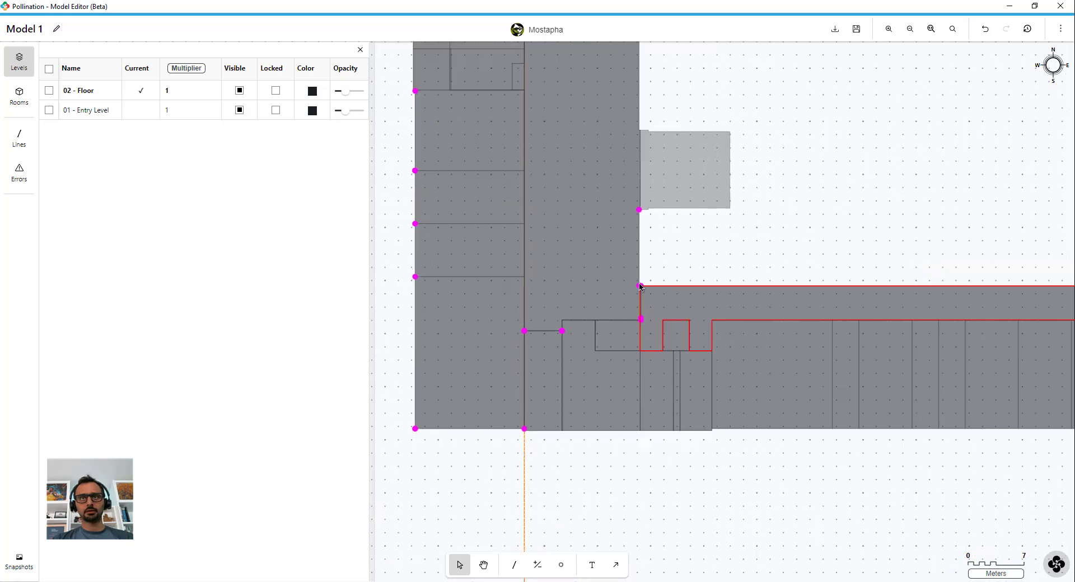
pyautogui.scroll(10, 621, 272)
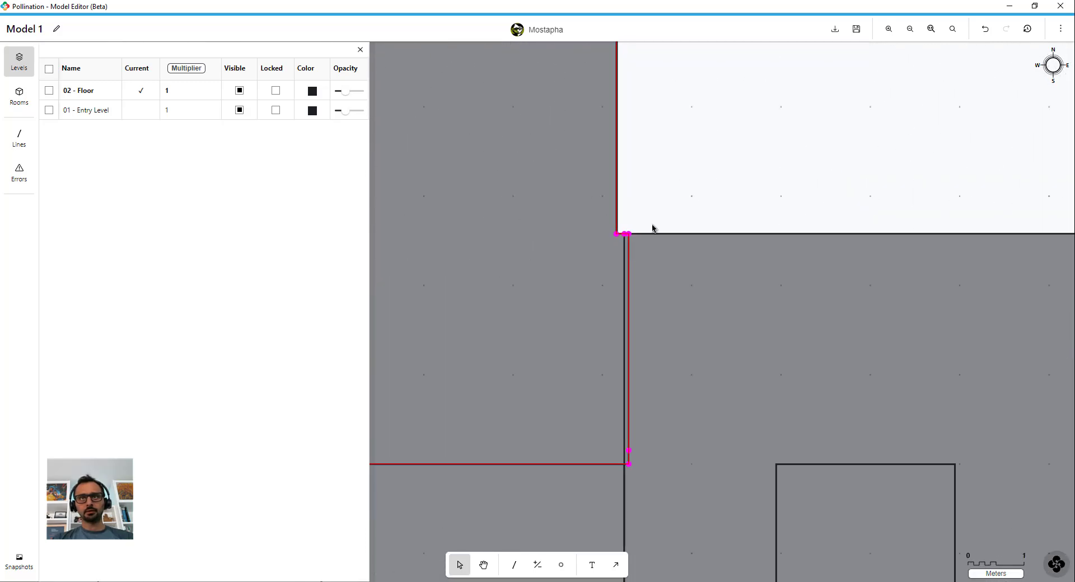
pyautogui.scroll(-10, 621, 242)
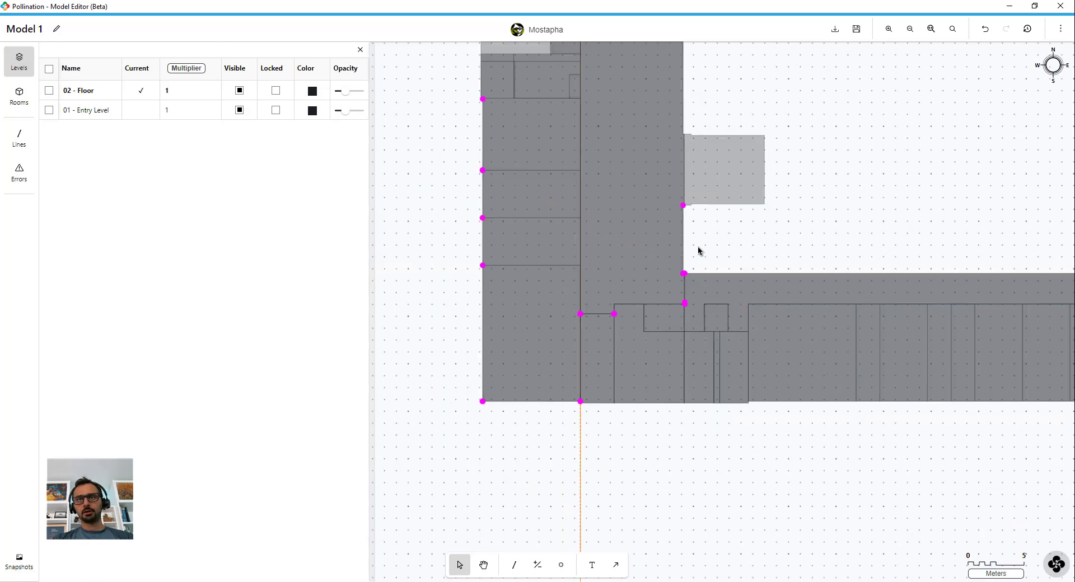
pyautogui.scroll(-3, 699, 247)
pyautogui.moveTo(777, 168); pyautogui.dragTo(755, 212, button='right')
pyautogui.click(808, 262)
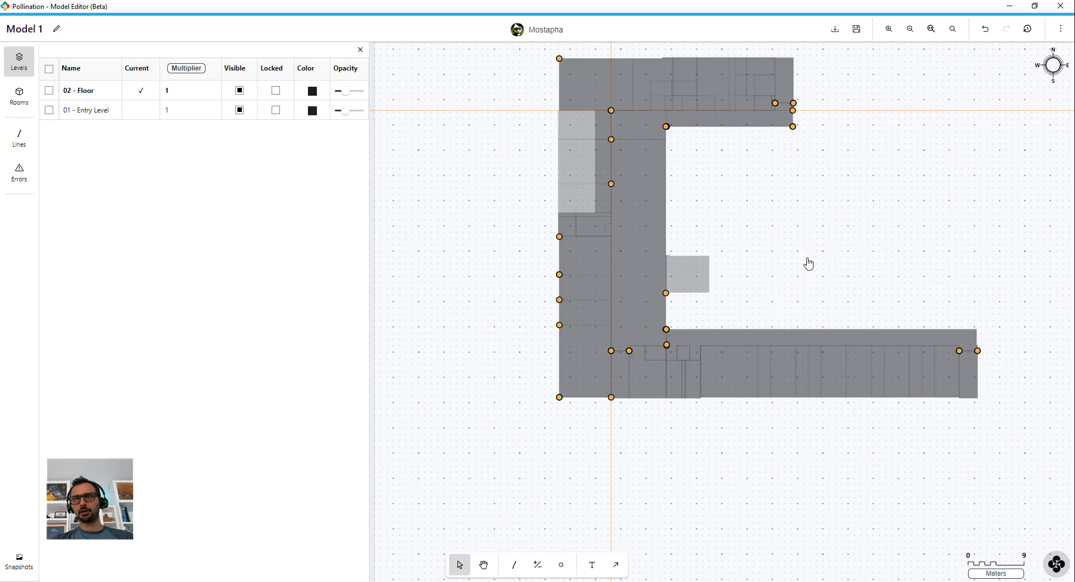
pyautogui.click(770, 277)
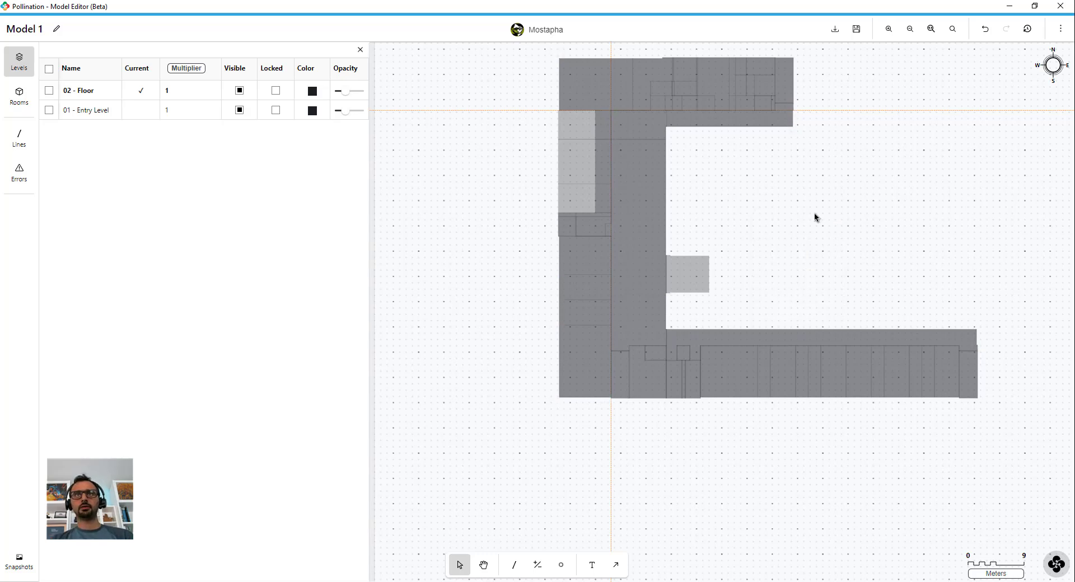
pyautogui.moveTo(815, 214); pyautogui.dragTo(789, 256, button='right')
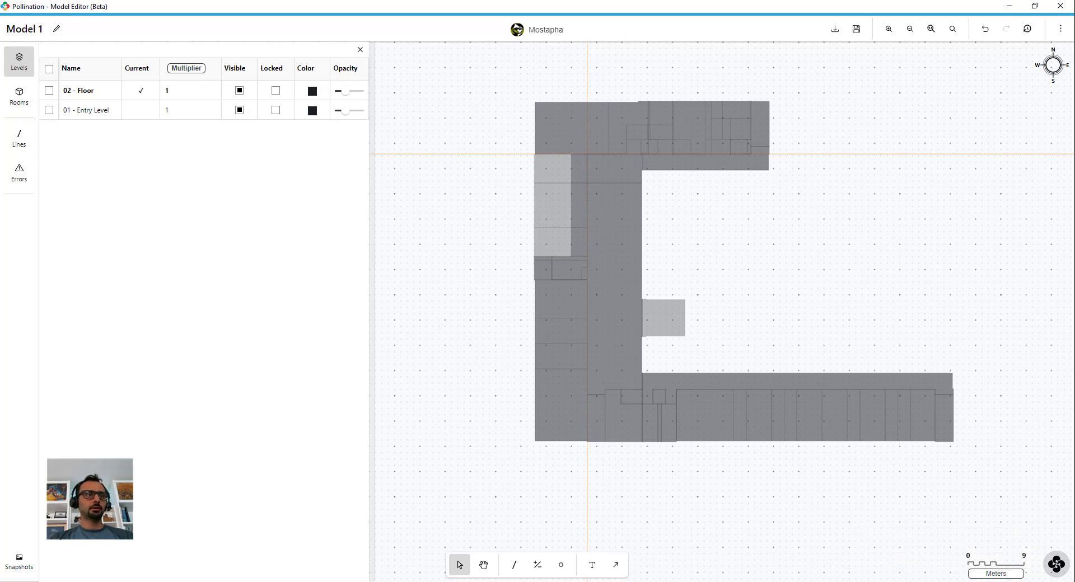
# Rename the 01 Entry Level snapshot as Full Model.
pyautogui.click(21, 562)
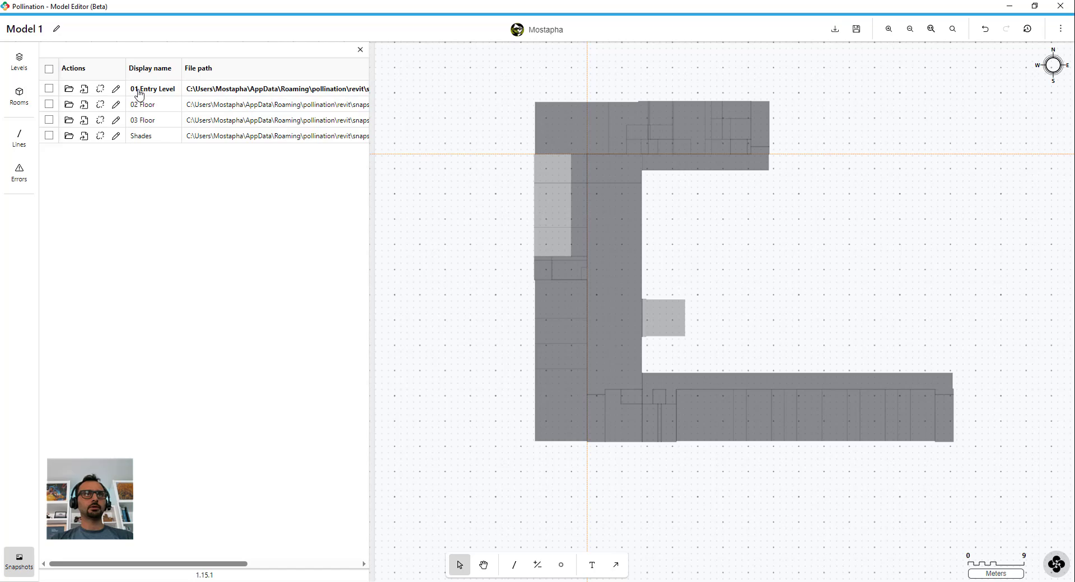
pyautogui.click(115, 89)
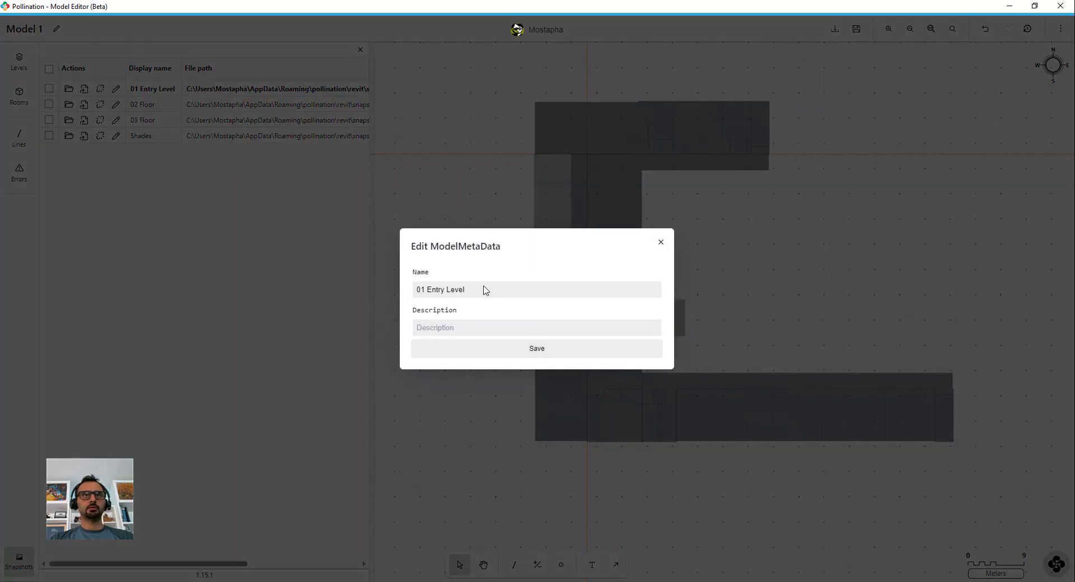
pyautogui.moveTo(481, 289); pyautogui.dragTo(376, 292)
pyautogui.press('BackSpace')
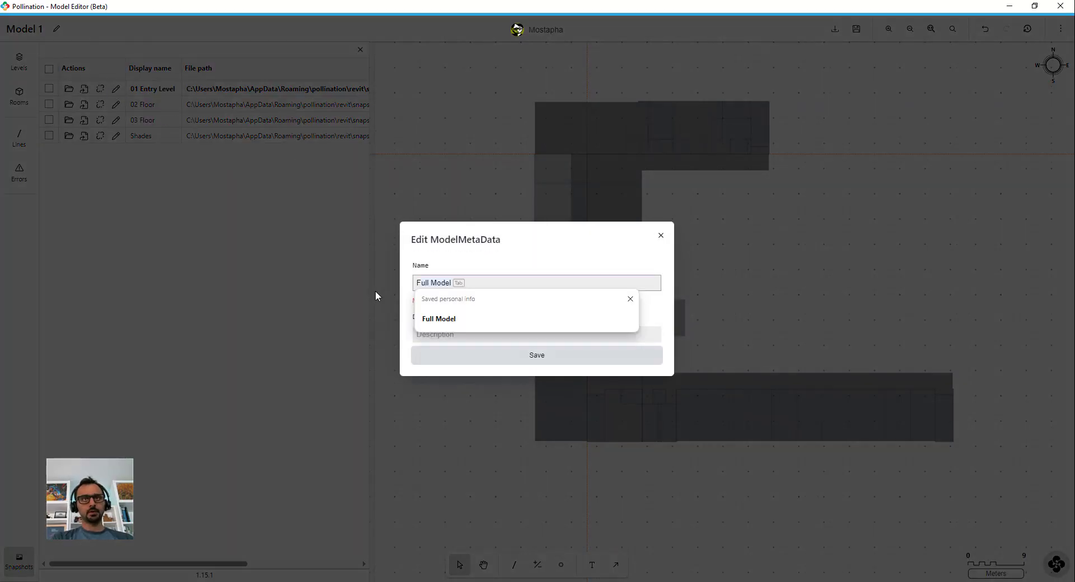
pyautogui.press('Tab')
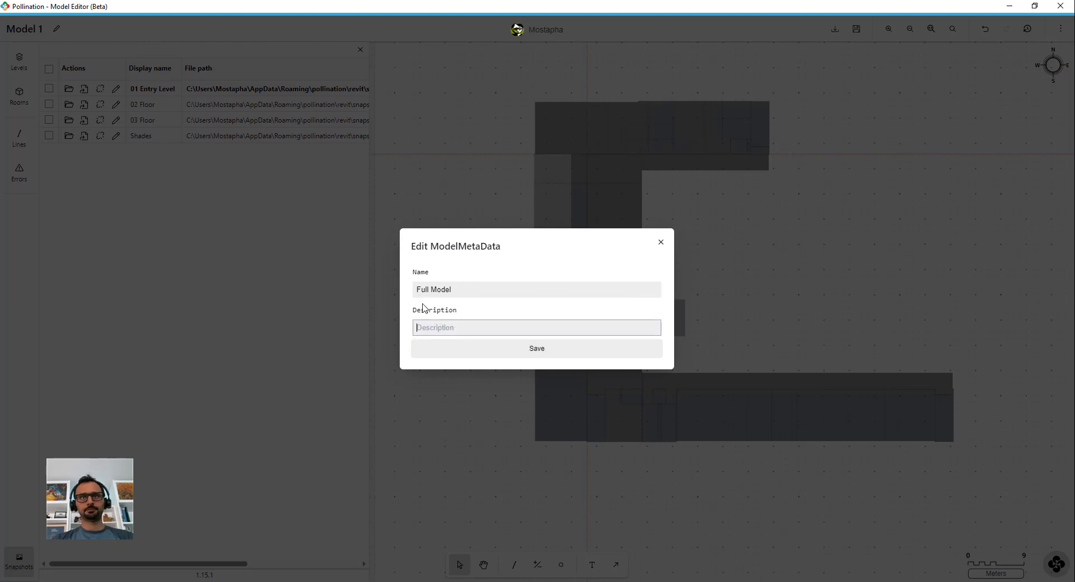
pyautogui.click(459, 349)
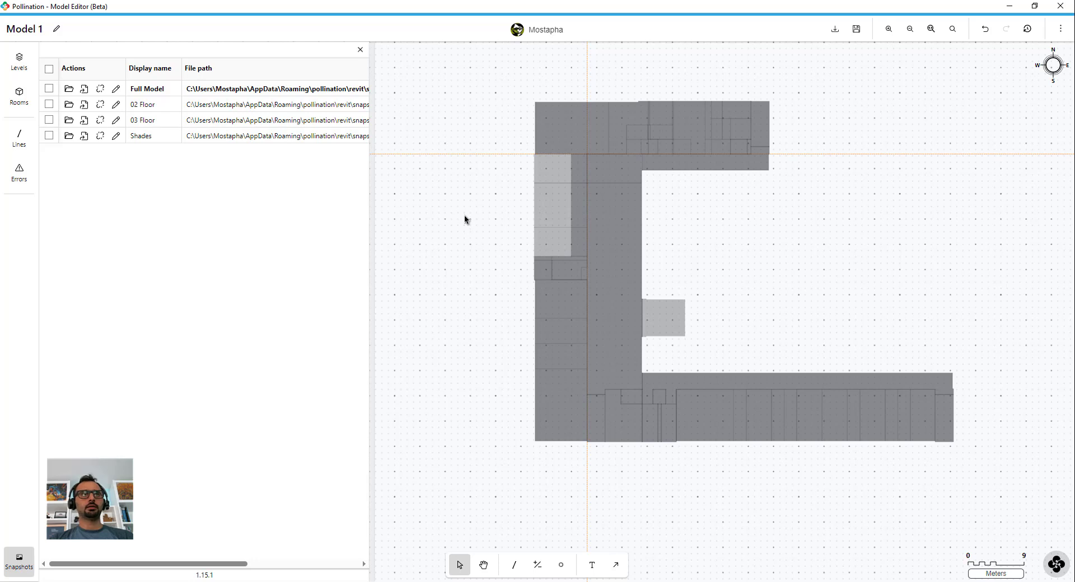
# Merge the 03 Floor snapshot into the current model and save the model.
pyautogui.click(84, 121)
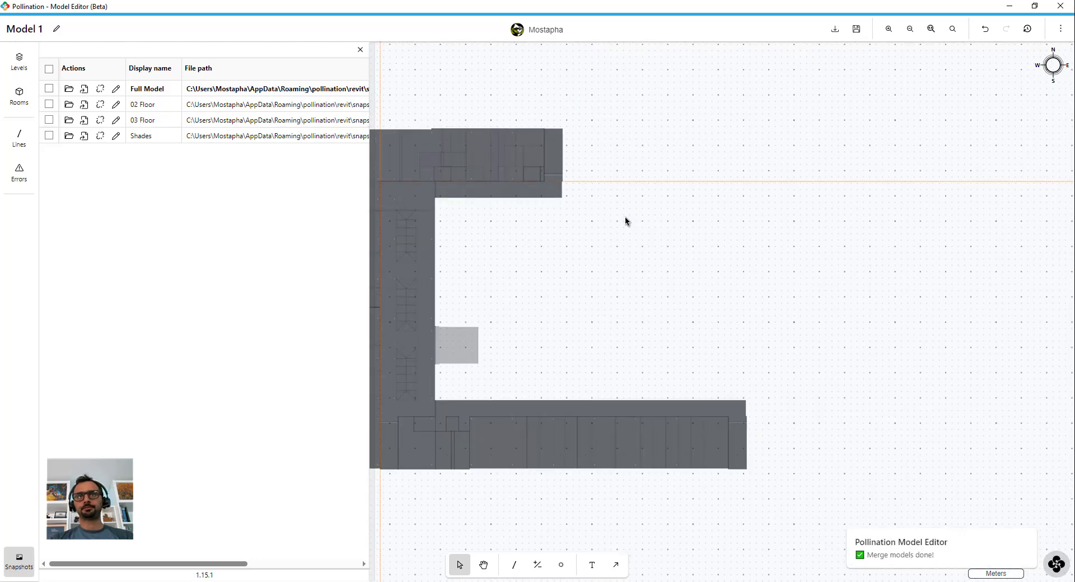
pyautogui.moveTo(620, 290); pyautogui.dragTo(807, 251, button='middle')
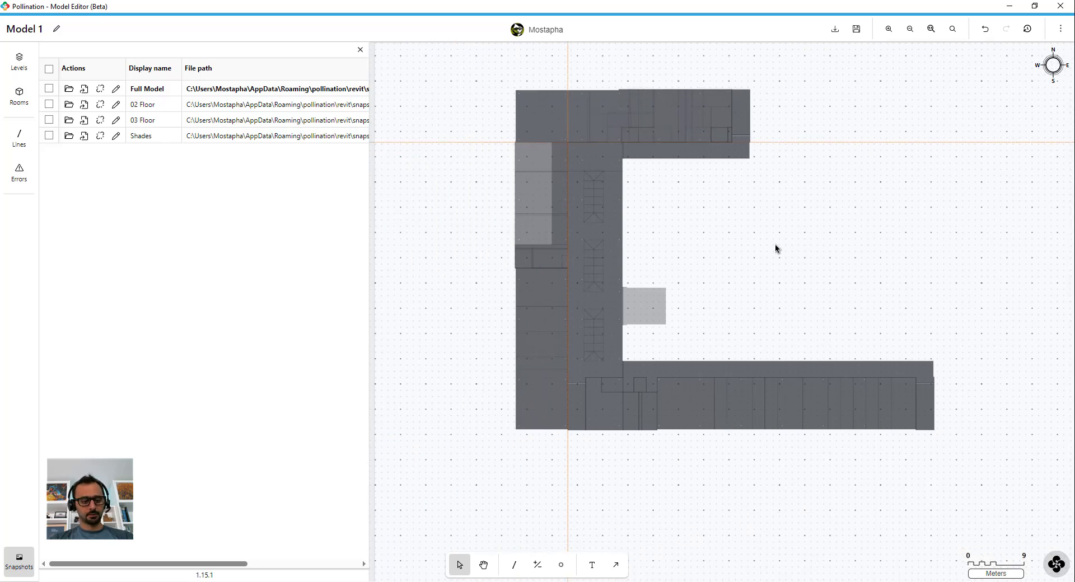
pyautogui.hotkey('ctrl', 's')
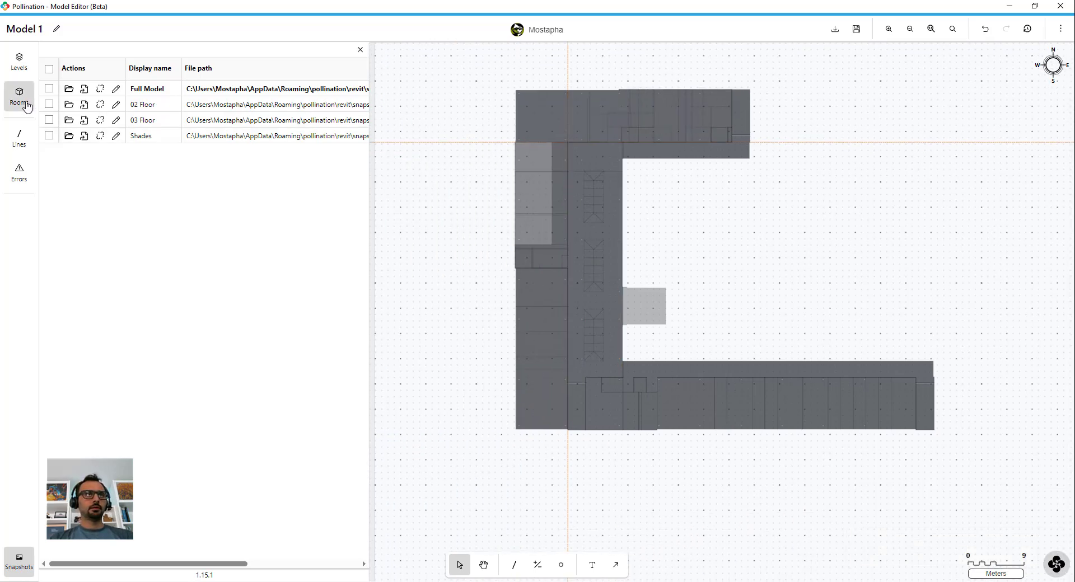
# Hide the levels 02 - Floor and 01 - Entry Level, leaving only 03 - Floor visible.
pyautogui.click(19, 61)
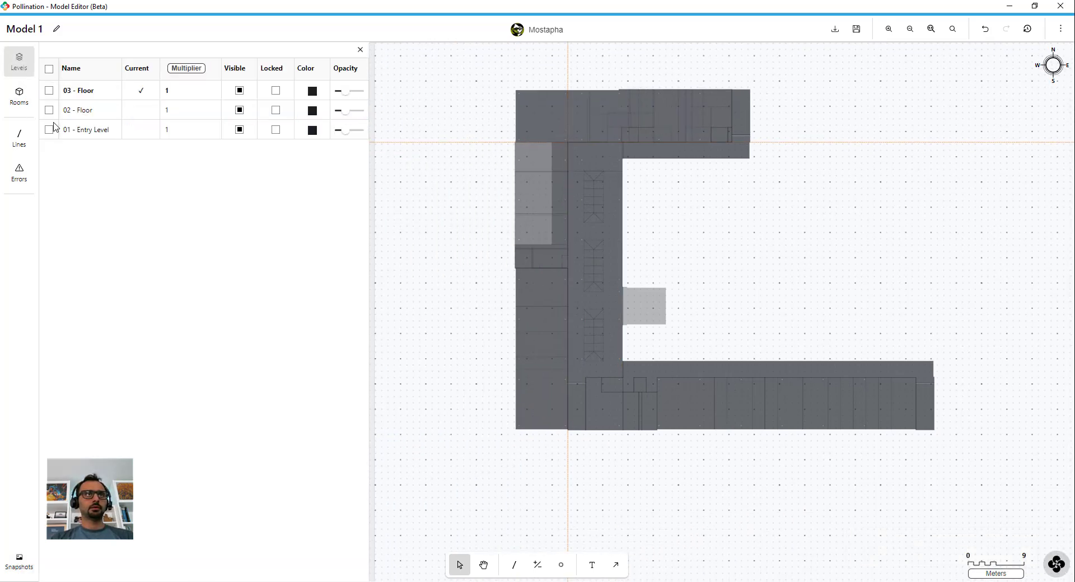
pyautogui.click(239, 111)
pyautogui.click(239, 129)
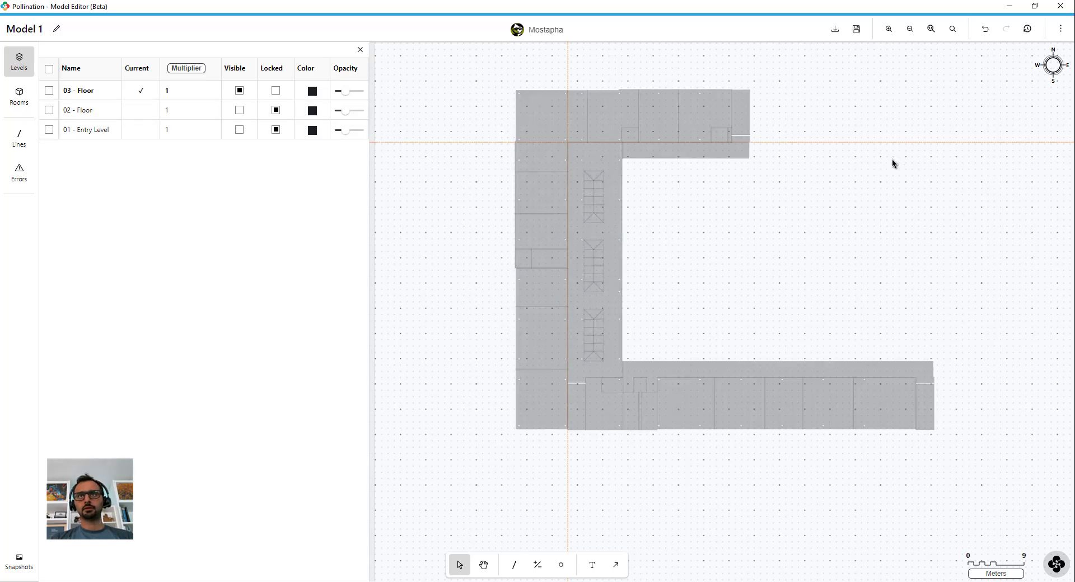
# Remove holes from all rooms of 03 - Floor using an area threshold of 1 sqm.
pyautogui.hotkey('ctrl', 'a')
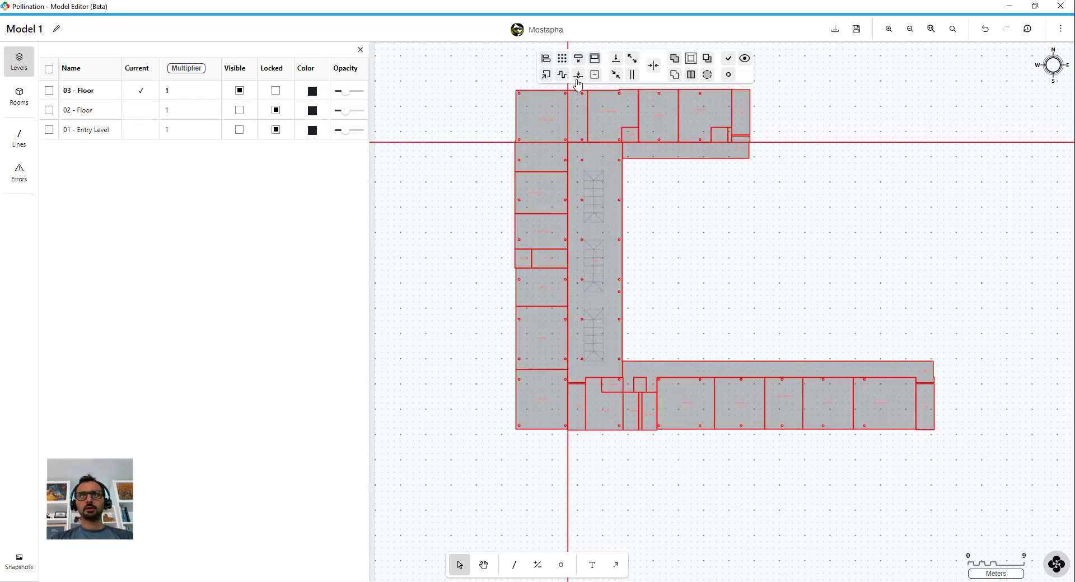
pyautogui.click(578, 58)
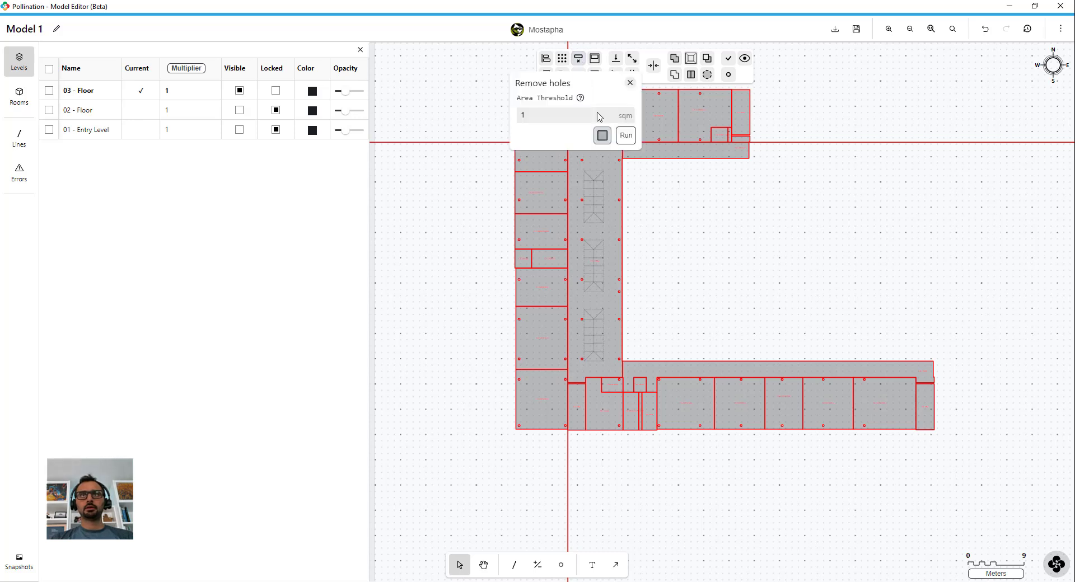
pyautogui.click(626, 137)
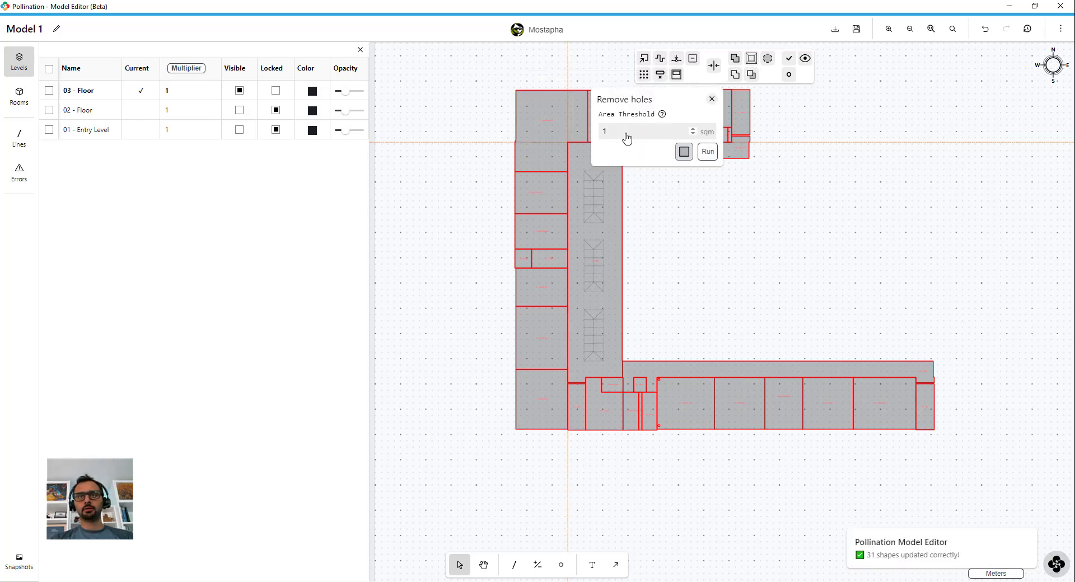
pyautogui.click(735, 250)
# Align the west-wing rooms of 03 - Floor and the adjoining lobby to the vertical reference line between them.
pyautogui.scroll(6, 630, 141)
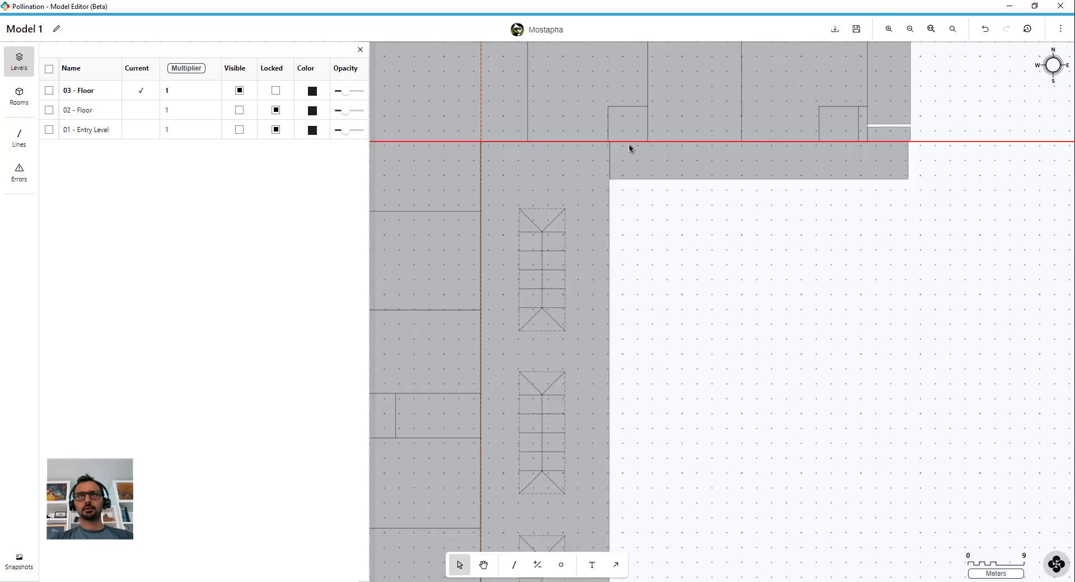
pyautogui.scroll(3, 616, 133)
pyautogui.scroll(-8, 644, 125)
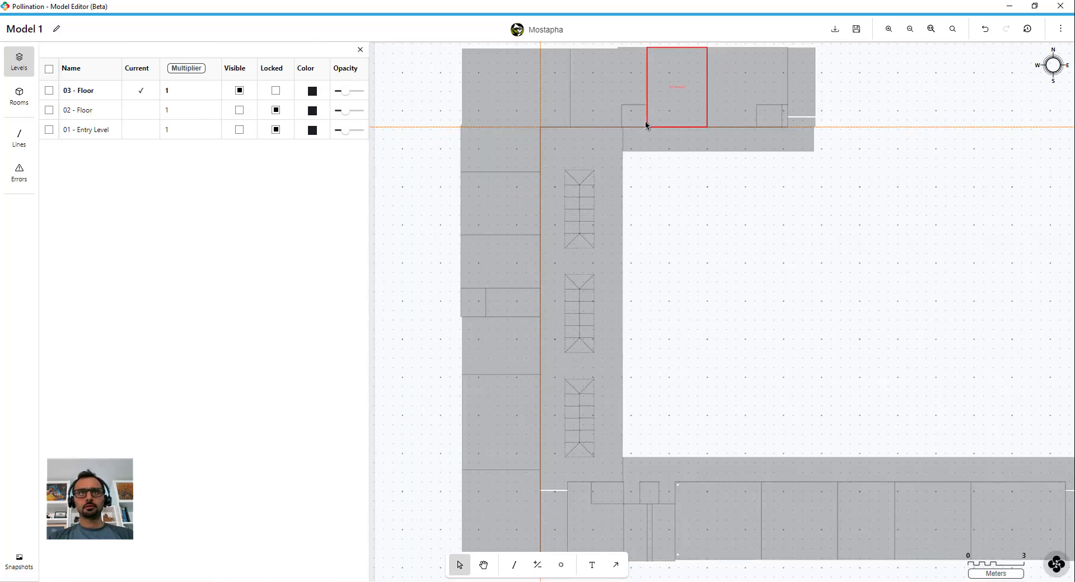
pyautogui.scroll(3, 560, 135)
pyautogui.scroll(2, 507, 109)
pyautogui.scroll(-8, 503, 107)
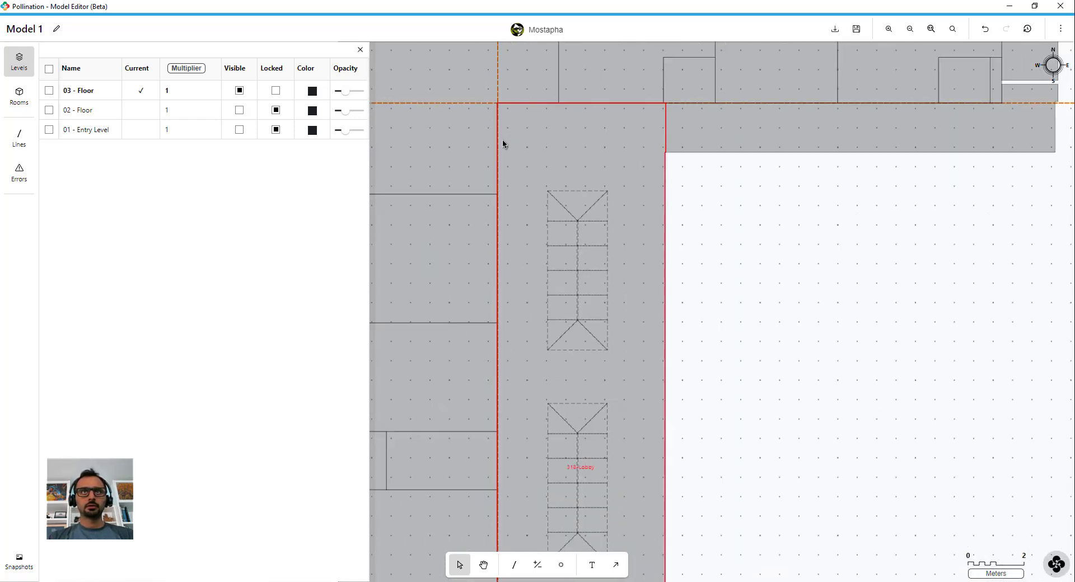
pyautogui.moveTo(515, 68); pyautogui.dragTo(485, 284)
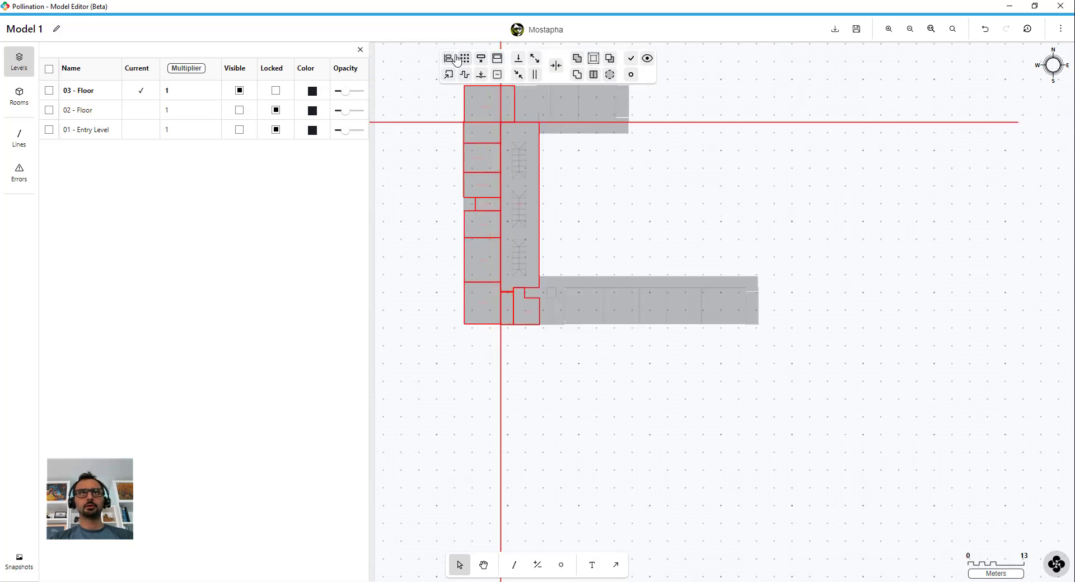
pyautogui.keyDown('shift'); pyautogui.click(429, 123); pyautogui.keyUp('shift')
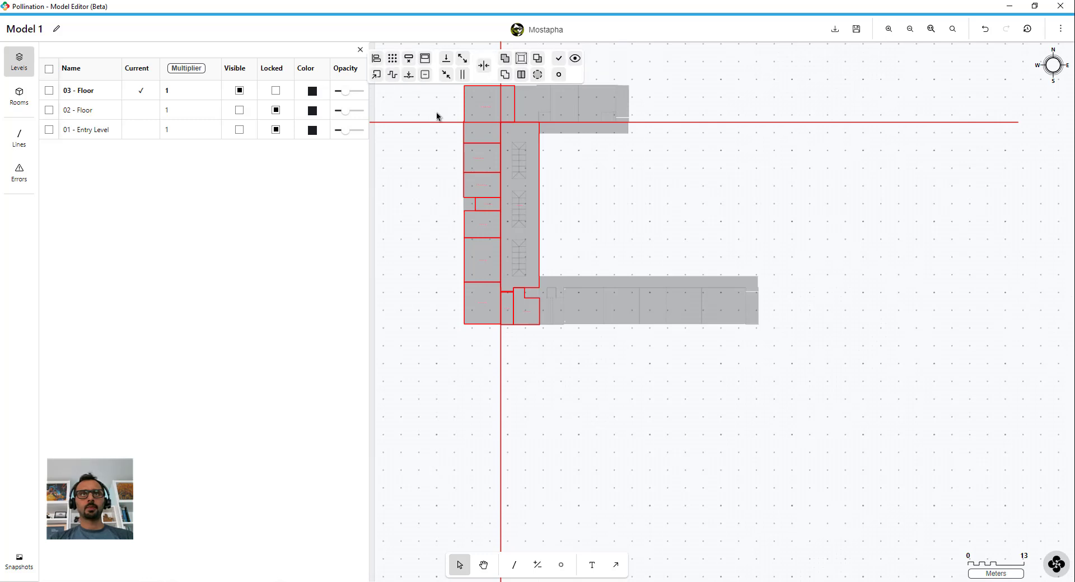
pyautogui.click(377, 59)
pyautogui.click(416, 181)
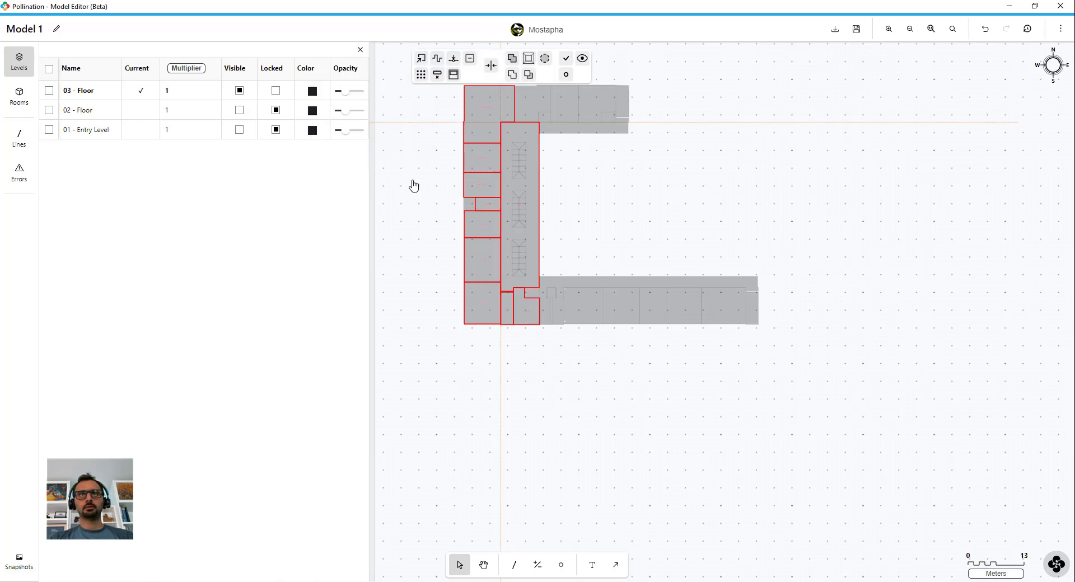
# Align the north-wing rooms of 03 - Floor and the adjoining lobby to the horizontal reference line with an align distance of 0.4 m.
pyautogui.click(678, 92)
pyautogui.moveTo(680, 102); pyautogui.dragTo(439, 130)
pyautogui.scroll(5, 493, 108)
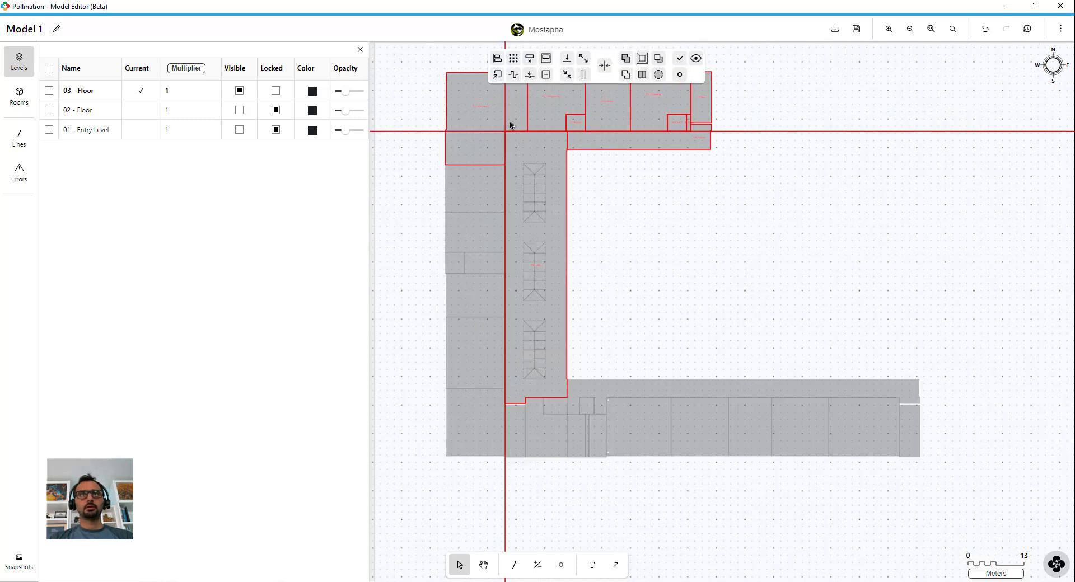
pyautogui.scroll(-4, 510, 136)
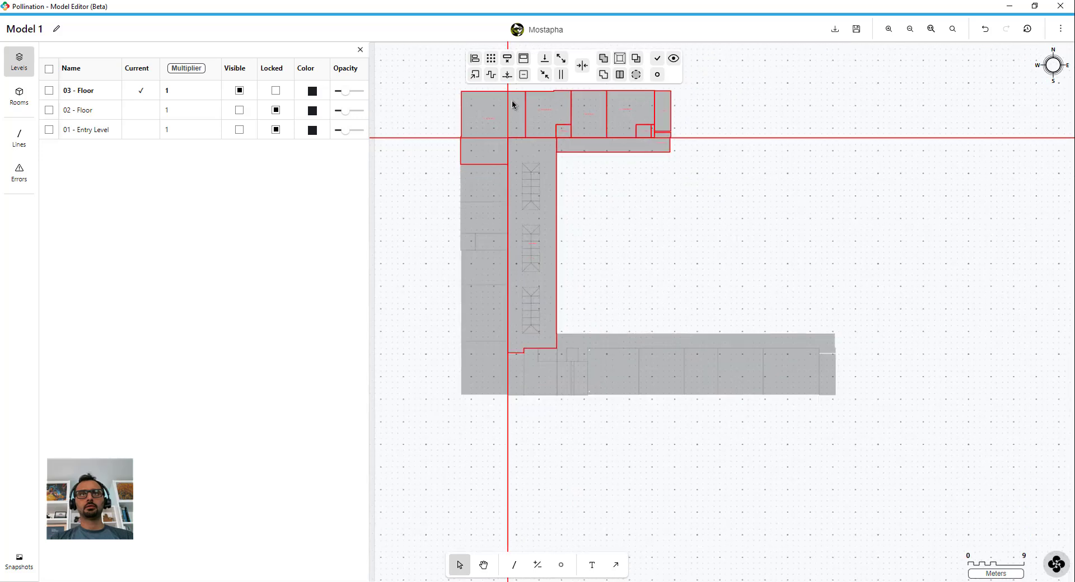
pyautogui.keyDown('shift'); pyautogui.click(508, 418); pyautogui.keyUp('shift')
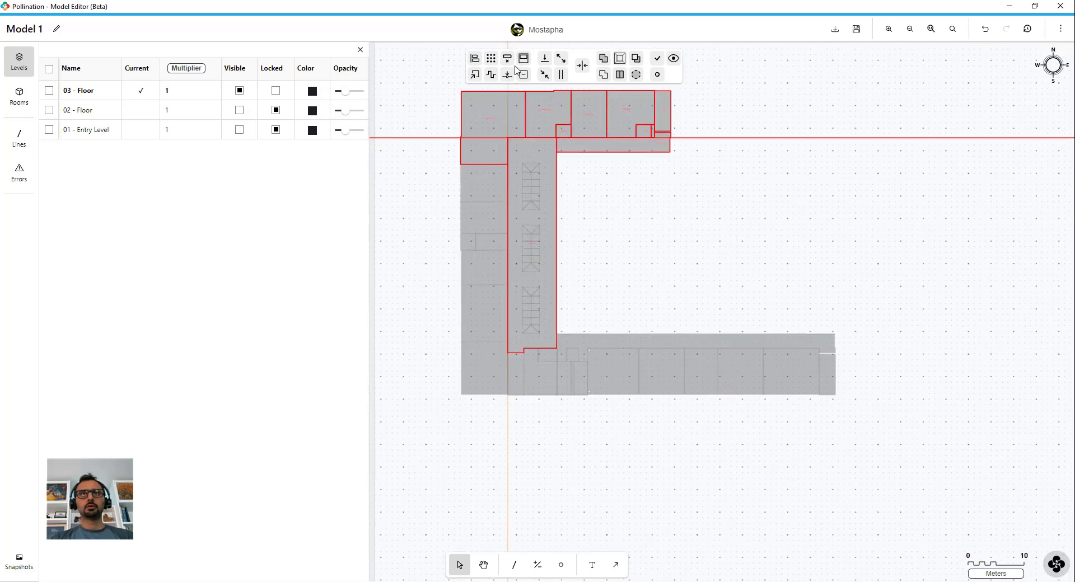
pyautogui.click(475, 58)
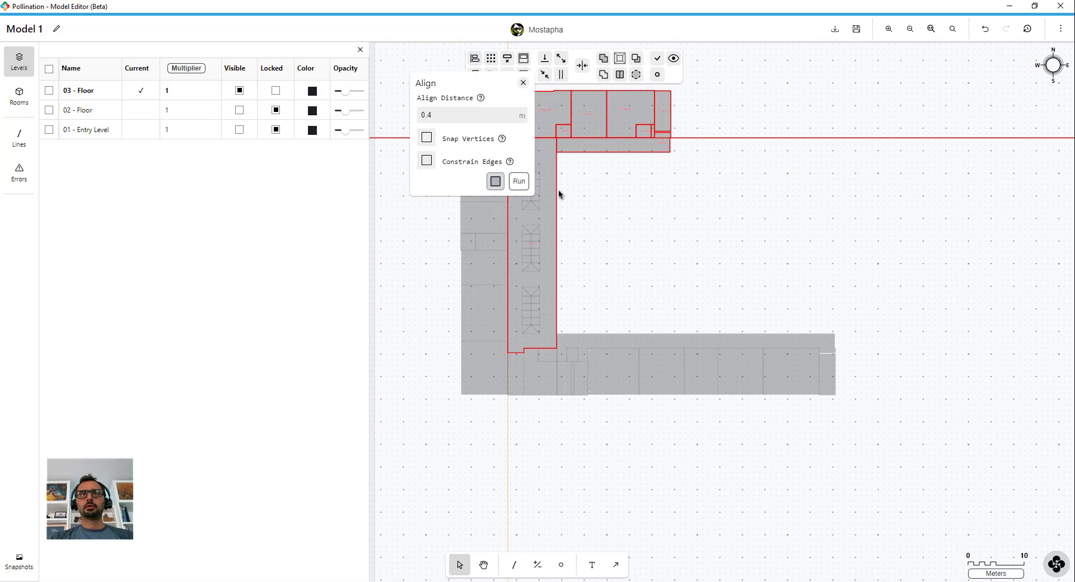
pyautogui.click(519, 181)
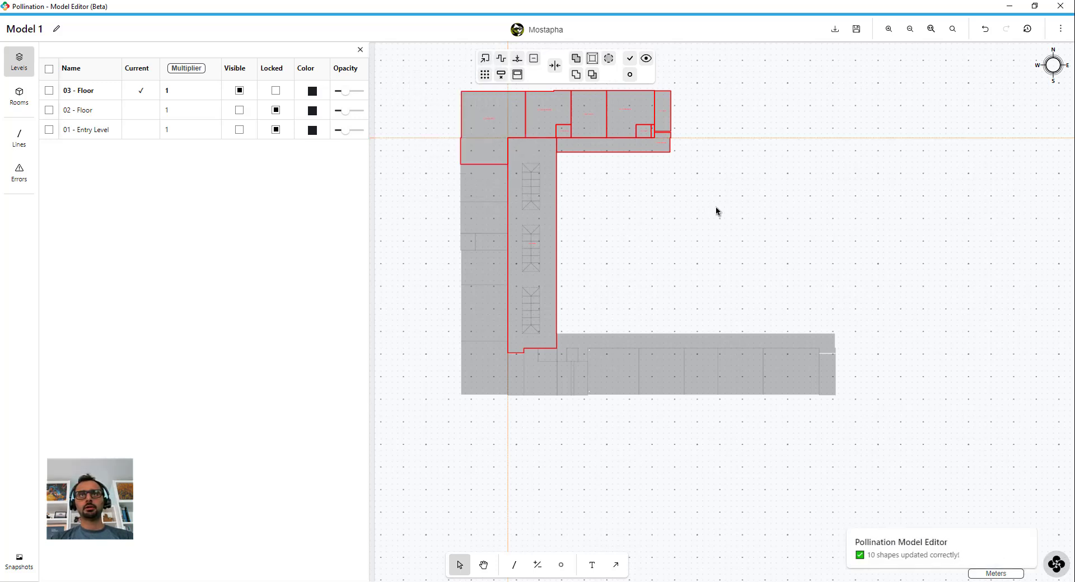
pyautogui.click(716, 207)
# Delete the horizontal and vertical reference lines used for the room alignment.
pyautogui.click(774, 141)
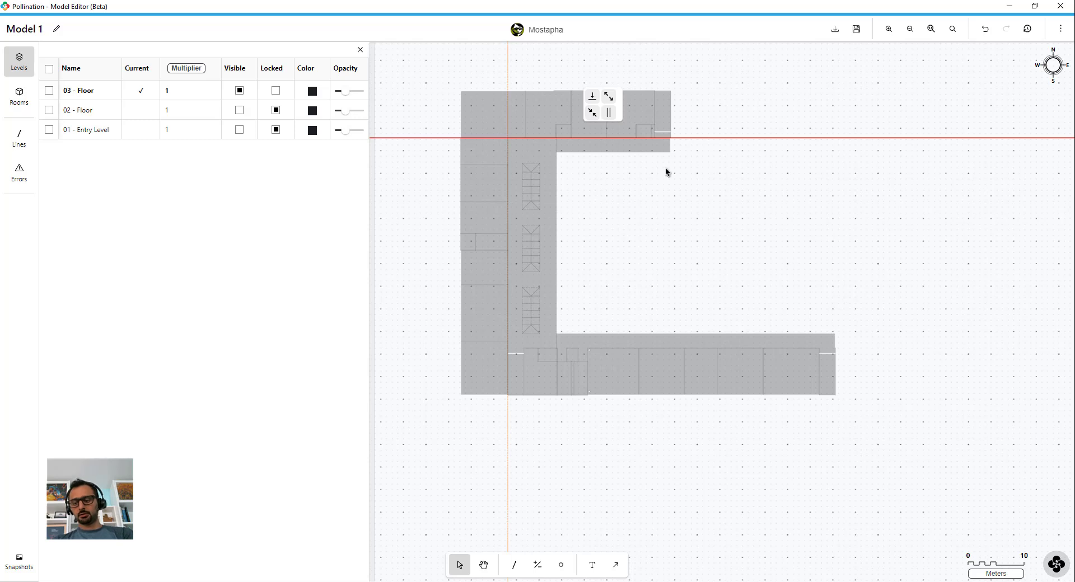
pyautogui.press('Delete')
pyautogui.click(507, 66)
pyautogui.press('Delete')
# Close the gap between 327-Stair and the adjoining corridor in the north wing with Pull to room, using a 1 m pull distance.
pyautogui.scroll(6, 672, 117)
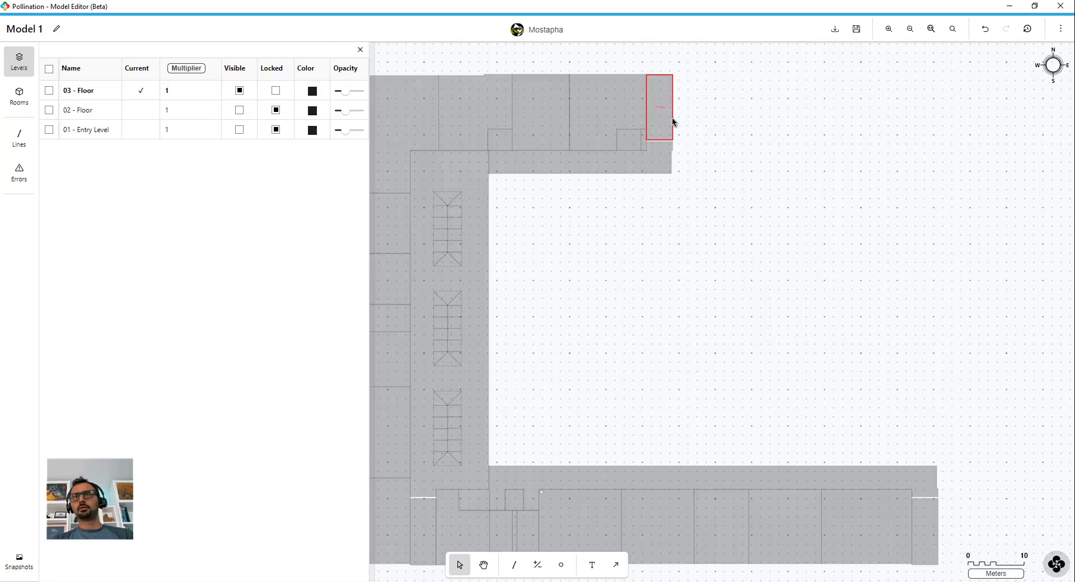
pyautogui.click(663, 133)
pyautogui.hotkey('ctrl', 'a')
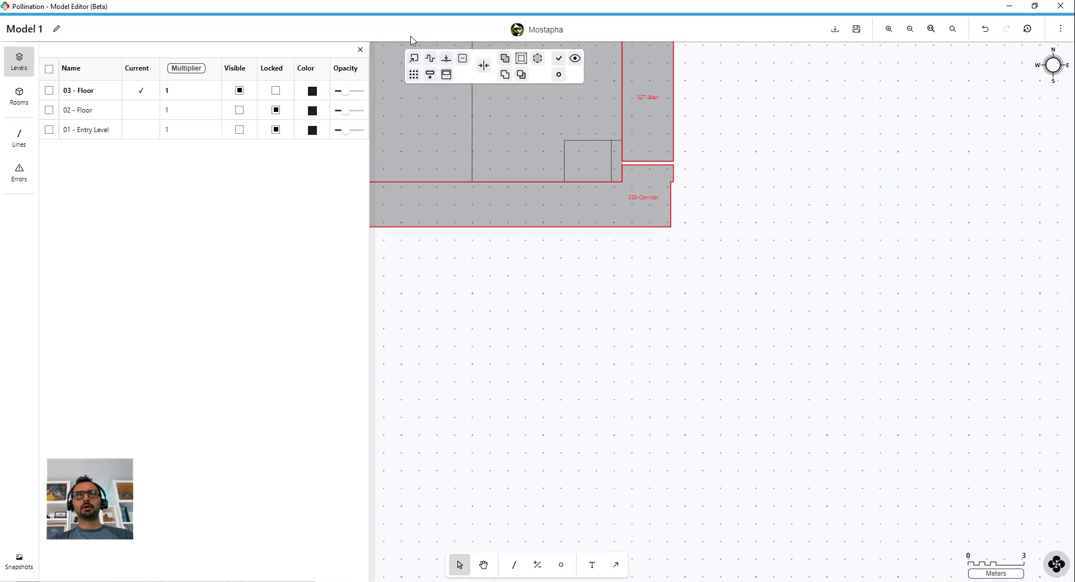
pyautogui.click(413, 58)
pyautogui.click(458, 204)
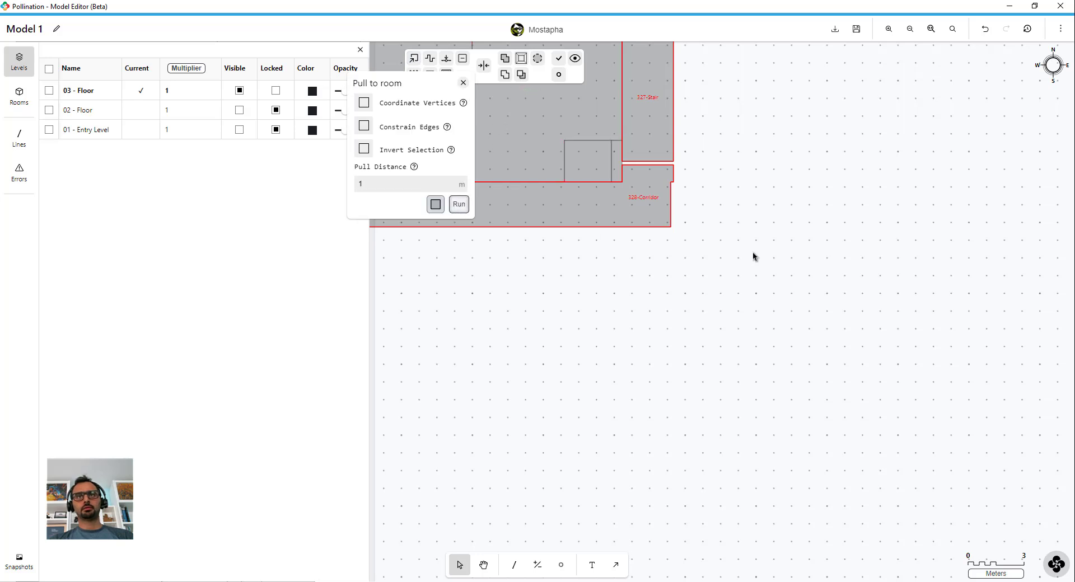
# Pull the stair at the east end of the south wing to the adjoining corridor with Pull to room.
pyautogui.scroll(-5, 750, 179)
pyautogui.scroll(5, 853, 370)
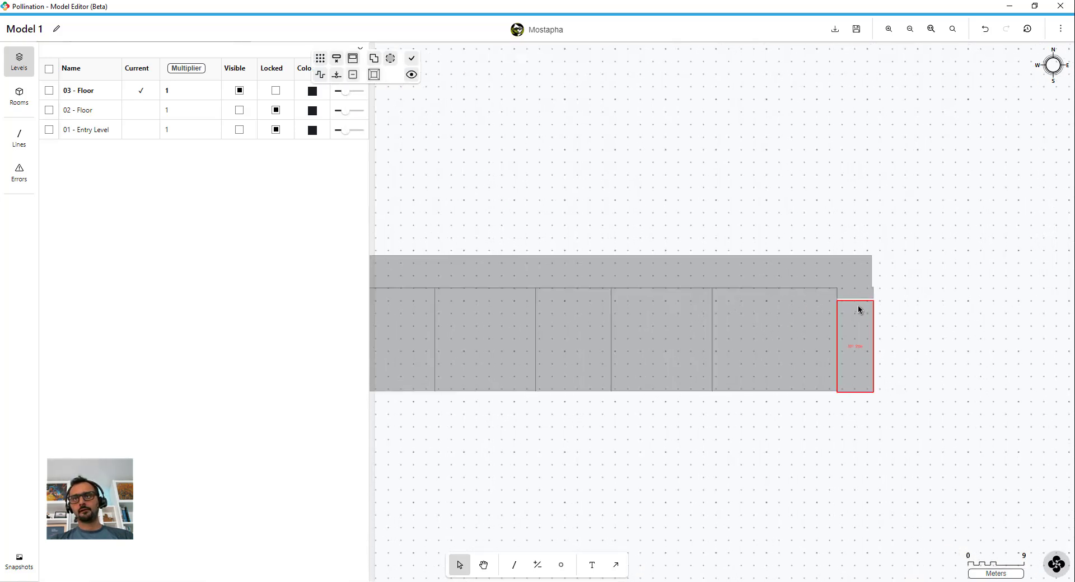
pyautogui.click(855, 280)
pyautogui.hotkey('ctrl', 'a')
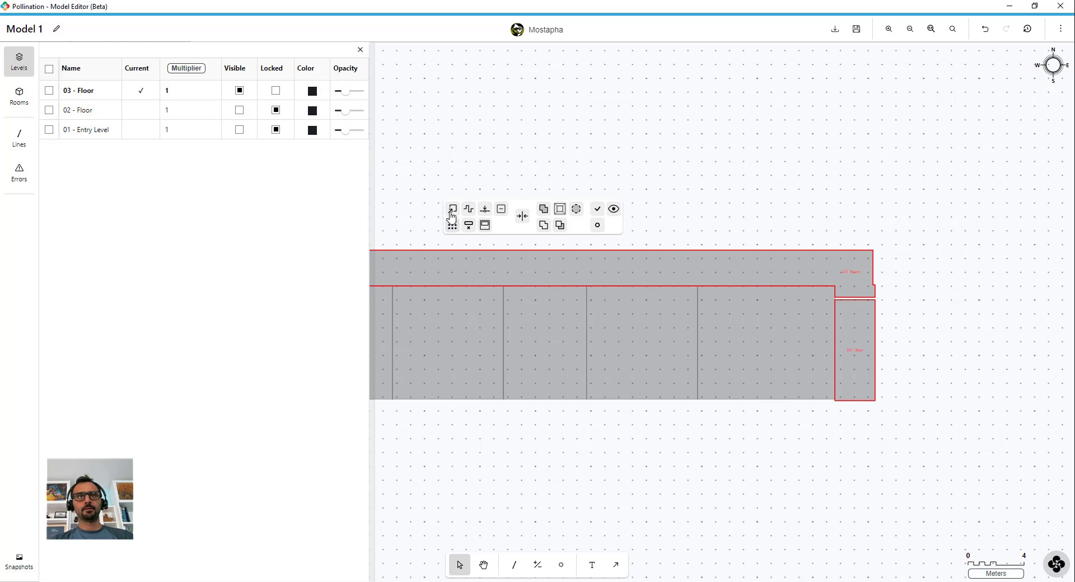
pyautogui.click(452, 209)
pyautogui.click(498, 354)
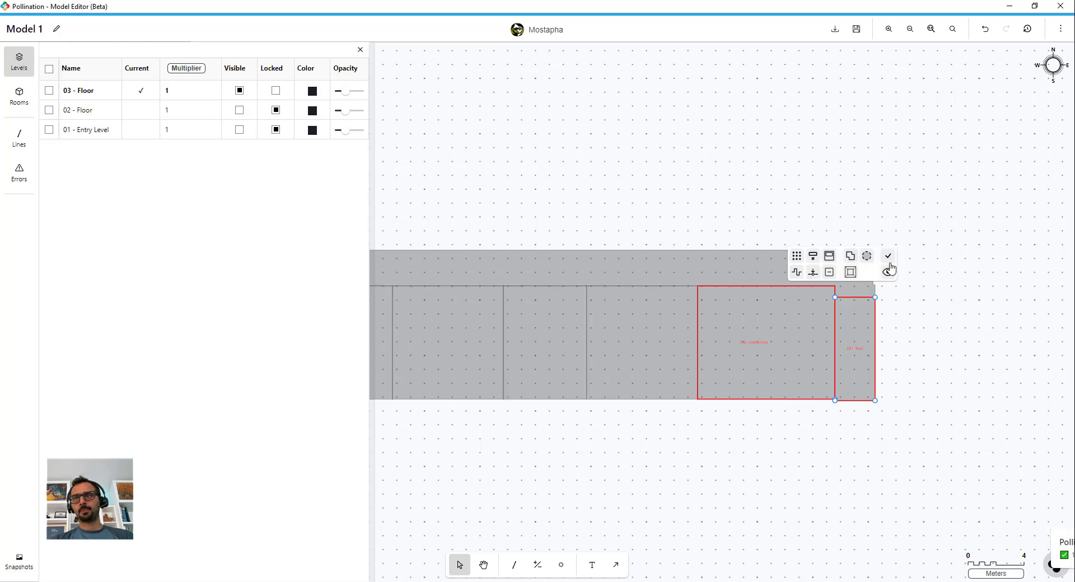
# Close the gap between 312-Stair and the central lobby with Pull to room, using a pull distance of 1 m.
pyautogui.scroll(-5, 963, 218)
pyautogui.click(700, 251)
pyautogui.scroll(5, 728, 235)
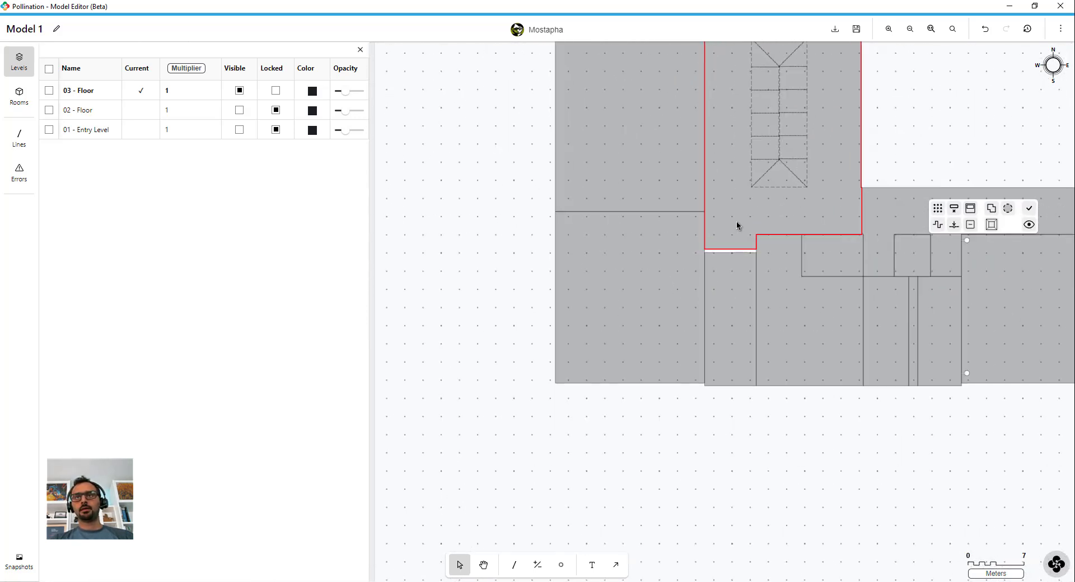
pyautogui.keyDown('shift'); pyautogui.click(729, 333); pyautogui.keyUp('shift')
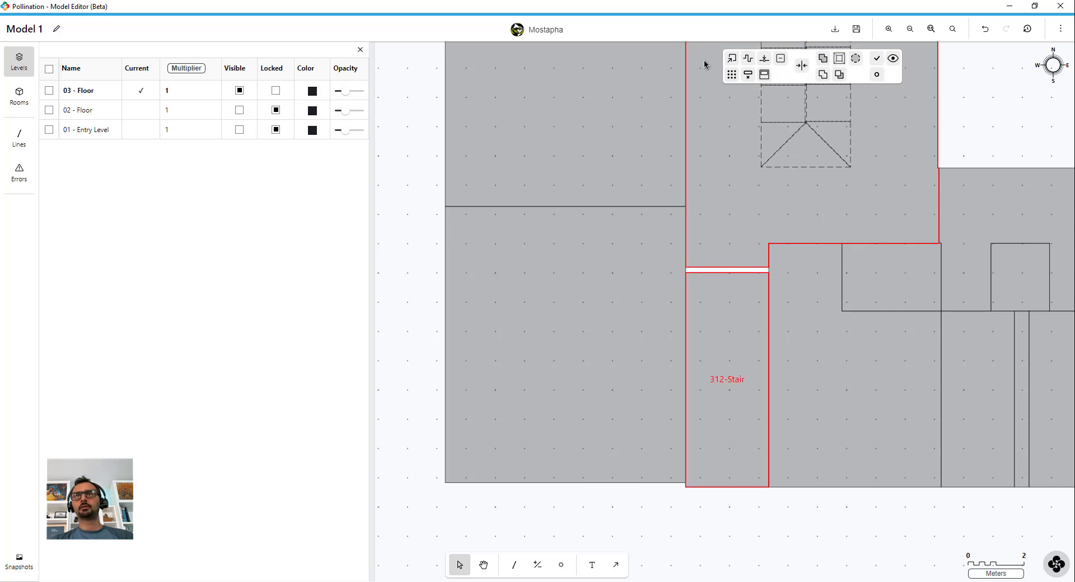
pyautogui.click(732, 59)
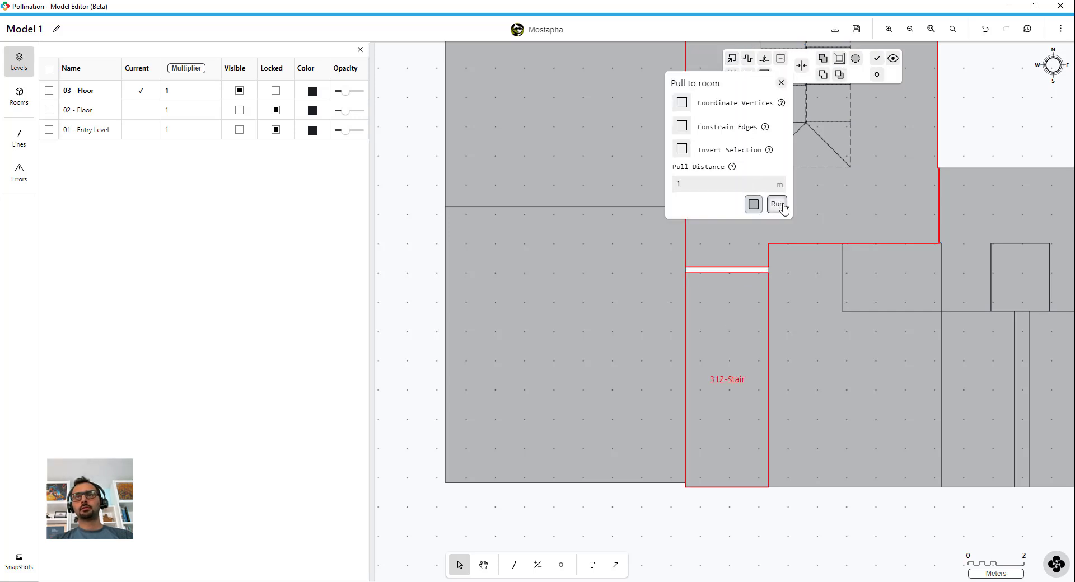
pyautogui.click(779, 204)
pyautogui.scroll(-10, 511, 319)
pyautogui.click(687, 208)
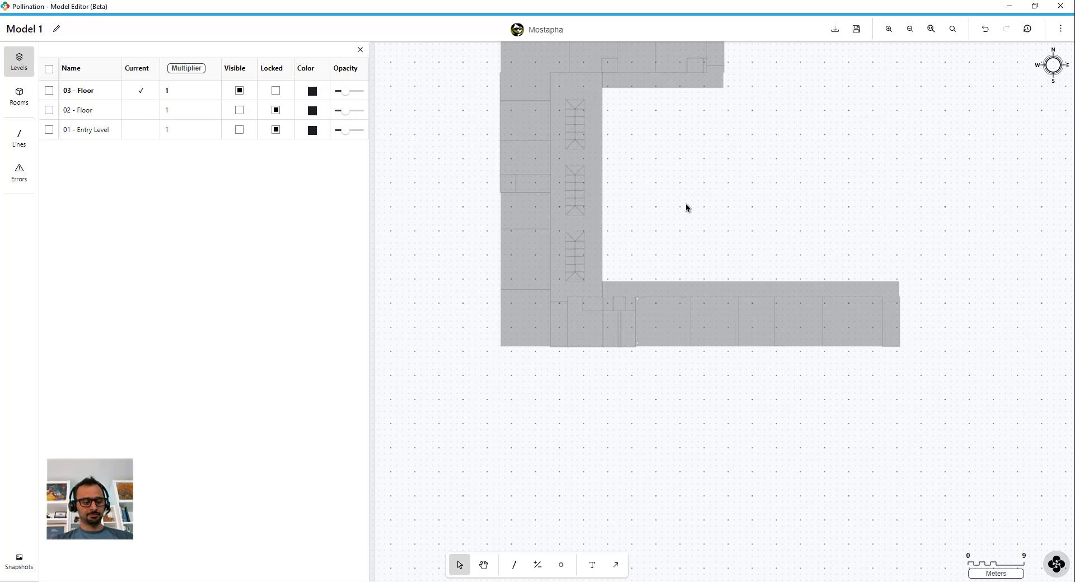
# Remove colinear vertices from all rooms of 03 - Floor and save the model.
pyautogui.hotkey('ctrl', 'a')
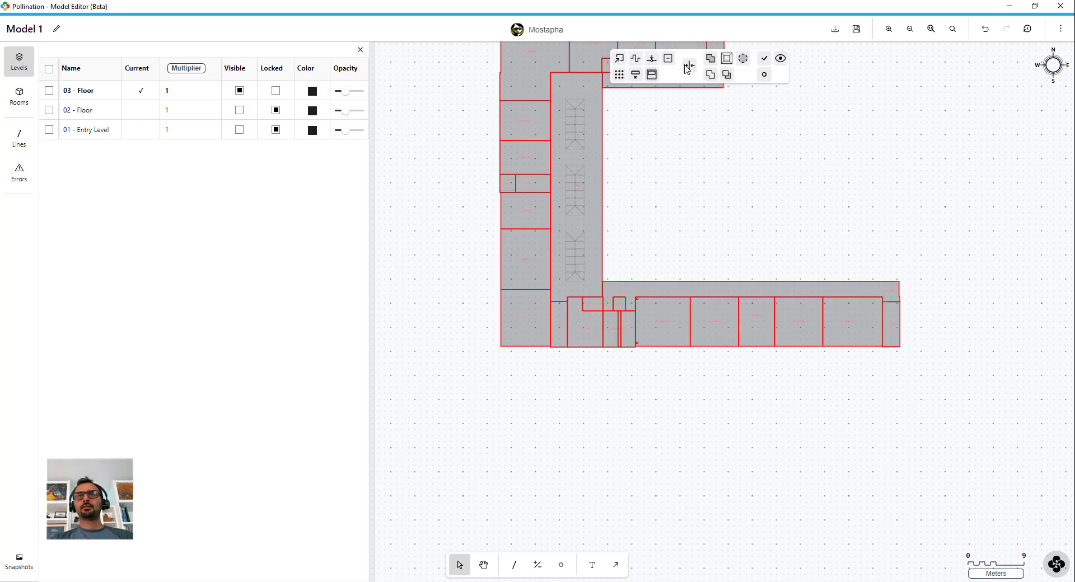
pyautogui.click(652, 59)
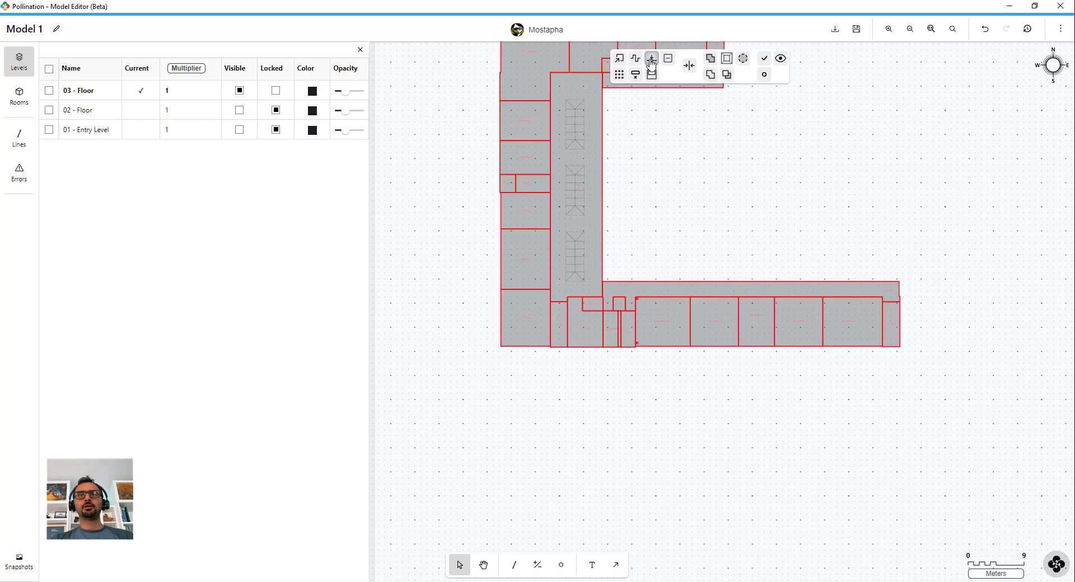
pyautogui.click(716, 207)
pyautogui.moveTo(636, 199); pyautogui.dragTo(624, 297, button='middle')
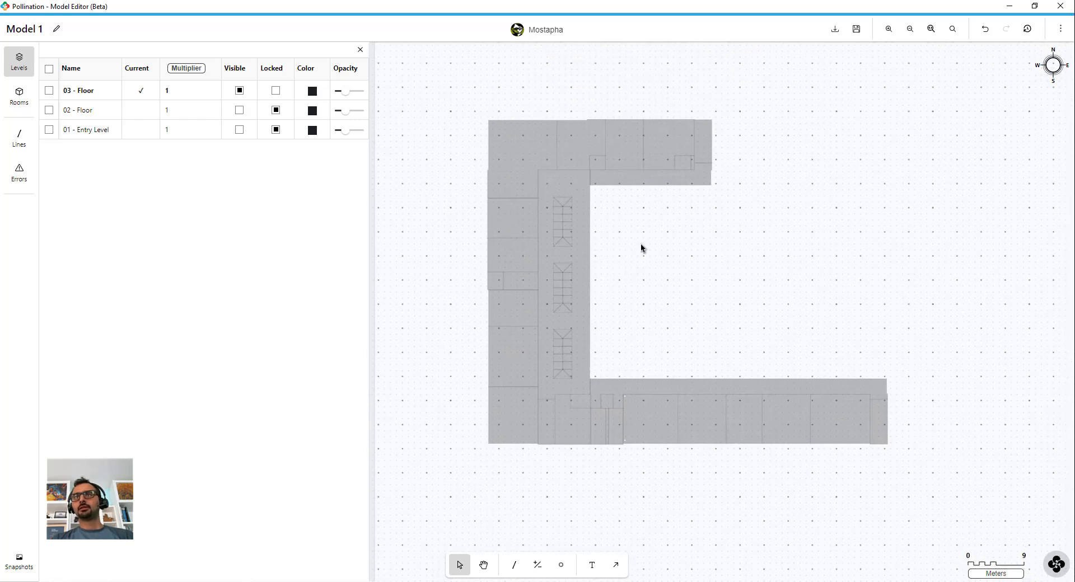
pyautogui.click(856, 31)
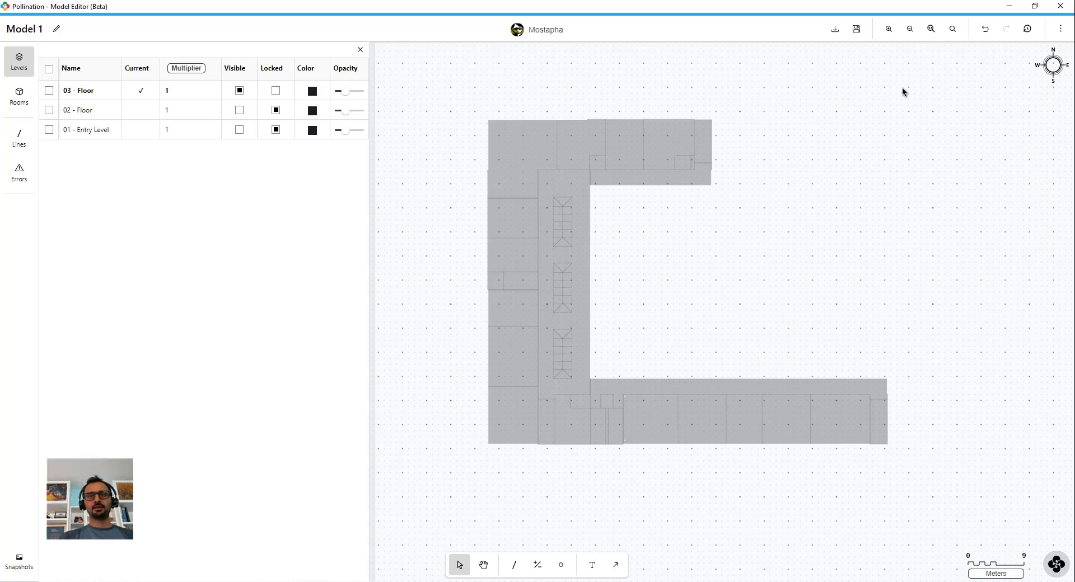
# Remove short segments from the westernmost large room in the south wing using a segment distance of 0.6 m.
pyautogui.click(701, 416)
pyautogui.scroll(5, 702, 415)
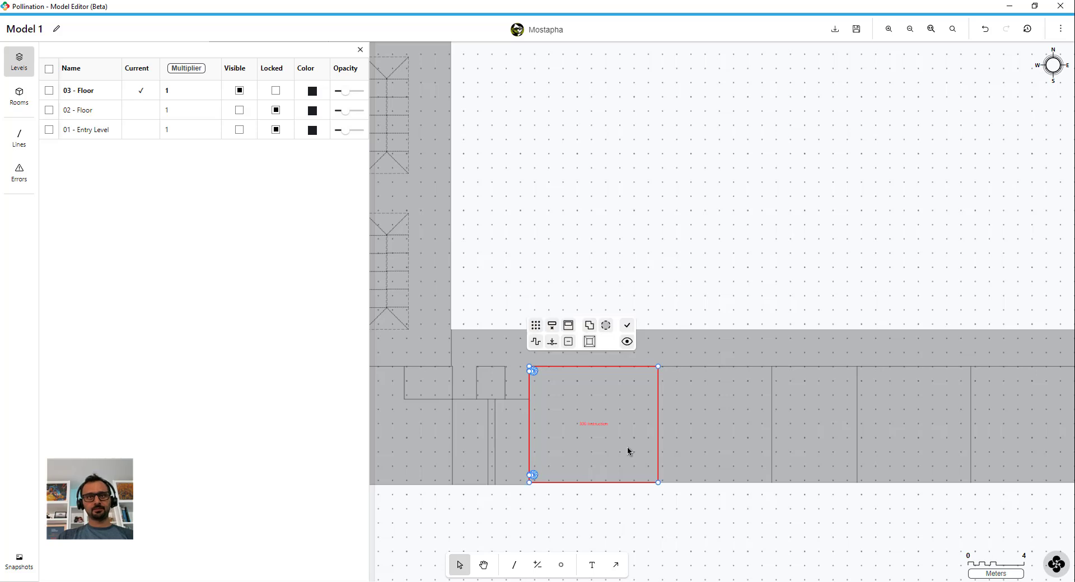
pyautogui.click(536, 342)
pyautogui.click(579, 419)
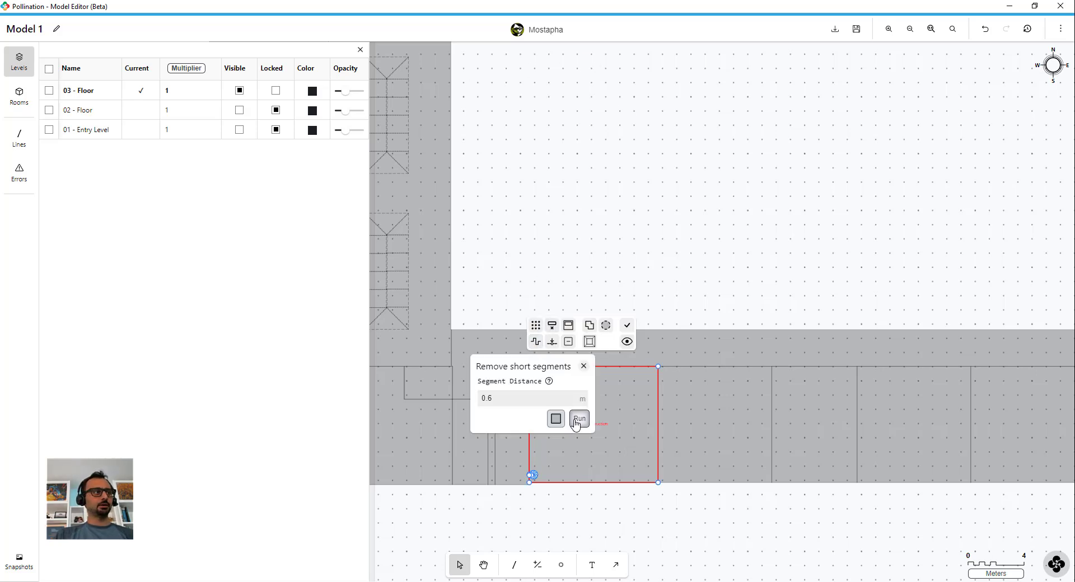
pyautogui.scroll(-3, 626, 255)
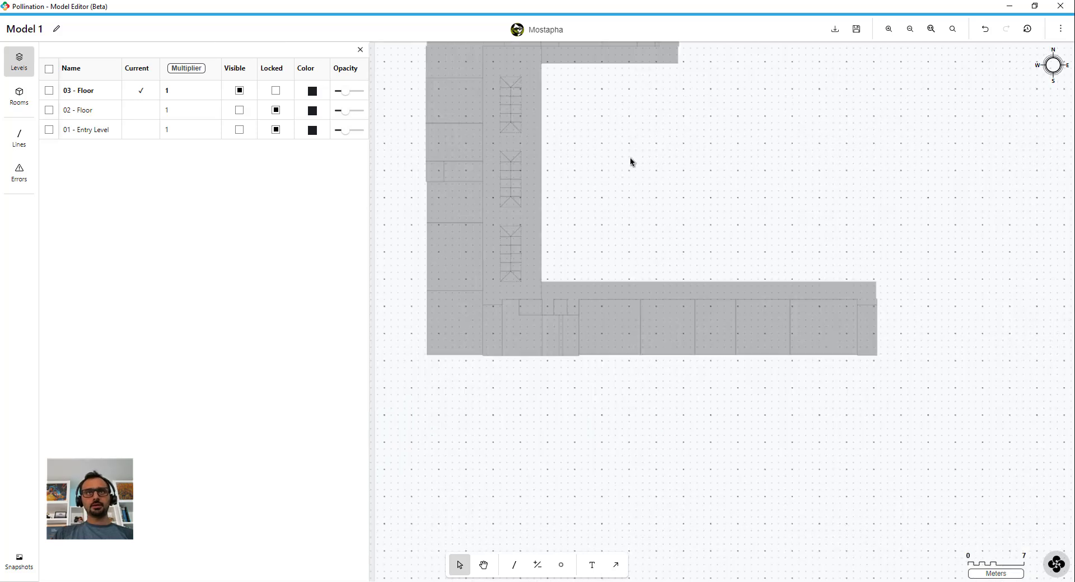
# Rerun the colinear vertex removal on all rooms of 03 - Floor after the short-segment cleanup.
pyautogui.moveTo(631, 161); pyautogui.dragTo(622, 269, button='middle')
pyautogui.hotkey('ctrl', 'a')
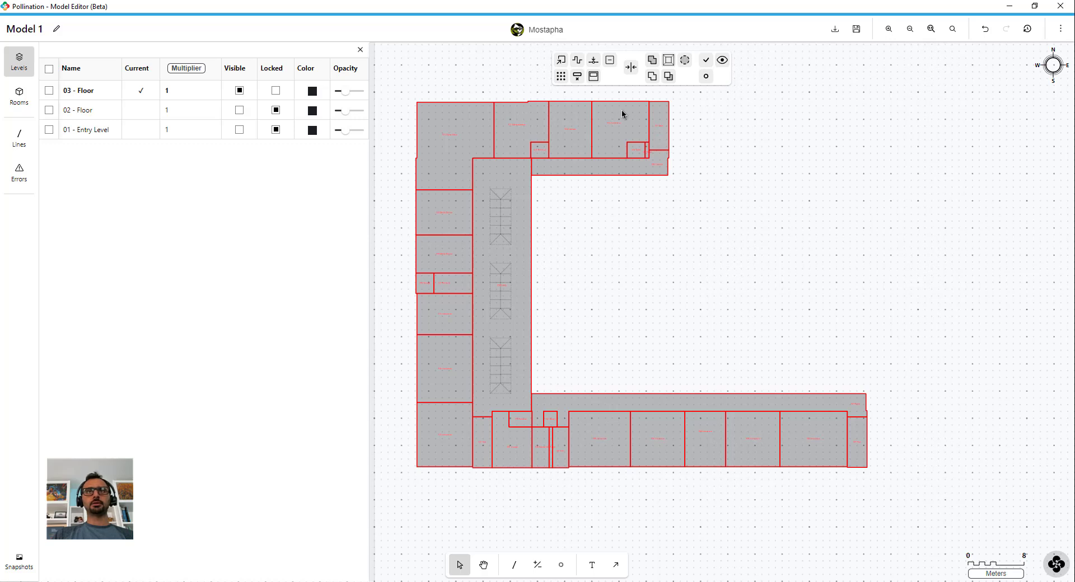
pyautogui.click(594, 60)
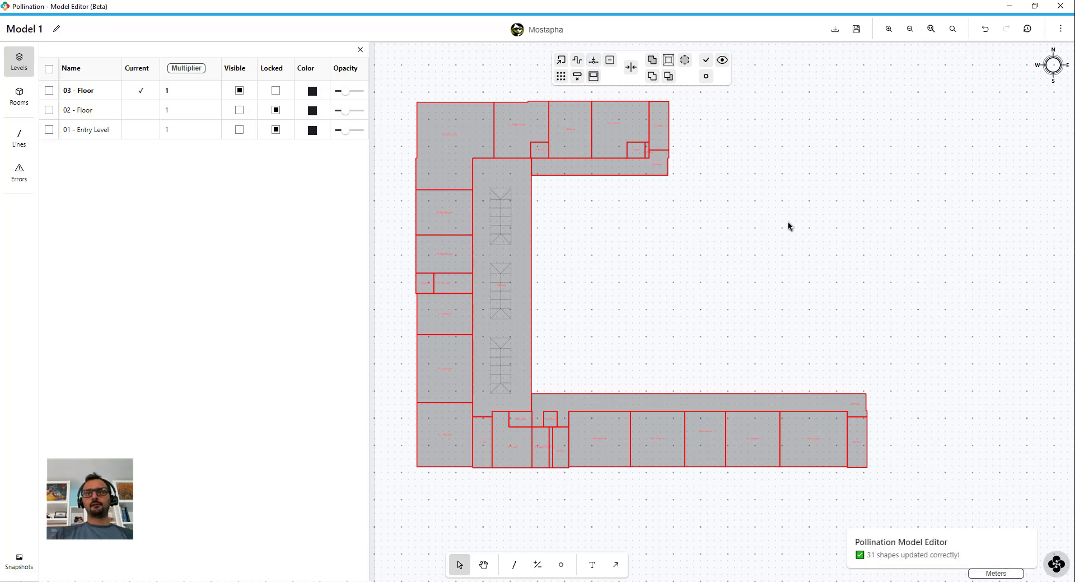
pyautogui.click(928, 395)
pyautogui.moveTo(665, 286); pyautogui.dragTo(706, 291, button='middle')
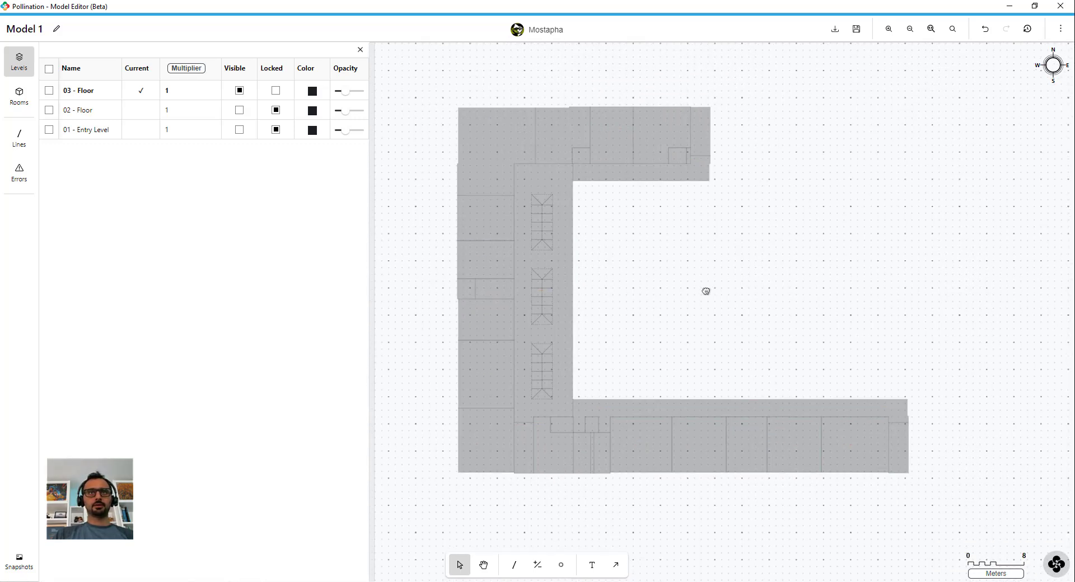
# Show the levels 02 - Floor and 01 - Entry Level together with 03 - Floor.
pyautogui.click(239, 111)
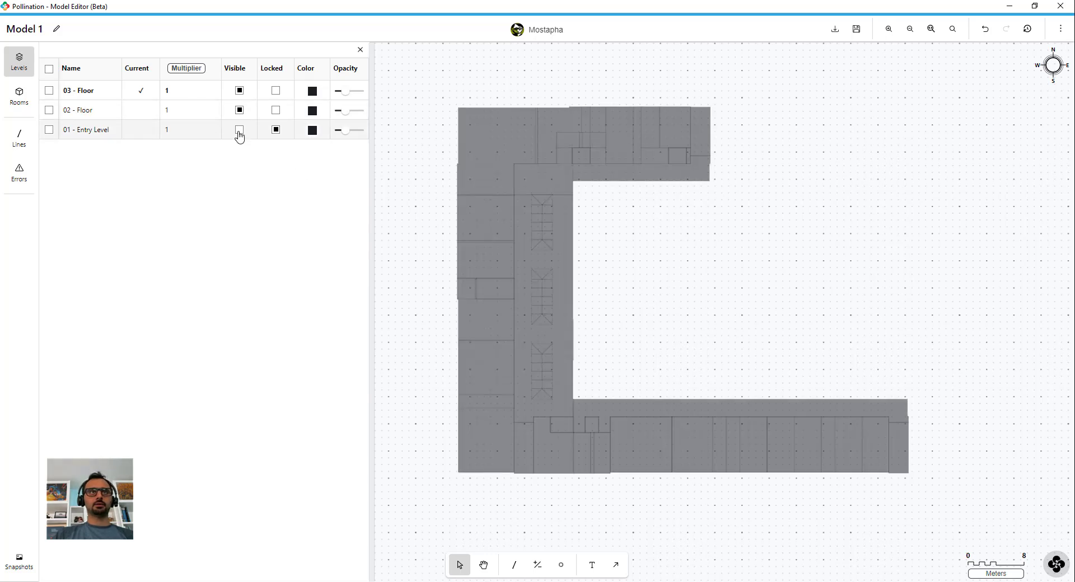
pyautogui.click(240, 131)
pyautogui.moveTo(668, 254); pyautogui.dragTo(699, 244, button='middle')
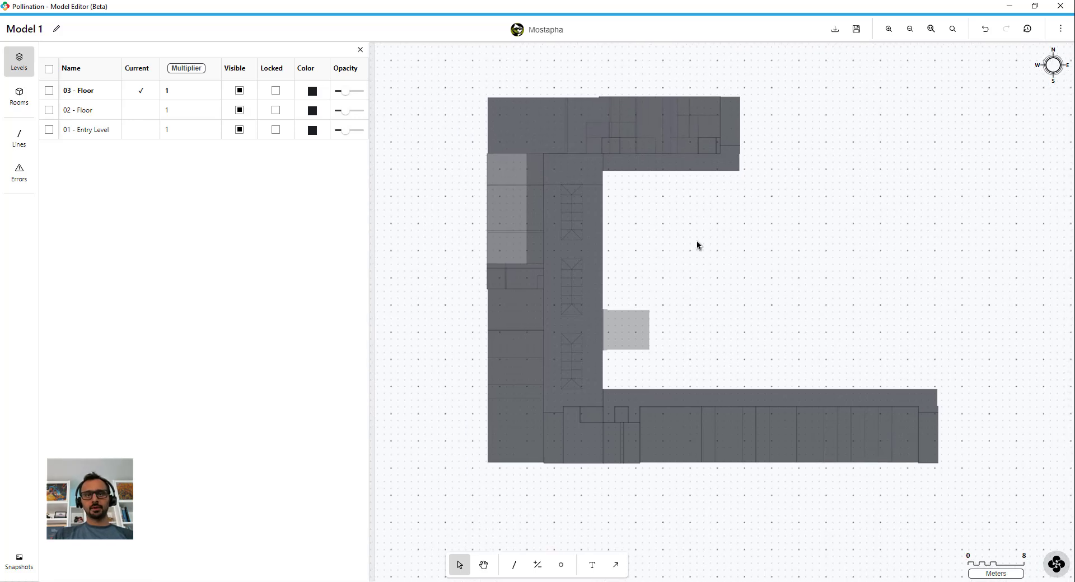
# Find adjacency gaps across all rooms of the three levels using a gap distance of 0.05 m.
pyautogui.hotkey('ctrl', 'a')
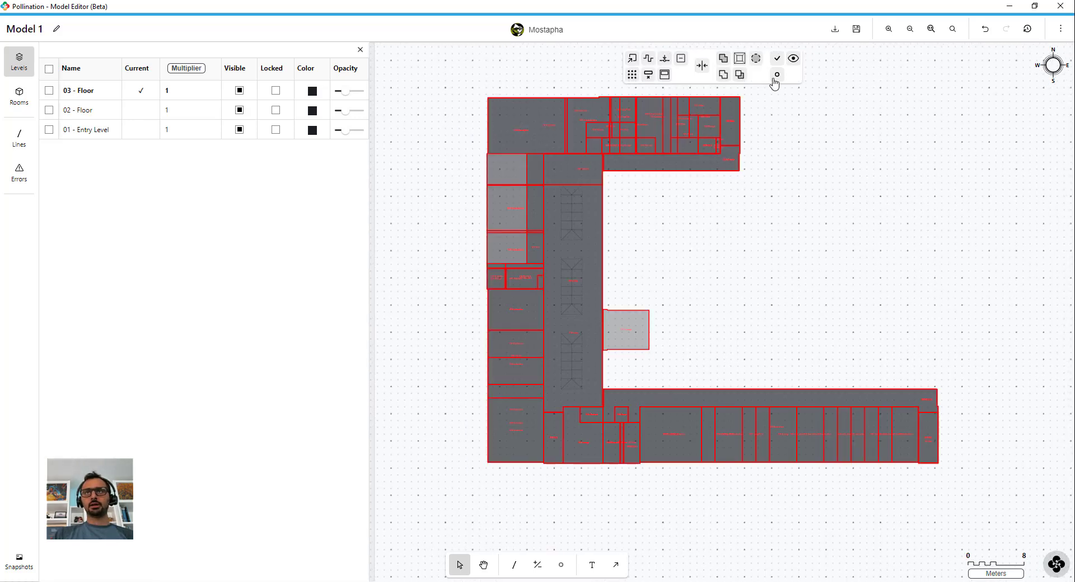
pyautogui.click(776, 76)
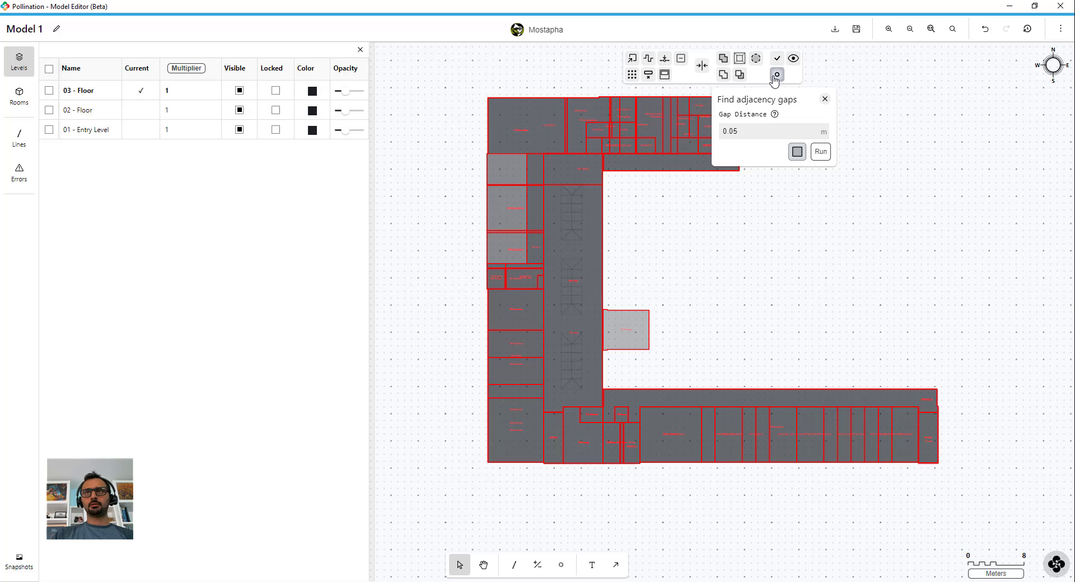
pyautogui.click(821, 152)
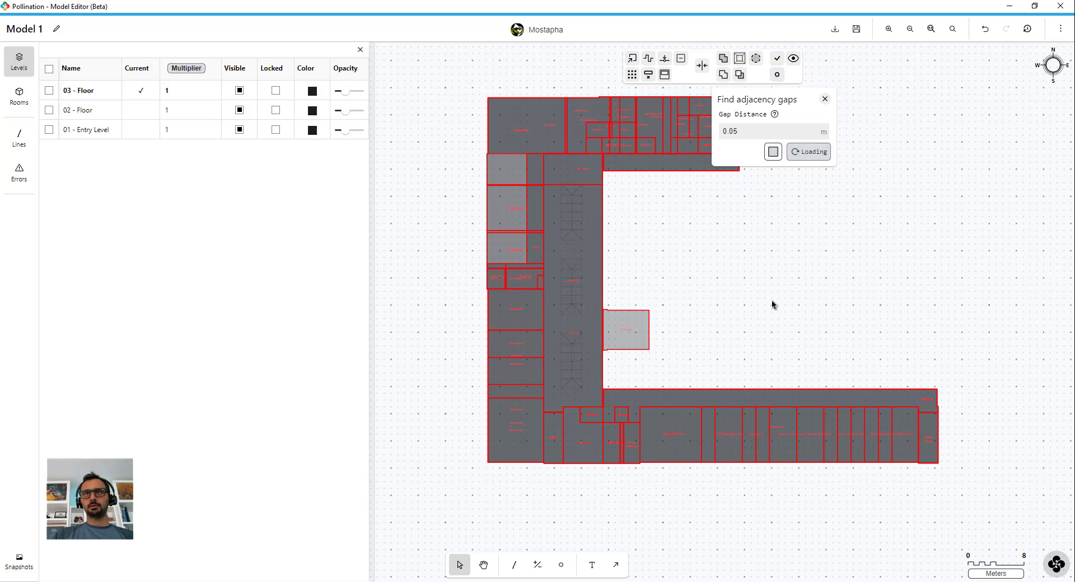
pyautogui.click(741, 290)
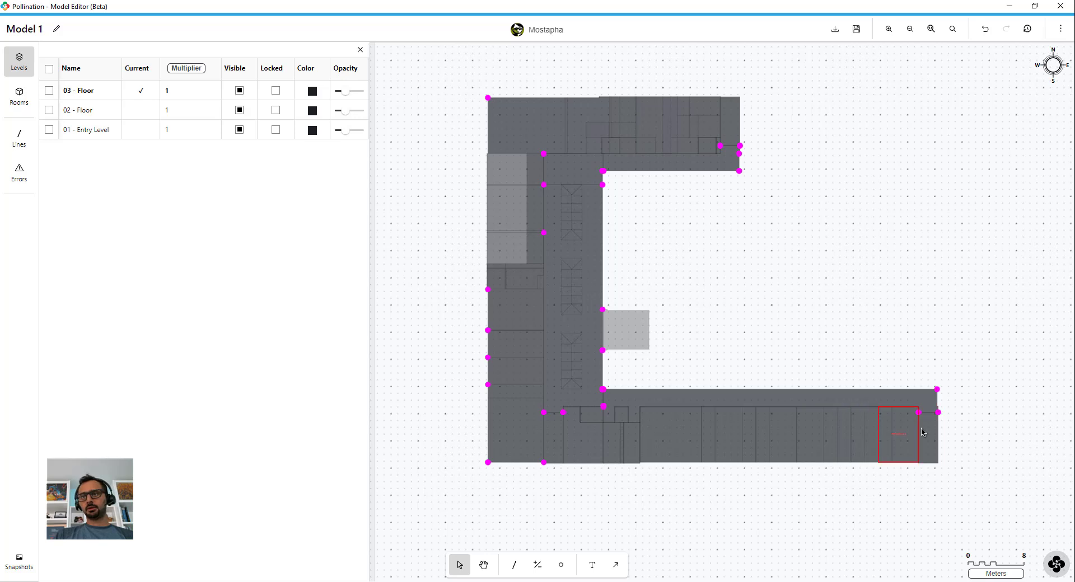
# Create a horizontal guide line along the boundary between the corridor and stair at the south wing's east end.
pyautogui.scroll(3, 921, 431)
pyautogui.scroll(10, 999, 414)
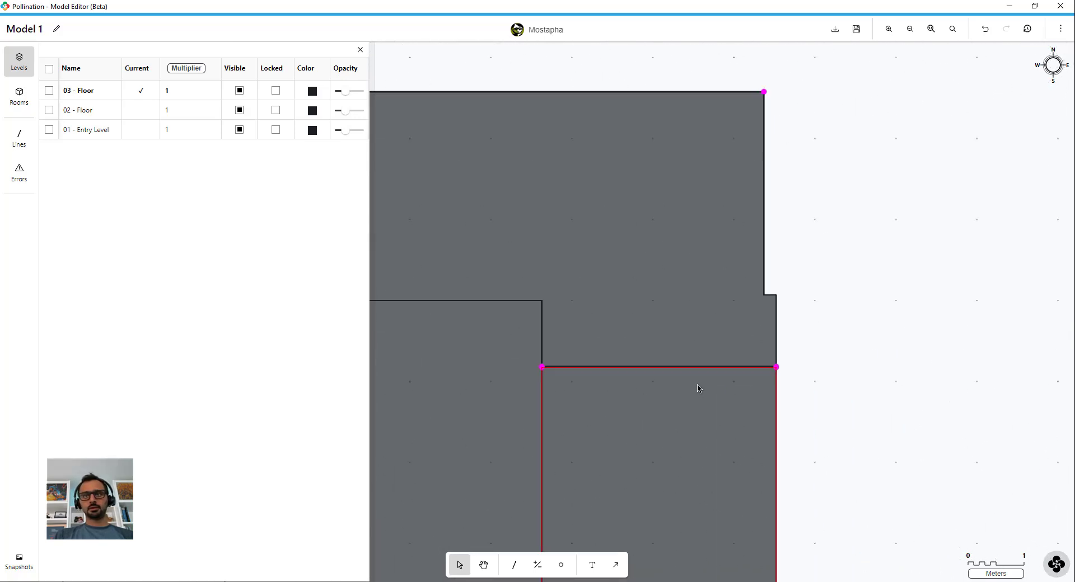
pyautogui.scroll(2, 573, 391)
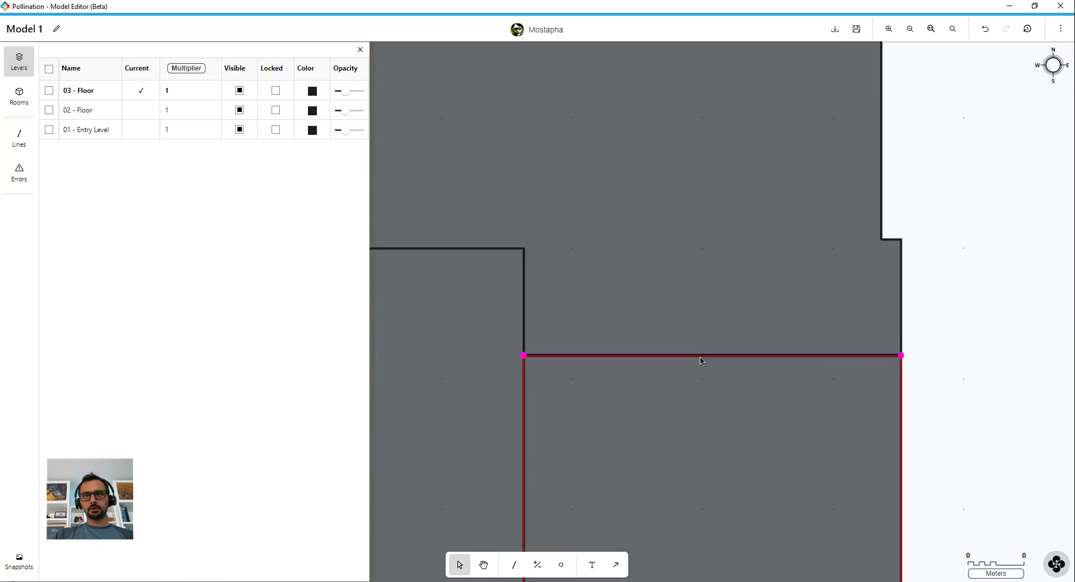
pyautogui.click(703, 358)
pyautogui.click(711, 357)
pyautogui.scroll(-5, 810, 373)
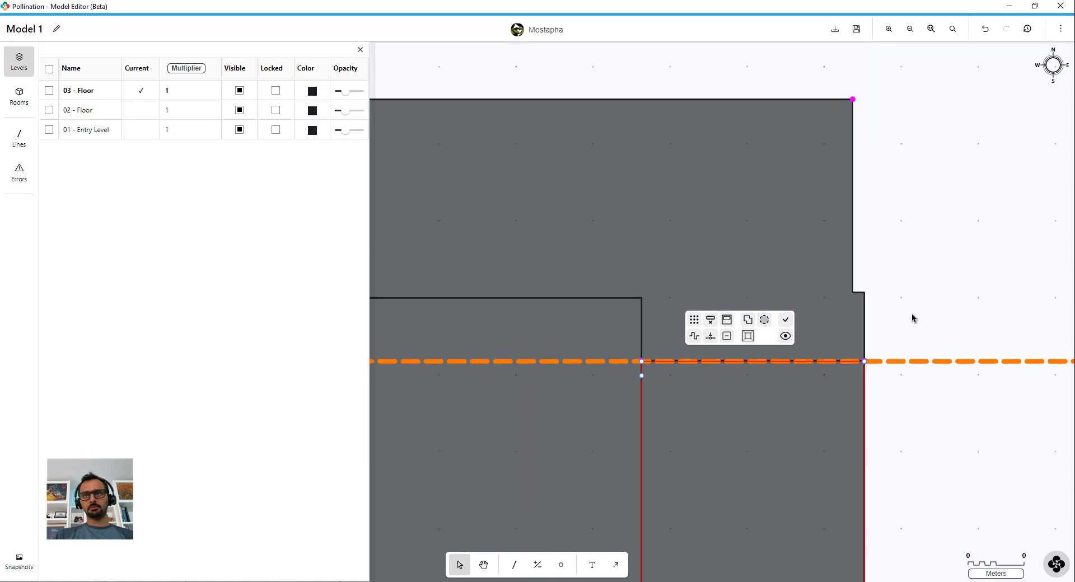
# Align the stacked corridor and stair rooms at the south wing's east end to the guide line using a distance of 0.2 m.
pyautogui.click(944, 305)
pyautogui.moveTo(950, 305); pyautogui.dragTo(835, 380)
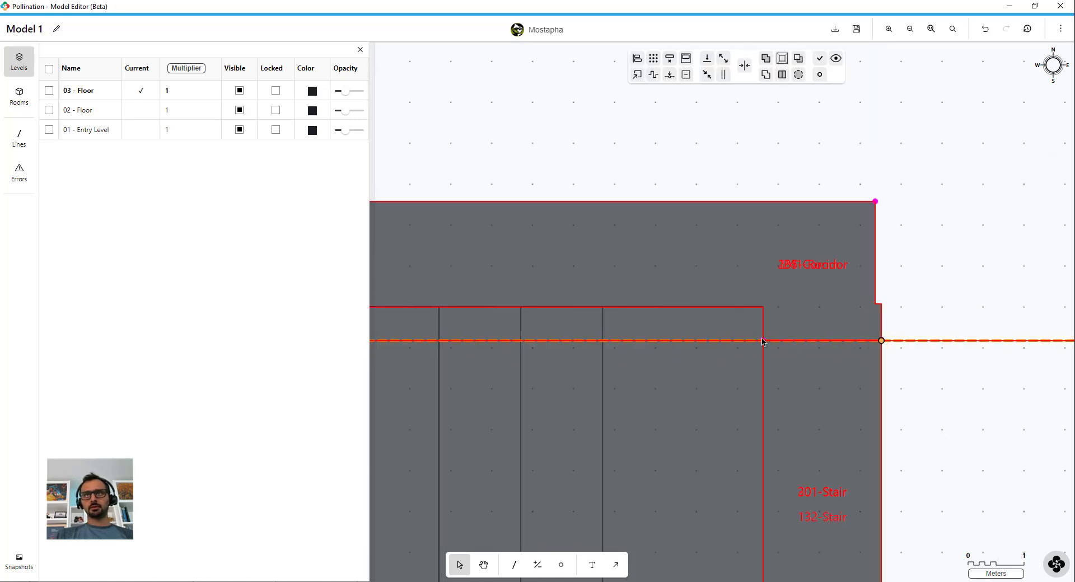
pyautogui.click(638, 66)
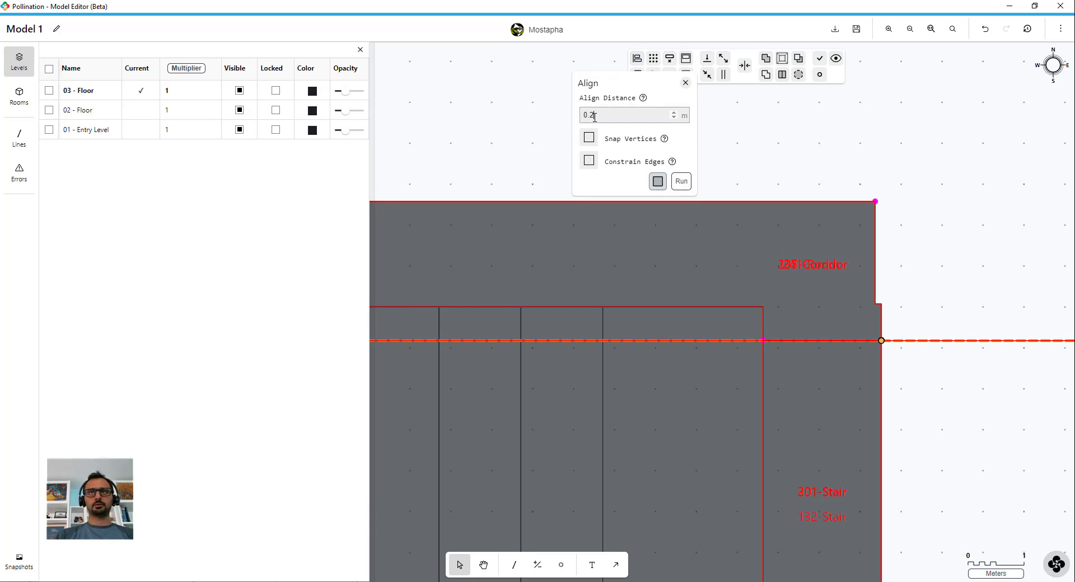
pyautogui.click(682, 185)
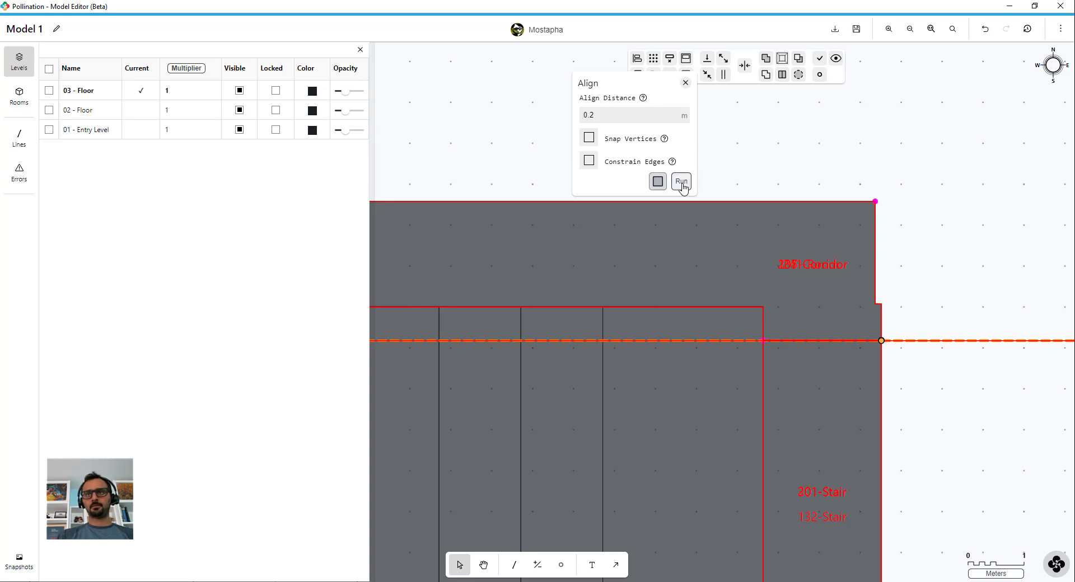
# Align the lobby and stair rooms near the south wing's west end to the same guide line using a distance of 0.2 m.
pyautogui.scroll(-8, 1008, 226)
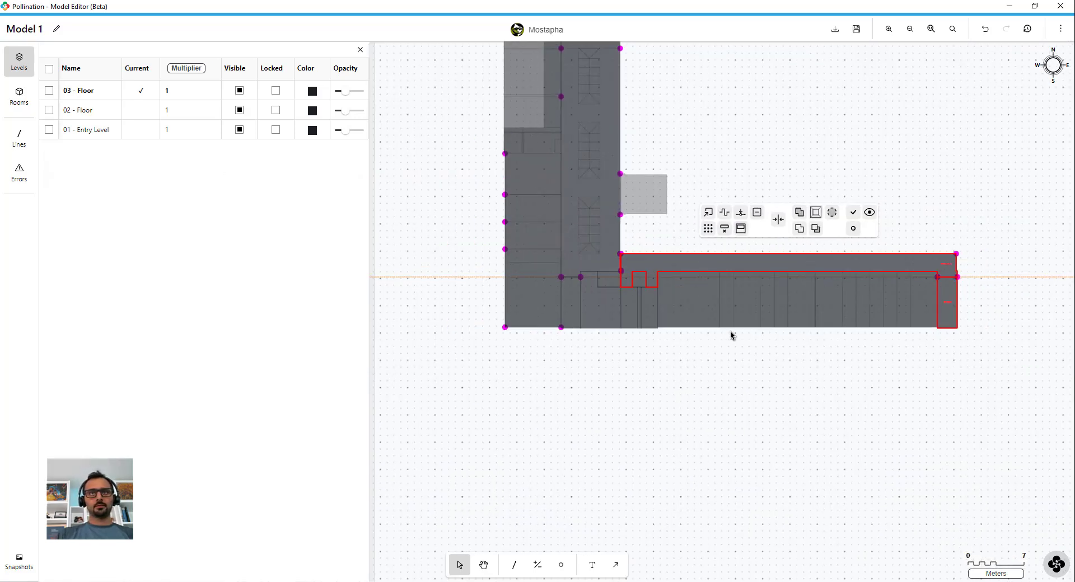
pyautogui.scroll(5, 626, 301)
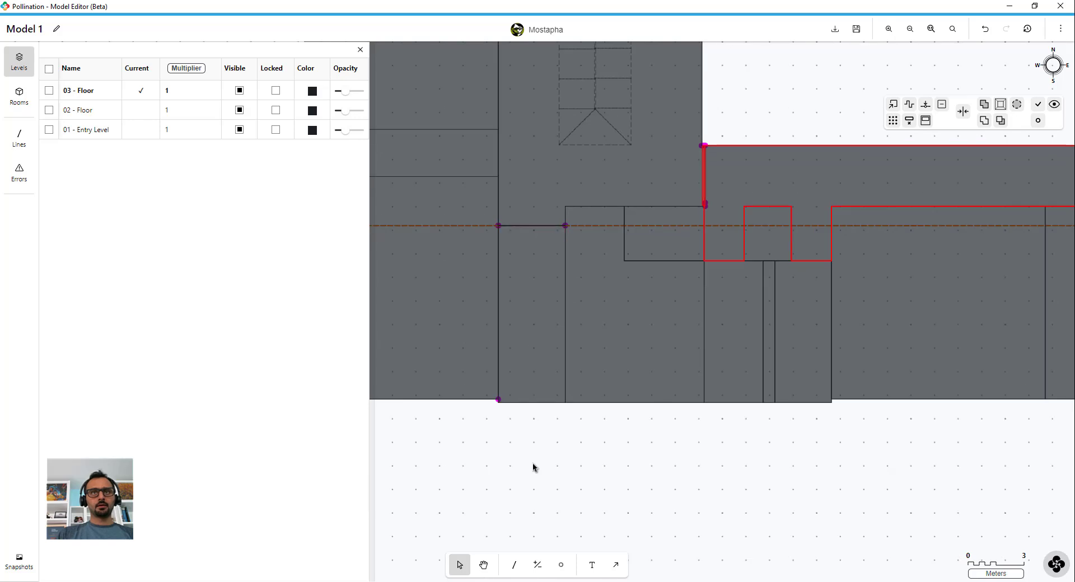
pyautogui.click(533, 461)
pyautogui.moveTo(538, 439); pyautogui.dragTo(517, 207)
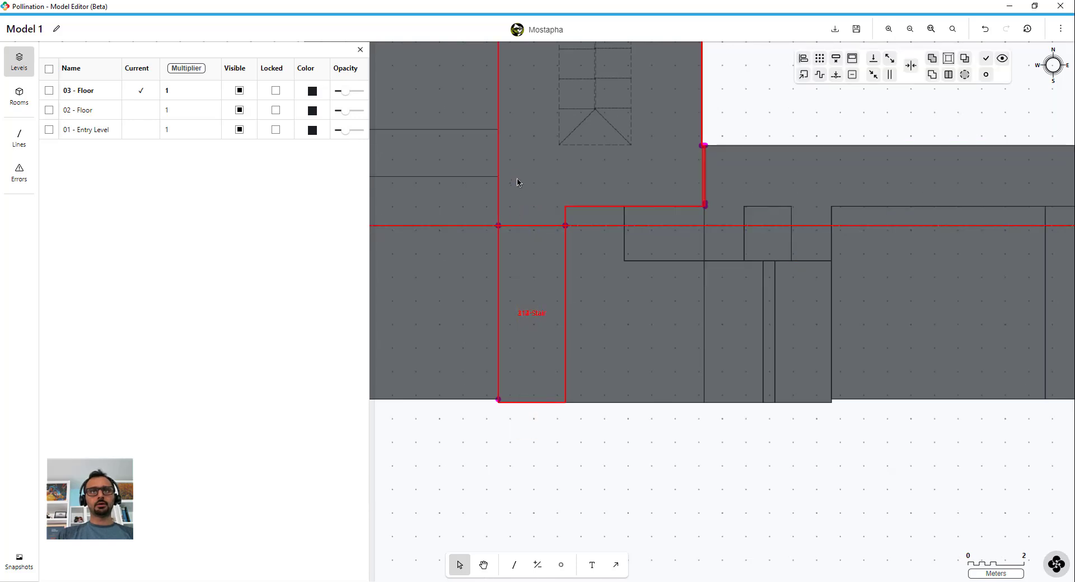
pyautogui.click(804, 60)
pyautogui.click(846, 181)
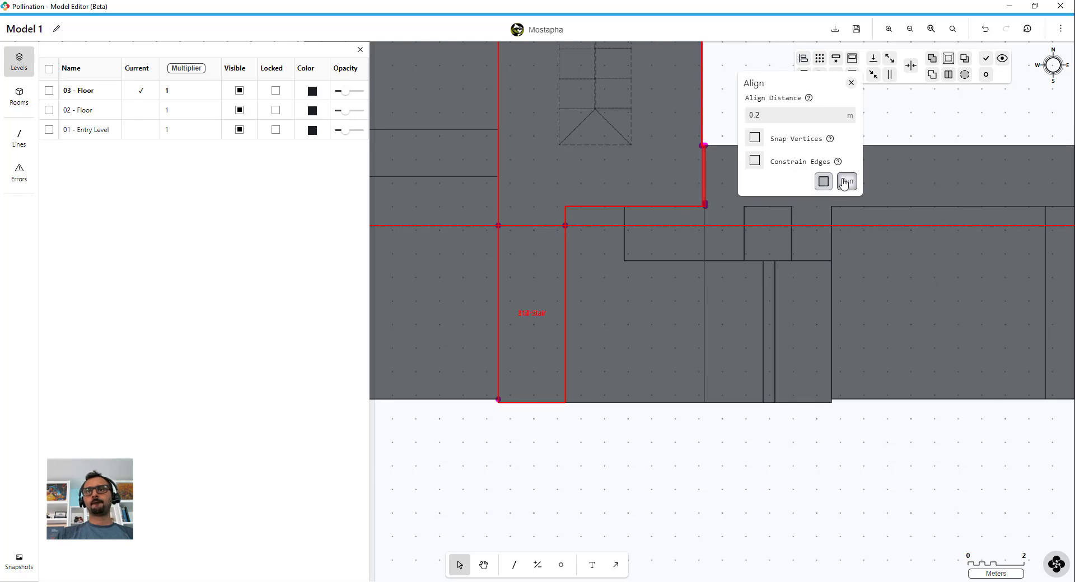
# Create a horizontal guide line along the boundary between the corridor and stair at the north wing's east end.
pyautogui.scroll(-3, 644, 462)
pyautogui.scroll(-4, 646, 462)
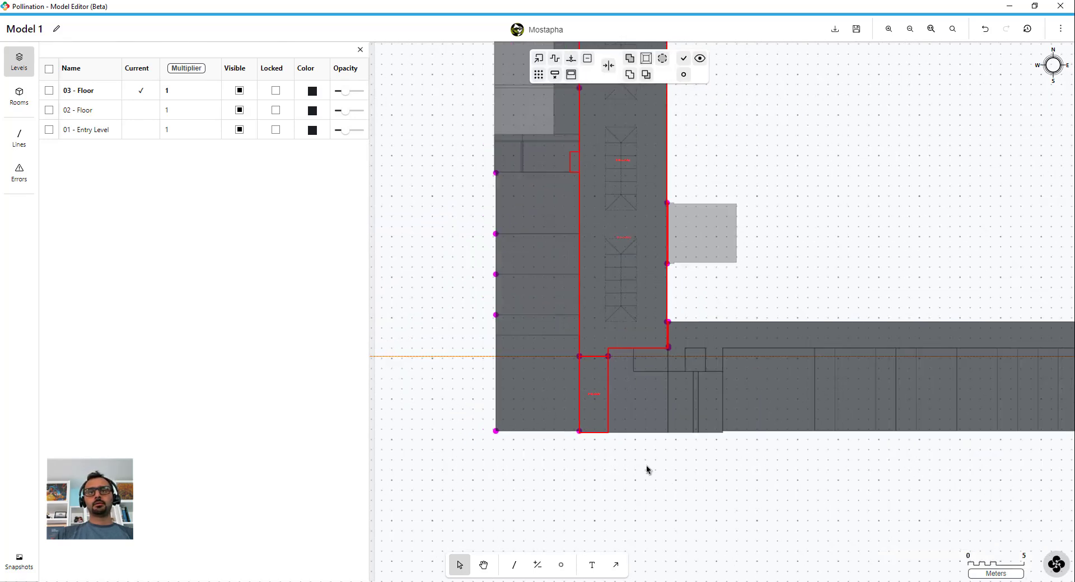
pyautogui.click(815, 170)
pyautogui.scroll(8, 815, 170)
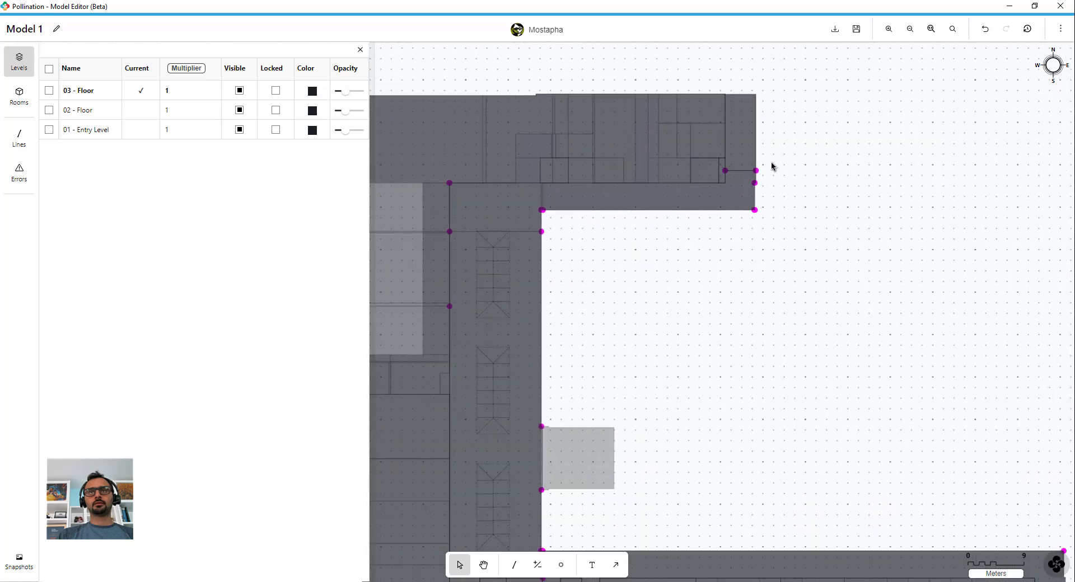
pyautogui.scroll(2, 546, 256)
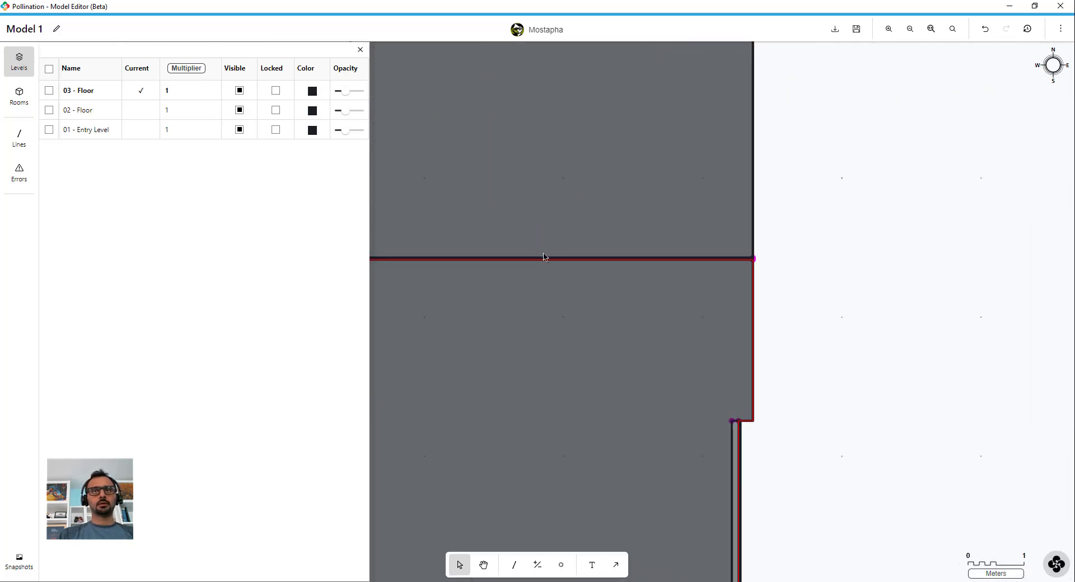
pyautogui.click(552, 259)
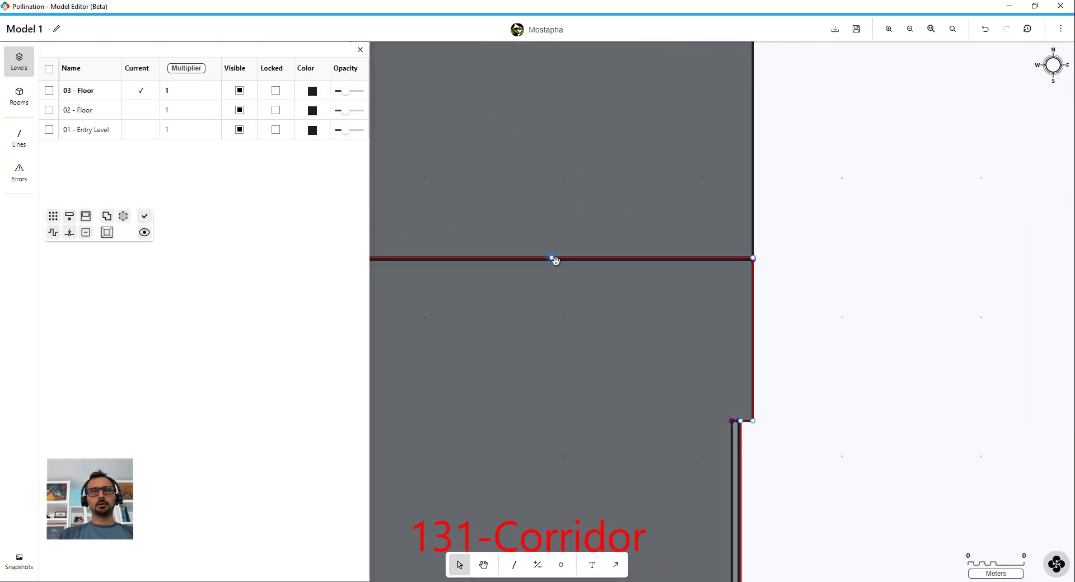
pyautogui.click(552, 259)
pyautogui.scroll(-5, 852, 271)
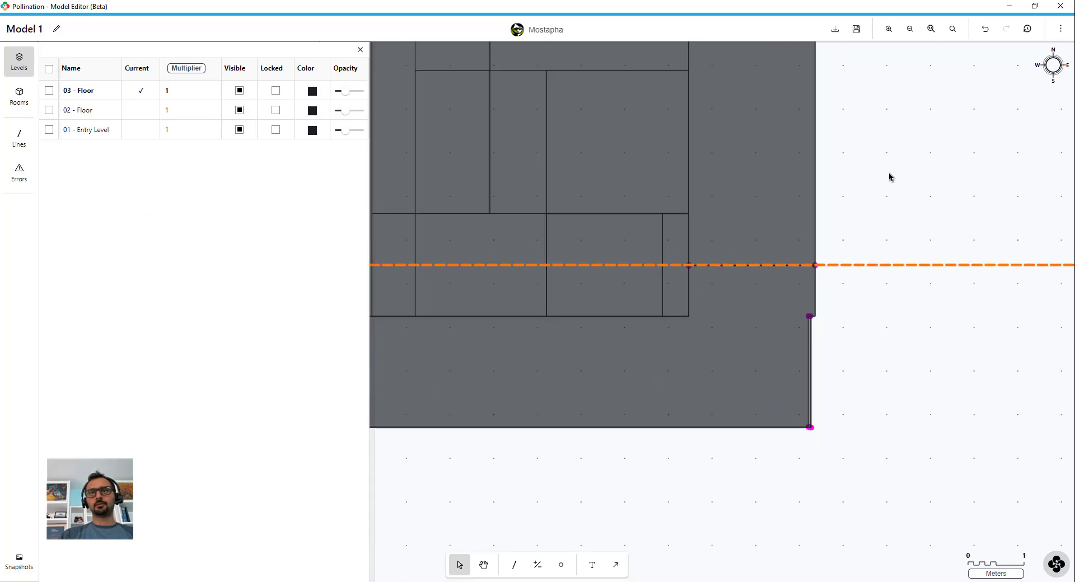
# Align the stacked corridor and stair rooms at the north wing's east end to its guide line using a distance of 0.2 m.
pyautogui.moveTo(889, 173); pyautogui.dragTo(757, 286)
pyautogui.click(564, 58)
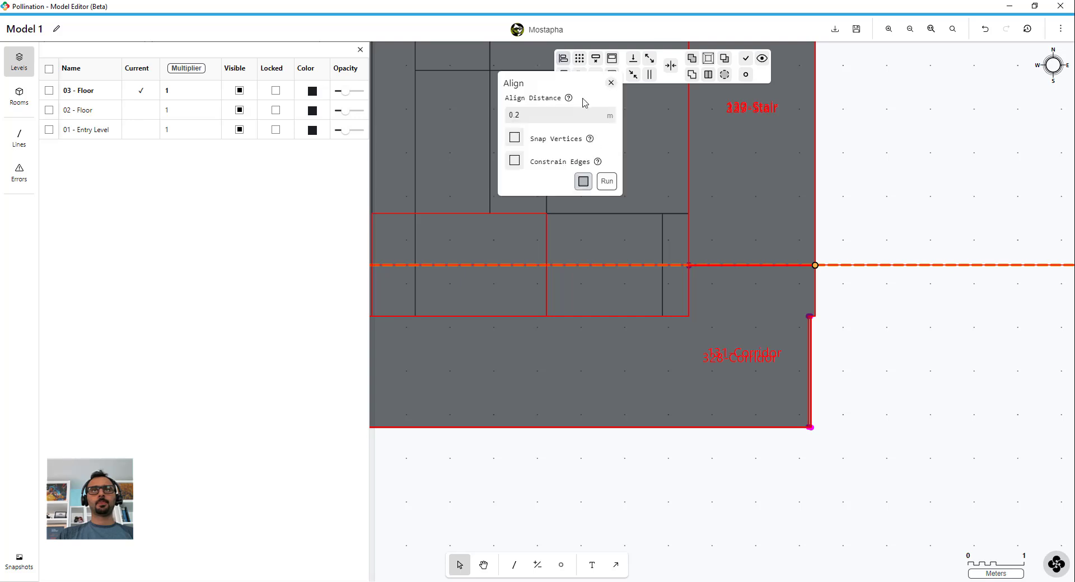
pyautogui.click(607, 182)
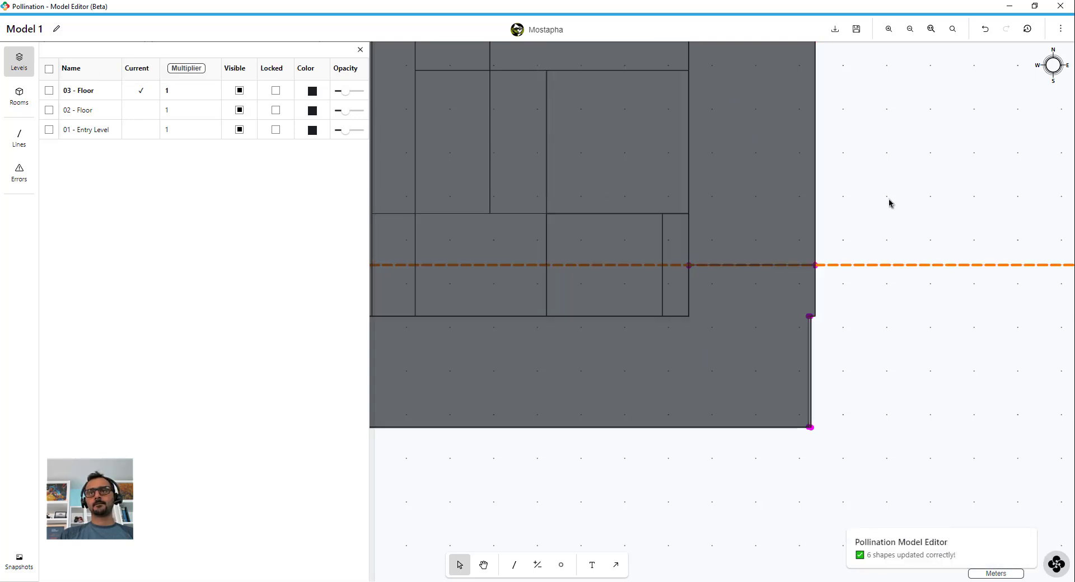
# Delete the horizontal guide line running through the north wing.
pyautogui.scroll(-3, 890, 198)
pyautogui.scroll(-5, 887, 196)
pyautogui.moveTo(973, 153); pyautogui.dragTo(951, 255)
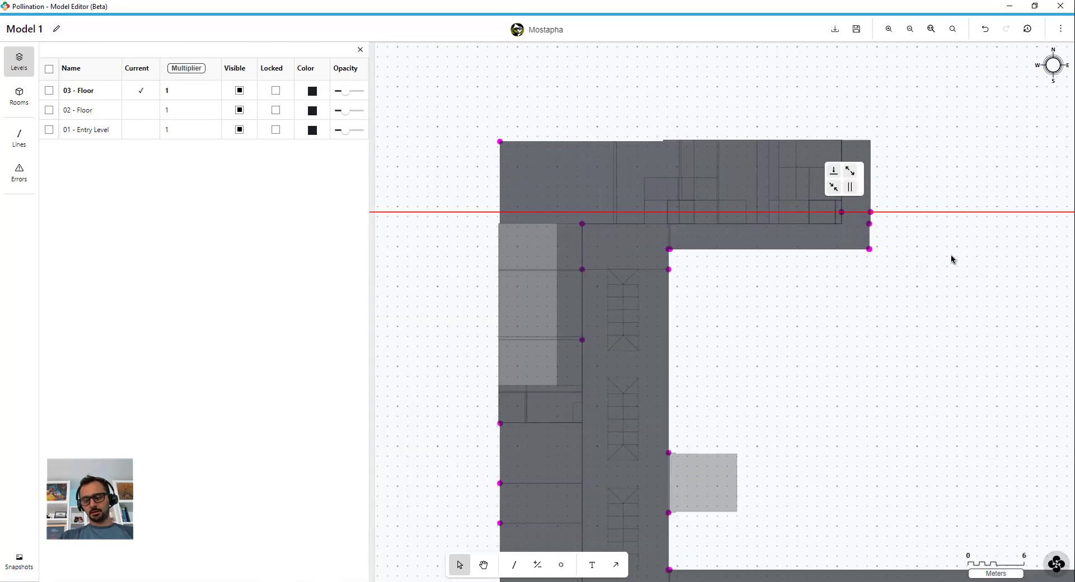
pyautogui.press('Delete')
pyautogui.scroll(-3, 728, 254)
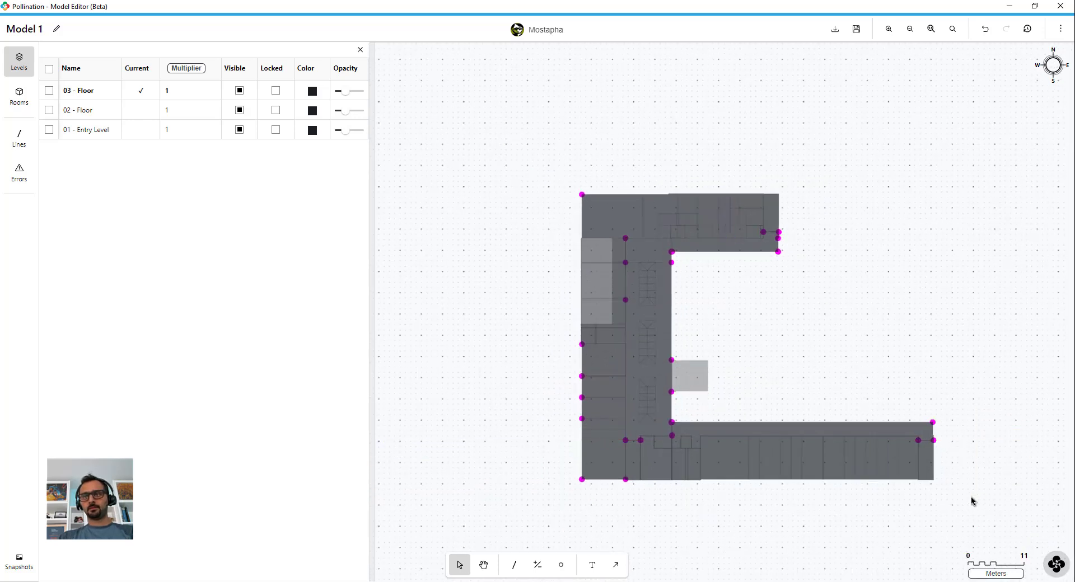
# Select all the points marking adjacency gaps and delete them.
pyautogui.scroll(2, 734, 404)
pyautogui.rightClick(789, 294)
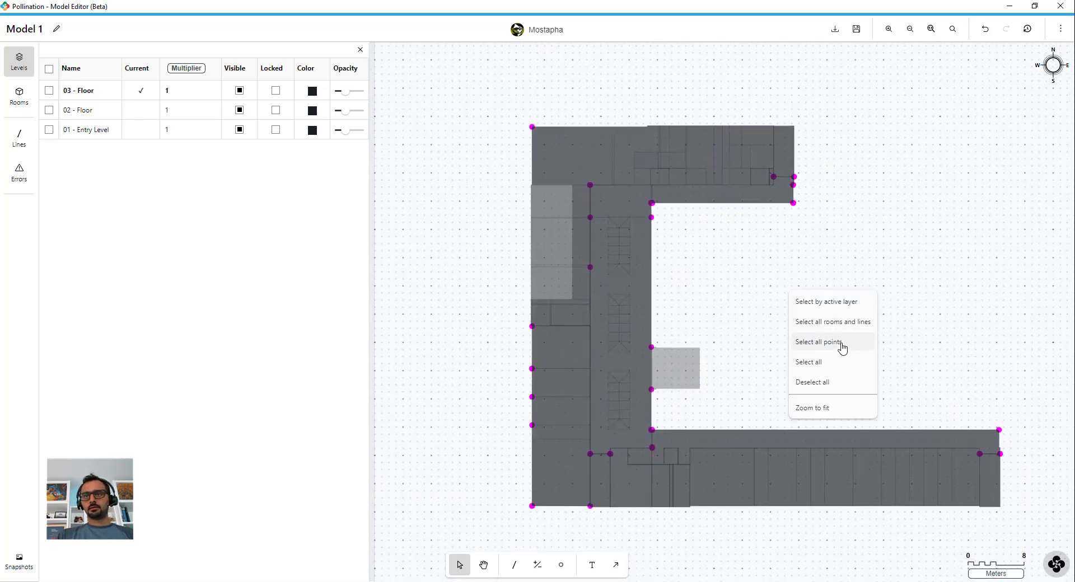
pyautogui.click(840, 342)
pyautogui.press('Delete')
# Create a vertical guide line along the lobby's east wall, where the outlines of the stacked levels are offset.
pyautogui.scroll(-2, 761, 334)
pyautogui.moveTo(762, 334); pyautogui.dragTo(714, 285, button='middle')
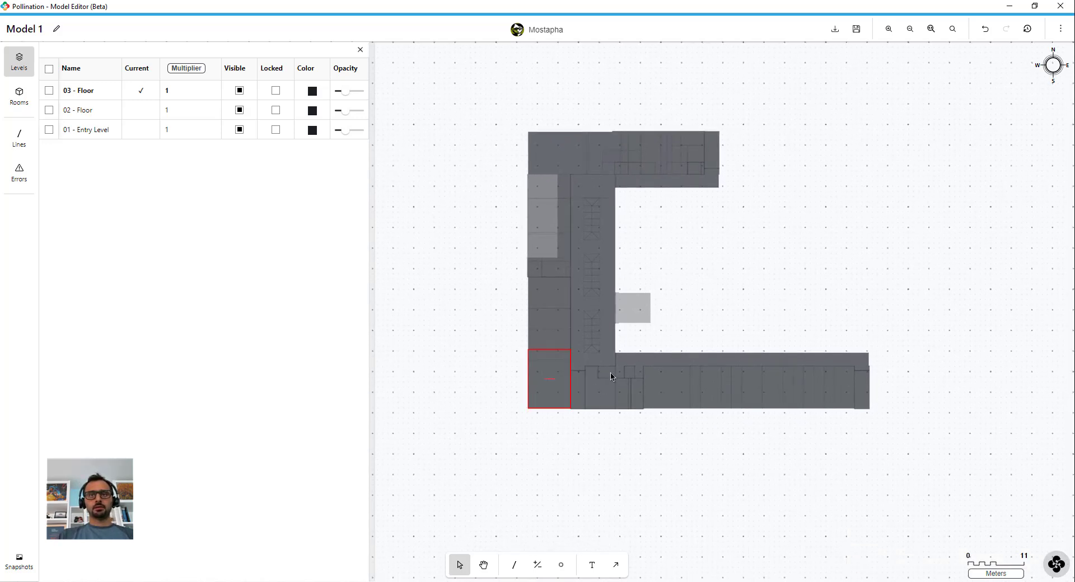
pyautogui.scroll(5, 638, 339)
pyautogui.scroll(8, 607, 341)
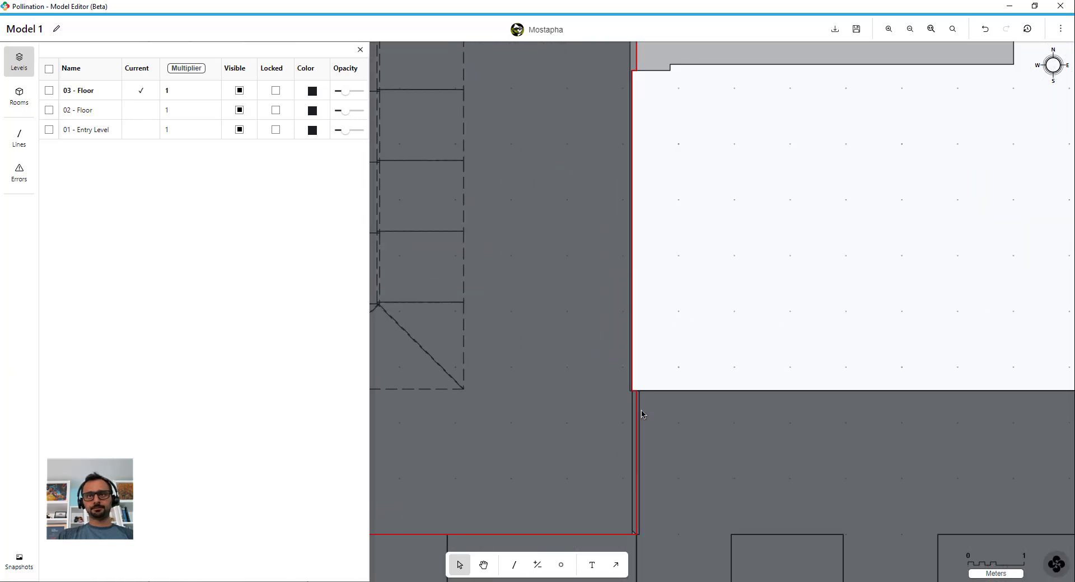
pyautogui.scroll(2, 613, 367)
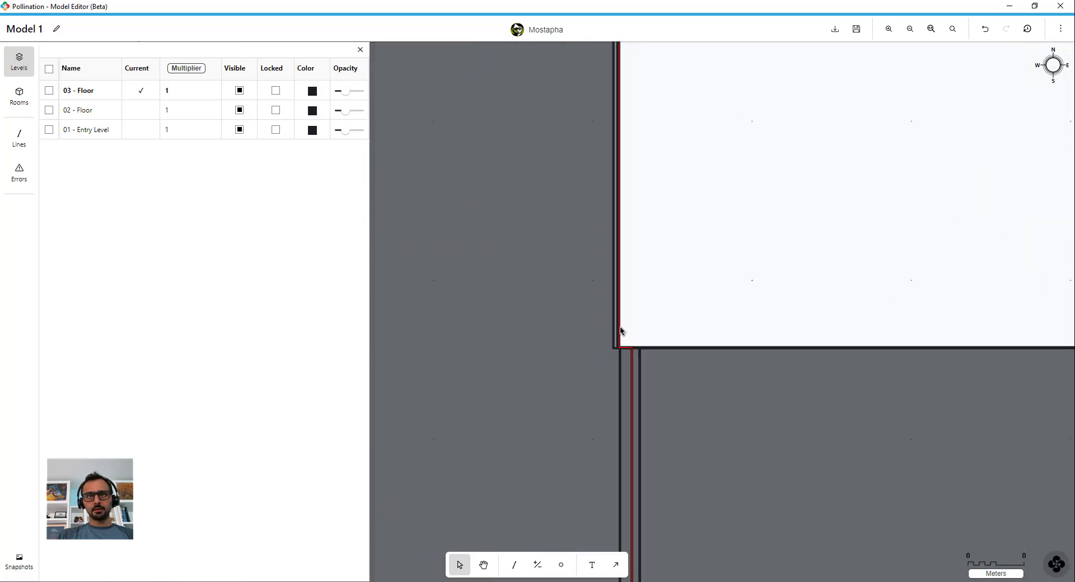
pyautogui.click(621, 329)
pyautogui.scroll(-8, 621, 333)
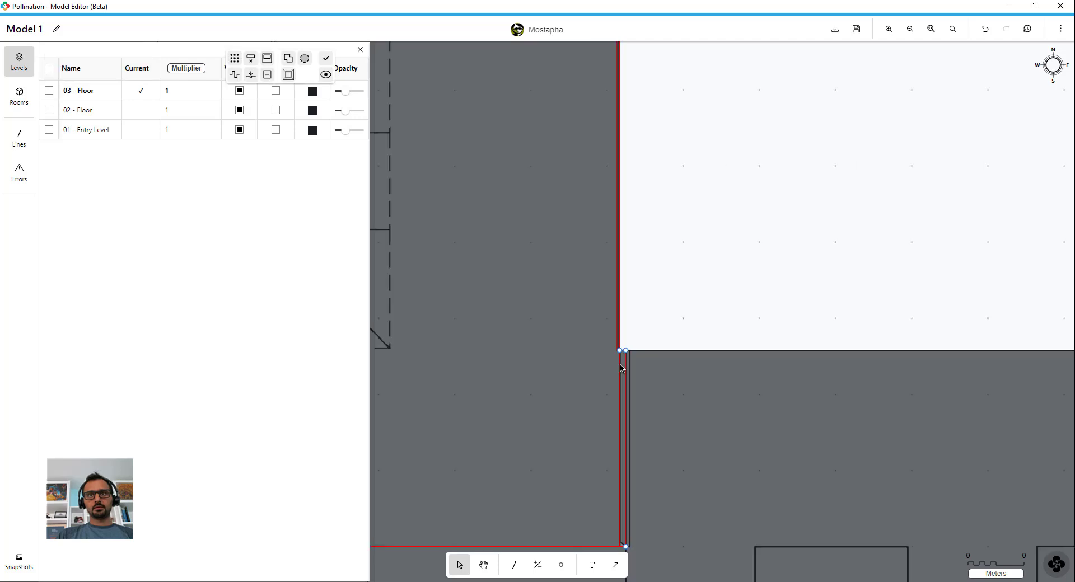
pyautogui.scroll(8, 628, 173)
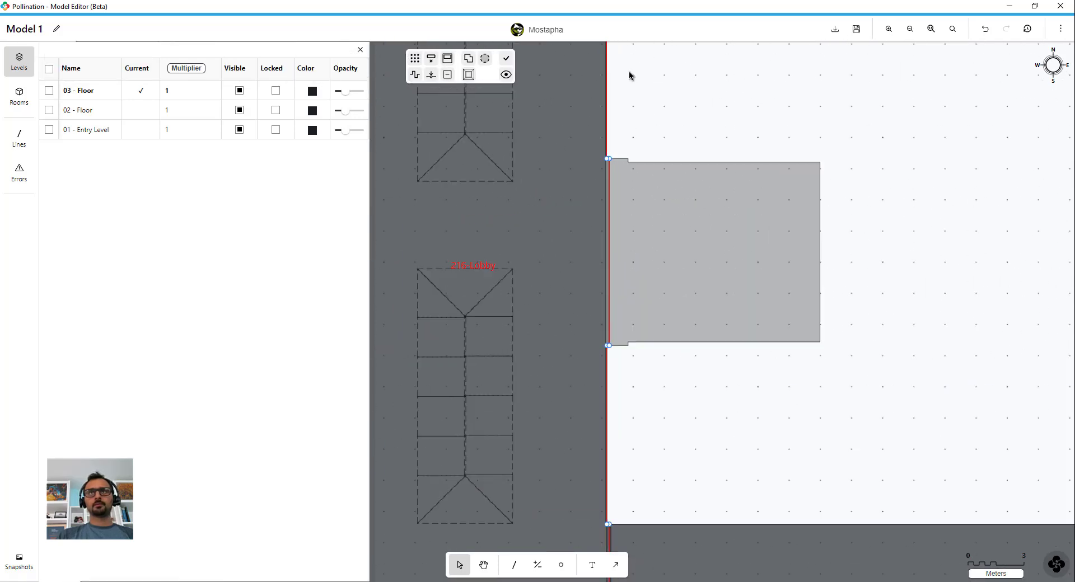
pyautogui.scroll(-8, 608, 328)
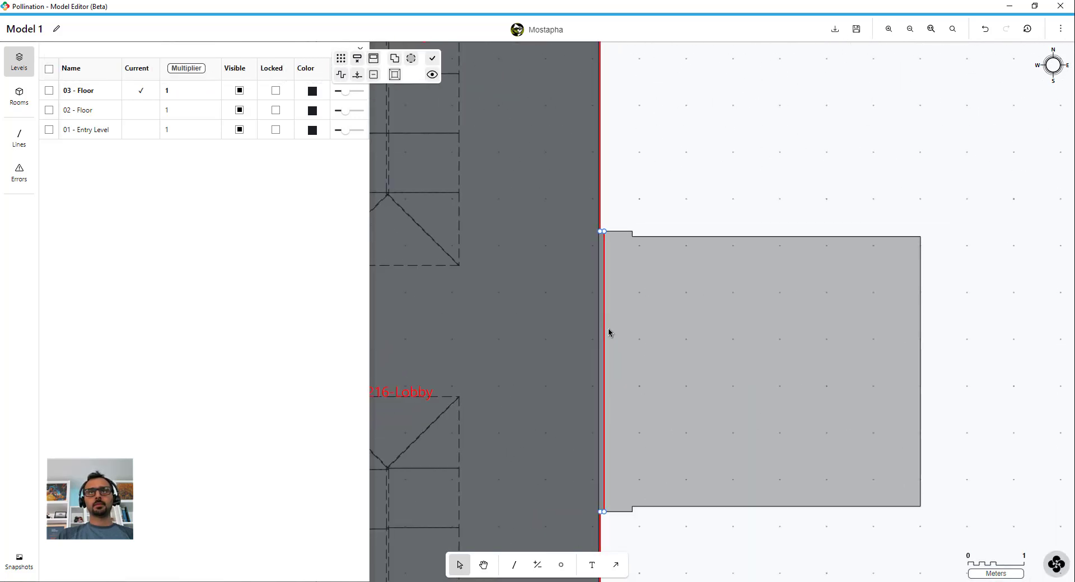
pyautogui.moveTo(649, 257); pyautogui.dragTo(653, 324, button='middle')
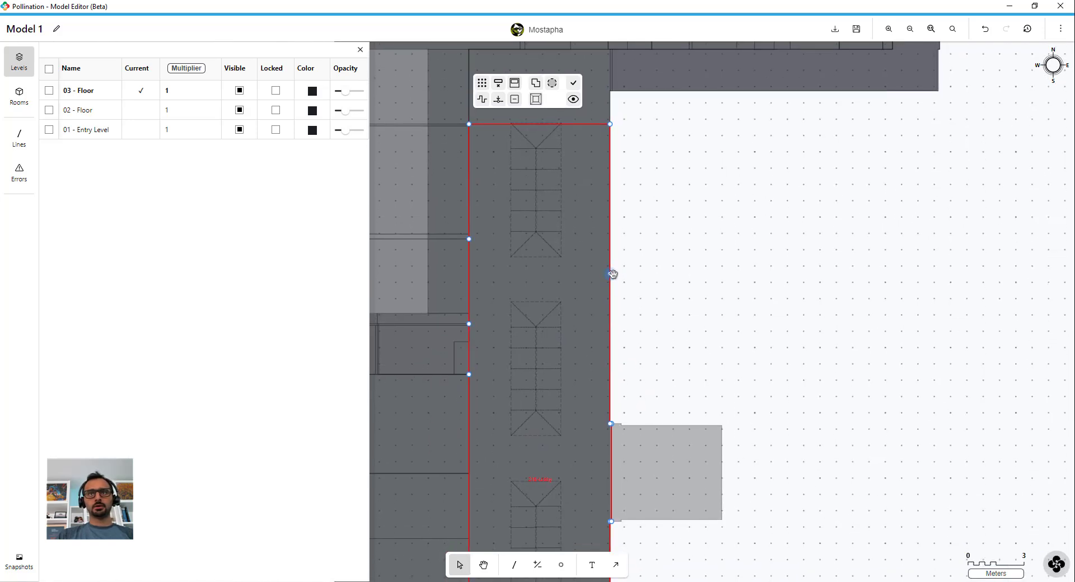
pyautogui.click(748, 252)
pyautogui.scroll(-5, 648, 235)
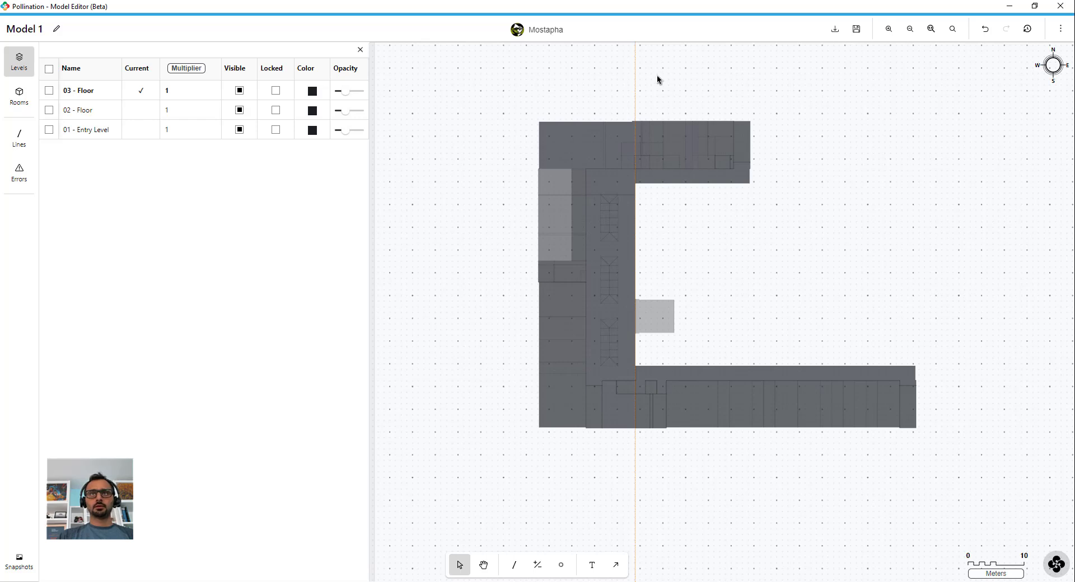
# Align all rooms along the vertical guide line at the lobby's east wall using a distance of 0.2 m.
pyautogui.moveTo(646, 84); pyautogui.dragTo(625, 486)
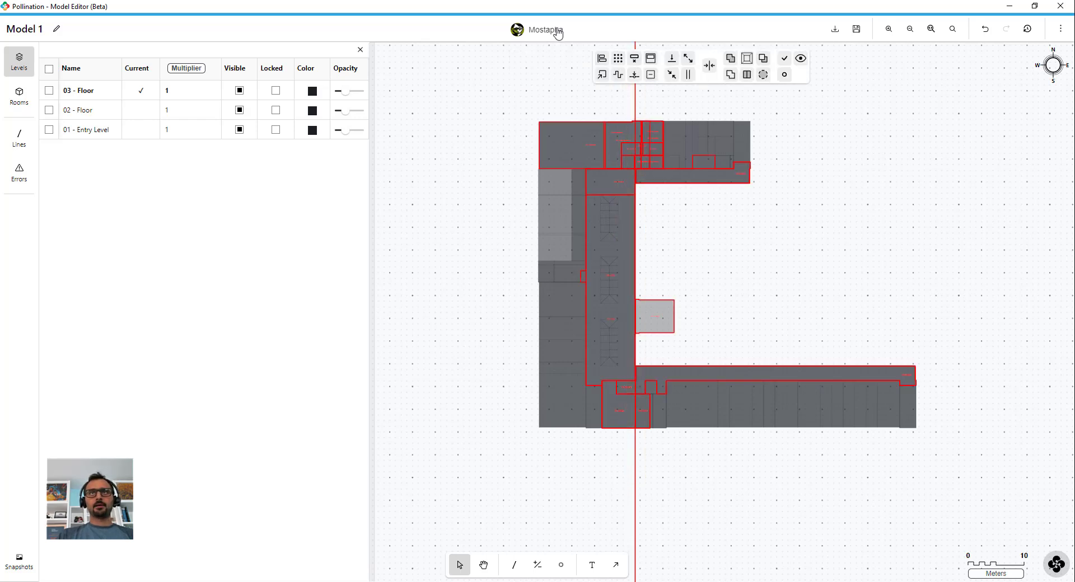
pyautogui.click(602, 59)
pyautogui.click(644, 181)
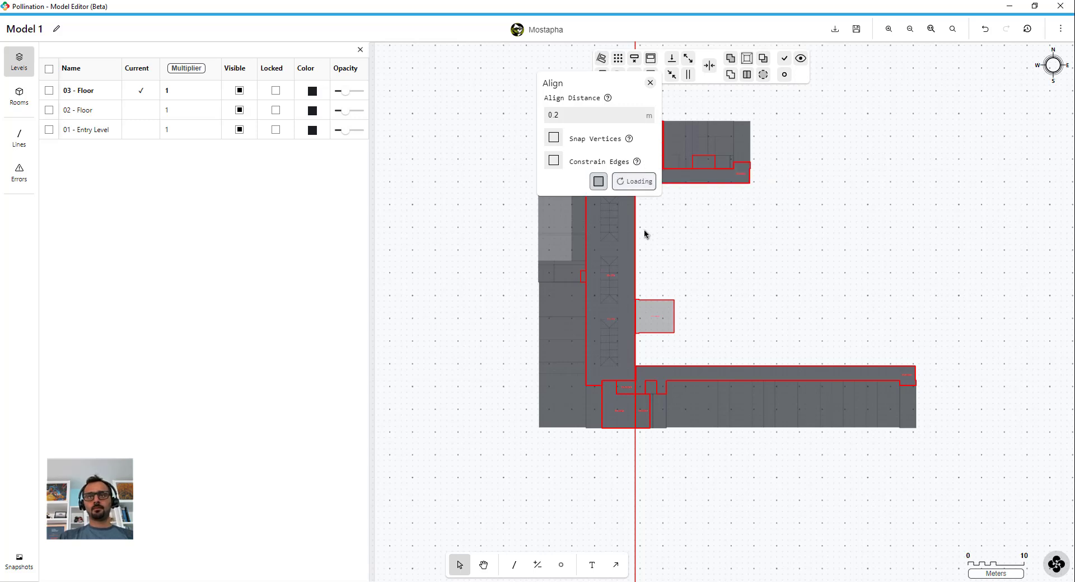
pyautogui.scroll(3, 643, 382)
pyautogui.scroll(5, 643, 381)
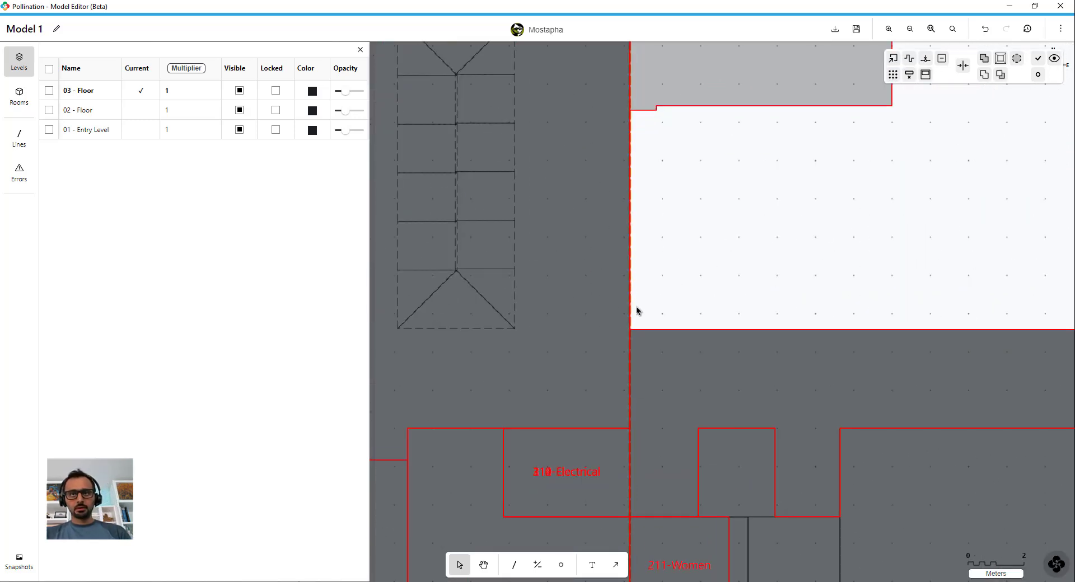
pyautogui.scroll(-10, 633, 262)
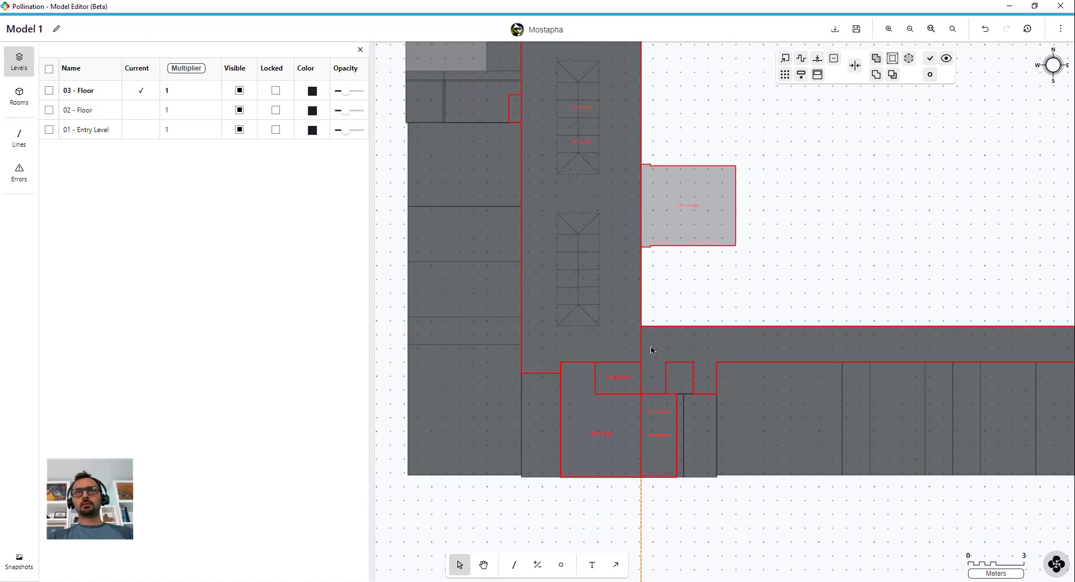
# Delete the vertical guide line at the lobby's east wall and save a snapshot of the model.
pyautogui.moveTo(691, 469); pyautogui.dragTo(579, 503)
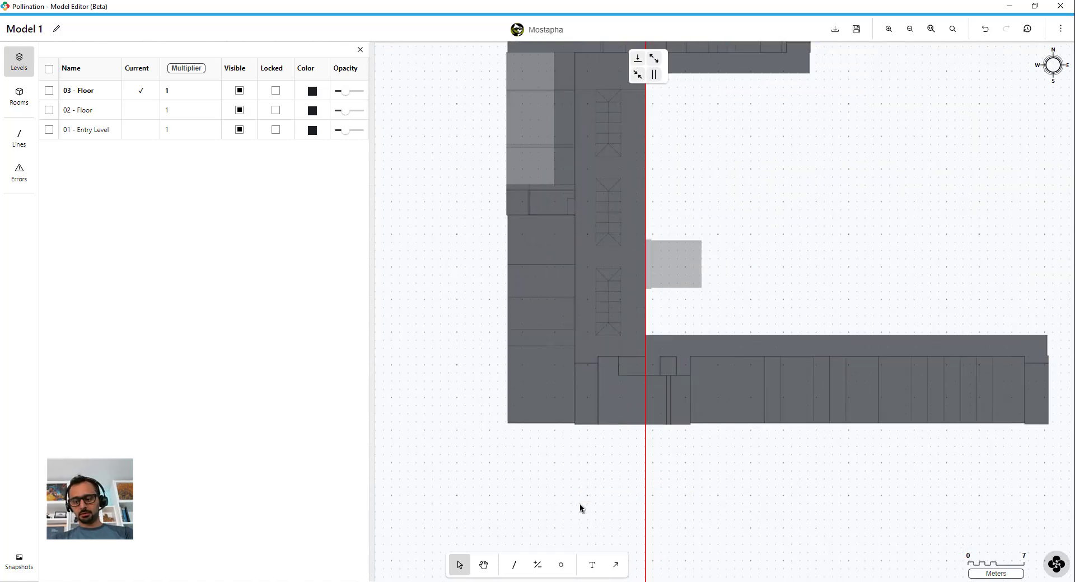
pyautogui.press('Delete')
pyautogui.scroll(-3, 711, 190)
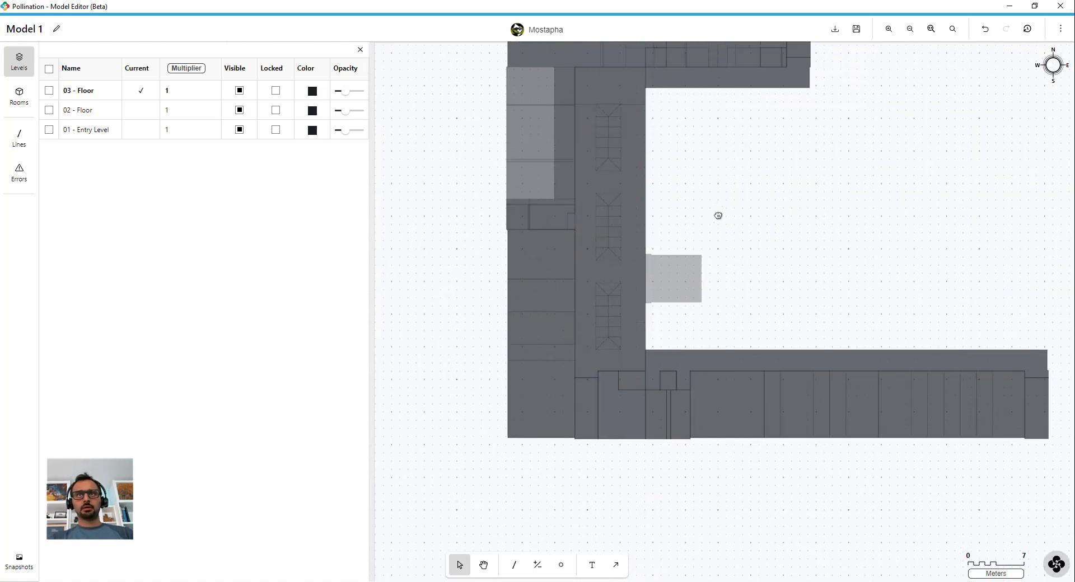
pyautogui.hotkey('ctrl', 's')
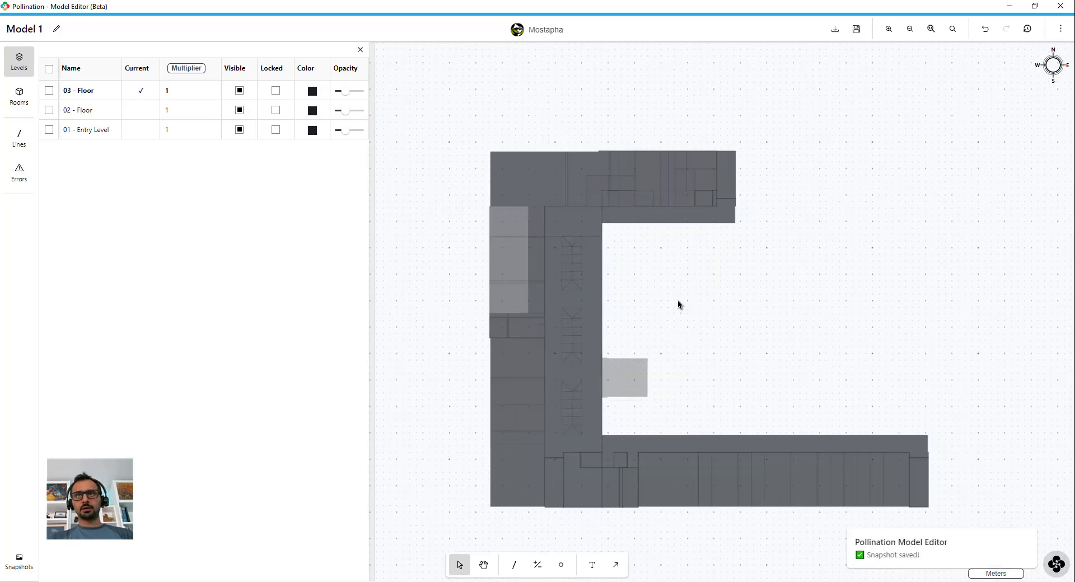
# Find the adjacency gaps between all rooms using a gap distance of 0.05 m and inspect those at the stair corners.
pyautogui.hotkey('ctrl', 'a')
pyautogui.click(774, 126)
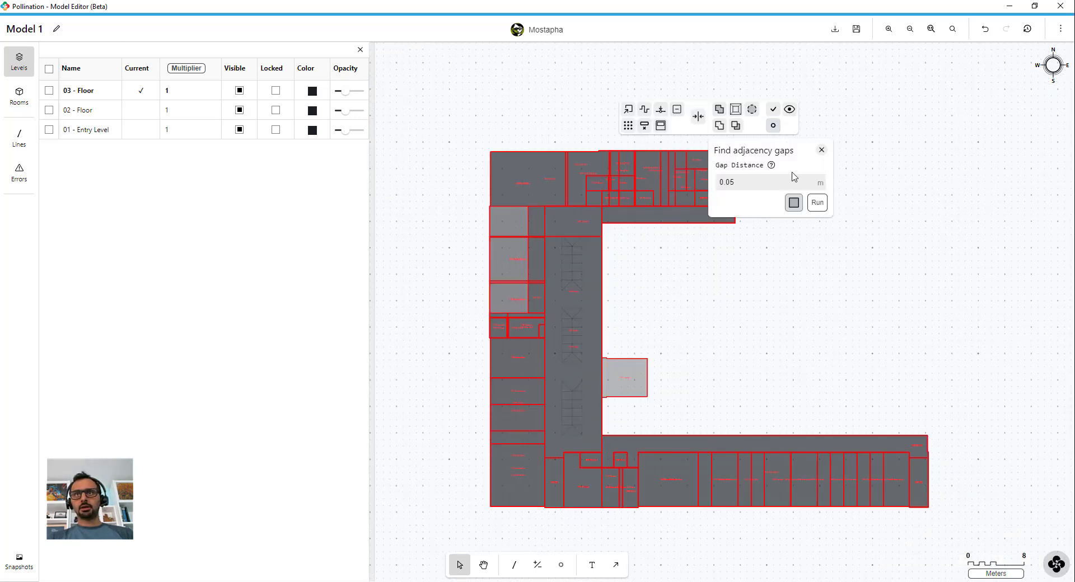
pyautogui.click(817, 202)
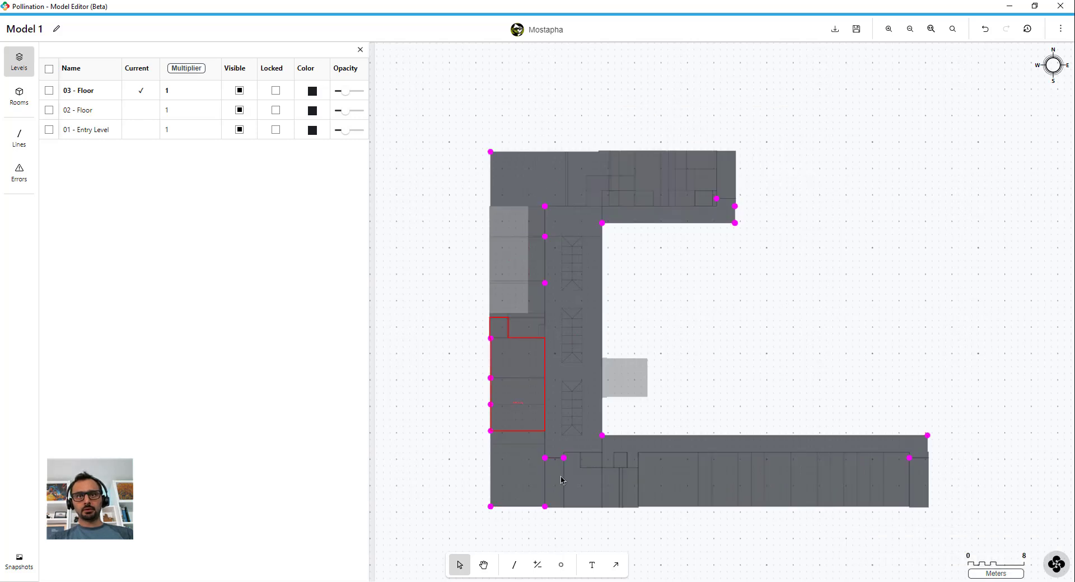
pyautogui.scroll(2, 917, 469)
pyautogui.scroll(10, 916, 470)
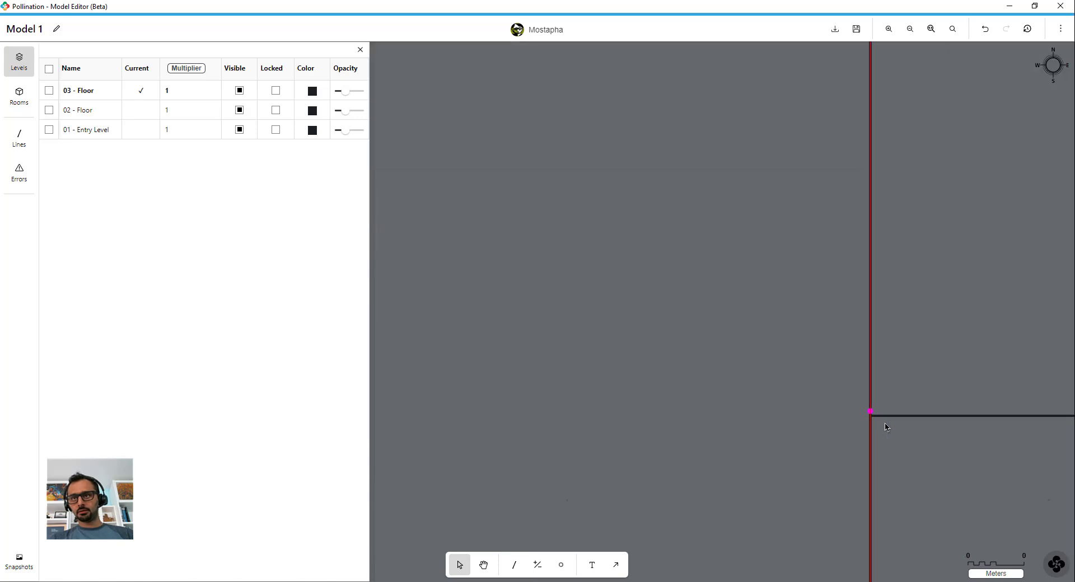
pyautogui.scroll(-3, 888, 337)
pyautogui.scroll(-10, 888, 338)
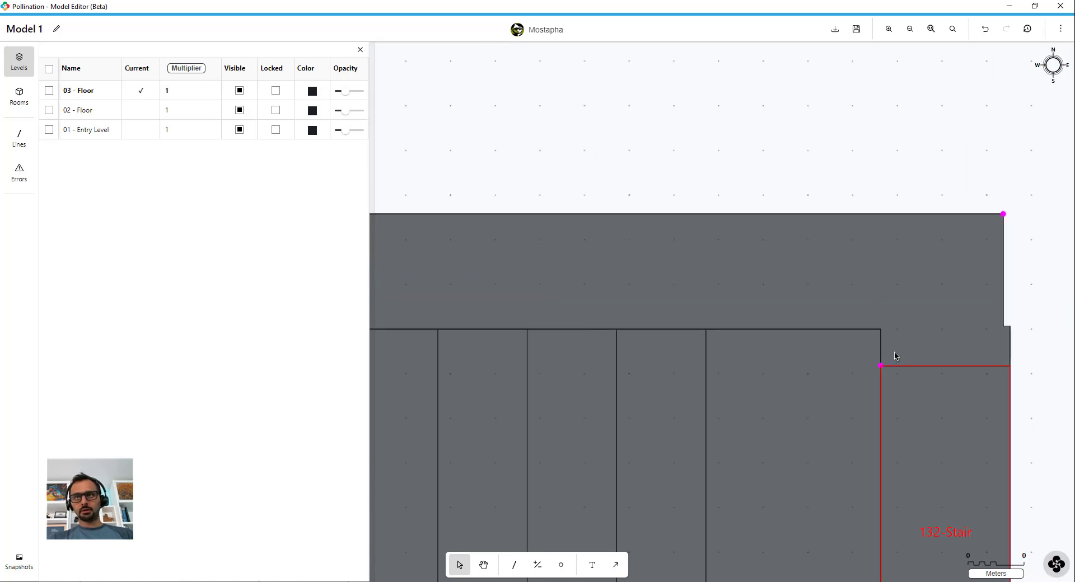
# Delete all the points marking adjacency gaps and clean up the vertices of all rooms on the stacked levels.
pyautogui.rightClick(824, 256)
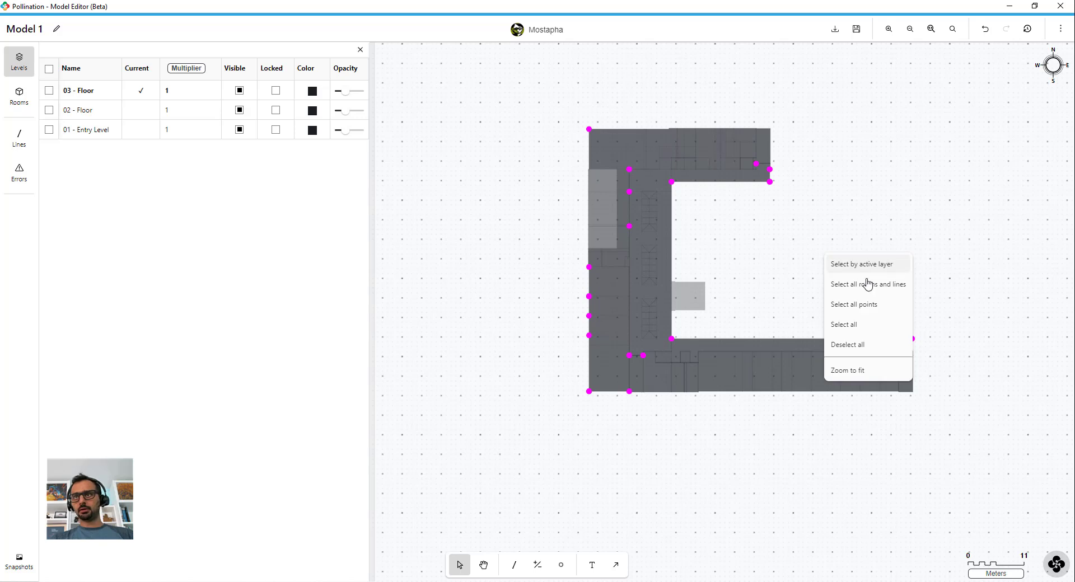
pyautogui.click(872, 305)
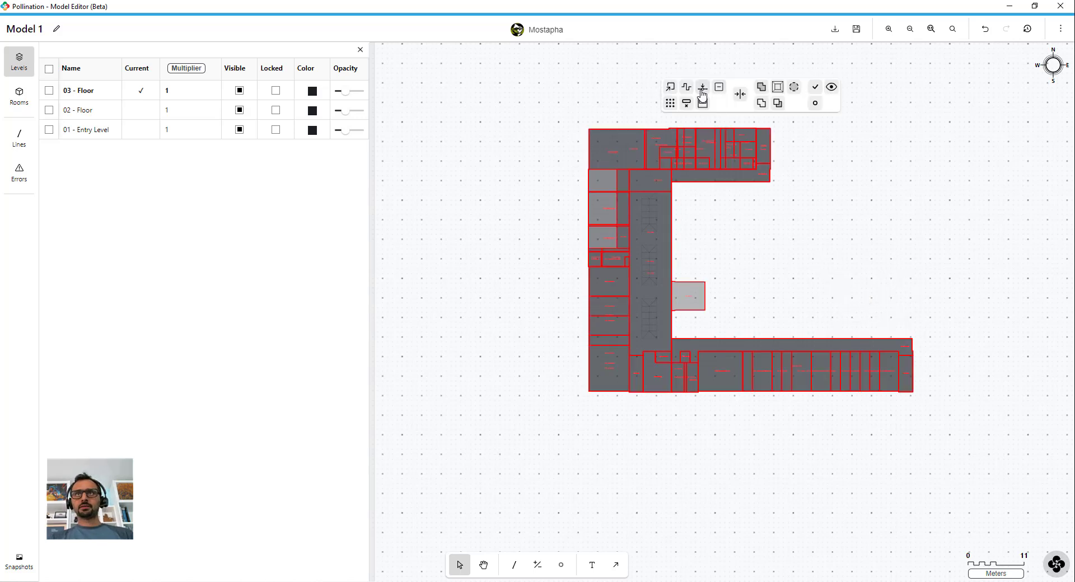
pyautogui.click(703, 89)
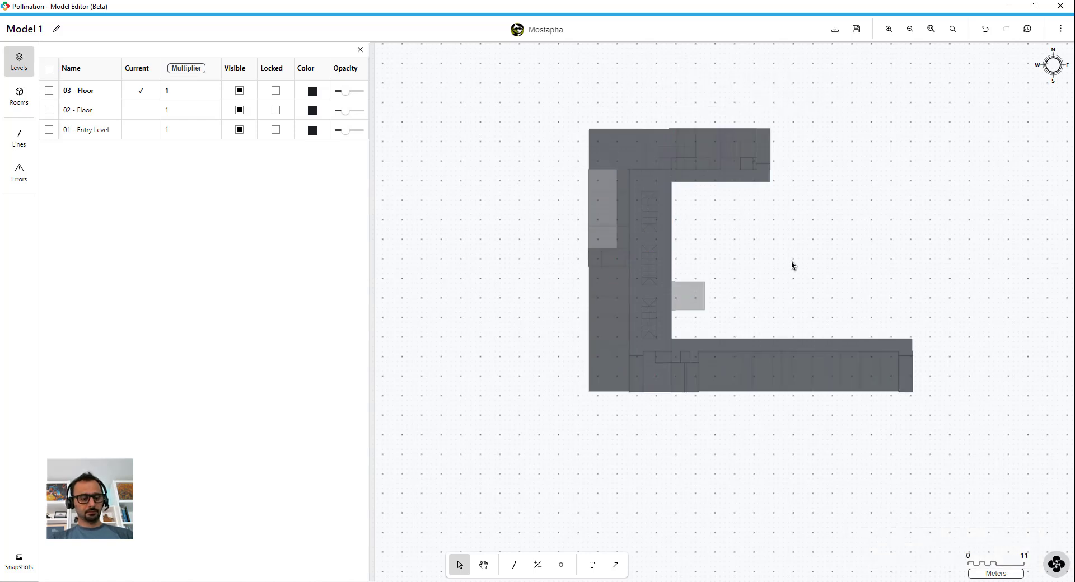
# Check all rooms again for adjacency gaps at a 0.05 m gap distance and examine the lobby's southeast corner.
pyautogui.click(815, 103)
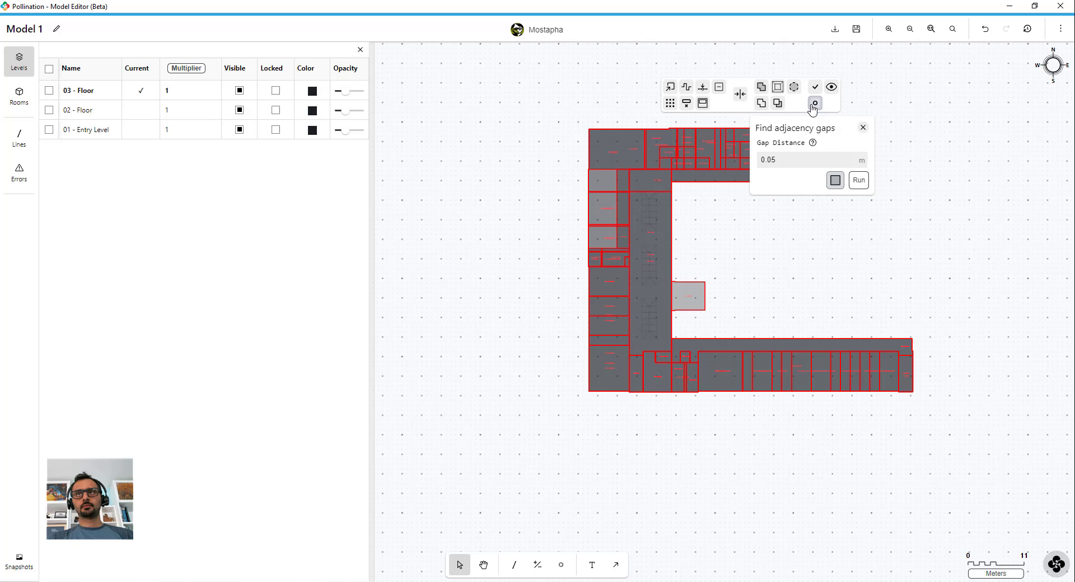
pyautogui.click(863, 181)
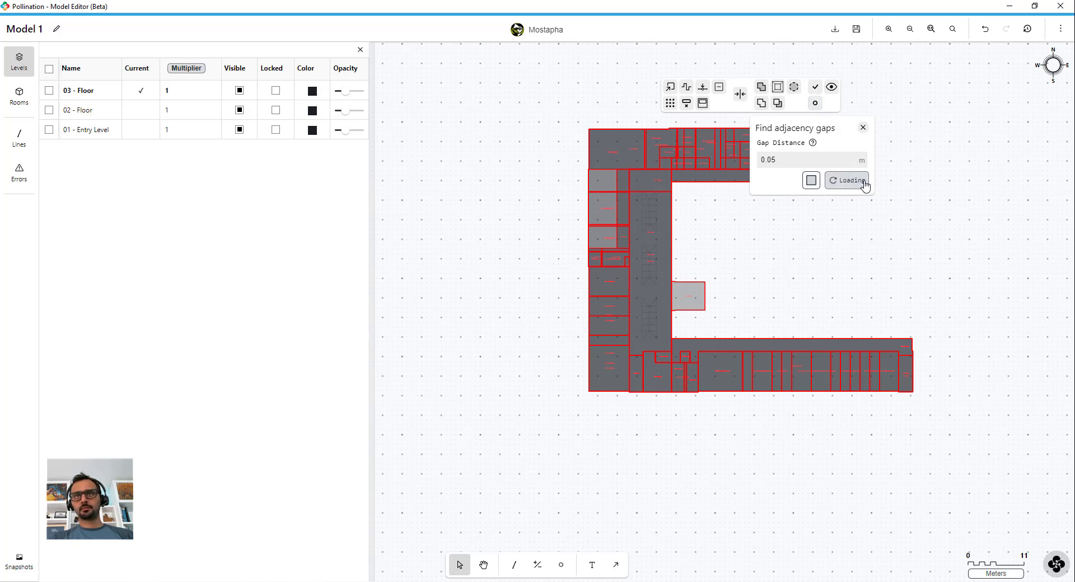
pyautogui.click(945, 262)
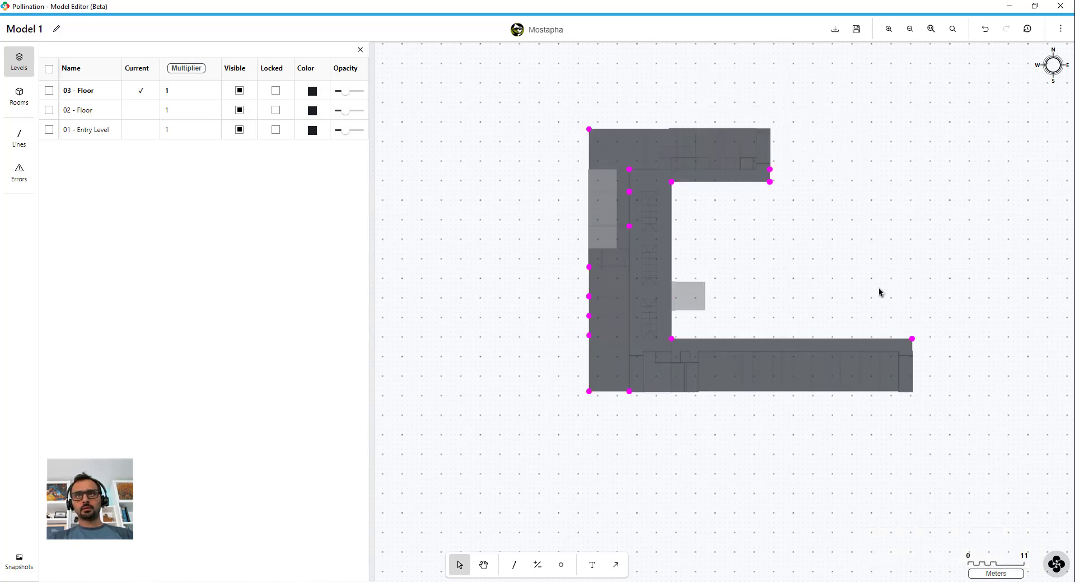
pyautogui.scroll(10, 689, 339)
pyautogui.scroll(10, 696, 339)
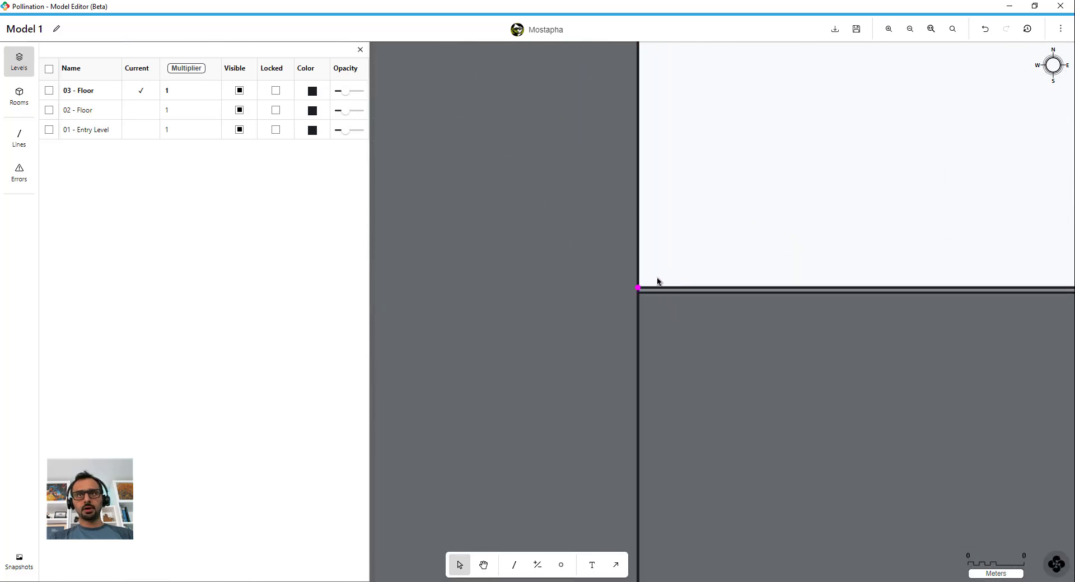
pyautogui.scroll(-5, 676, 328)
pyautogui.scroll(-10, 707, 311)
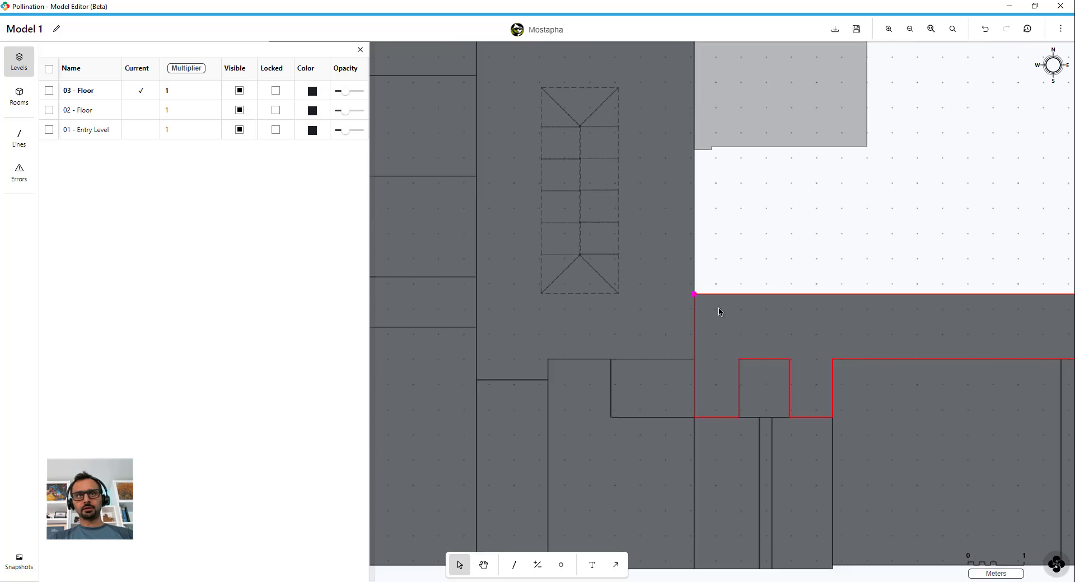
# Create a vertical guide line along the lobby's west wall, where the outlines of the stacked levels are offset.
pyautogui.scroll(10, 652, 64)
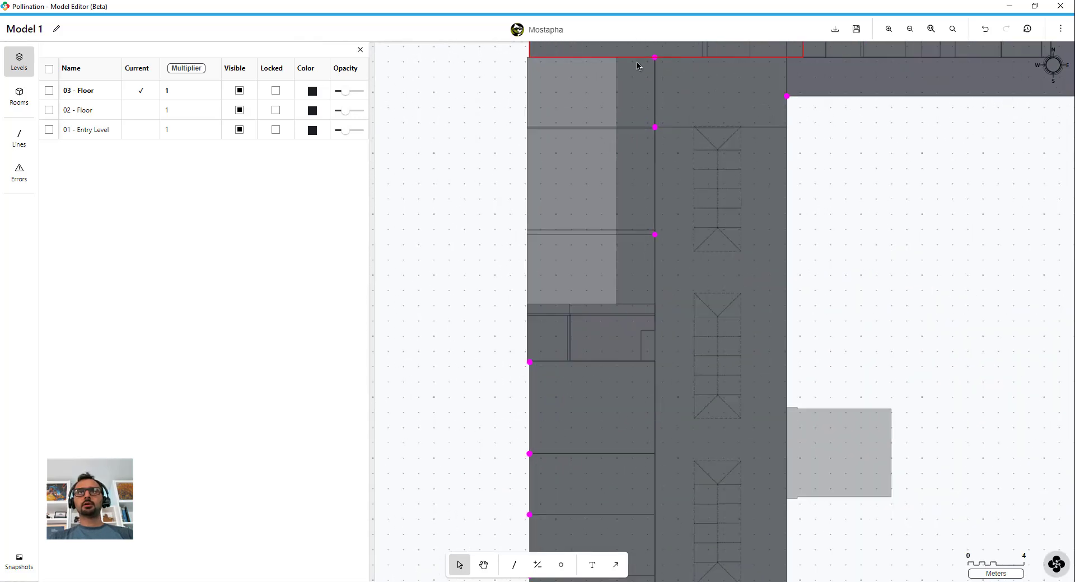
pyautogui.scroll(5, 604, 194)
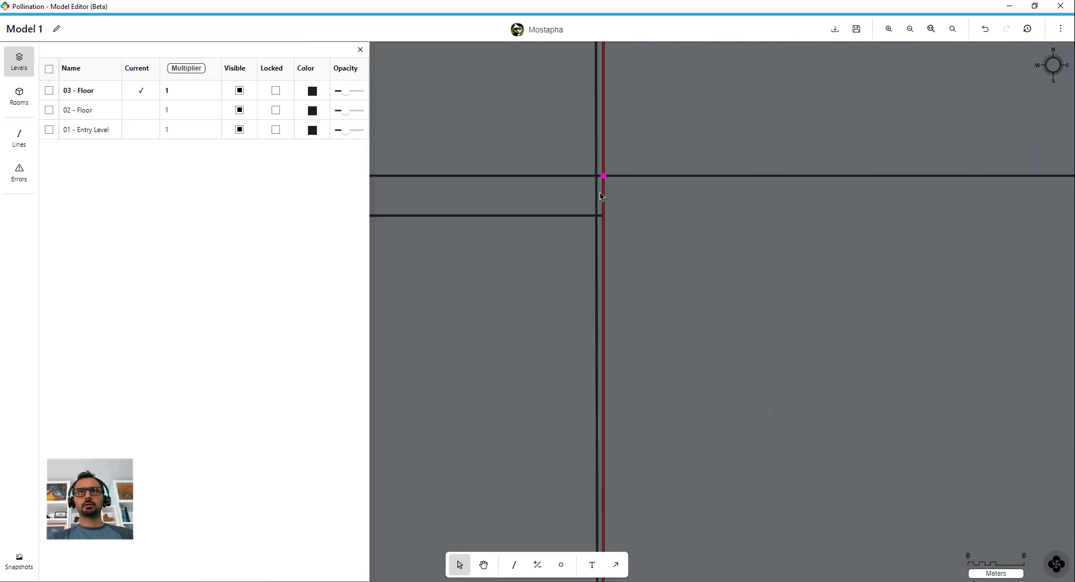
pyautogui.click(606, 196)
pyautogui.click(606, 198)
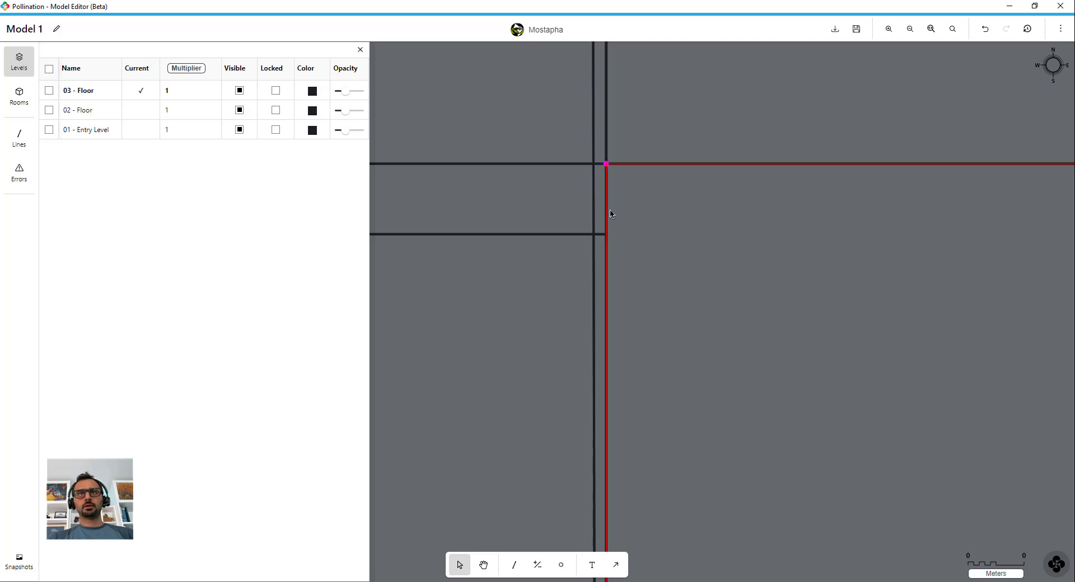
pyautogui.scroll(-8, 611, 162)
pyautogui.scroll(-10, 636, 241)
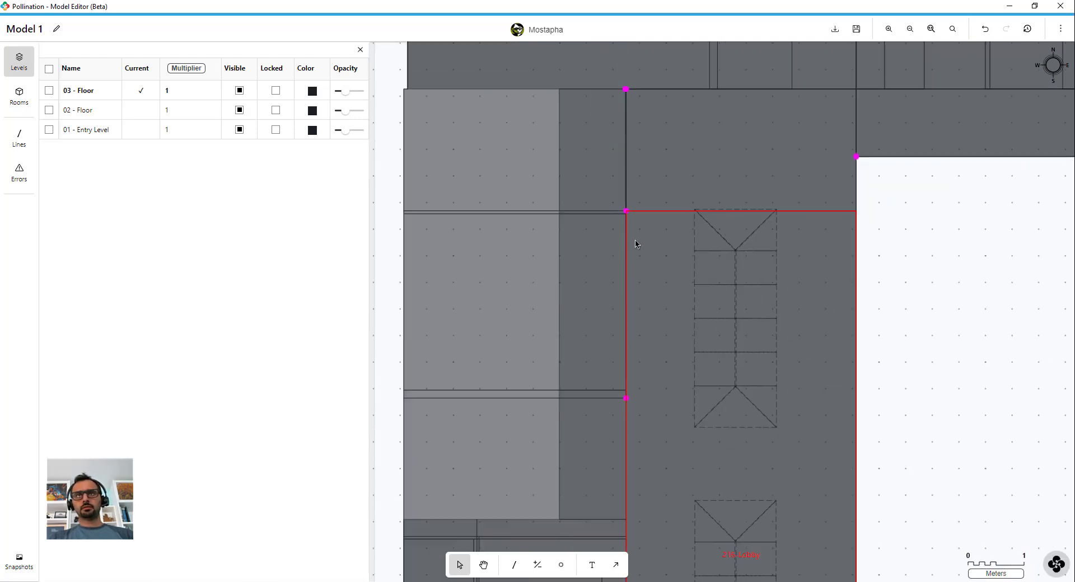
pyautogui.scroll(10, 636, 358)
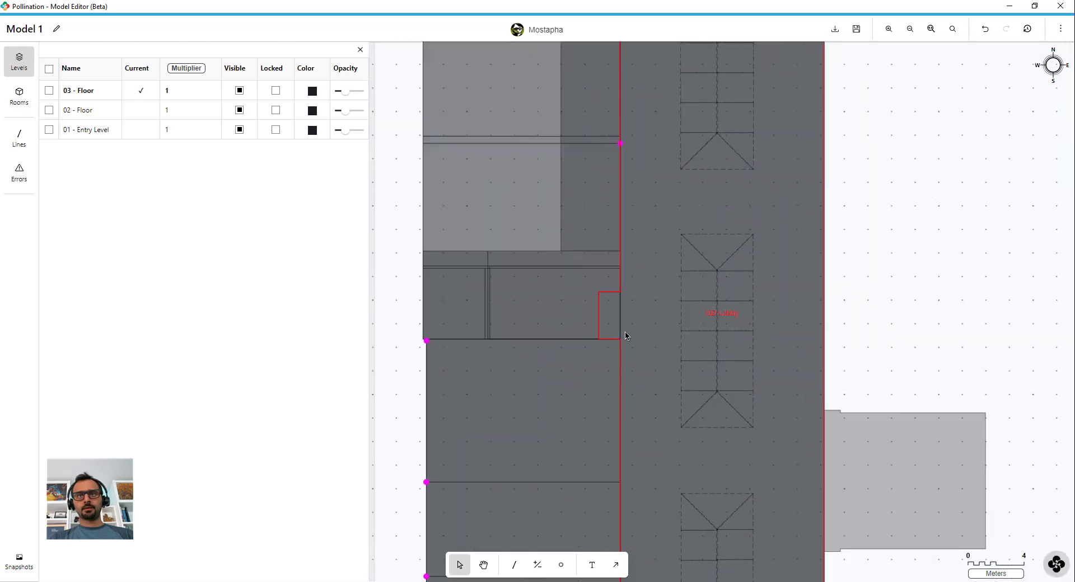
pyautogui.click(622, 305)
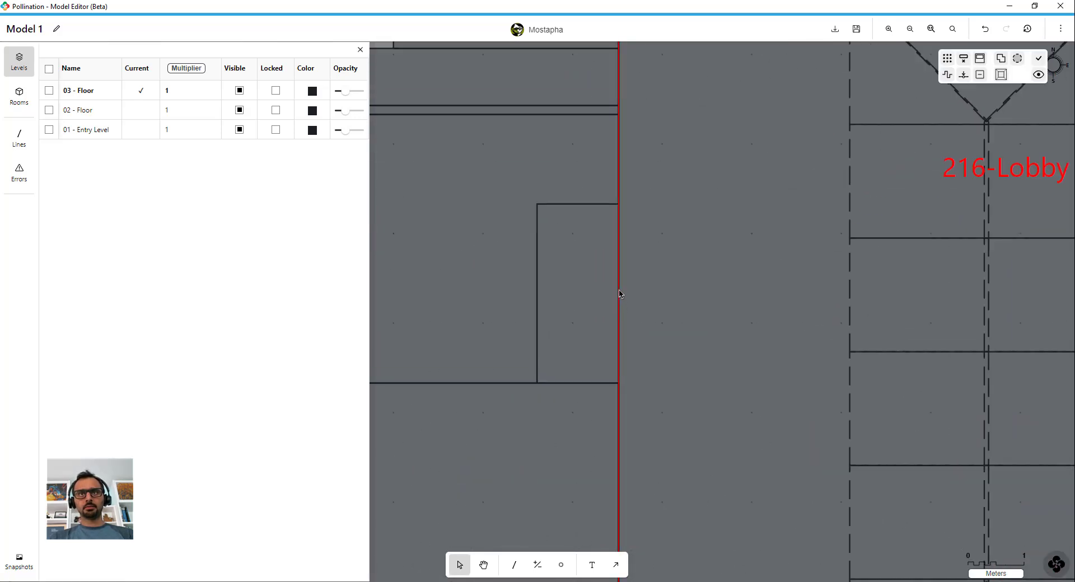
pyautogui.scroll(-3, 604, 247)
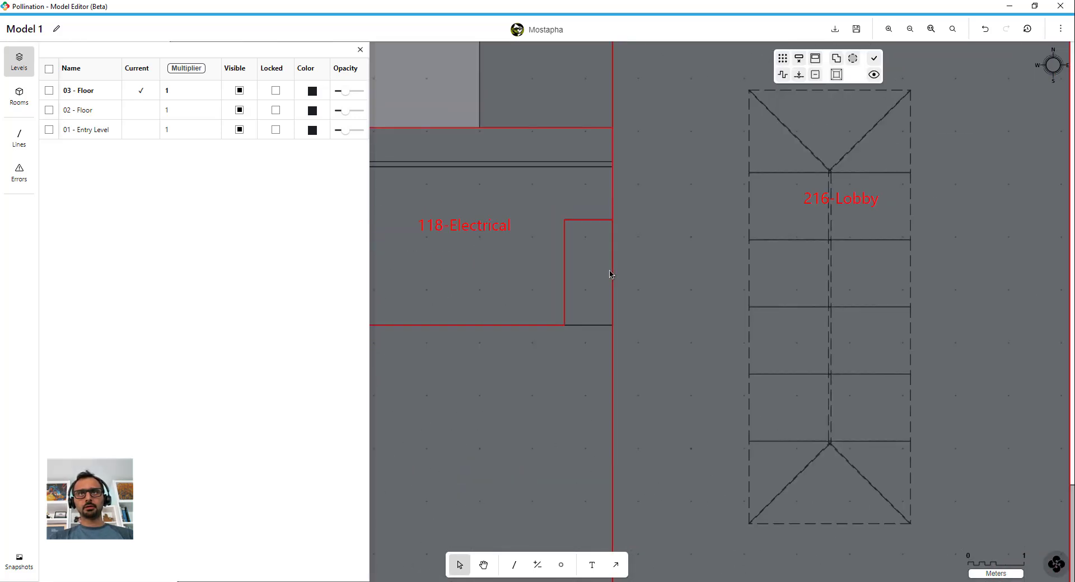
pyautogui.click(609, 203)
pyautogui.scroll(-5, 616, 249)
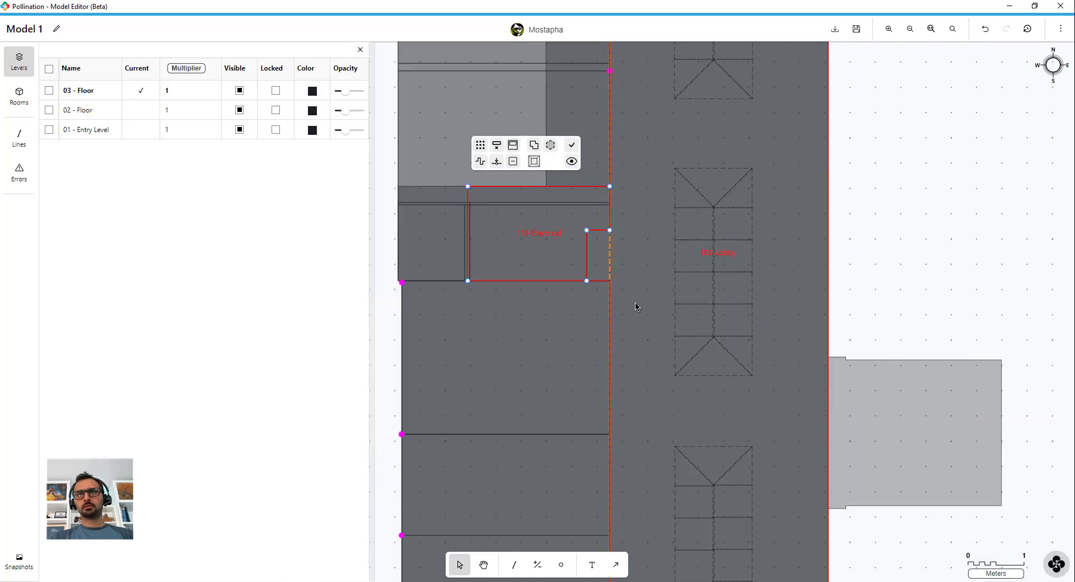
pyautogui.scroll(-1, 616, 250)
pyautogui.click(742, 226)
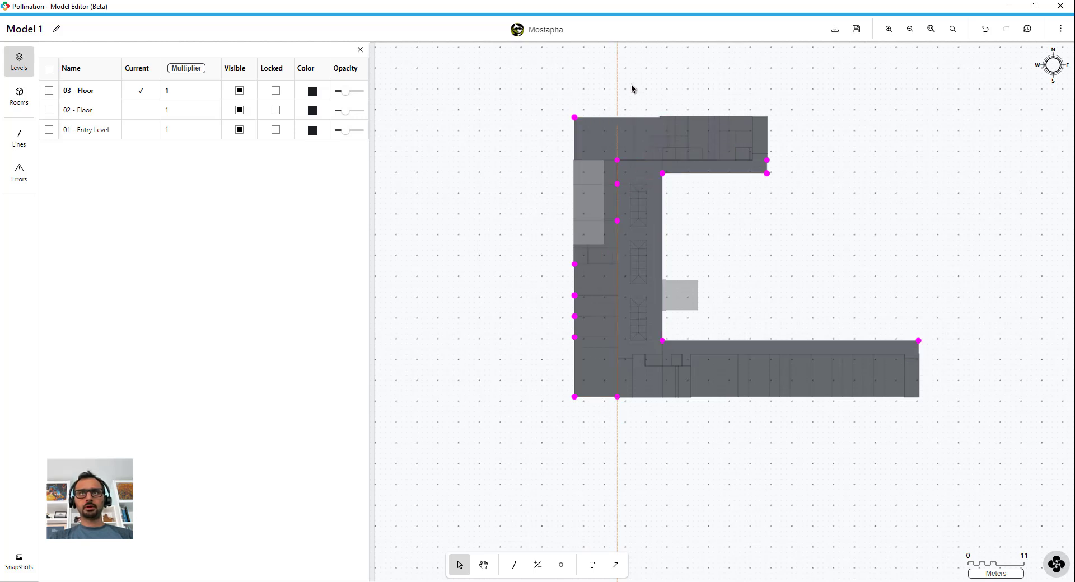
# Align the rooms crossing the vertical guide line at the lobby's west wall to that line, adjusting the align distance.
pyautogui.moveTo(630, 88); pyautogui.dragTo(604, 436)
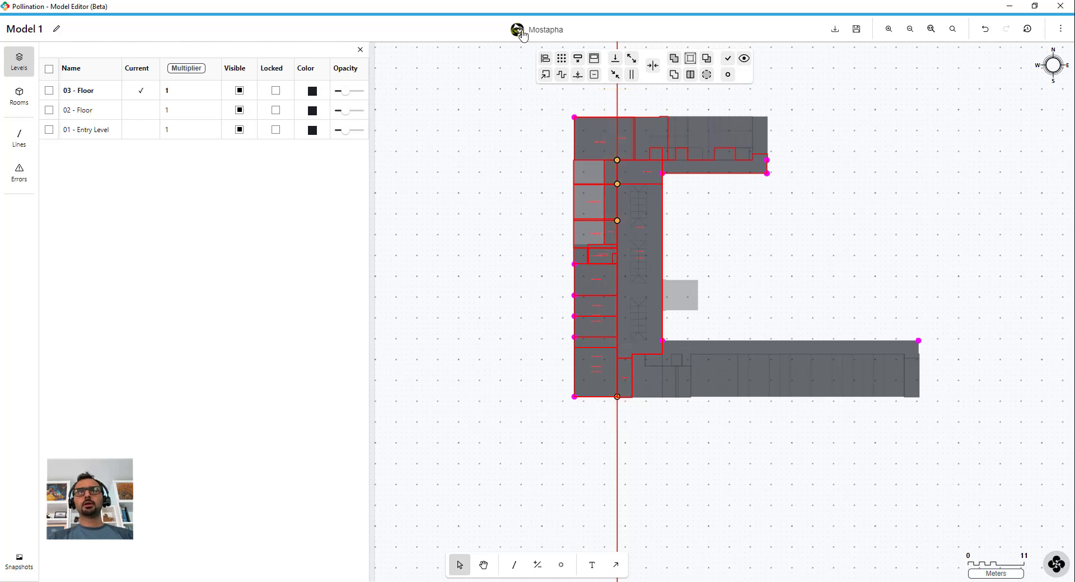
pyautogui.click(546, 59)
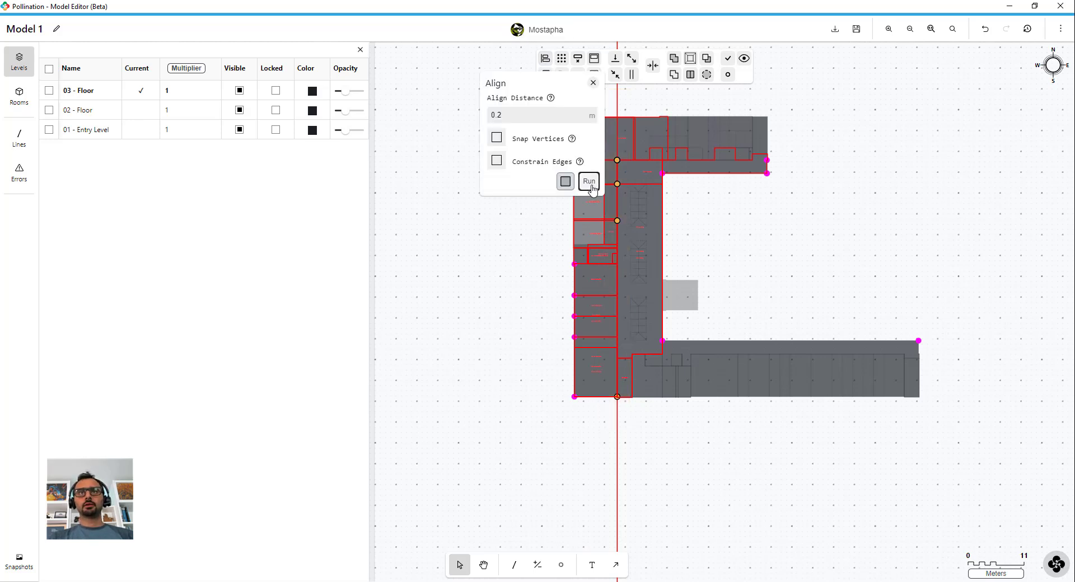
pyautogui.click(512, 115)
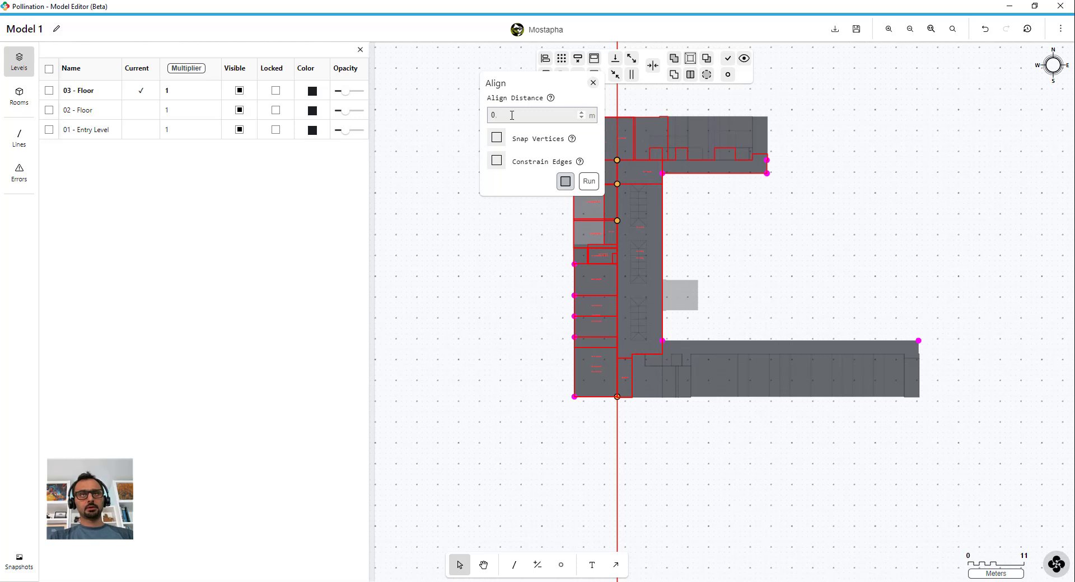
pyautogui.click(588, 181)
pyautogui.click(751, 235)
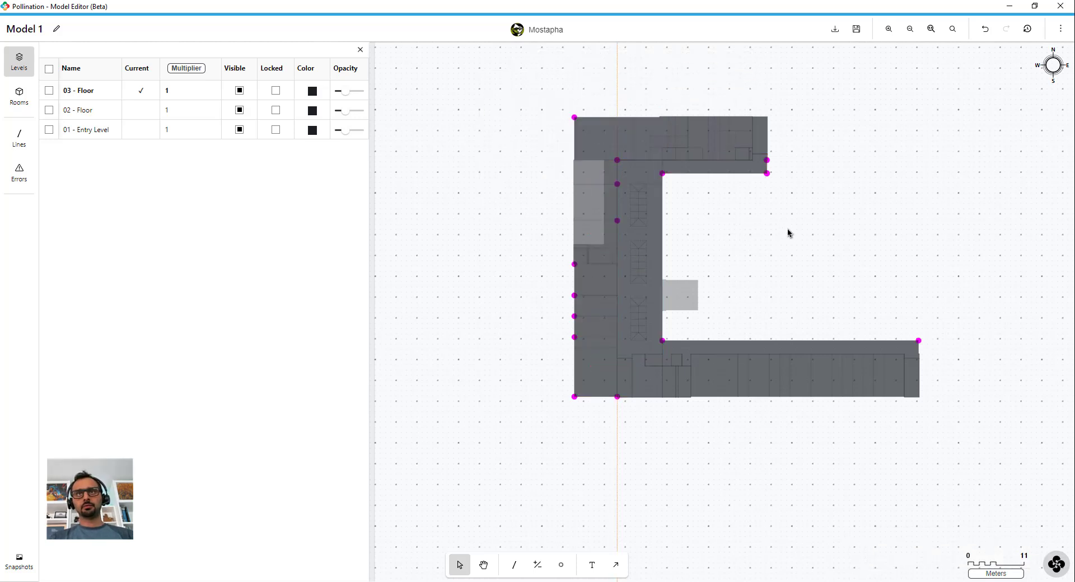
# Select all the points marking adjacency gaps and delete them.
pyautogui.rightClick(789, 231)
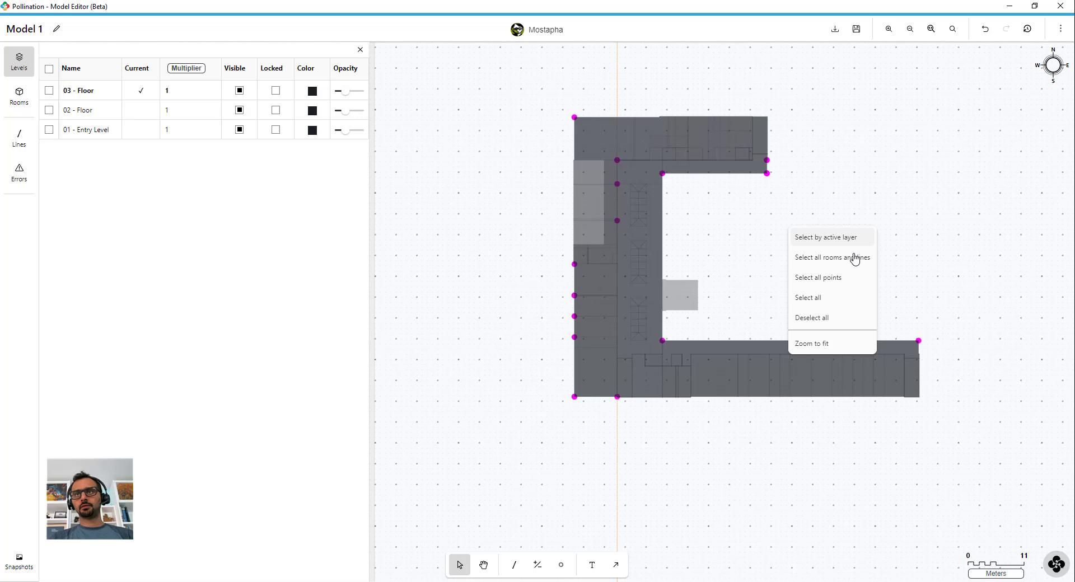
pyautogui.click(819, 278)
pyautogui.click(837, 277)
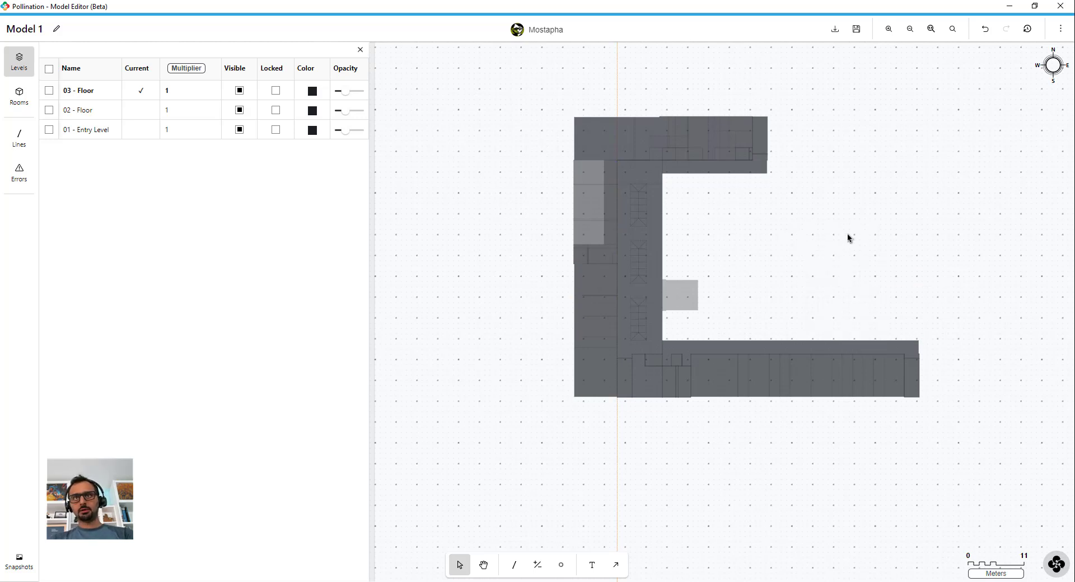
# Find the remaining adjacency gaps between all rooms at a 0.05 m gap distance and inspect the building's west wall.
pyautogui.hotkey('ctrl', 'a')
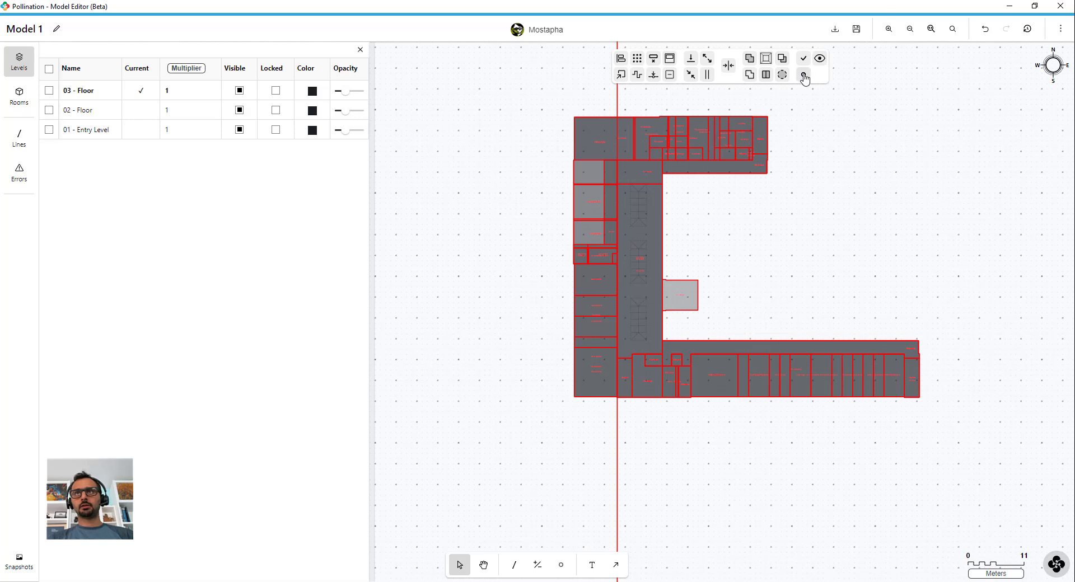
pyautogui.click(805, 76)
pyautogui.click(843, 153)
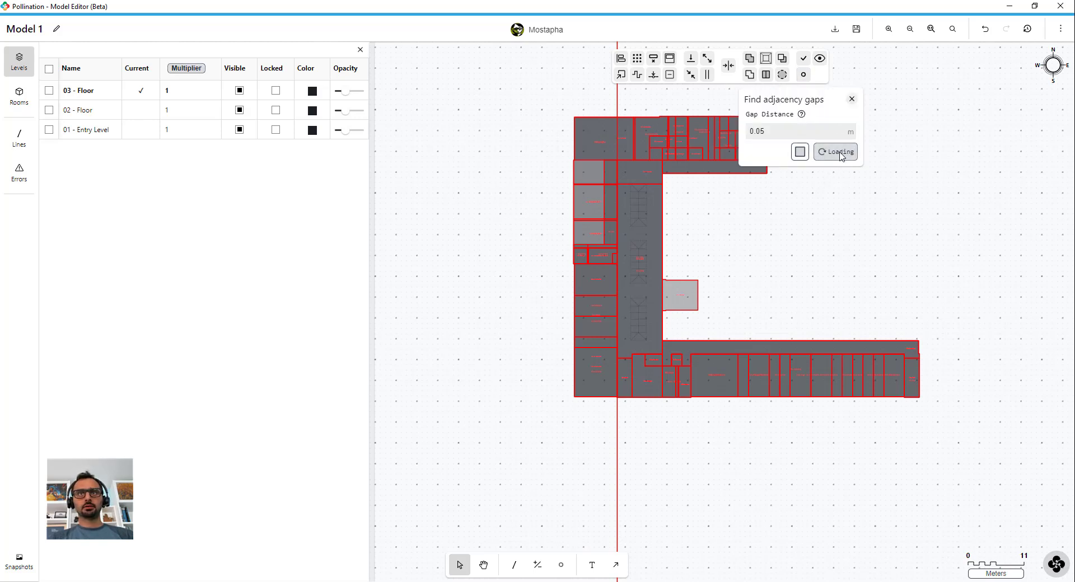
pyautogui.click(825, 255)
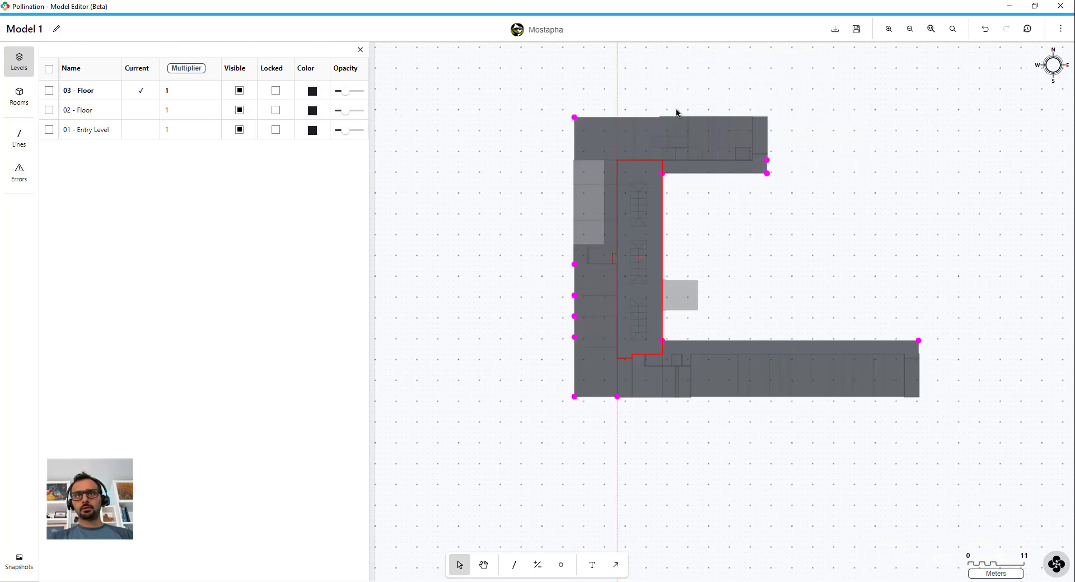
pyautogui.scroll(3, 576, 343)
pyautogui.scroll(6, 577, 344)
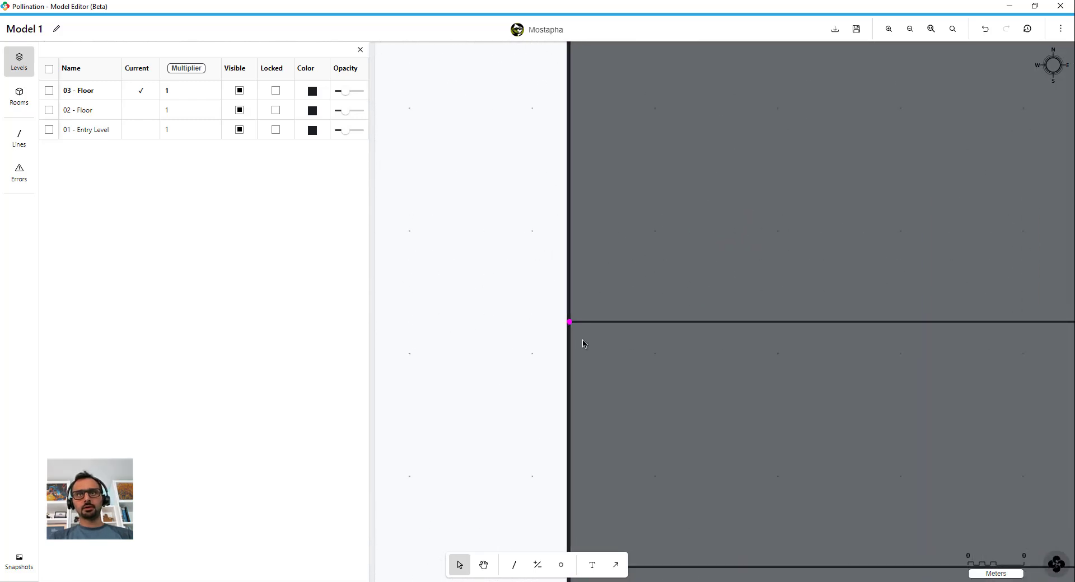
pyautogui.scroll(-6, 551, 336)
pyautogui.scroll(-3, 602, 315)
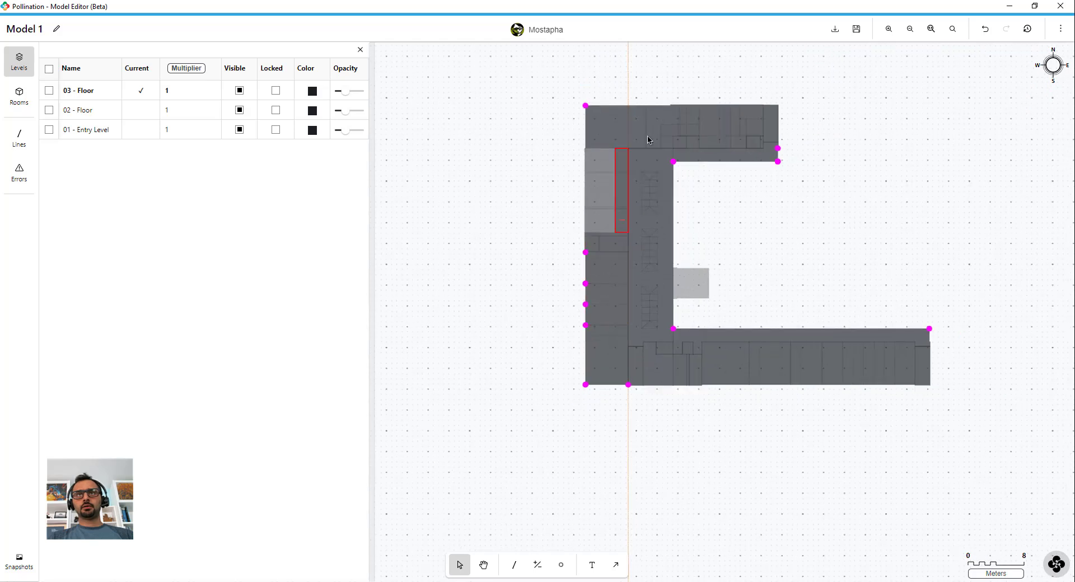
# Delete the vertical guide line at the lobby's west wall and save a snapshot of the model.
pyautogui.moveTo(686, 67); pyautogui.dragTo(580, 79)
pyautogui.press('Delete')
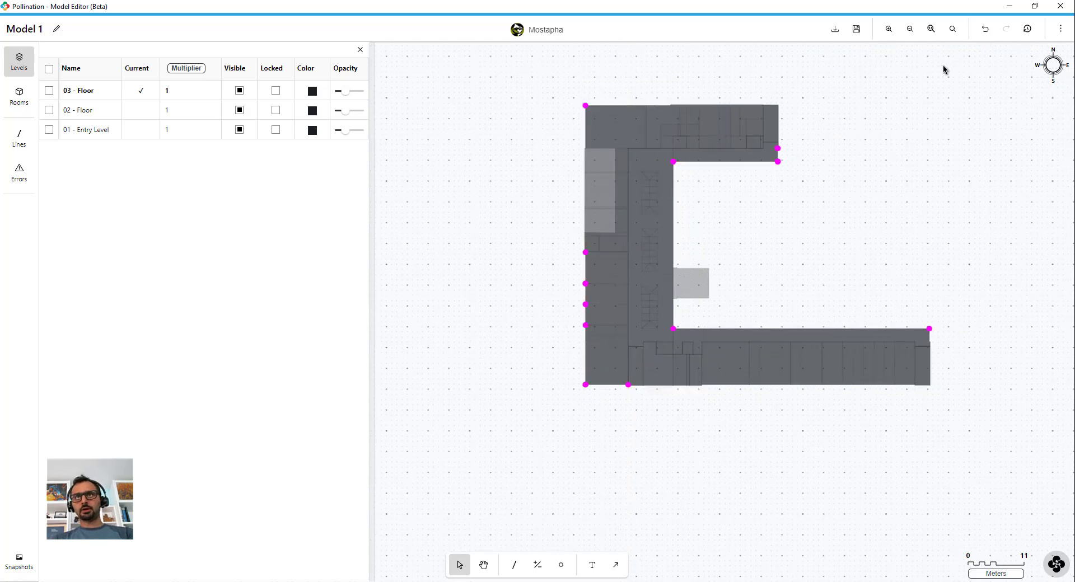
pyautogui.click(857, 31)
# Select all the remaining adjacency-gap points in the model and delete them.
pyautogui.rightClick(868, 174)
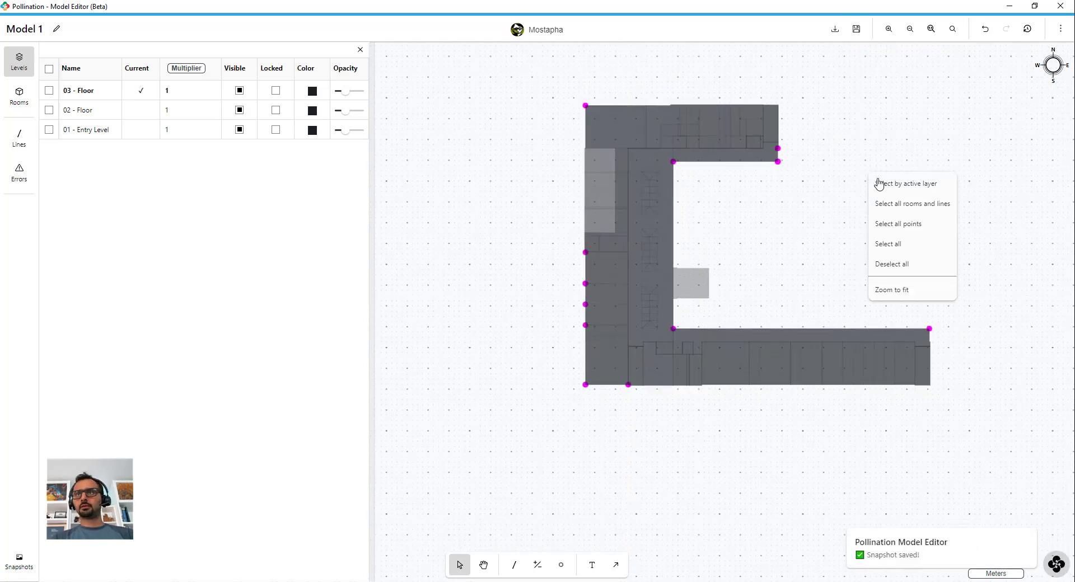
pyautogui.click(915, 226)
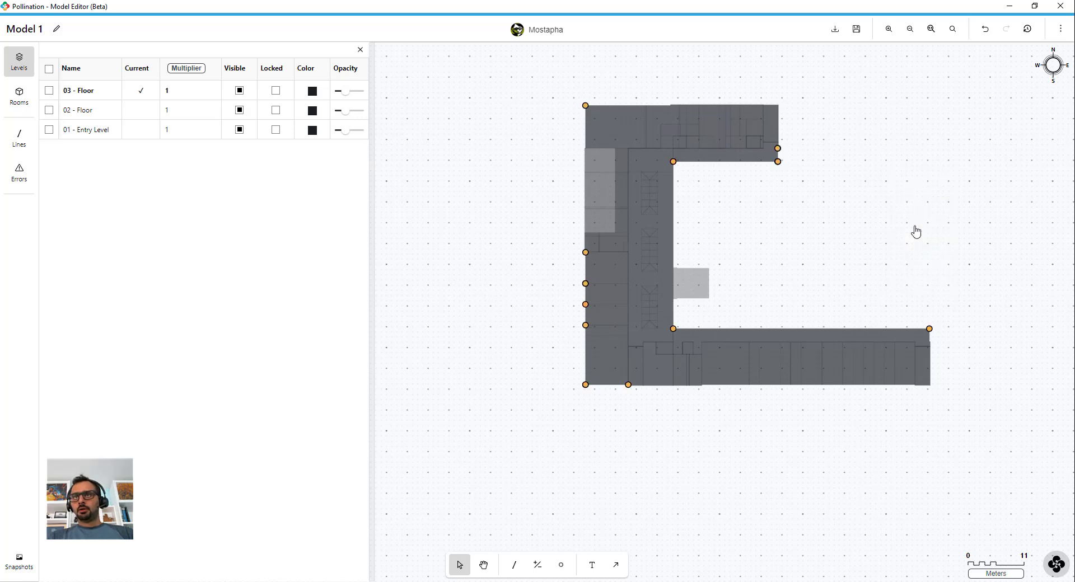
pyautogui.click(914, 231)
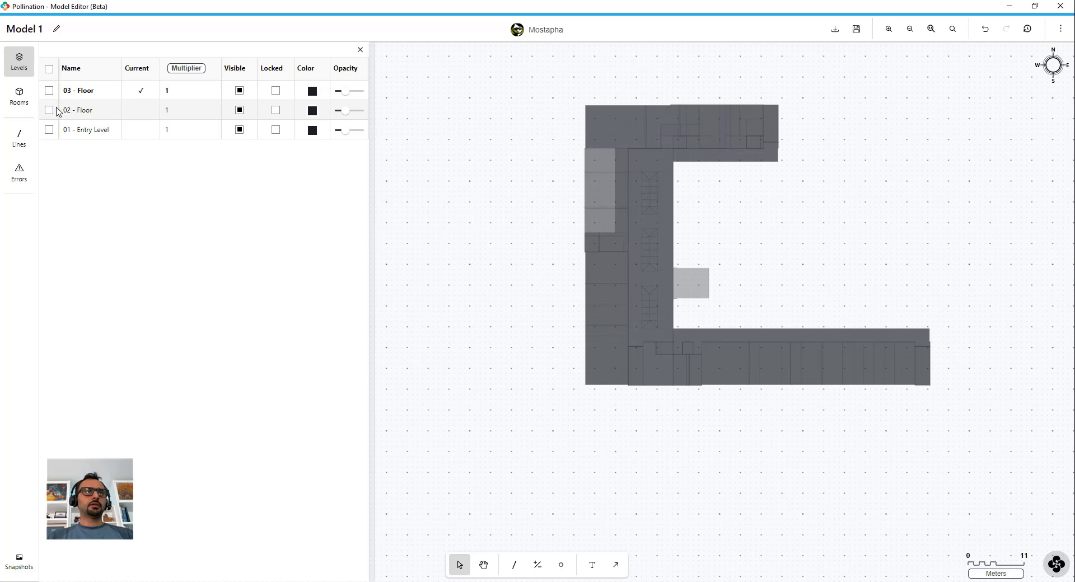
# Hide levels 02 - Floor and 01 - Entry Level and create a boundary around all 03 - Floor rooms, excluding holes, with merge distance 0 m.
pyautogui.click(136, 95)
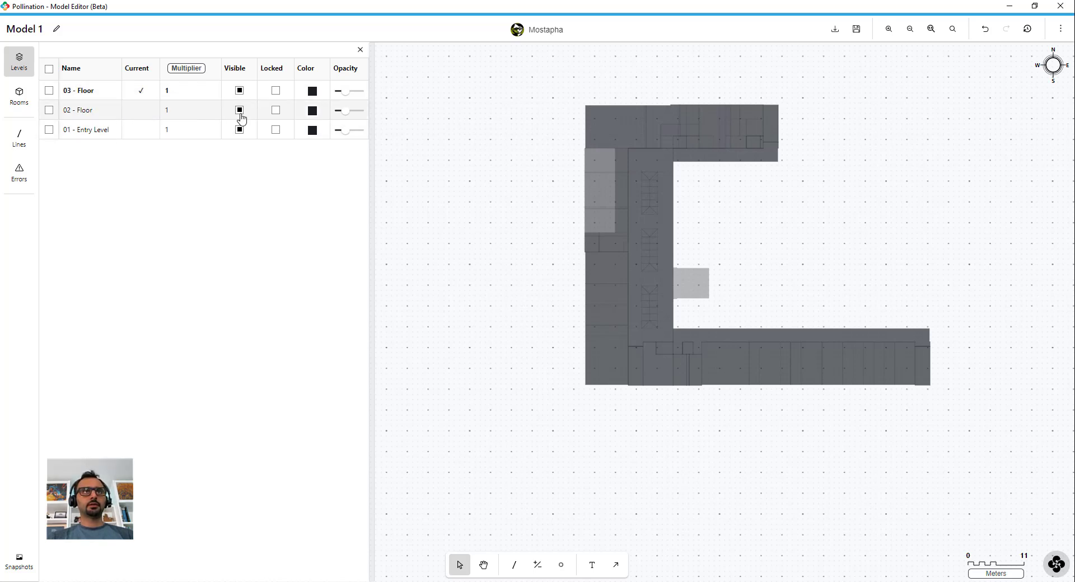
pyautogui.click(239, 111)
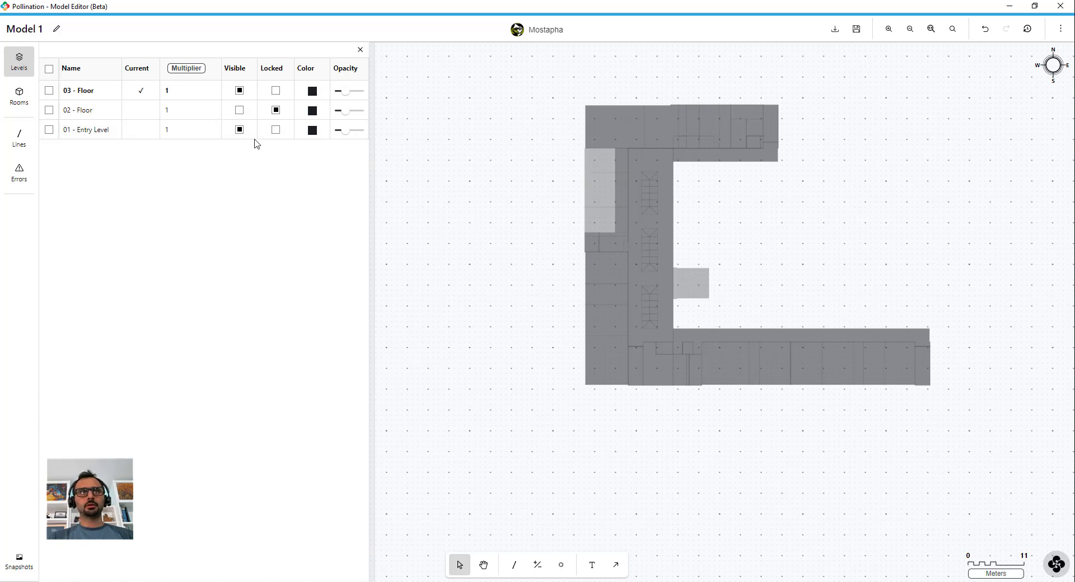
pyautogui.click(239, 130)
pyautogui.moveTo(874, 227); pyautogui.dragTo(748, 271, button='middle')
pyautogui.hotkey('ctrl', 'a')
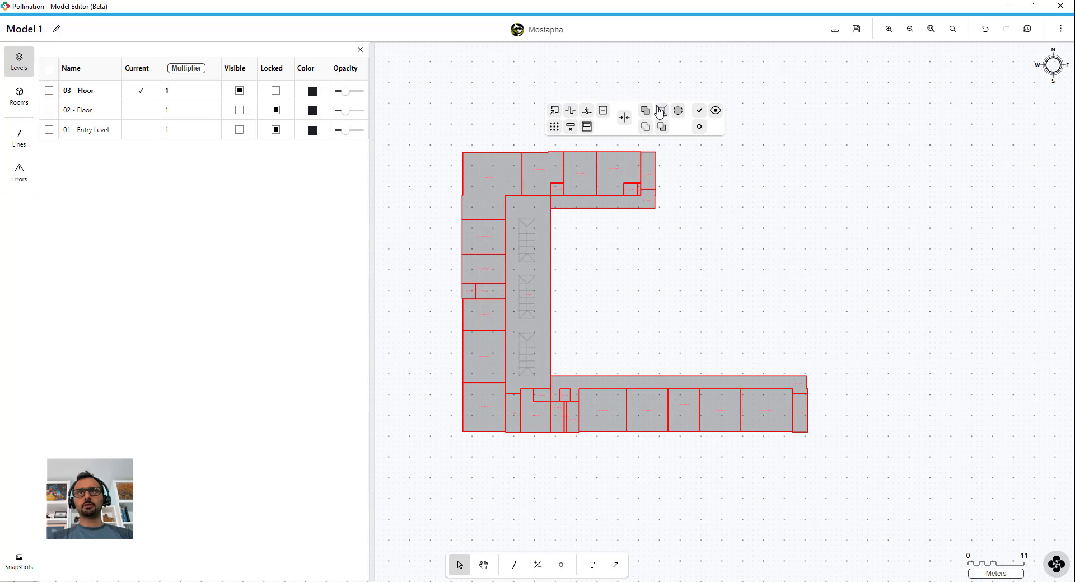
pyautogui.click(646, 127)
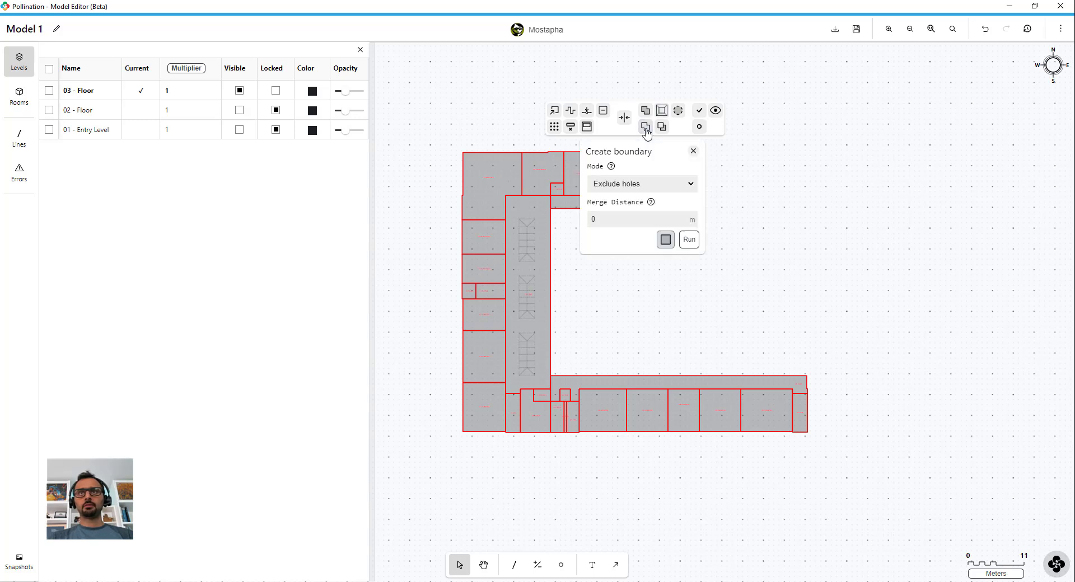
pyautogui.click(685, 241)
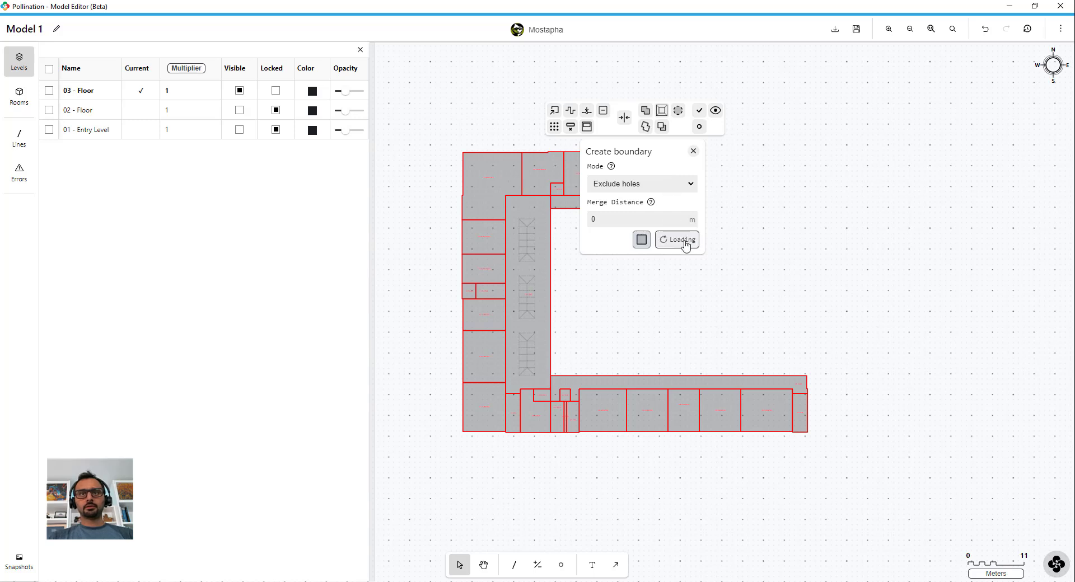
pyautogui.click(788, 377)
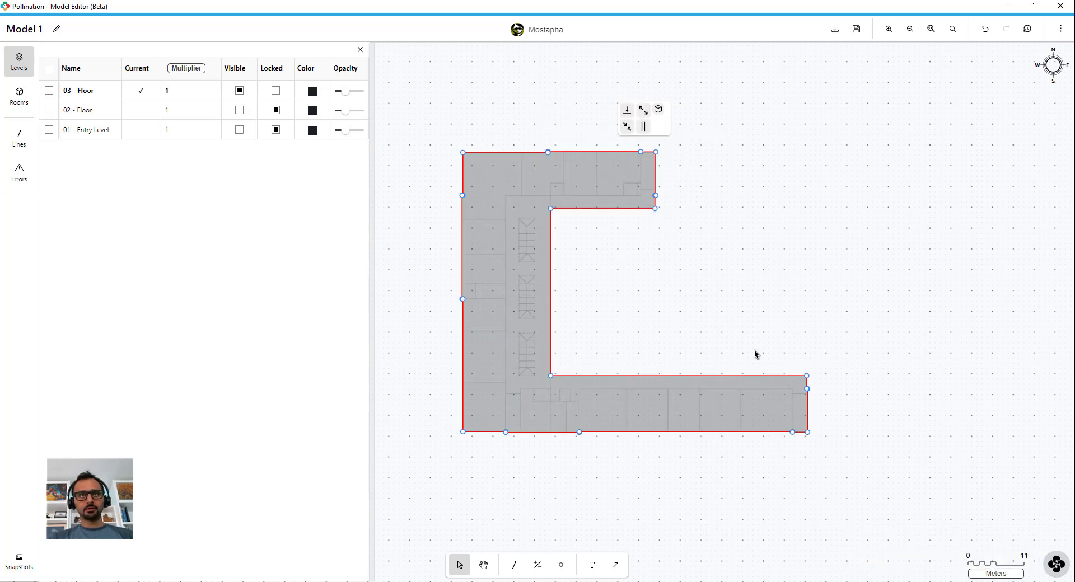
# Show levels 02 - Floor and 01 - Entry Level, make 02 - Floor current and hide 03 - Floor.
pyautogui.click(240, 114)
pyautogui.click(240, 131)
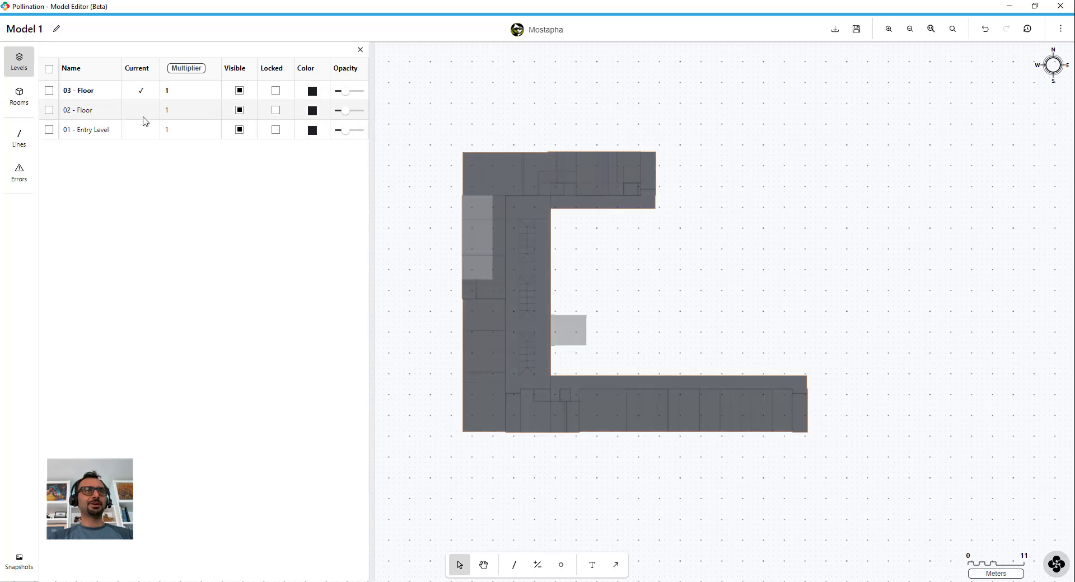
pyautogui.click(144, 115)
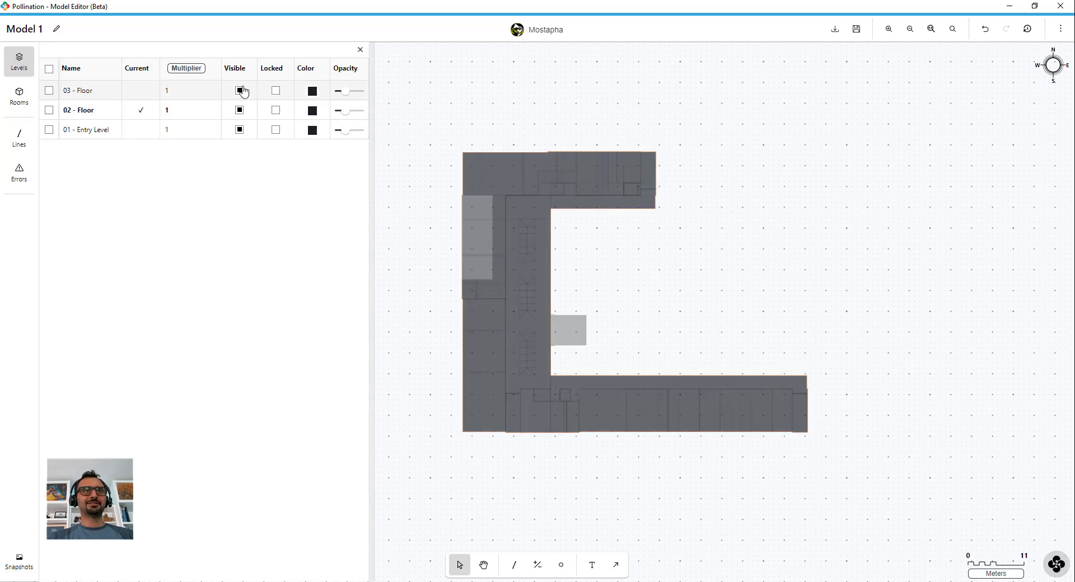
pyautogui.click(240, 91)
# Align all rooms on the two visible levels to the 03 - Floor boundary at 0.2 m with Snap Vertices enabled.
pyautogui.scroll(-3, 717, 103)
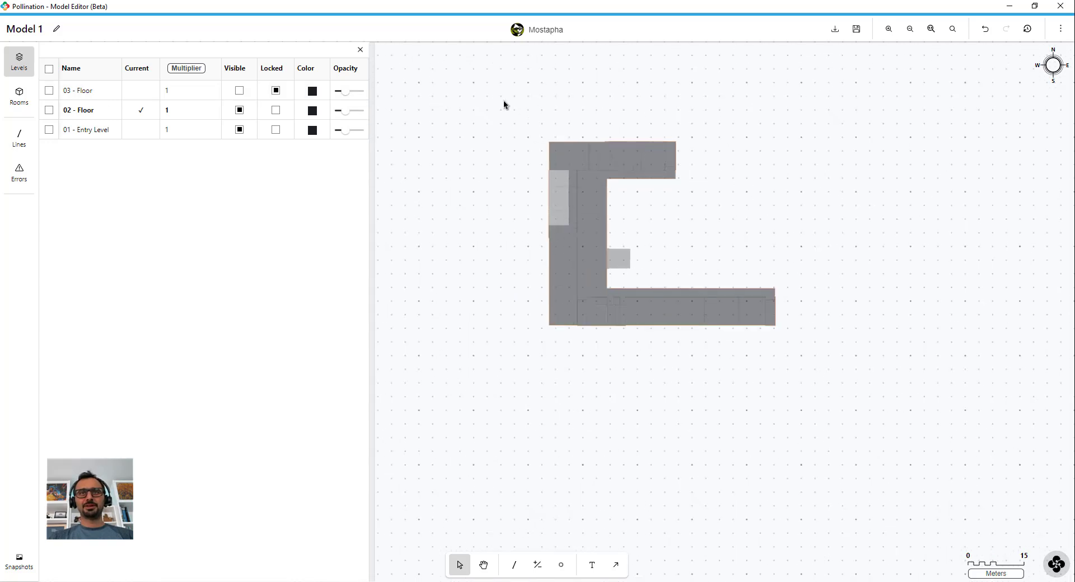
pyautogui.moveTo(503, 100); pyautogui.dragTo(899, 417)
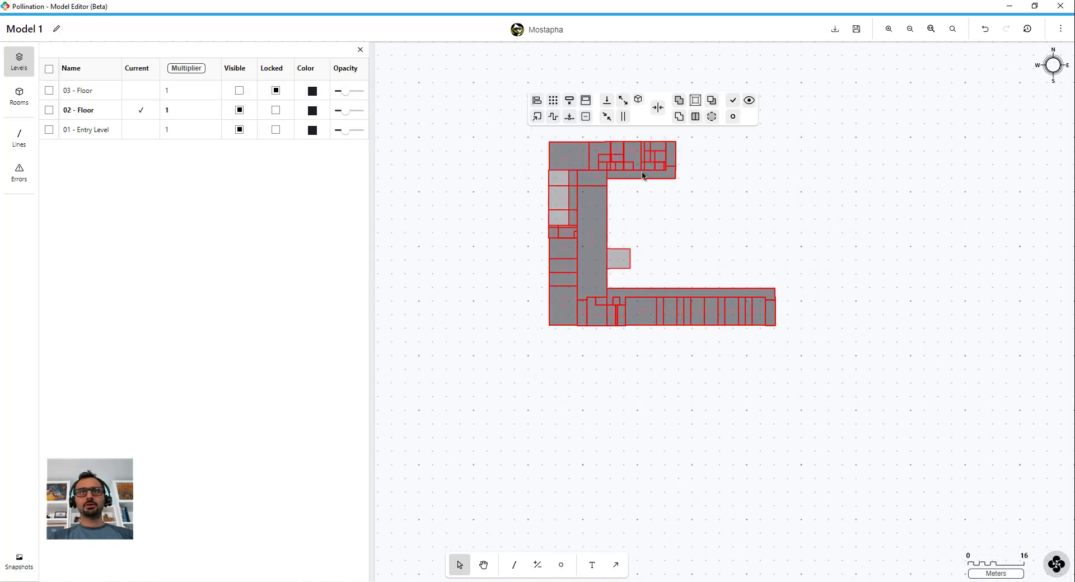
pyautogui.click(536, 102)
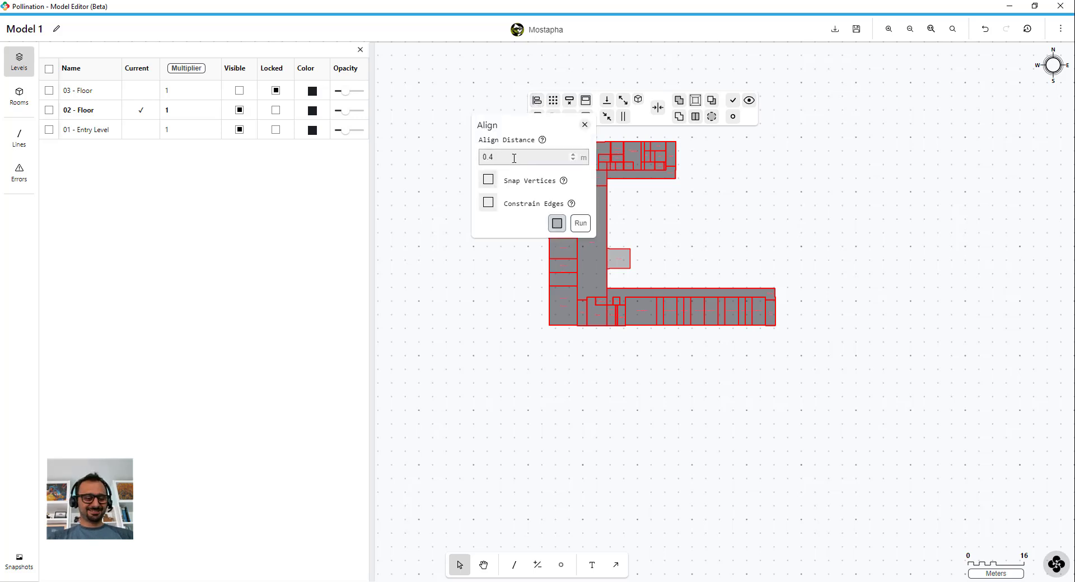
pyautogui.click(584, 222)
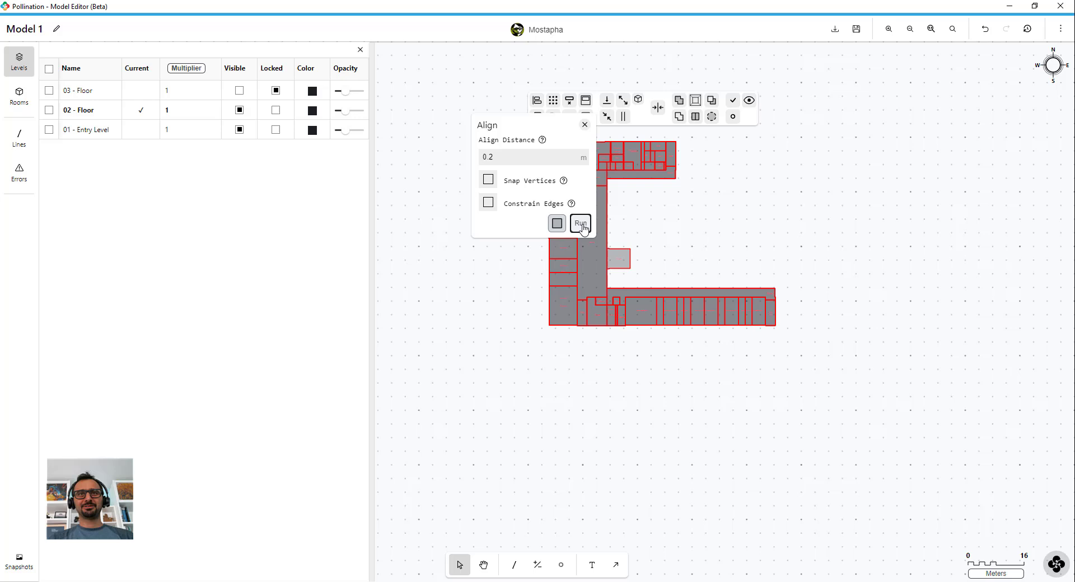
pyautogui.click(488, 180)
pyautogui.click(579, 224)
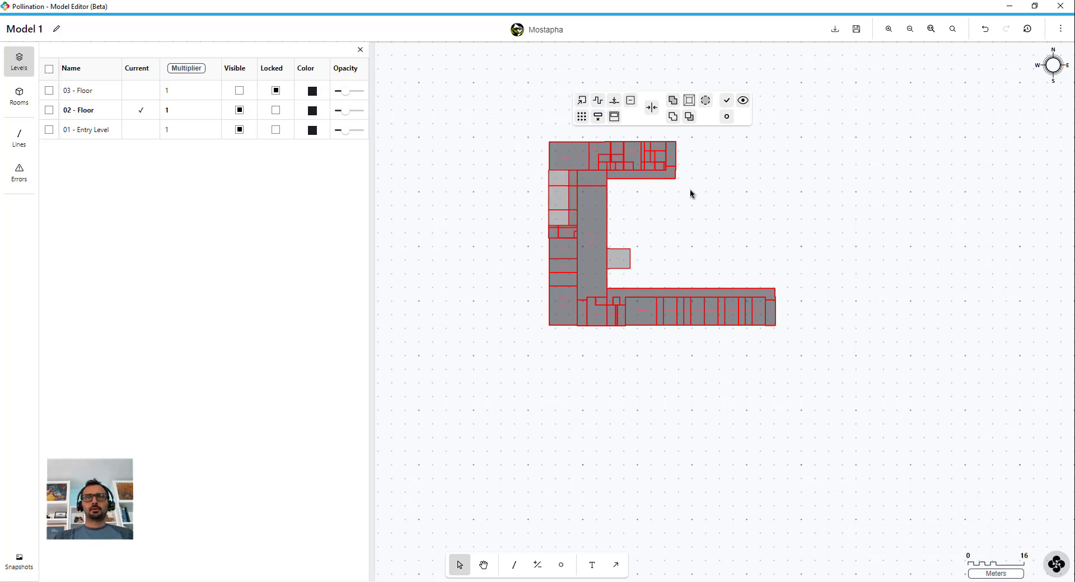
pyautogui.click(693, 153)
# Examine how the north wing's outer walls match the boundary line, especially around the stair at its east end.
pyautogui.scroll(5, 616, 160)
pyautogui.scroll(8, 593, 111)
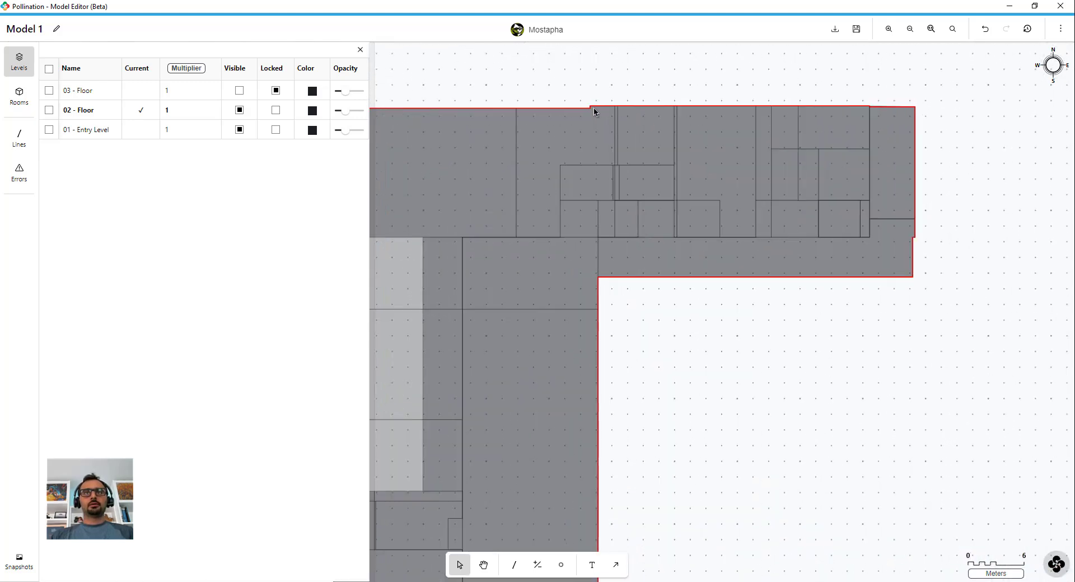
pyautogui.scroll(-8, 602, 134)
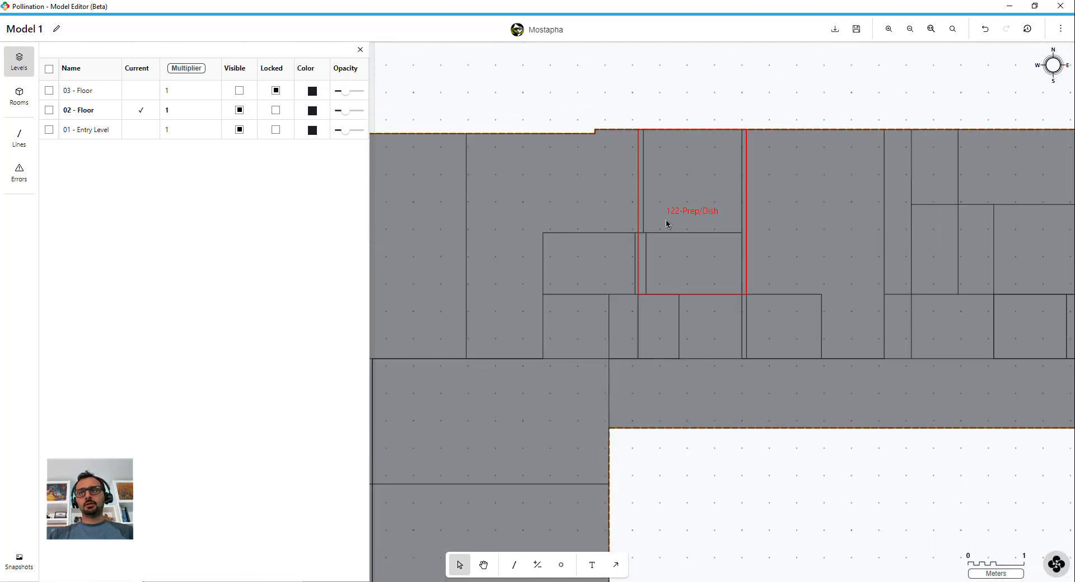
pyautogui.scroll(12, 861, 286)
pyautogui.scroll(3, 816, 245)
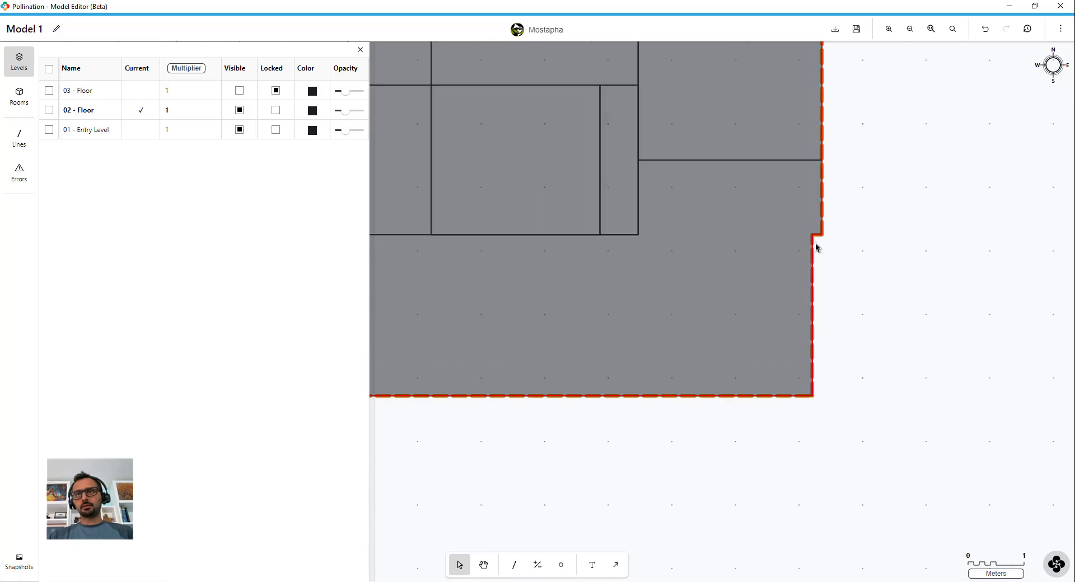
pyautogui.scroll(-8, 900, 212)
pyautogui.scroll(10, 861, 168)
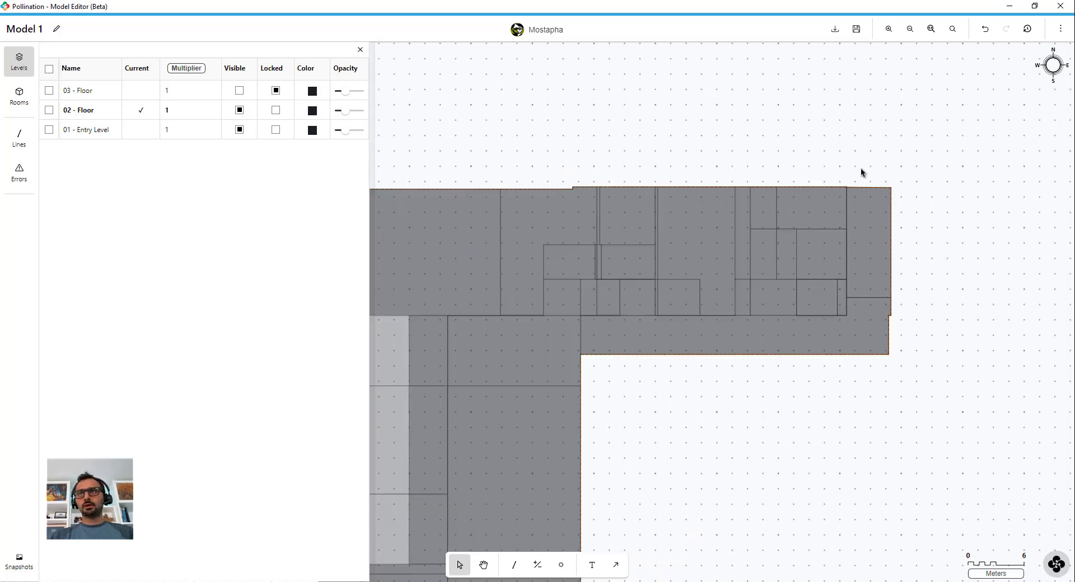
pyautogui.scroll(5, 856, 195)
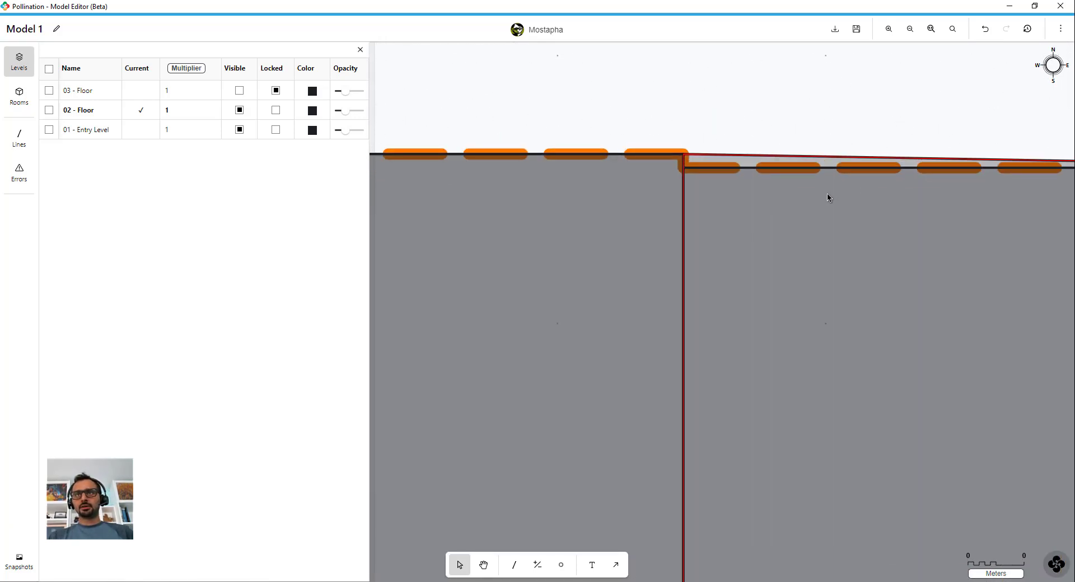
pyautogui.scroll(-3, 720, 127)
pyautogui.scroll(-10, 722, 136)
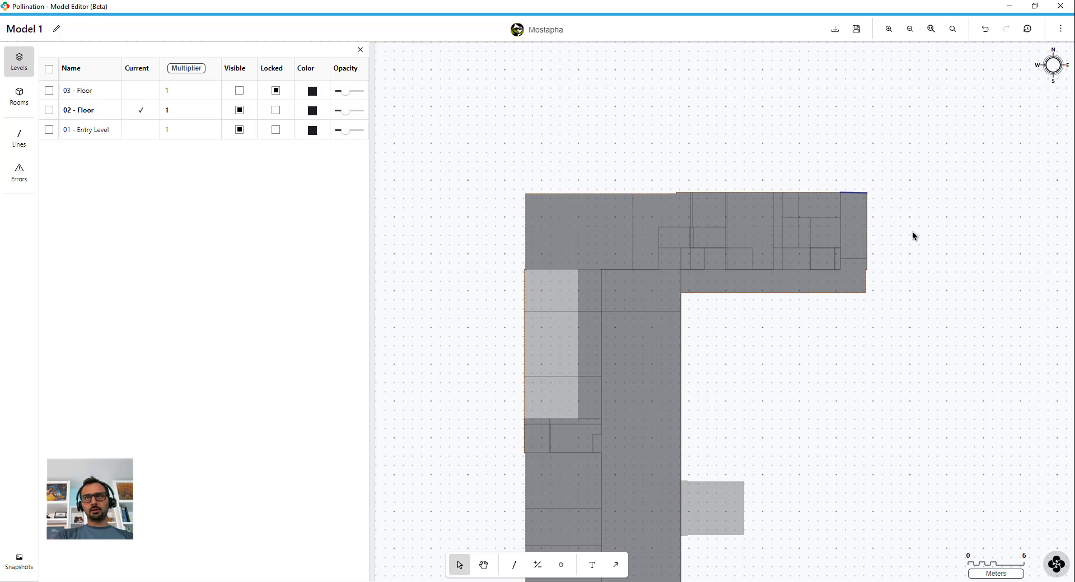
pyautogui.scroll(-5, 848, 171)
pyautogui.scroll(4, 837, 191)
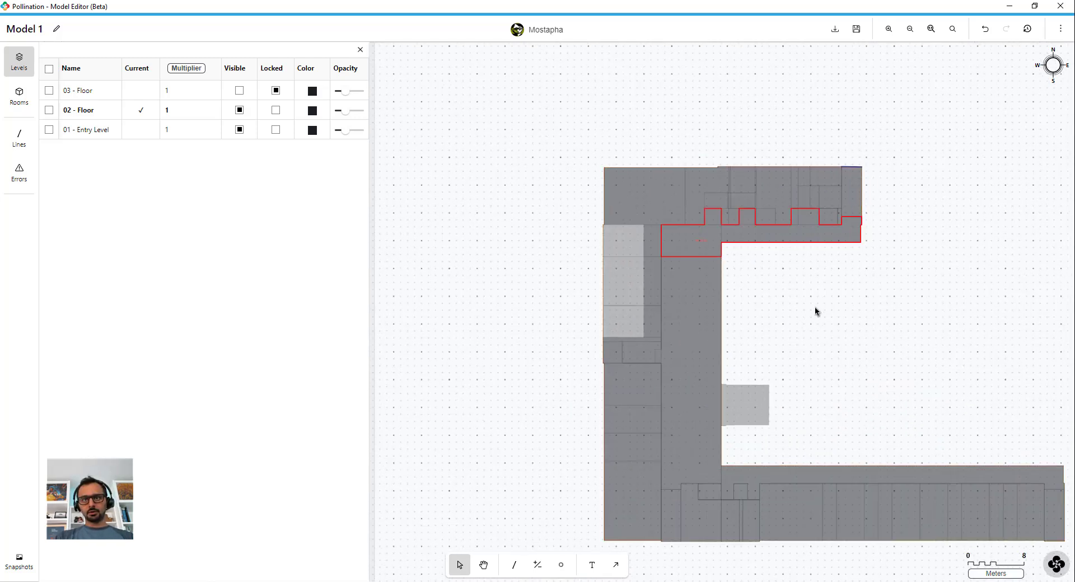
# Delete the boundary line drawn around the building outline.
pyautogui.scroll(6, 862, 157)
pyautogui.scroll(5, 787, 178)
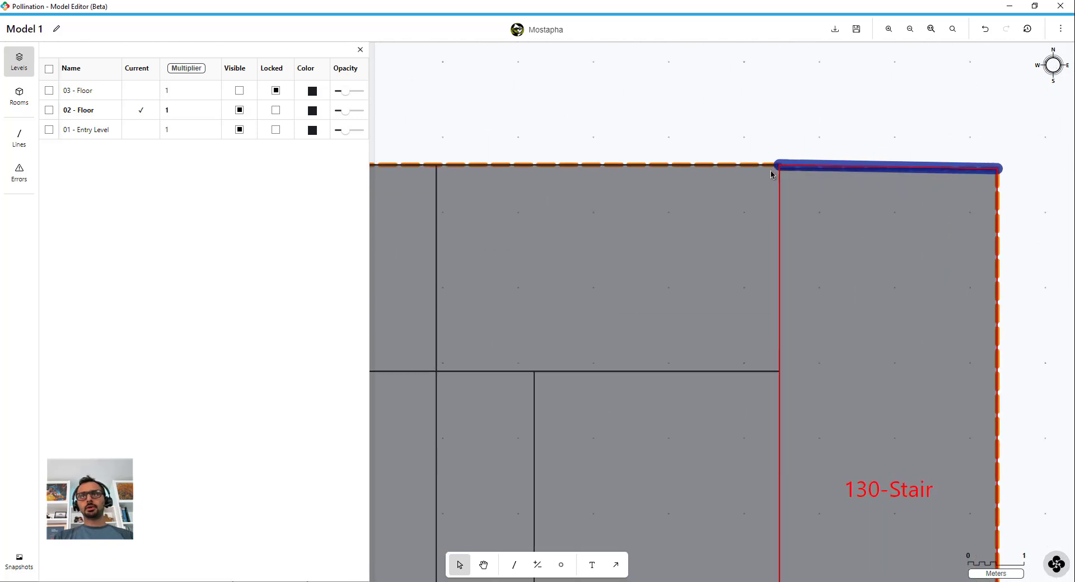
pyautogui.click(745, 164)
pyautogui.press('Escape')
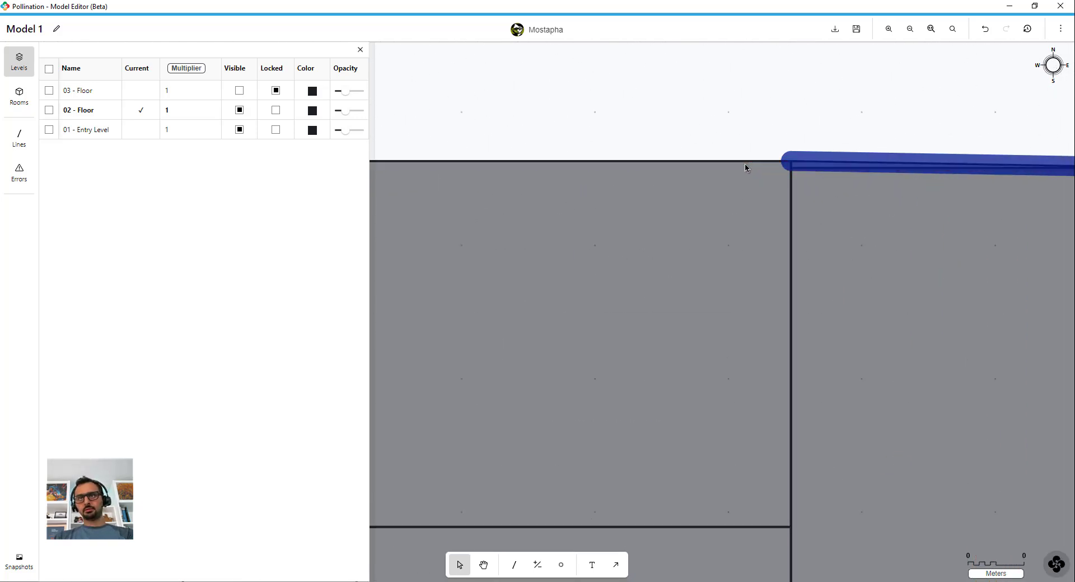
# Pull the stair room with the slanted north wall to the stair room overlapping it, using a 1 m pull distance.
pyautogui.scroll(-4, 630, 217)
pyautogui.scroll(5, 744, 194)
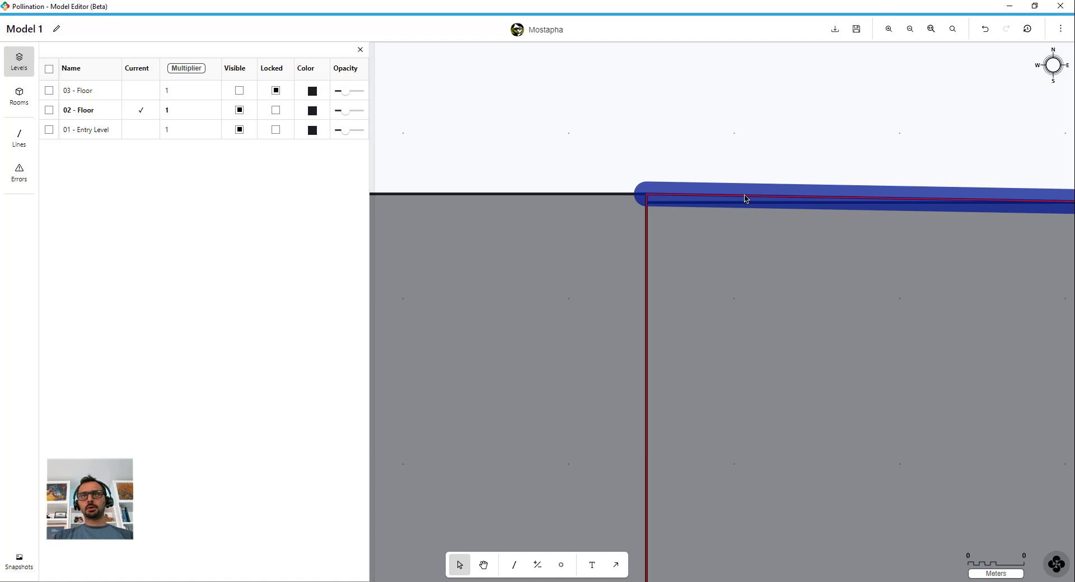
pyautogui.click(768, 207)
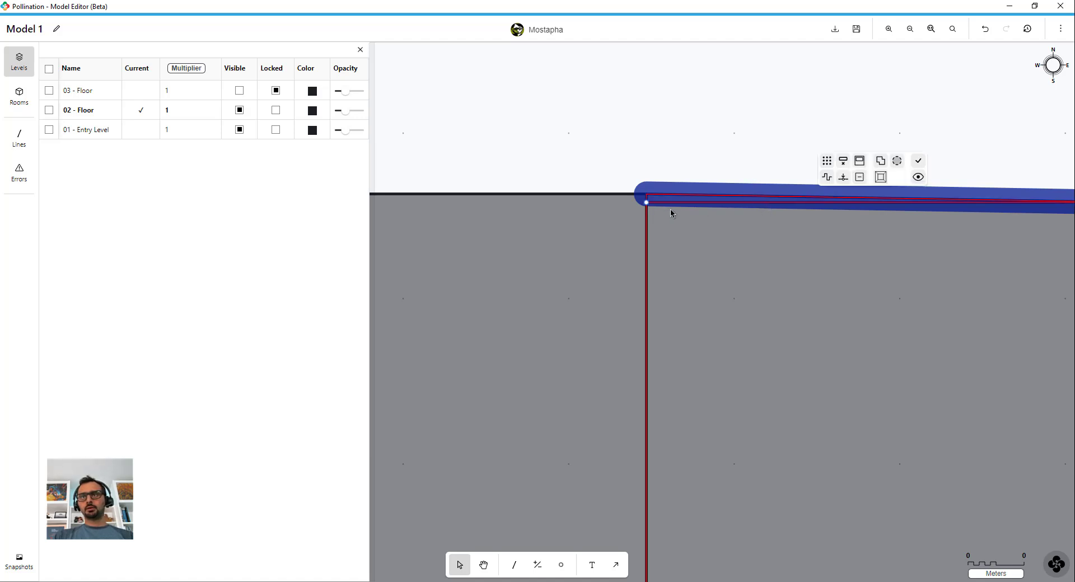
pyautogui.scroll(-3, 728, 212)
pyautogui.scroll(3, 781, 214)
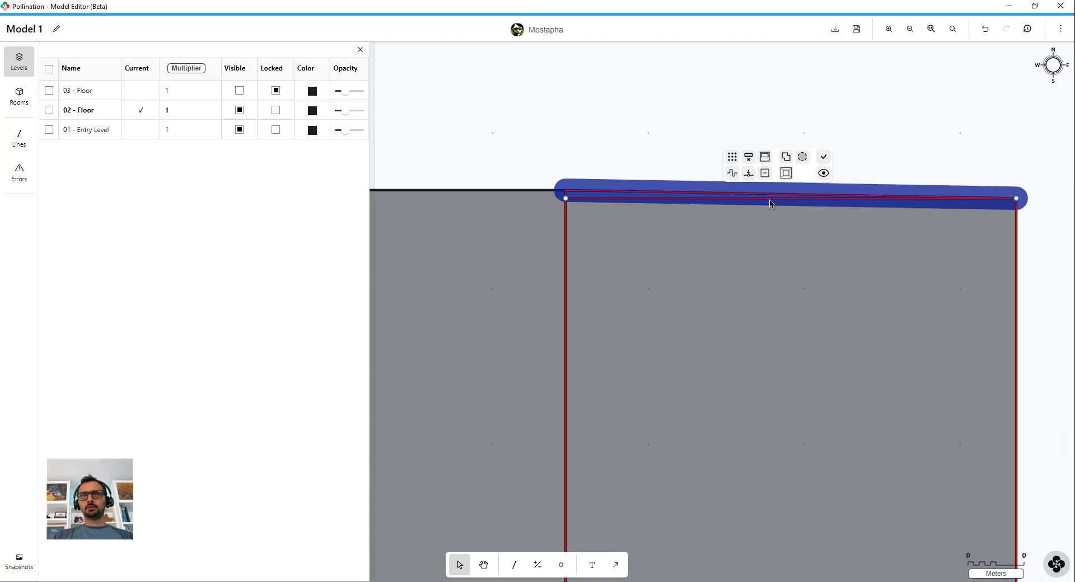
pyautogui.click(768, 196)
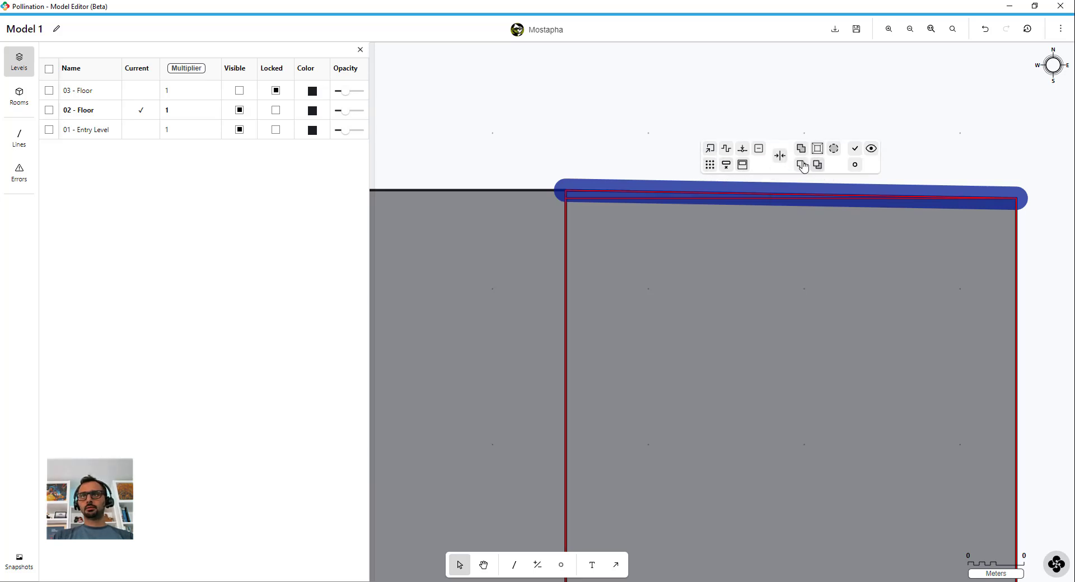
pyautogui.click(710, 149)
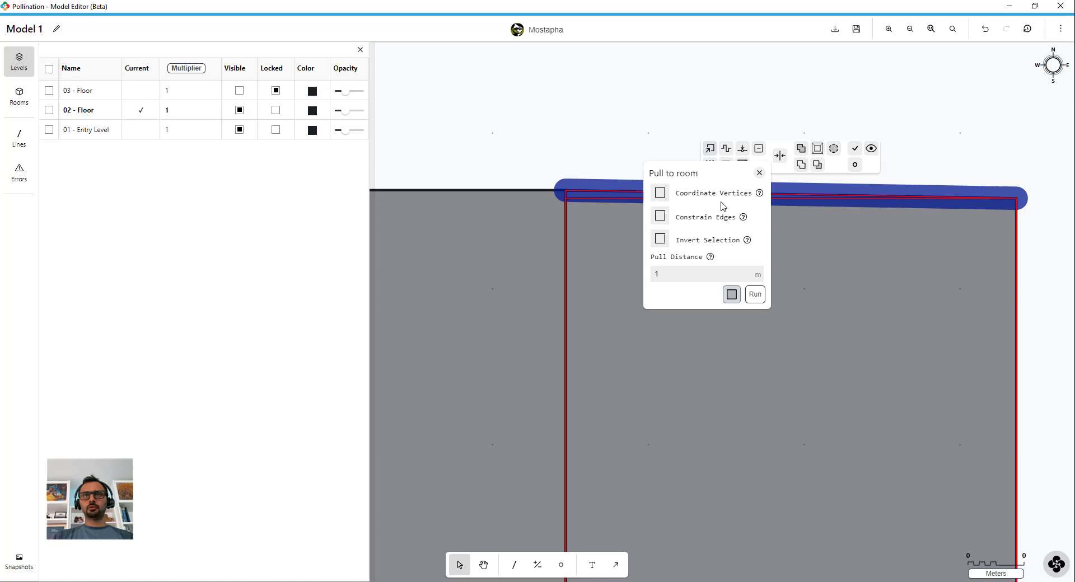
pyautogui.click(756, 295)
pyautogui.click(665, 132)
# Find the adjacency gaps between all rooms on the two visible levels at a 0.05 m gap distance.
pyautogui.scroll(-10, 773, 165)
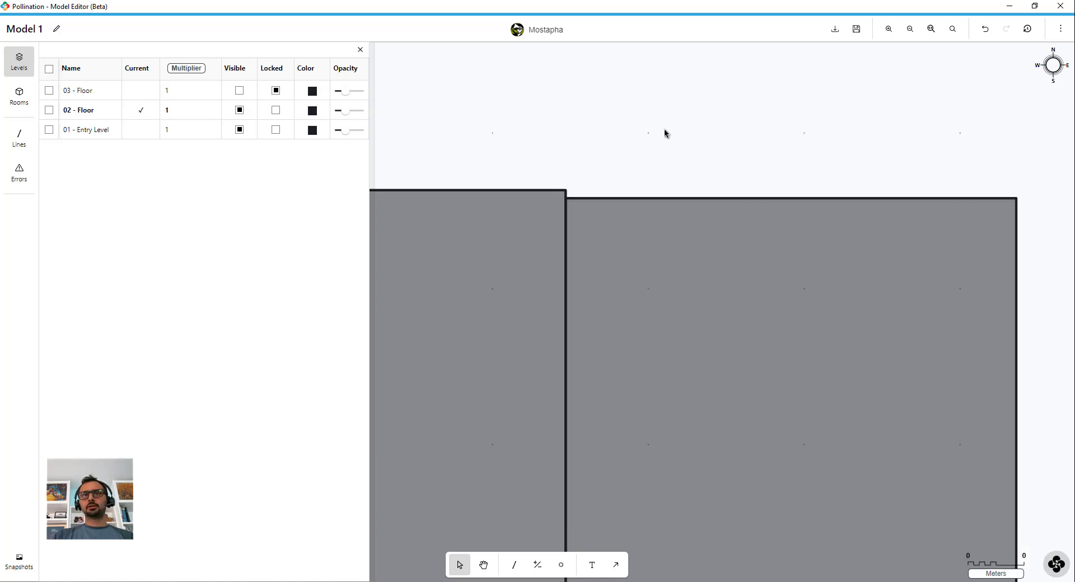
pyautogui.scroll(-5, 919, 186)
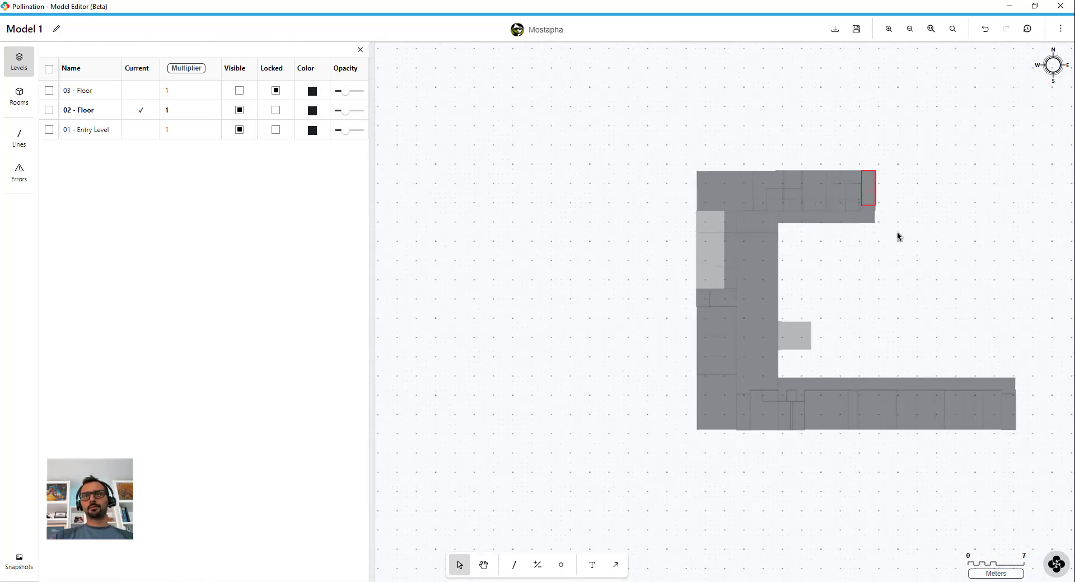
pyautogui.moveTo(842, 262); pyautogui.dragTo(663, 243, button='middle')
pyautogui.hotkey('ctrl', 'a')
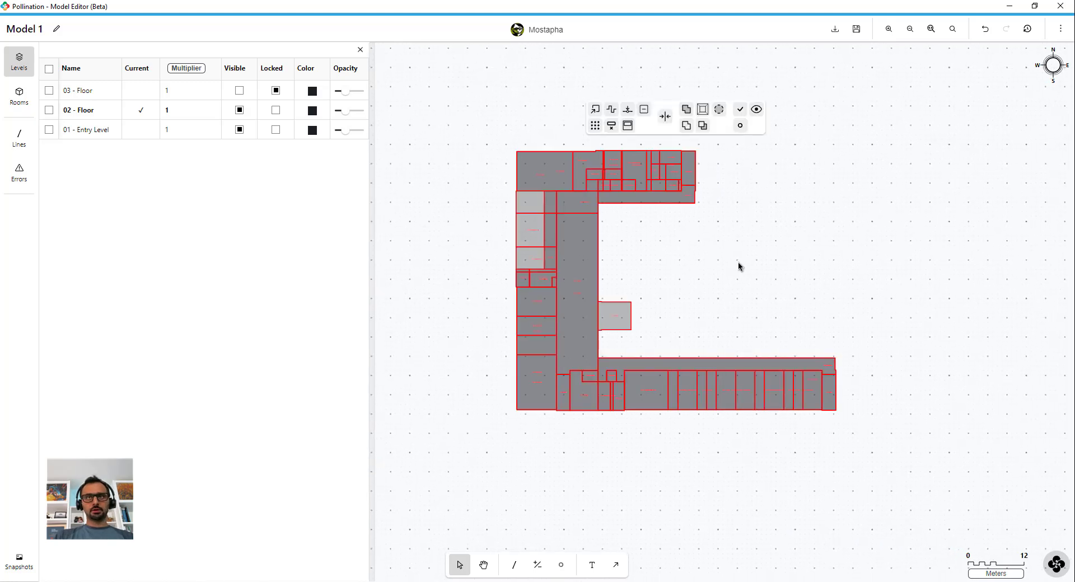
pyautogui.click(744, 130)
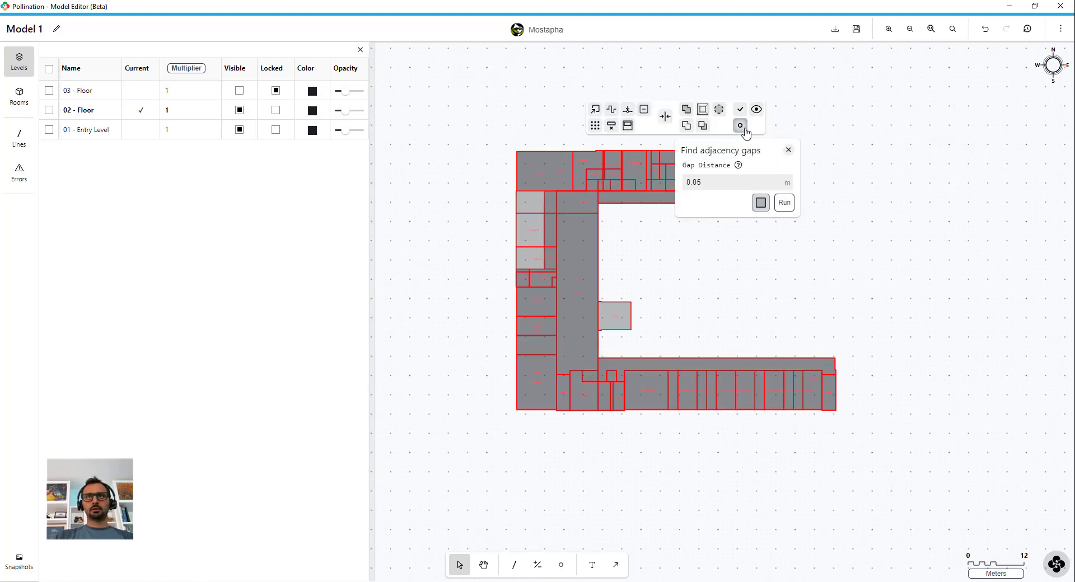
pyautogui.click(781, 206)
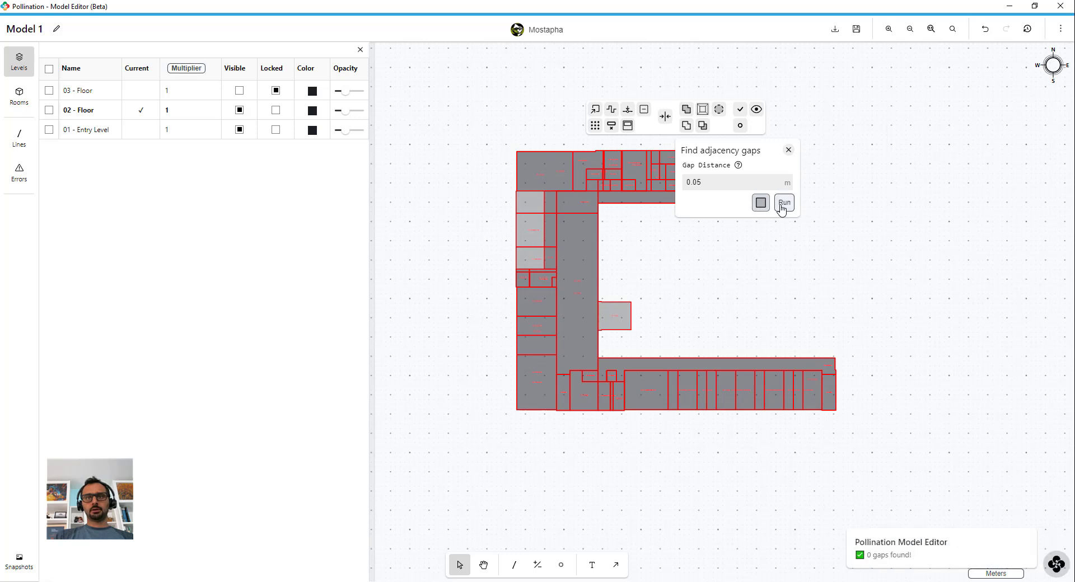
# Show and unlock the 03 - Floor level and make it the current level.
pyautogui.click(724, 291)
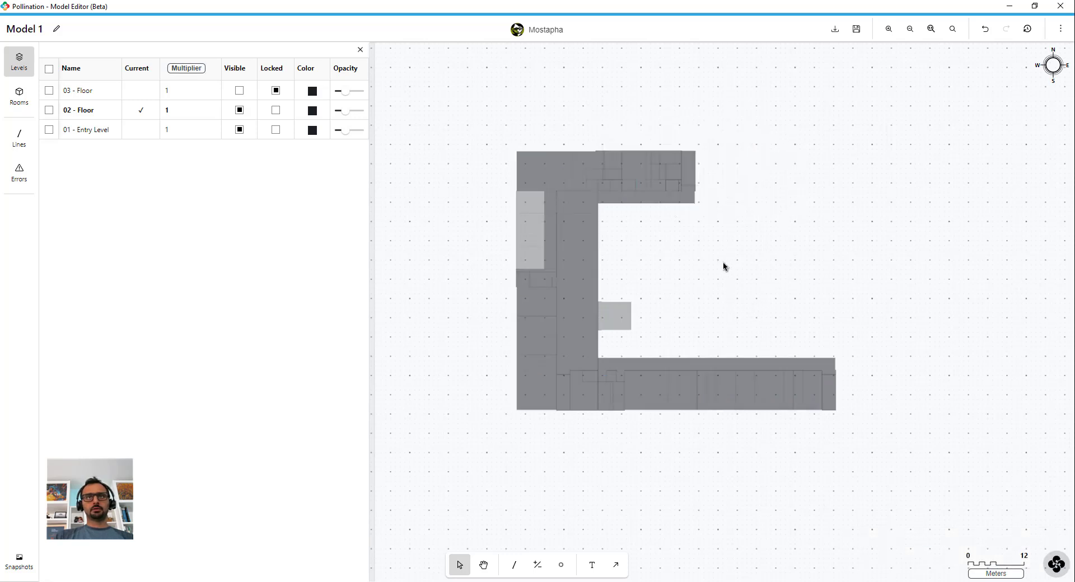
pyautogui.click(240, 90)
pyautogui.click(140, 91)
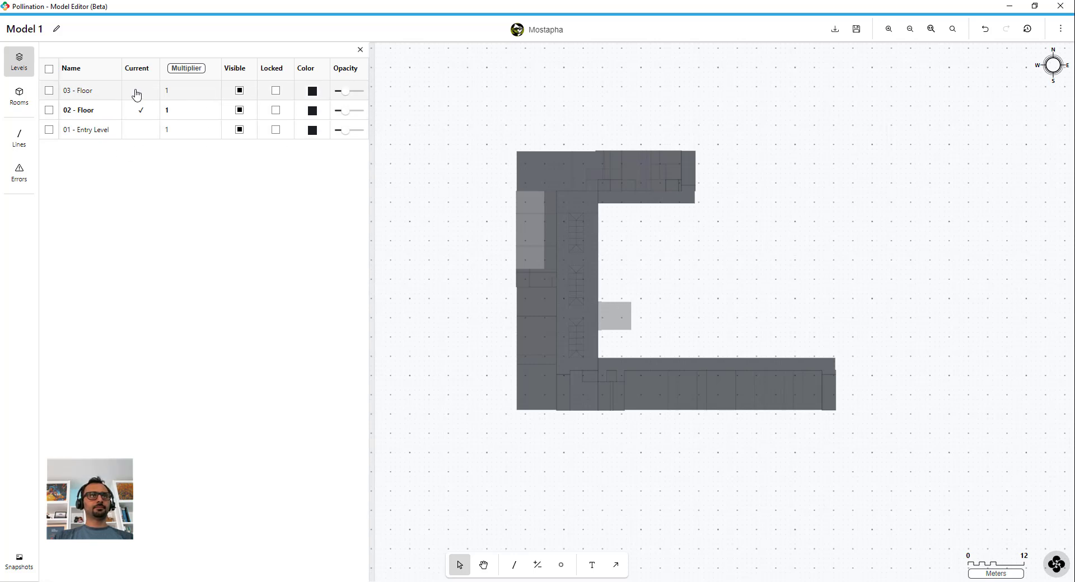
# Find the adjacency gaps between all rooms on the three visible levels at a 0.05 m gap distance.
pyautogui.hotkey('ctrl', 'a')
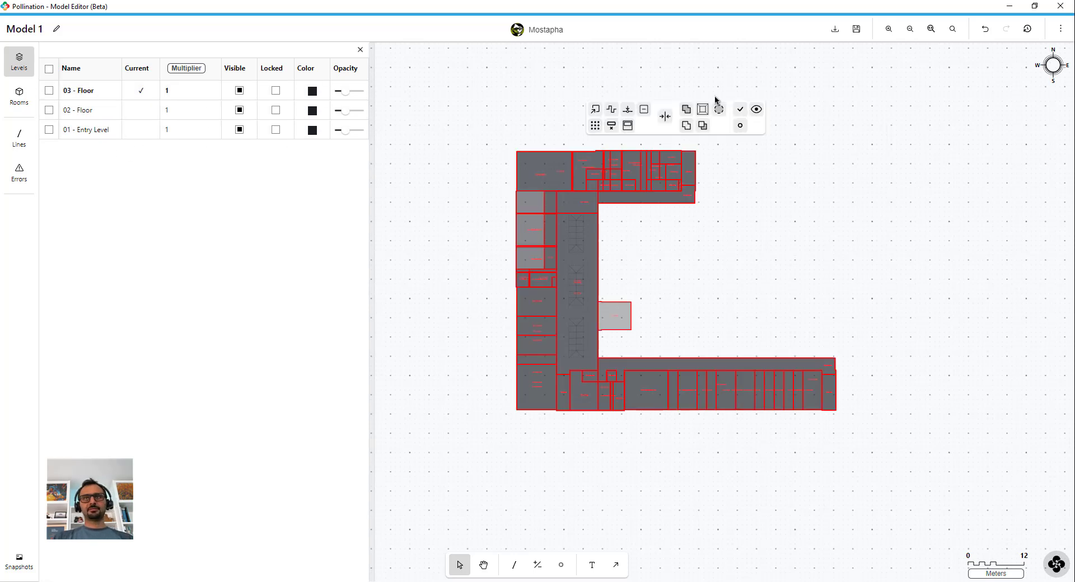
pyautogui.click(738, 127)
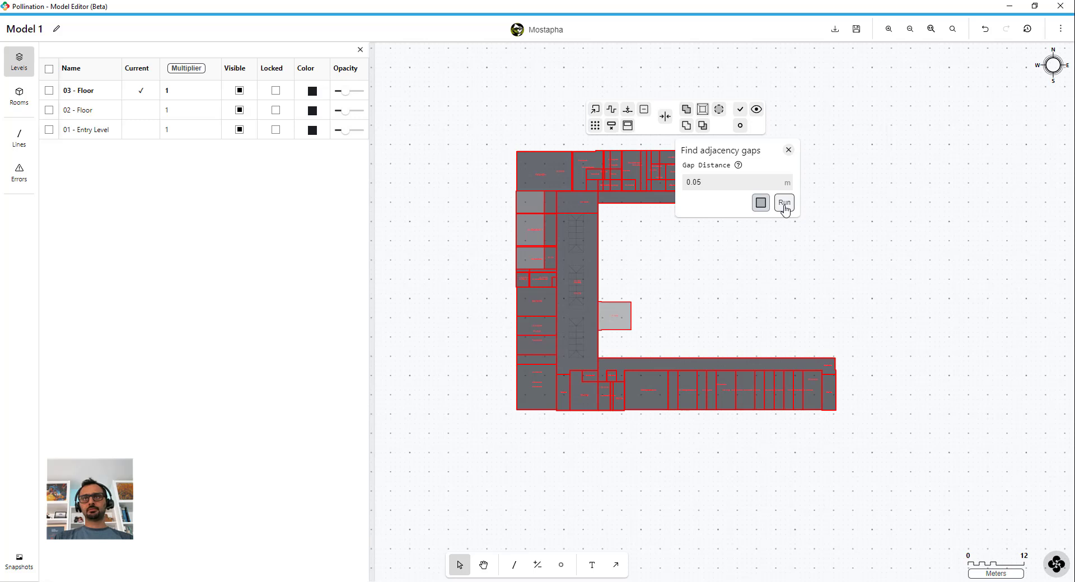
pyautogui.click(784, 202)
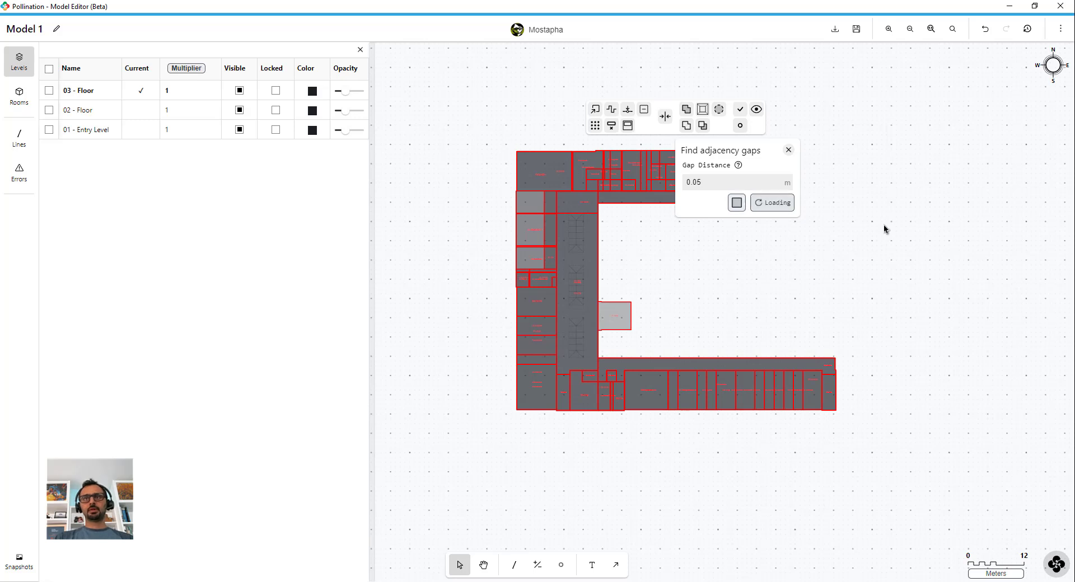
pyautogui.click(788, 150)
pyautogui.click(657, 237)
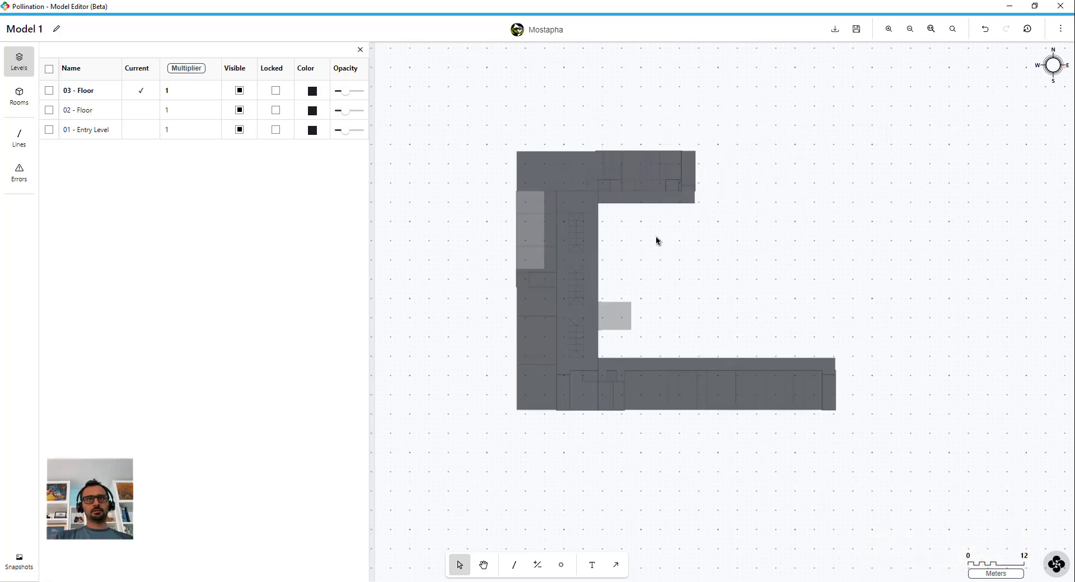
# Save a snapshot of the model and validate all rooms on the three levels.
pyautogui.moveTo(657, 237); pyautogui.dragTo(661, 271, button='middle')
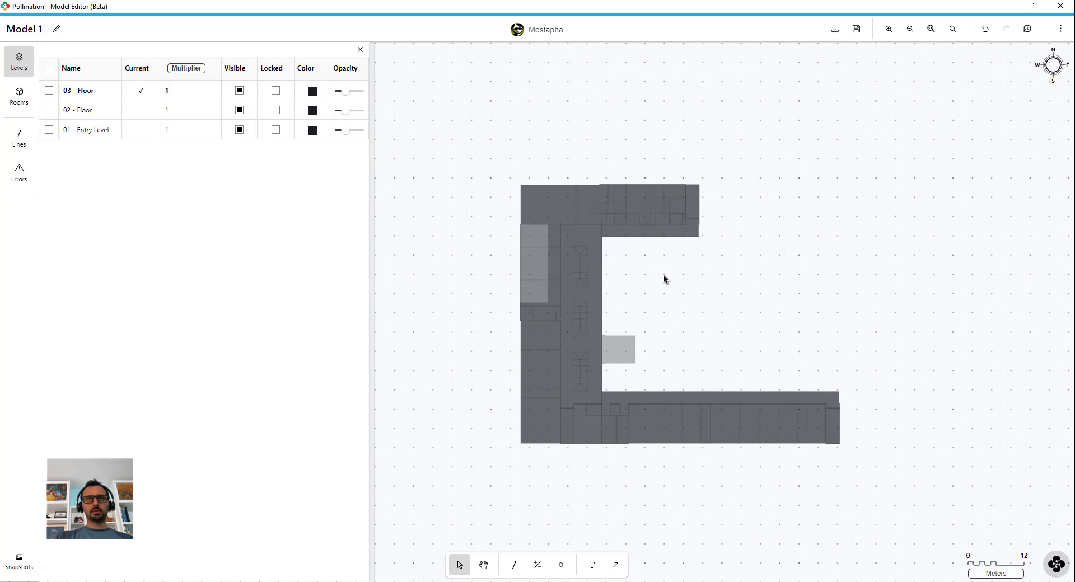
pyautogui.hotkey('ctrl', 's')
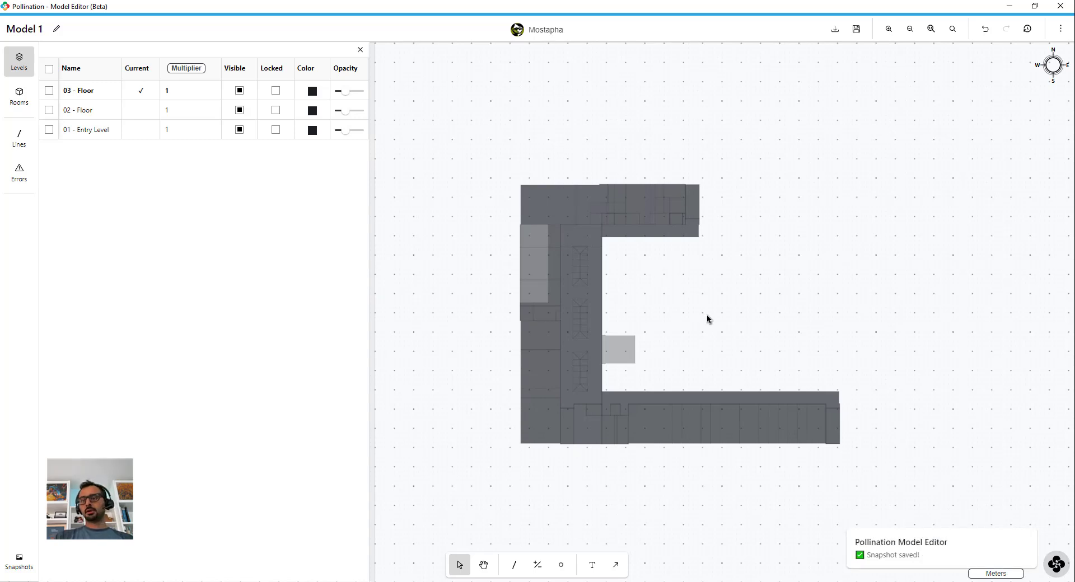
pyautogui.moveTo(701, 304); pyautogui.dragTo(678, 269, button='middle')
pyautogui.hotkey('ctrl', 'a')
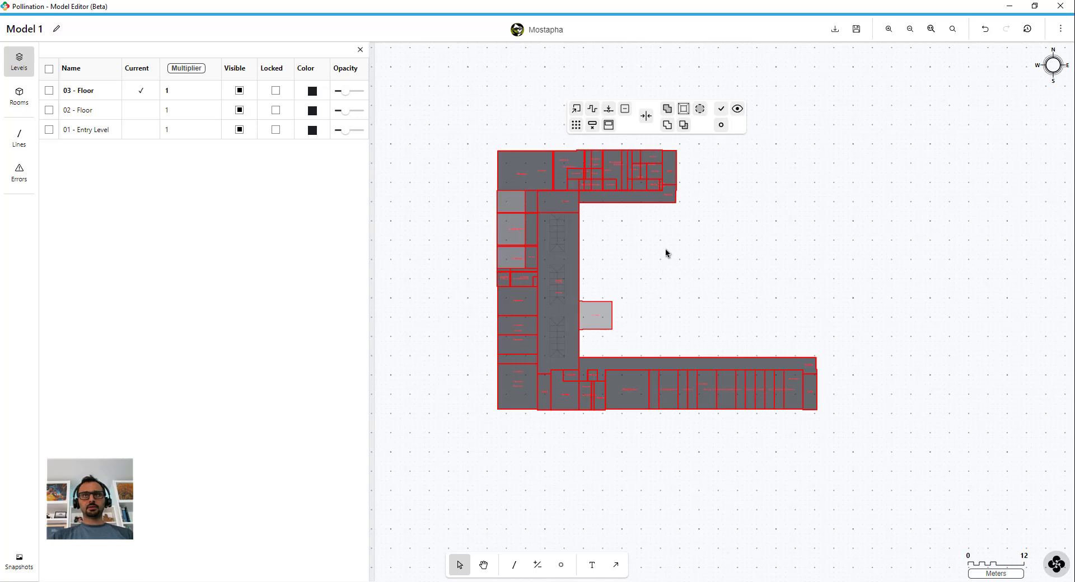
pyautogui.click(724, 111)
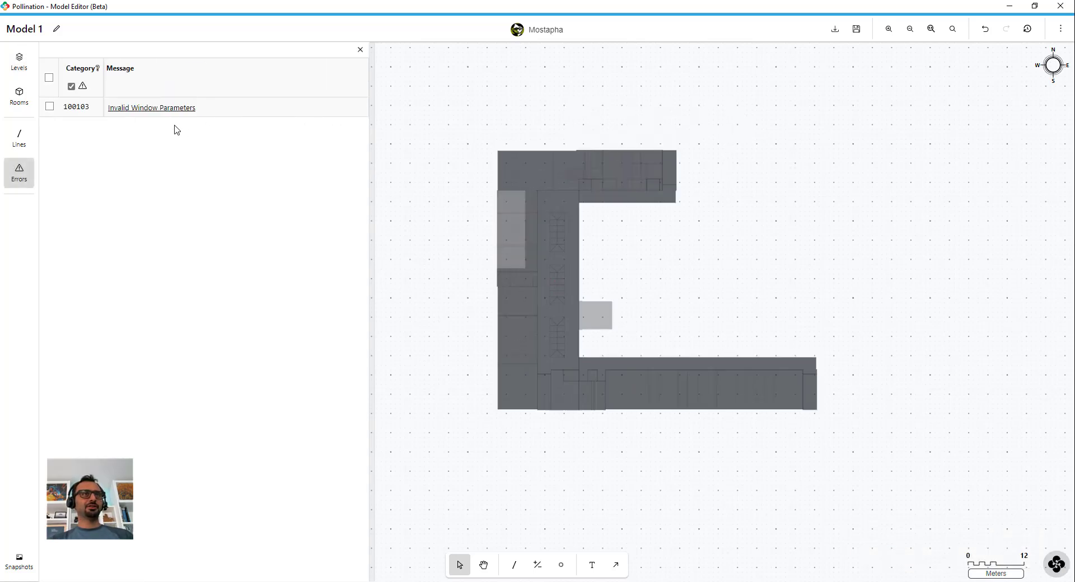
# Examine the invalid window parameter errors of the 121-Cafeteria and 318-Lobby rooms and locate both rooms in the plan.
pyautogui.click(74, 111)
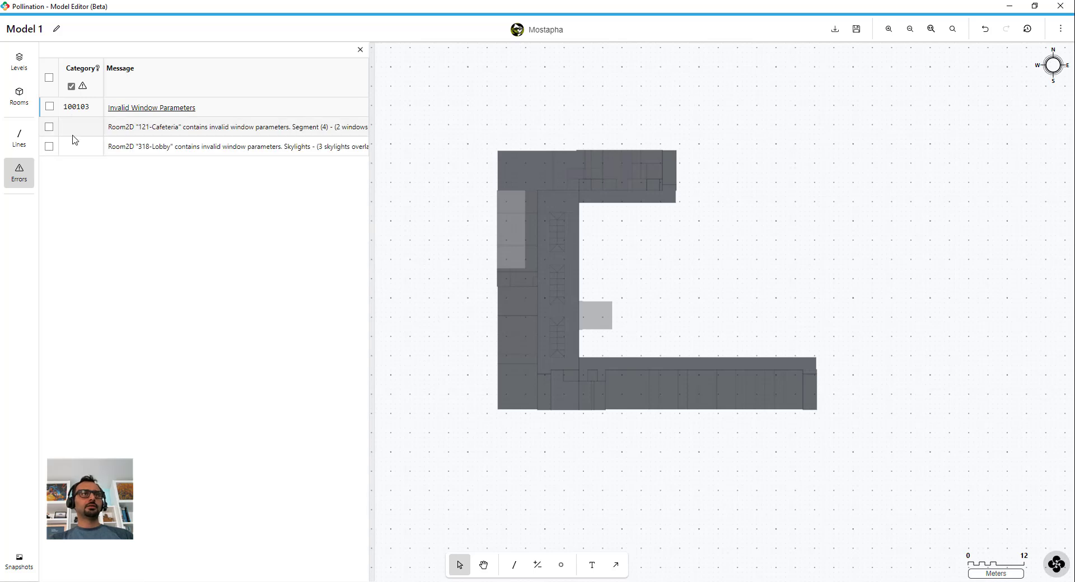
pyautogui.click(49, 128)
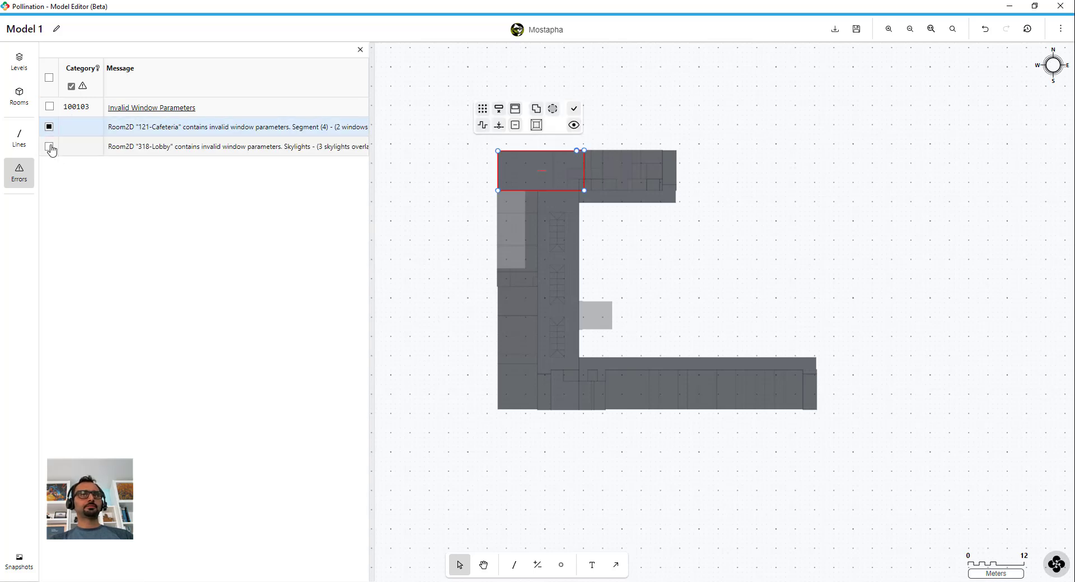
pyautogui.click(49, 146)
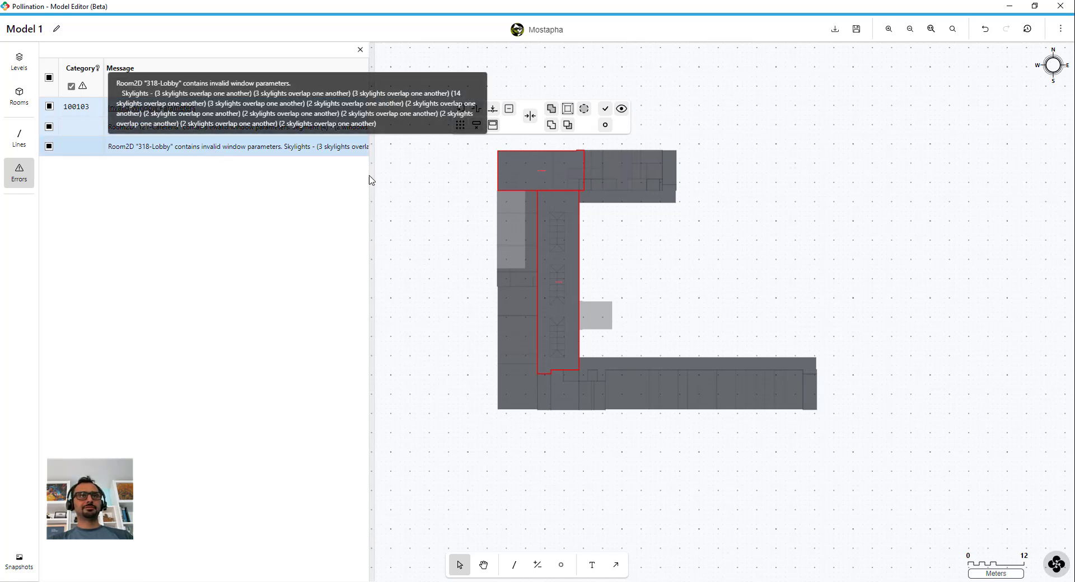
pyautogui.click(509, 110)
pyautogui.click(480, 146)
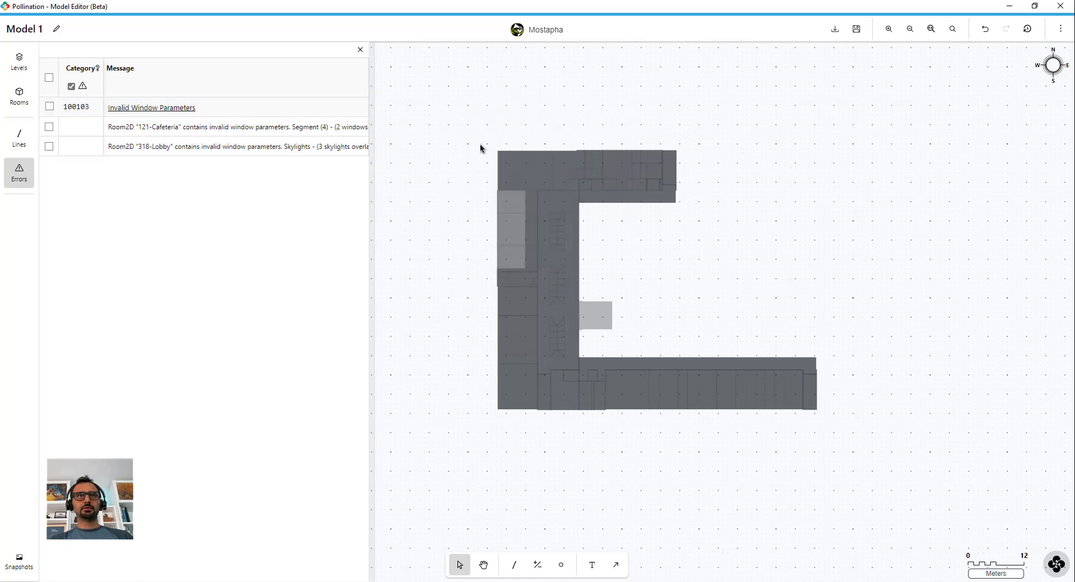
# Repair the windows of the 121-Cafeteria and 318-Lobby rooms with a 0 m parent edge offset.
pyautogui.click(49, 127)
pyautogui.click(49, 146)
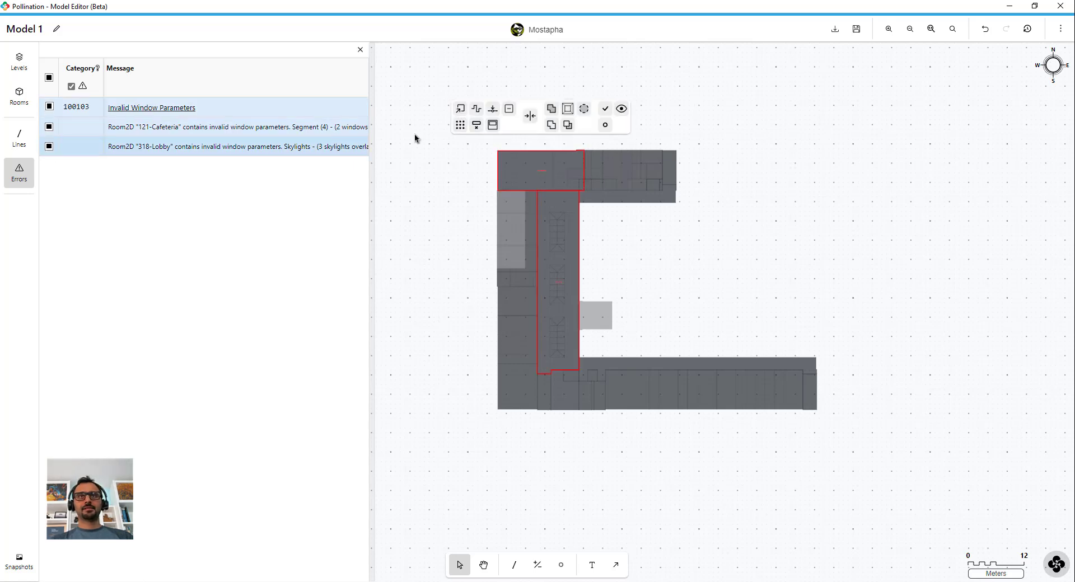
pyautogui.click(493, 126)
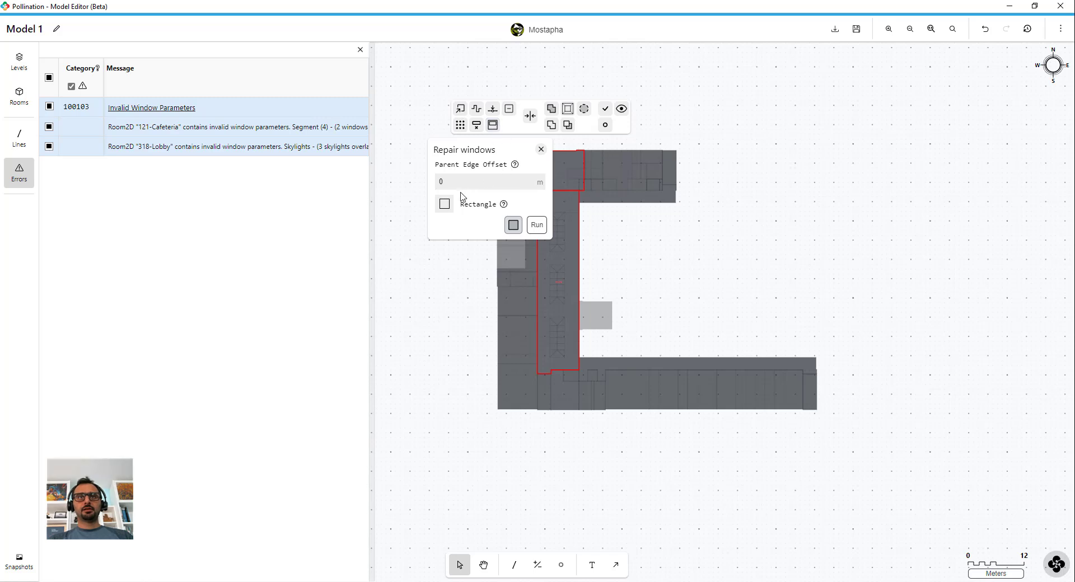
pyautogui.click(448, 207)
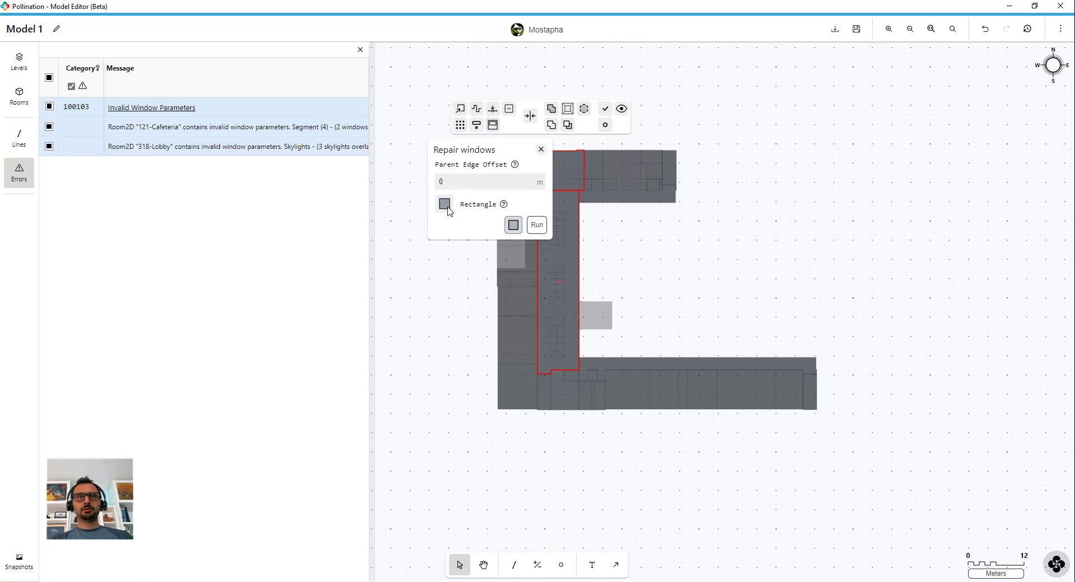
pyautogui.click(536, 226)
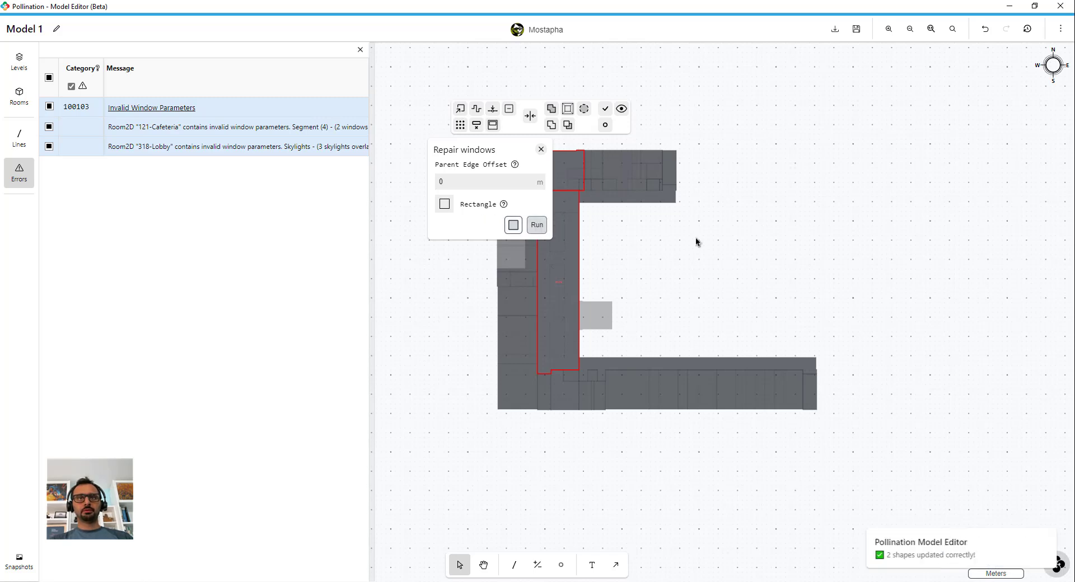
# Repair the windows of the 318-Lobby room alone with the Rectangle option and a 0 m parent edge offset.
pyautogui.click(568, 300)
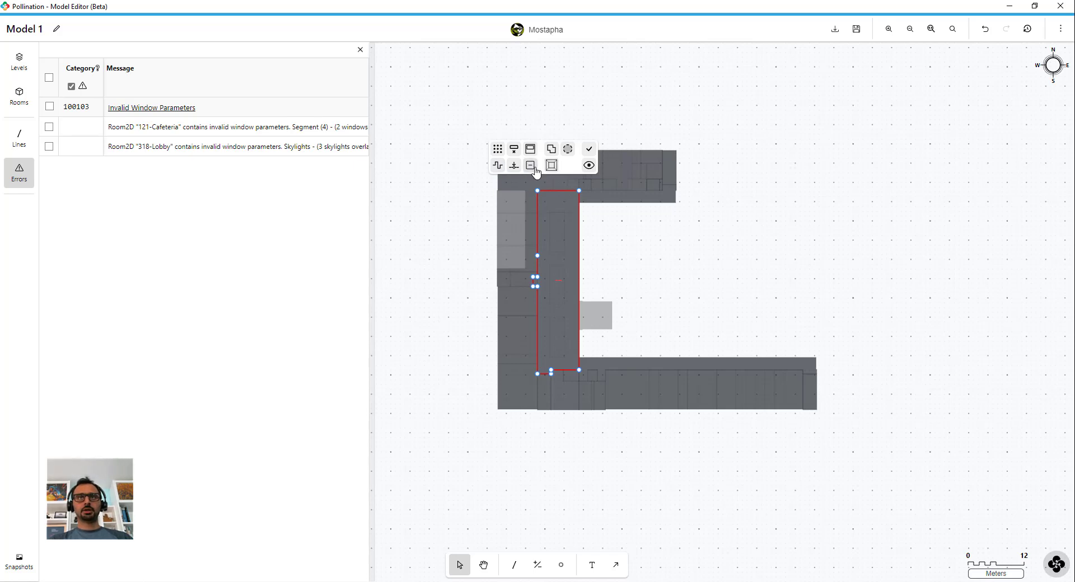
pyautogui.click(531, 149)
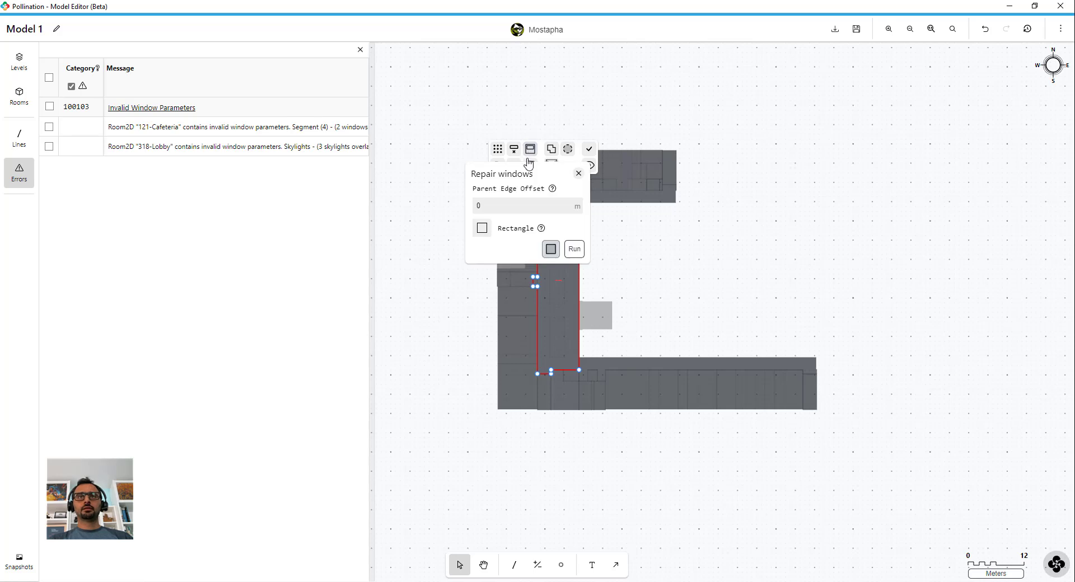
pyautogui.click(482, 229)
pyautogui.click(569, 249)
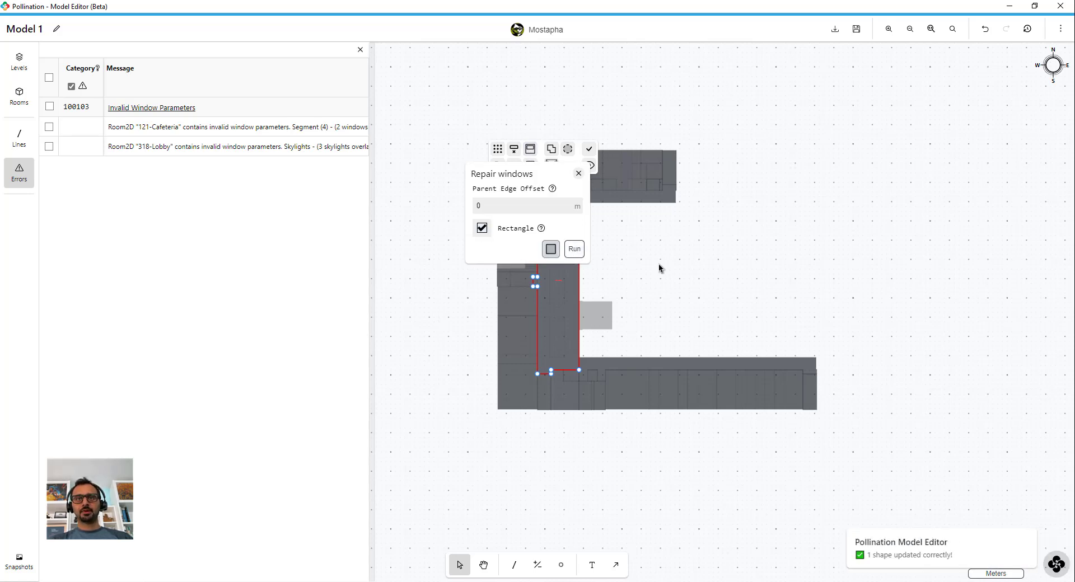
pyautogui.click(629, 263)
# Solve the adjacencies of all rooms on the three levels, including the ceiling adjacencies.
pyautogui.scroll(1, 630, 265)
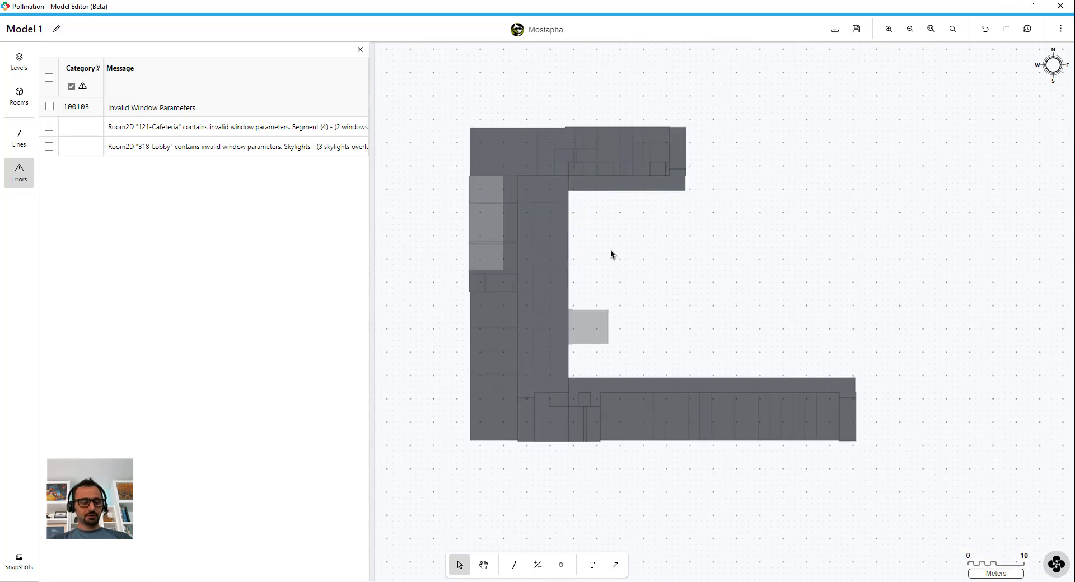
pyautogui.hotkey('ctrl', 'a')
pyautogui.click(652, 93)
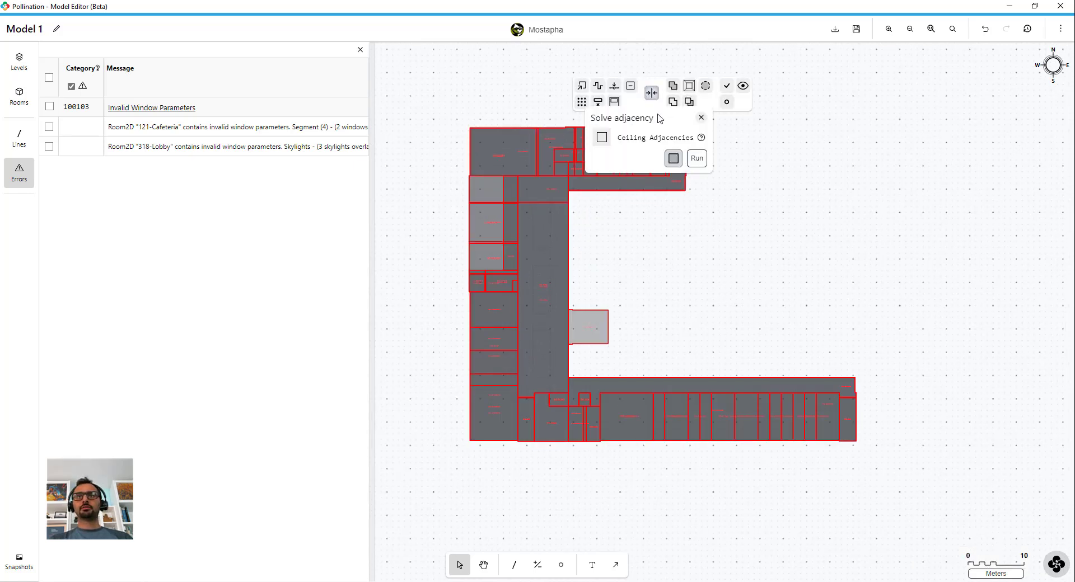
pyautogui.click(697, 159)
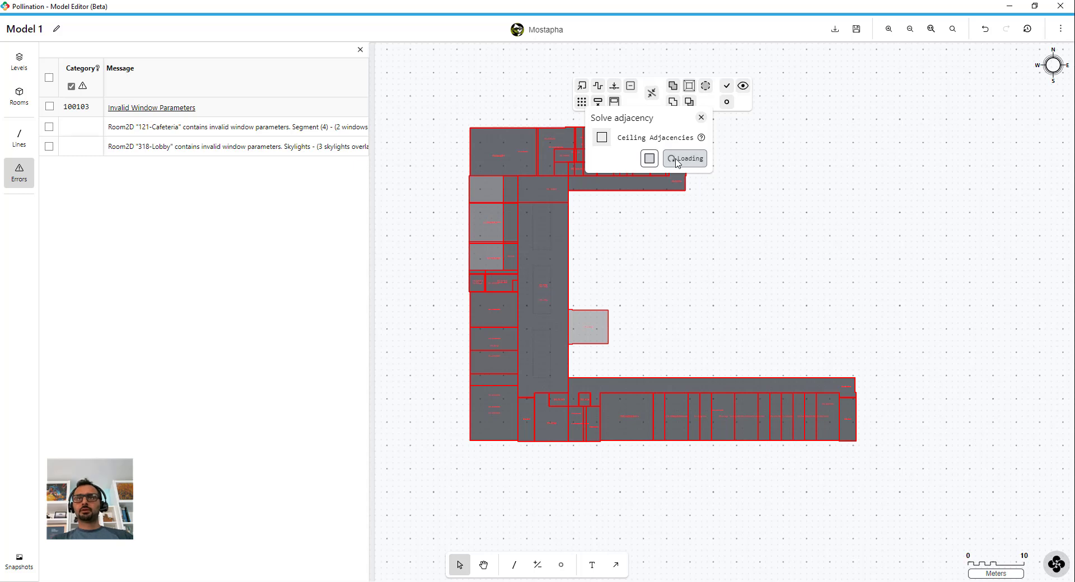
pyautogui.click(600, 140)
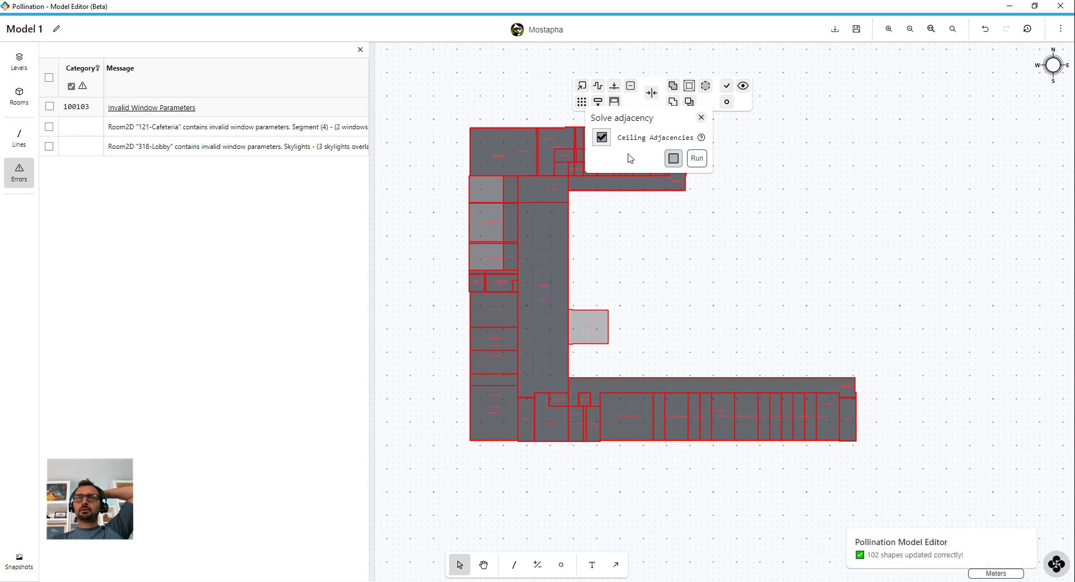
pyautogui.click(703, 161)
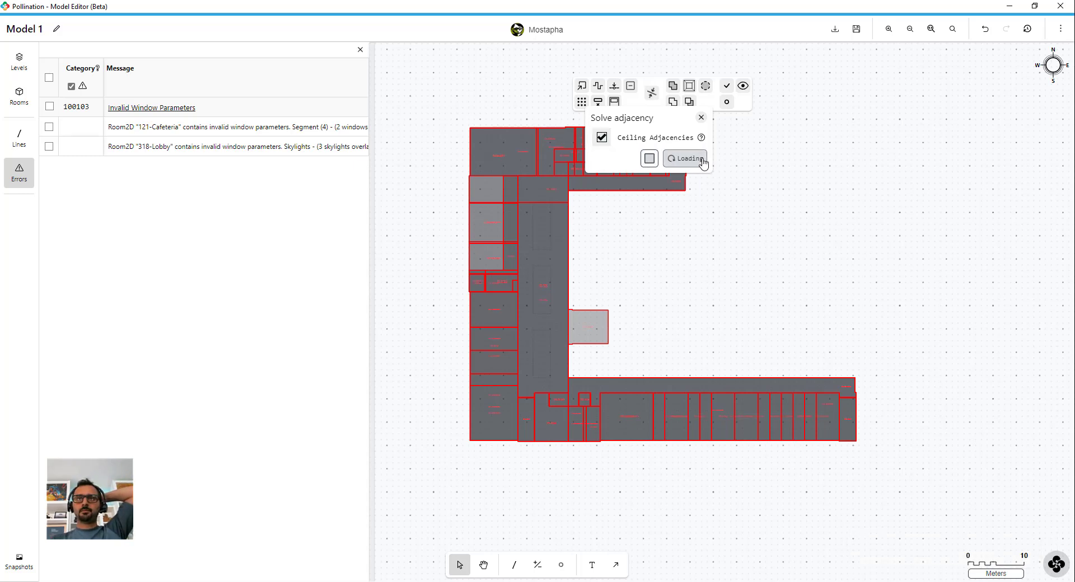
pyautogui.click(701, 117)
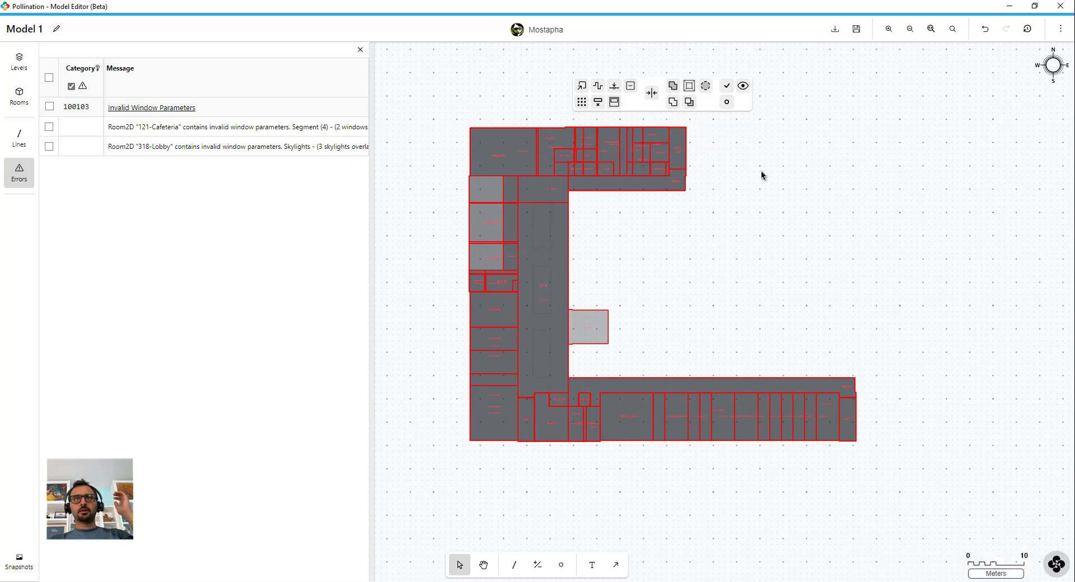
pyautogui.click(761, 170)
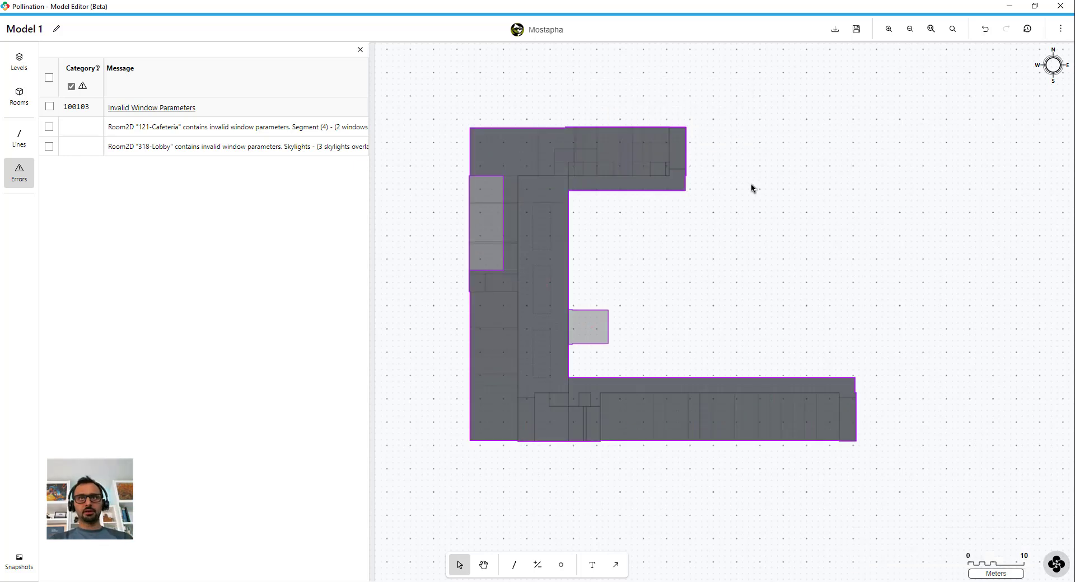
# Examine the solved adjacencies along the building outline and around the lobby and south wing rooms.
pyautogui.scroll(2, 482, 188)
pyautogui.scroll(1, 473, 174)
pyautogui.scroll(-3, 603, 271)
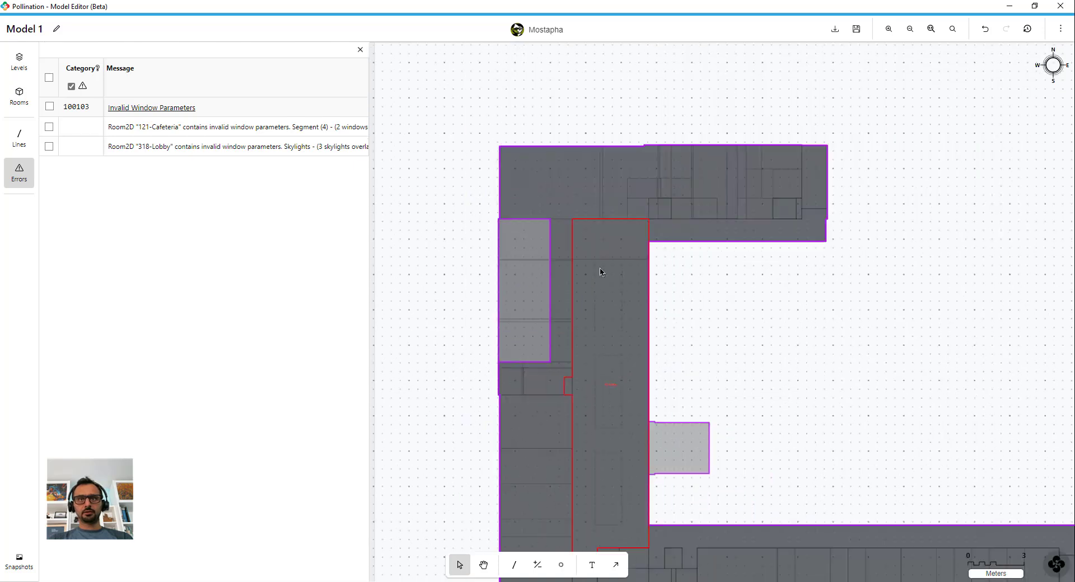
pyautogui.scroll(3, 630, 401)
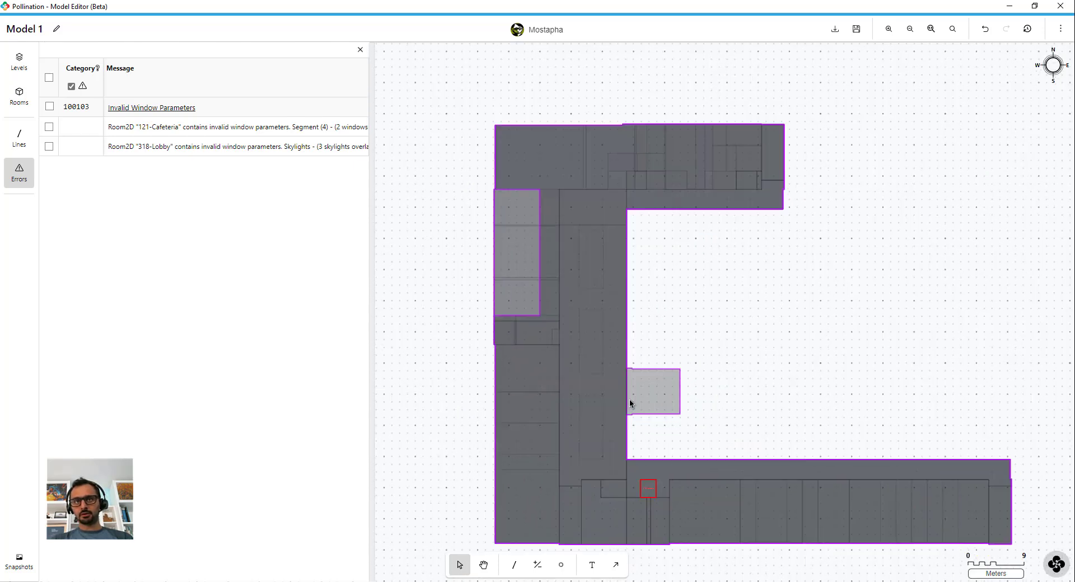
pyautogui.scroll(-4, 639, 364)
pyautogui.scroll(-1, 756, 296)
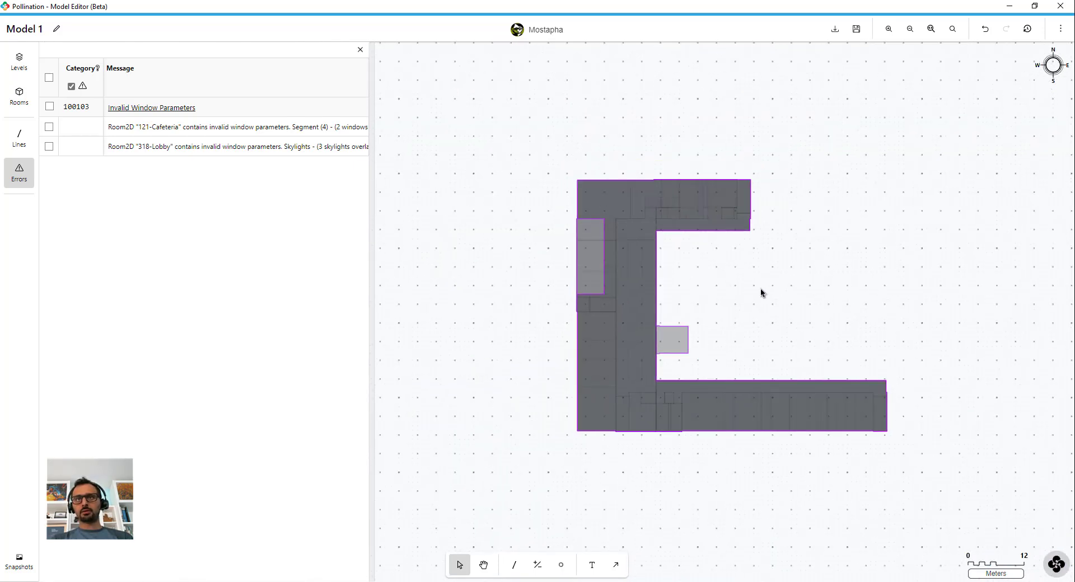
pyautogui.moveTo(762, 285); pyautogui.dragTo(749, 297)
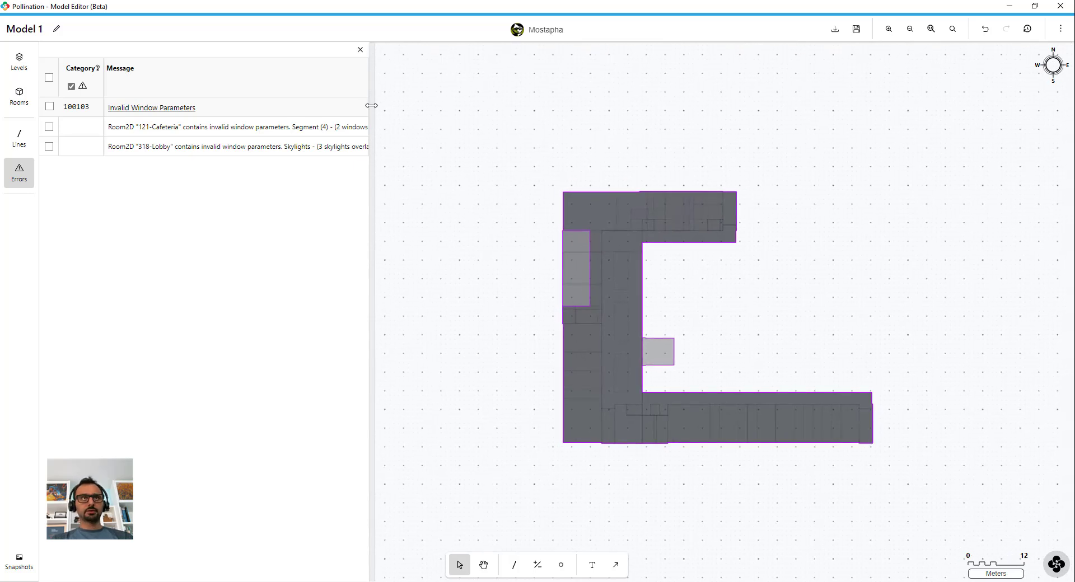
# Close the error list and validate all rooms of the model again.
pyautogui.click(360, 49)
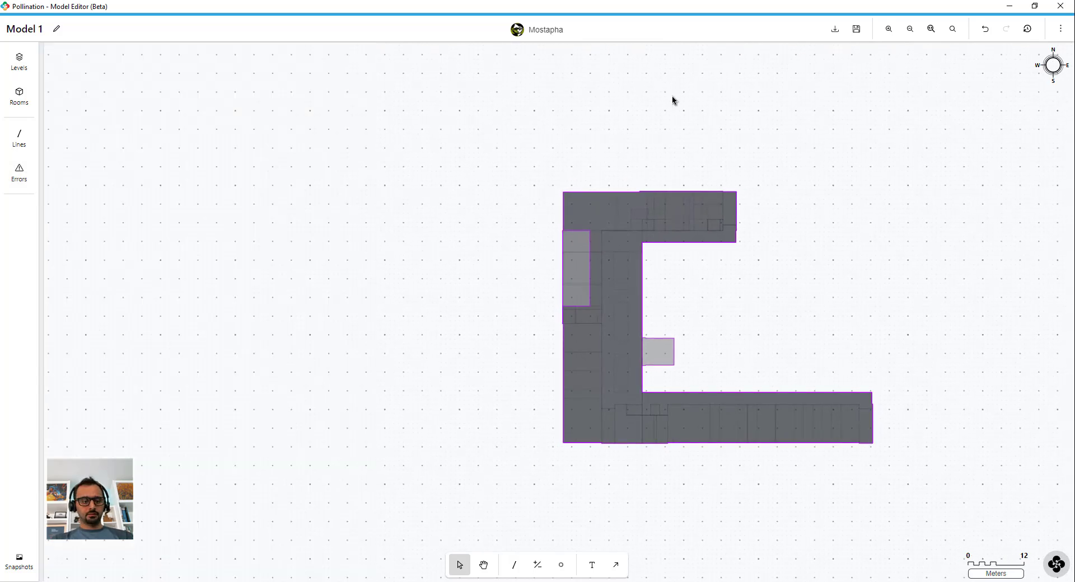
pyautogui.hotkey('ctrl', 'a')
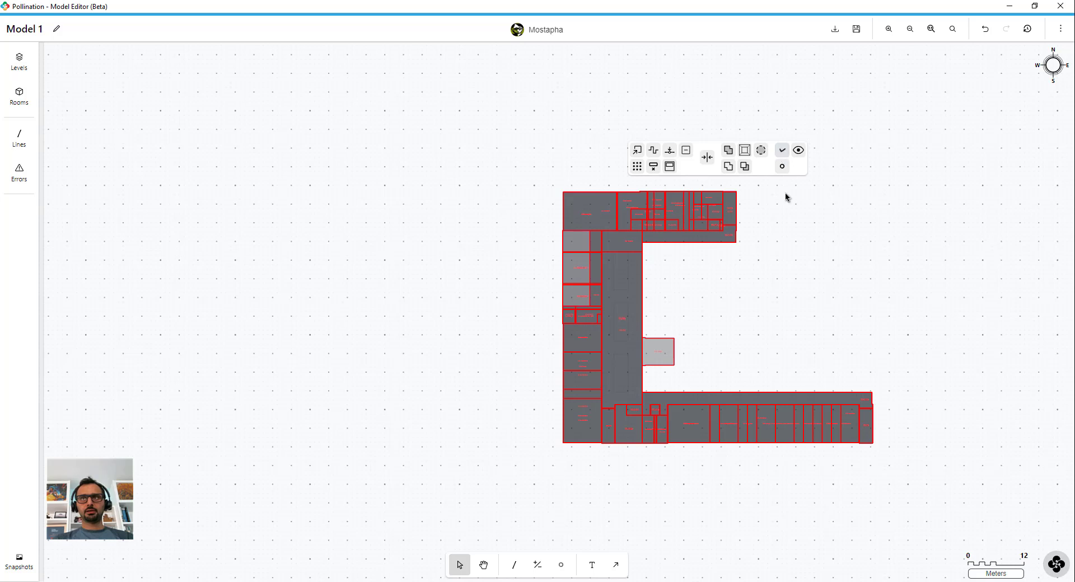
pyautogui.click(799, 241)
pyautogui.moveTo(822, 300); pyautogui.dragTo(662, 269, button='middle')
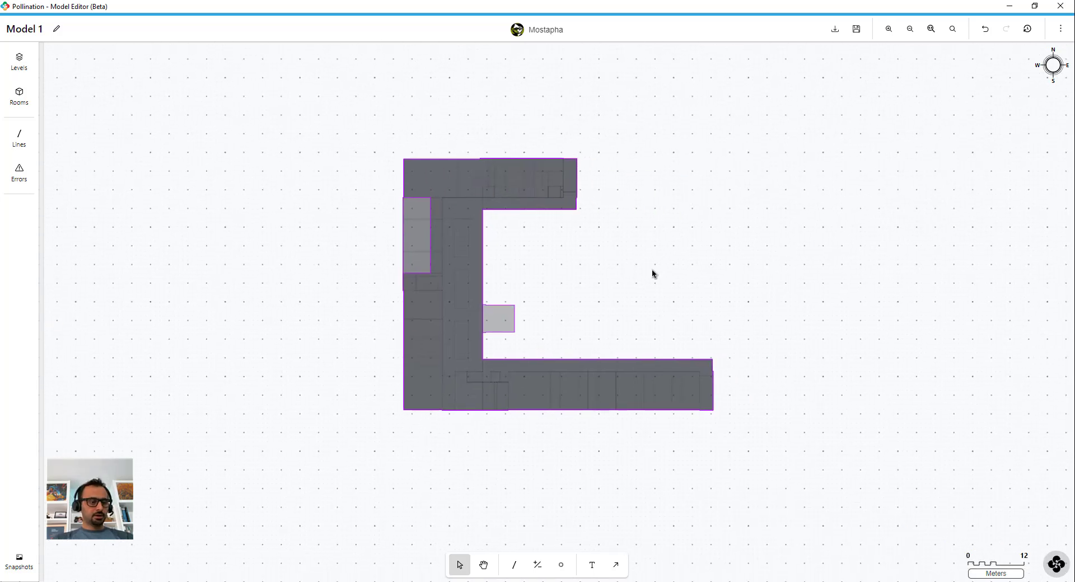
# Validate all rooms of the model and generate their 3D preview coloured by face type with ceiling adjacencies.
pyautogui.hotkey('ctrl', 'a')
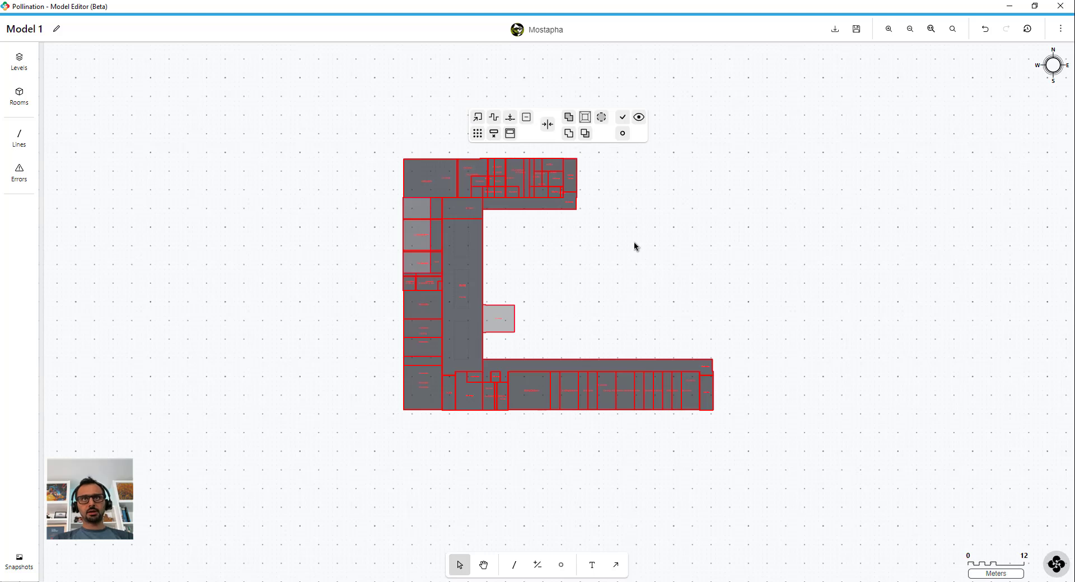
pyautogui.click(625, 118)
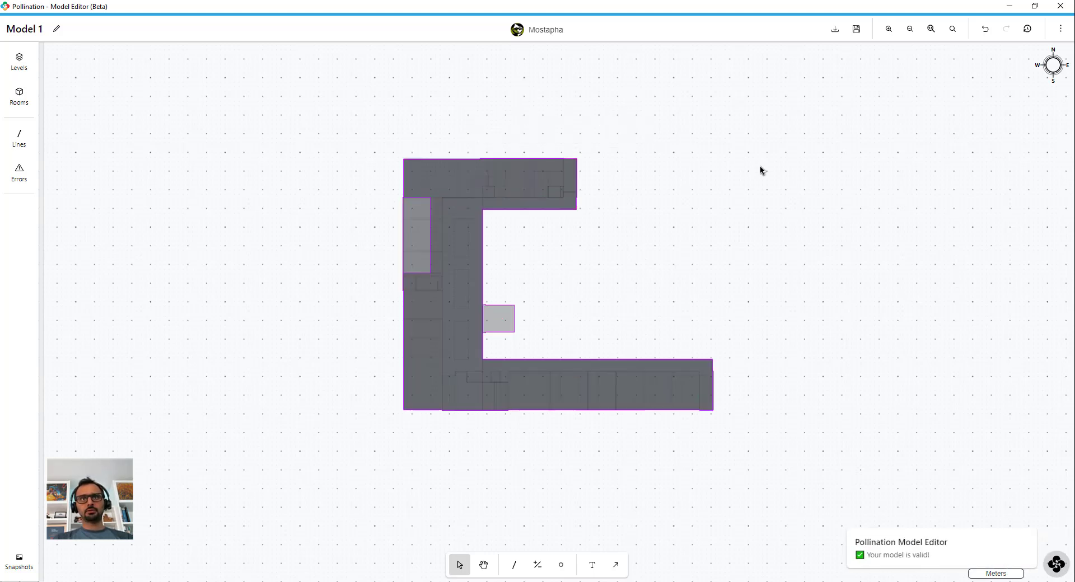
pyautogui.hotkey('ctrl', 'a')
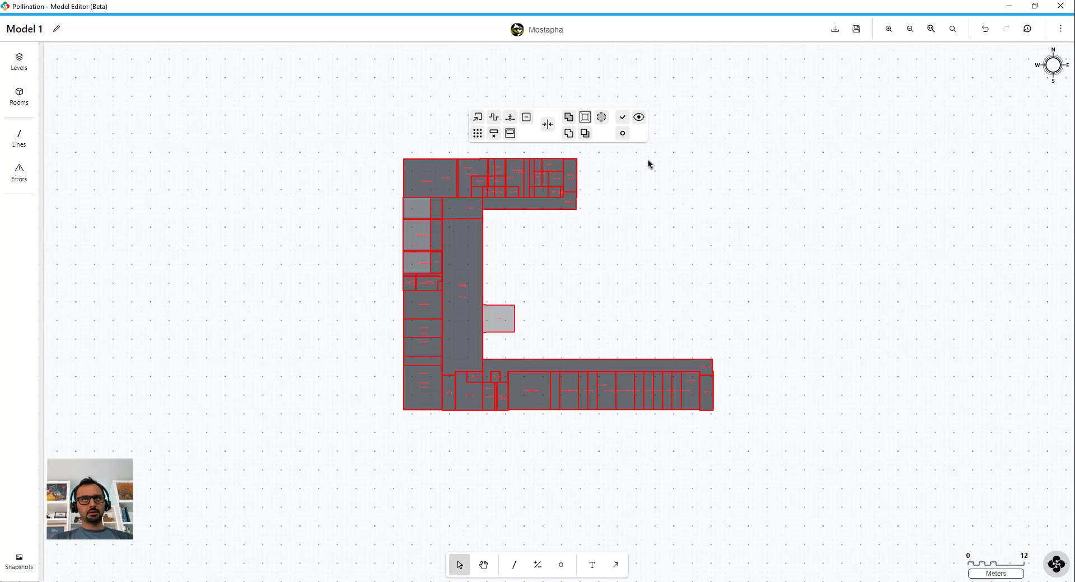
pyautogui.click(641, 118)
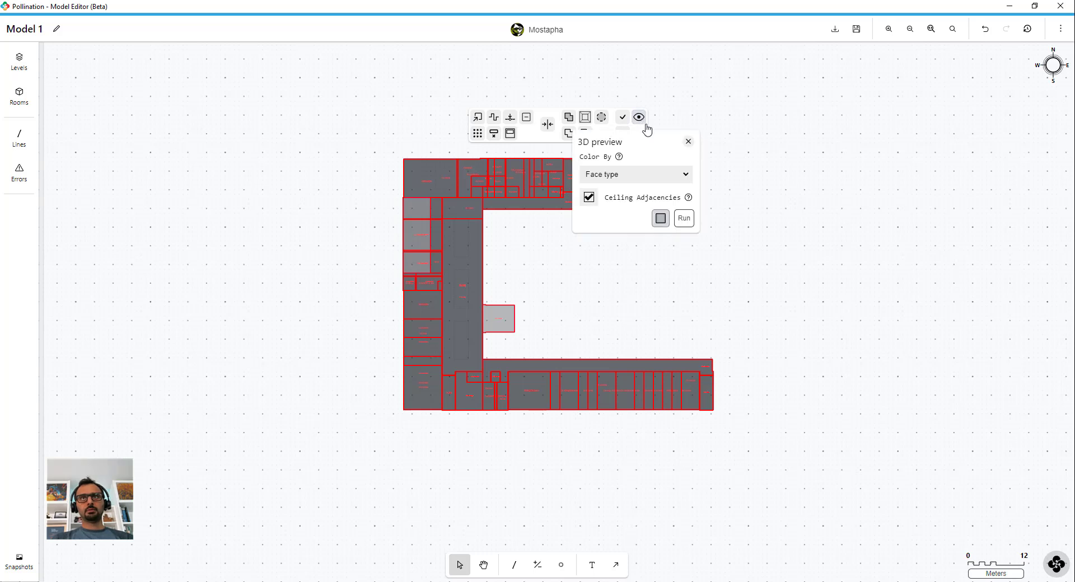
pyautogui.click(685, 219)
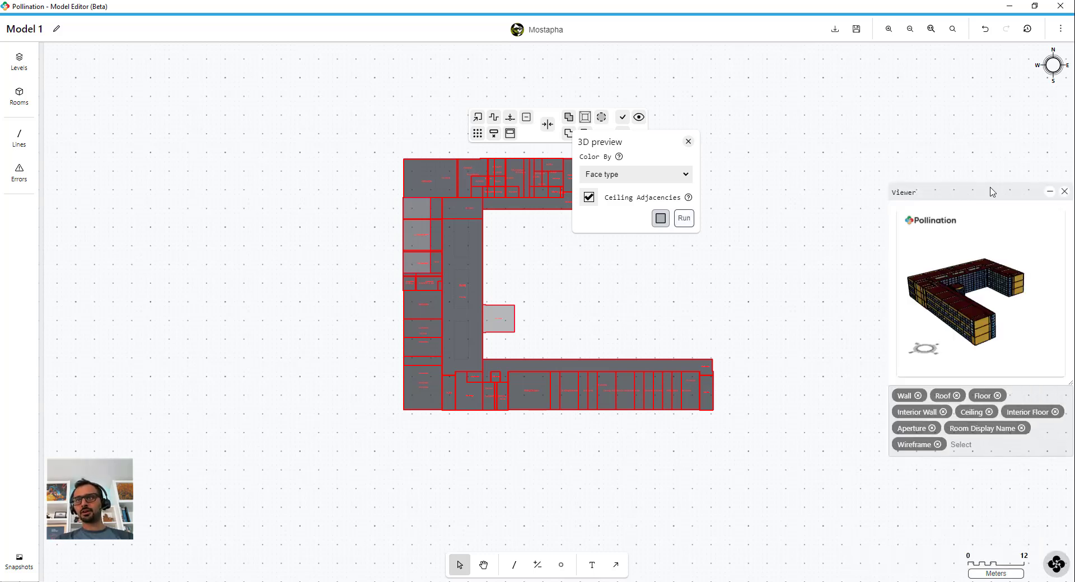
# Examine the building's underside, entrance side and roofs in the 3D preview, and close the preview.
pyautogui.moveTo(993, 192); pyautogui.dragTo(939, 187)
pyautogui.scroll(3, 880, 267)
pyautogui.moveTo(924, 331); pyautogui.dragTo(1016, 224)
pyautogui.scroll(6, 916, 248)
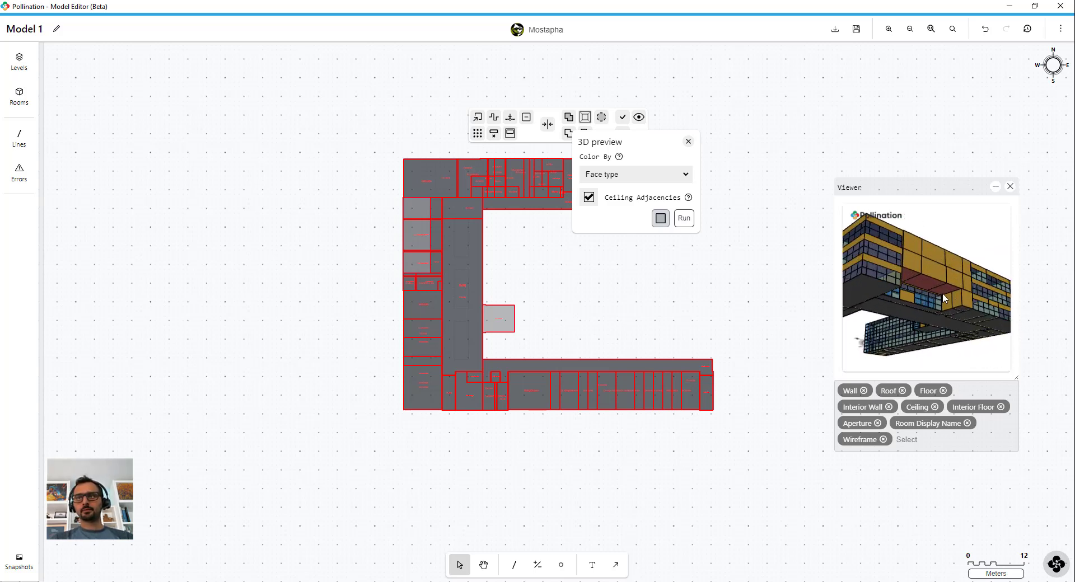
pyautogui.moveTo(944, 298); pyautogui.dragTo(887, 323)
pyautogui.scroll(-3, 940, 231)
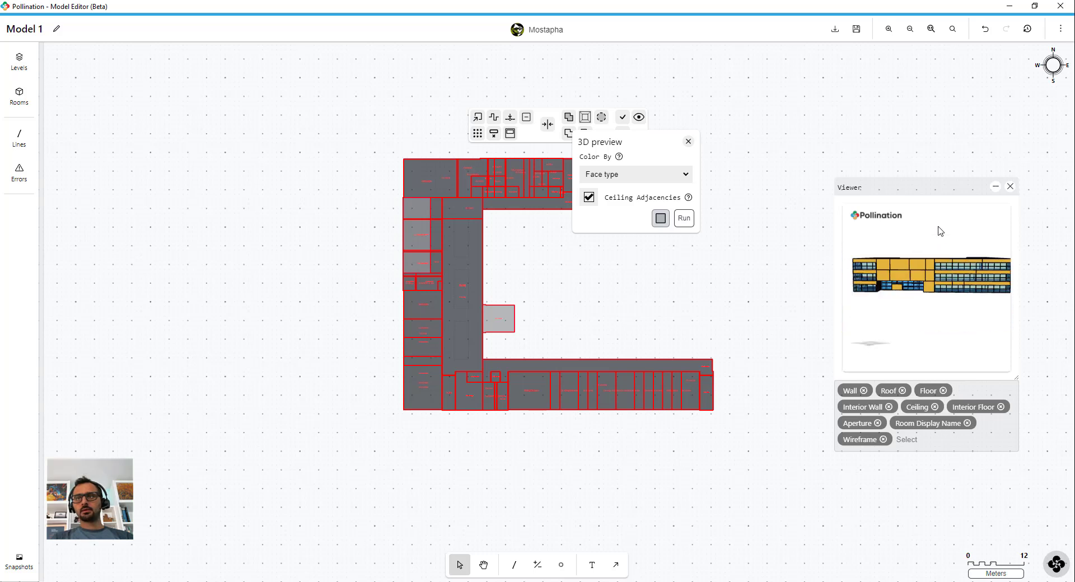
pyautogui.moveTo(941, 231); pyautogui.dragTo(992, 214)
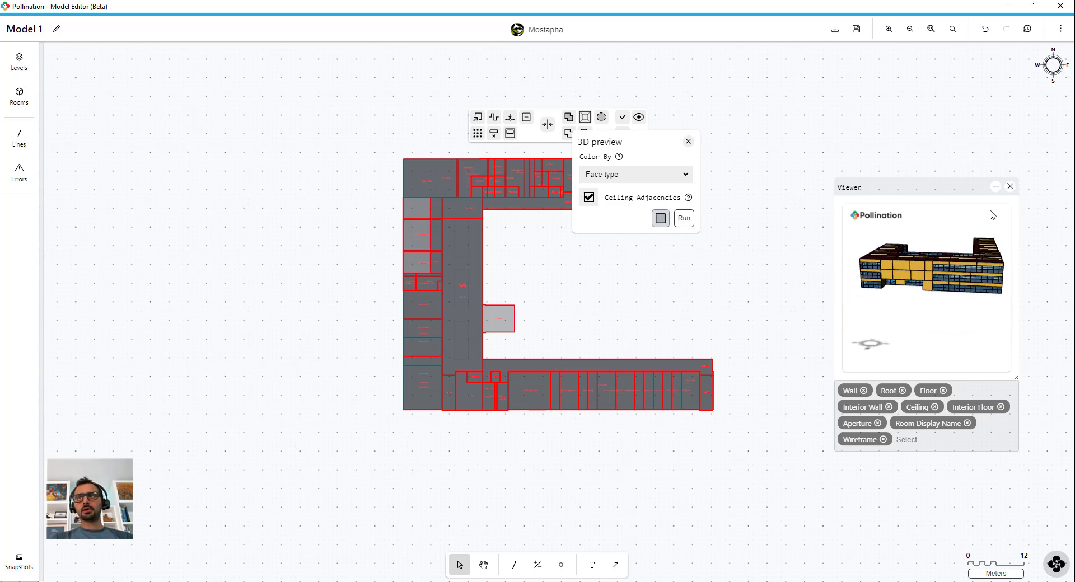
pyautogui.click(1010, 187)
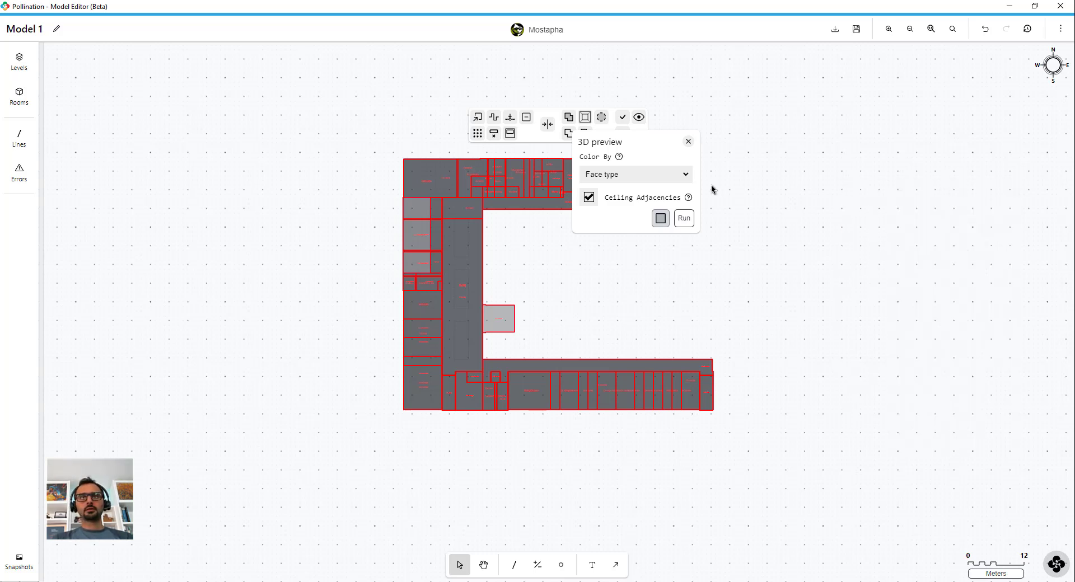
pyautogui.click(688, 142)
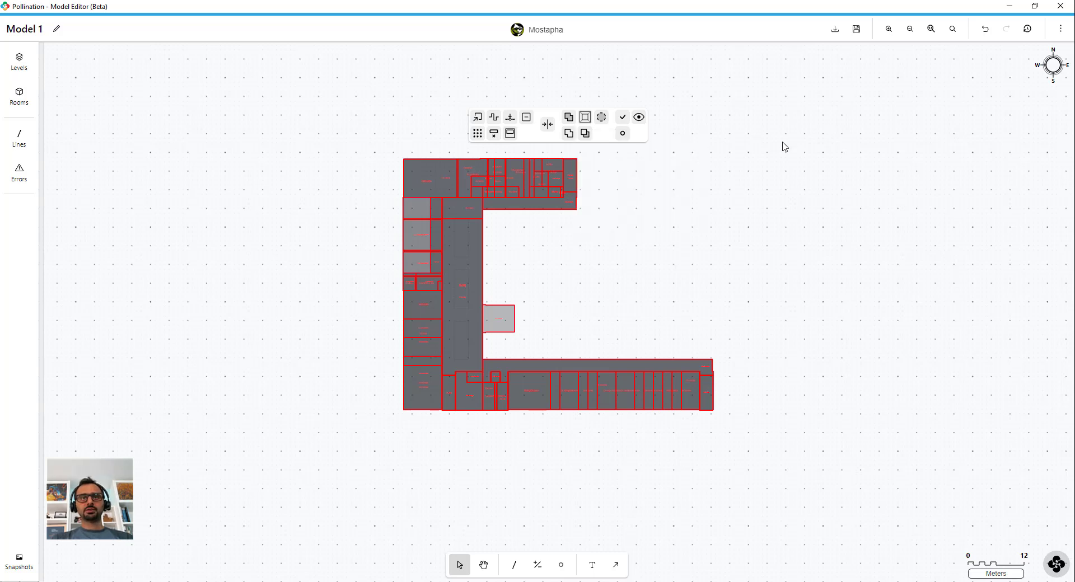
# Show the level list and choose GEM as the file format for exporting the model.
pyautogui.scroll(5, 616, 232)
pyautogui.moveTo(582, 267); pyautogui.dragTo(687, 254, button='middle')
pyautogui.scroll(-3, 694, 254)
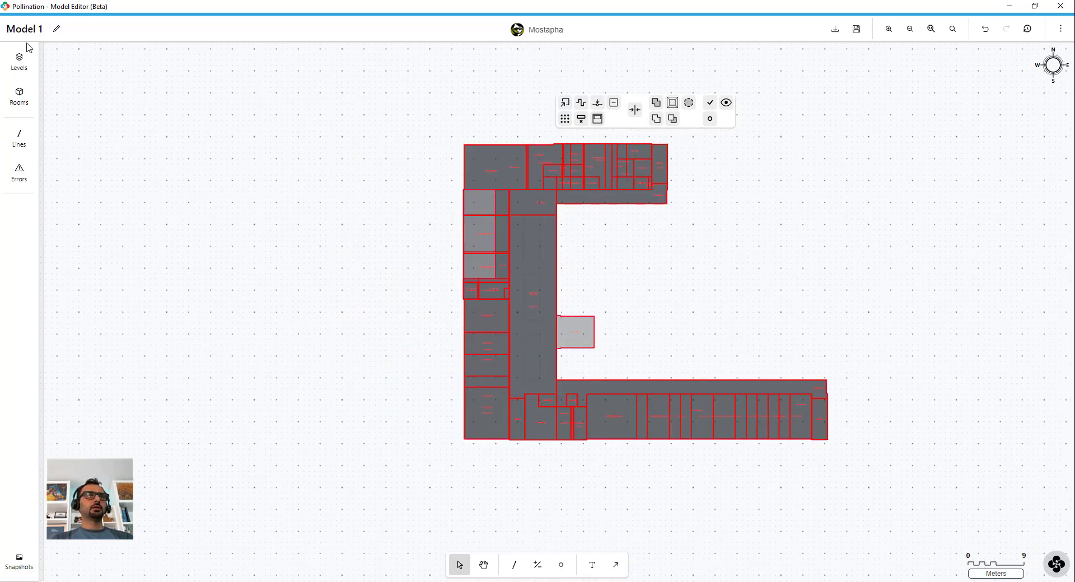
pyautogui.click(19, 58)
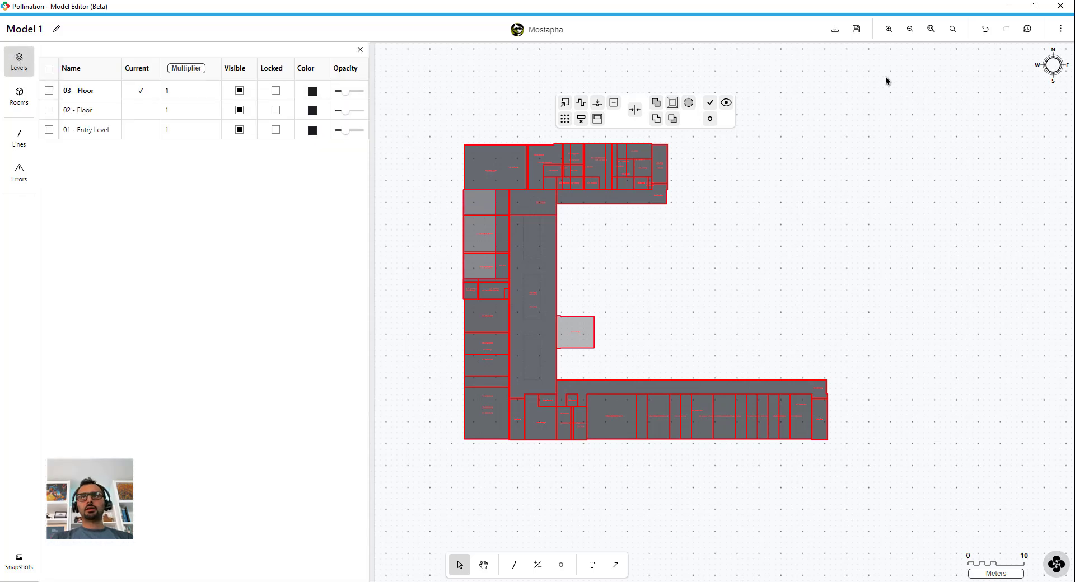
pyautogui.click(835, 29)
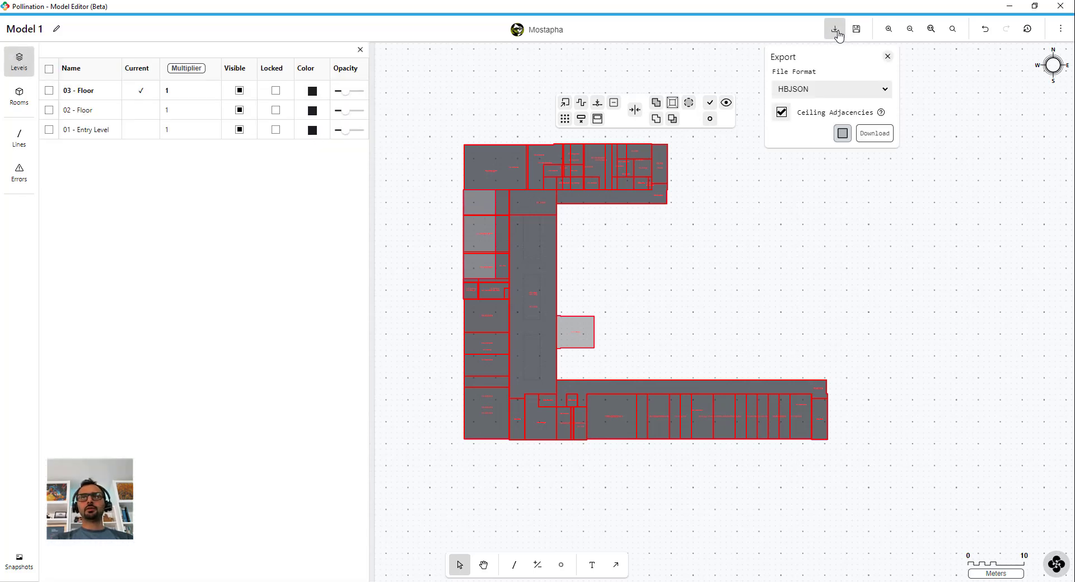
pyautogui.click(834, 91)
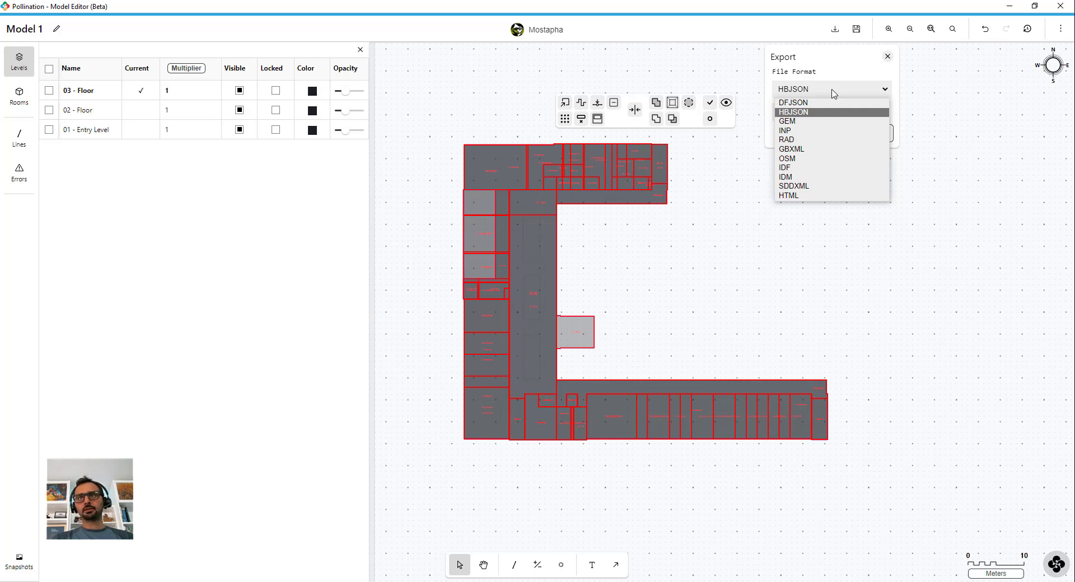
pyautogui.click(812, 121)
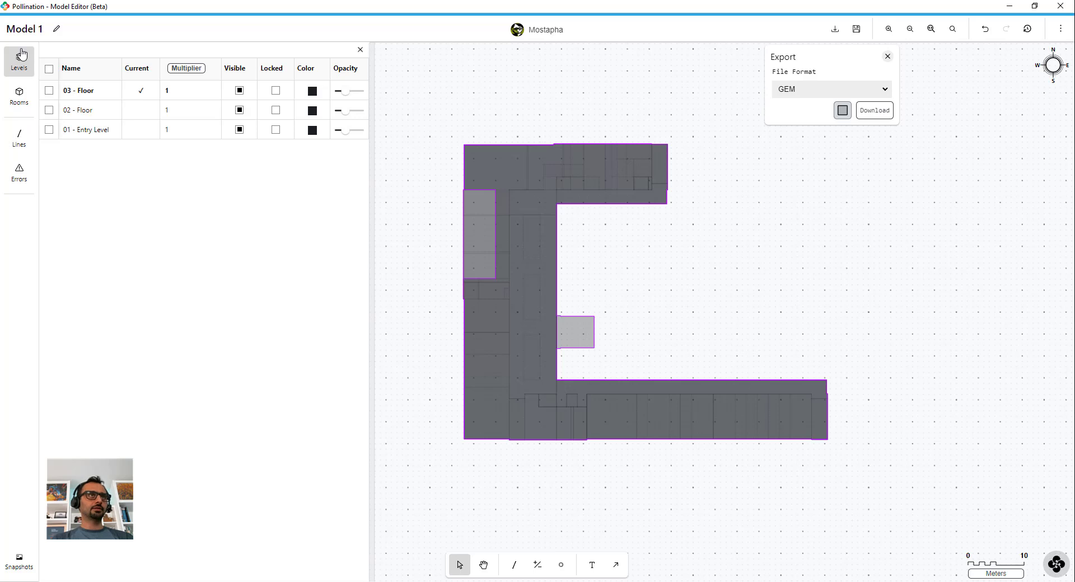
# Import the Shades snapshot into the current model and show the shades on the plan.
pyautogui.click(26, 558)
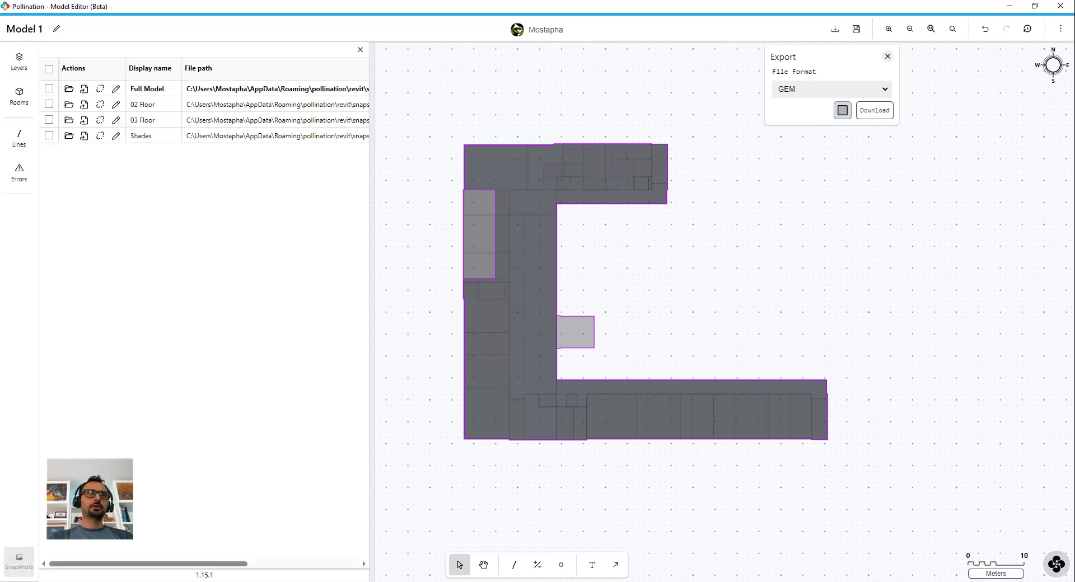
pyautogui.click(84, 136)
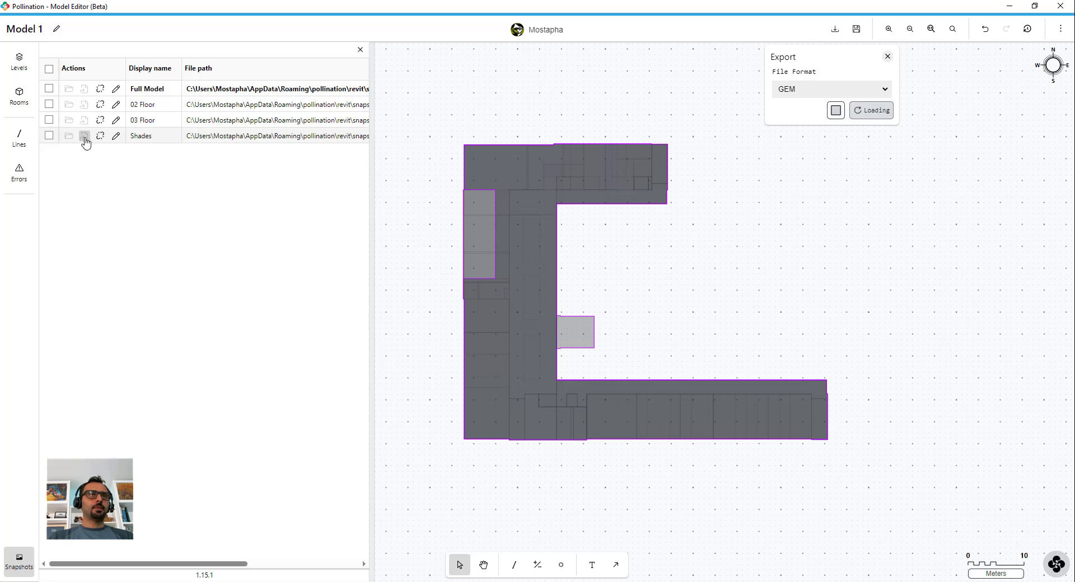
pyautogui.scroll(-3, 724, 247)
pyautogui.scroll(2, 726, 252)
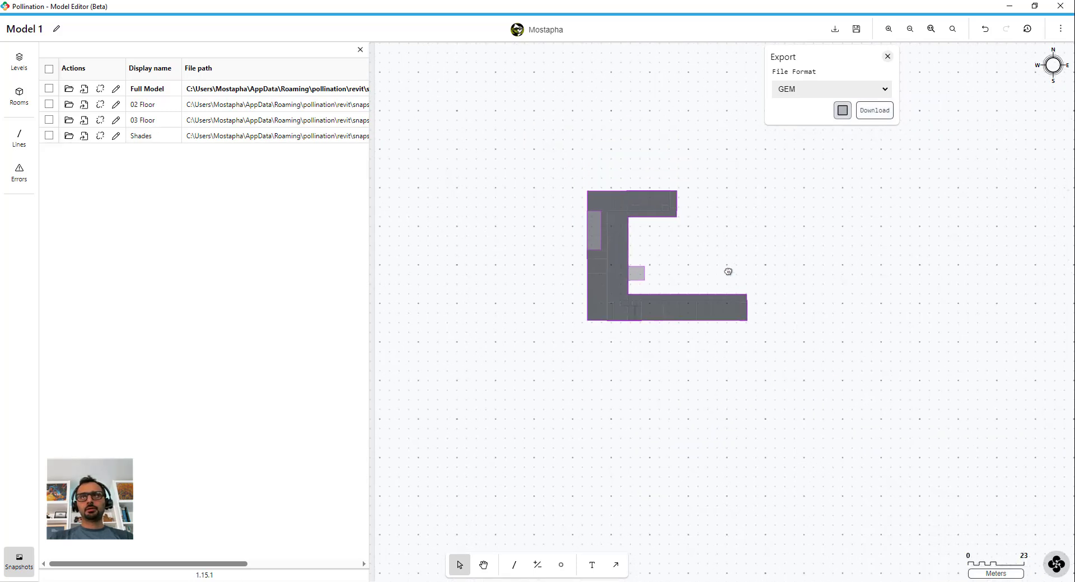
pyautogui.click(1060, 28)
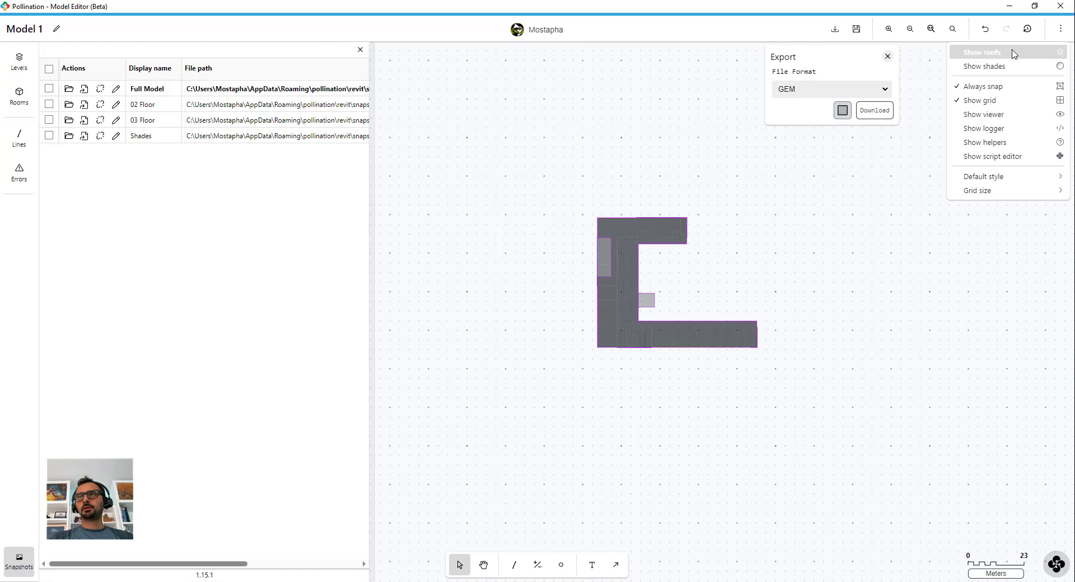
pyautogui.click(1012, 67)
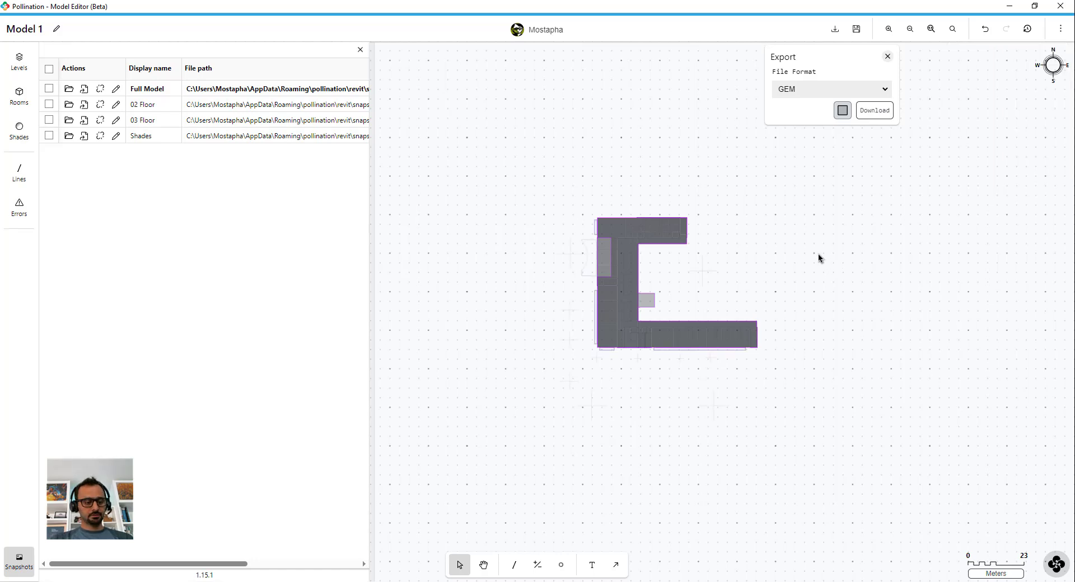
# Generate a 3D preview of all rooms and shades coloured by face type with ceiling adjacencies, and enlarge the viewer.
pyautogui.hotkey('ctrl', 'a')
pyautogui.click(887, 57)
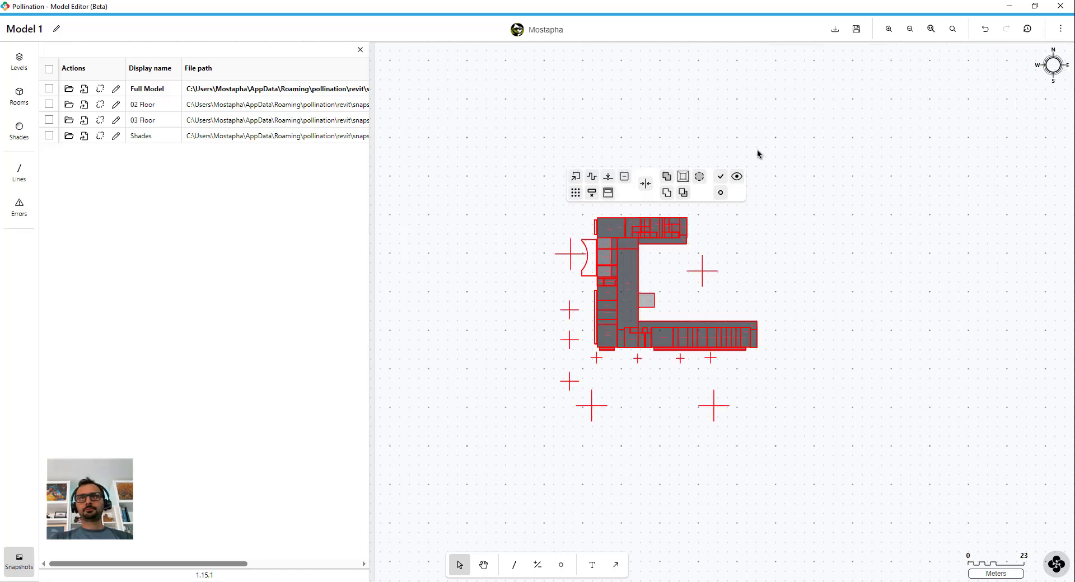
pyautogui.click(737, 177)
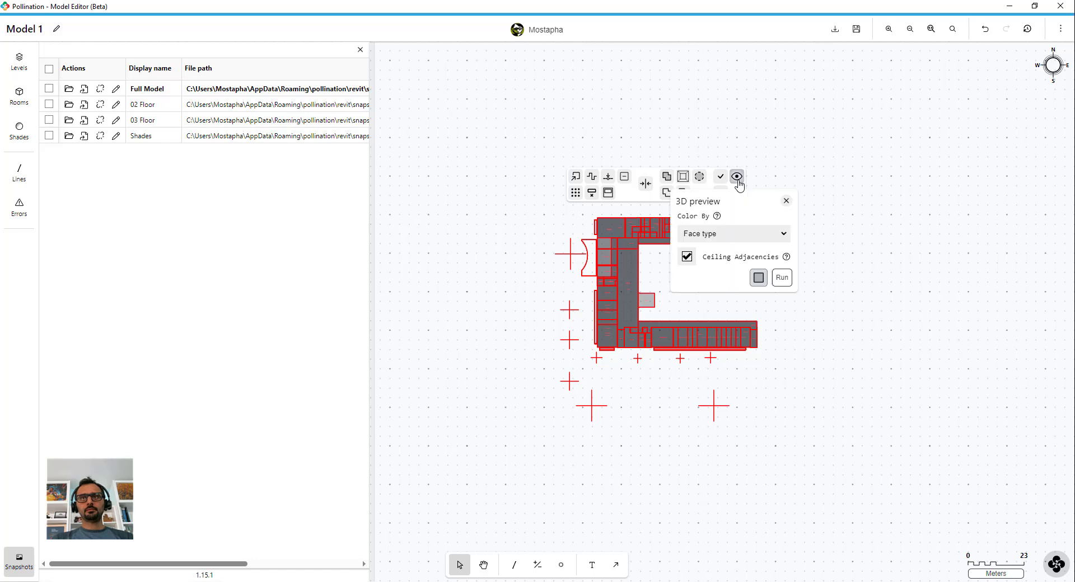
pyautogui.click(784, 278)
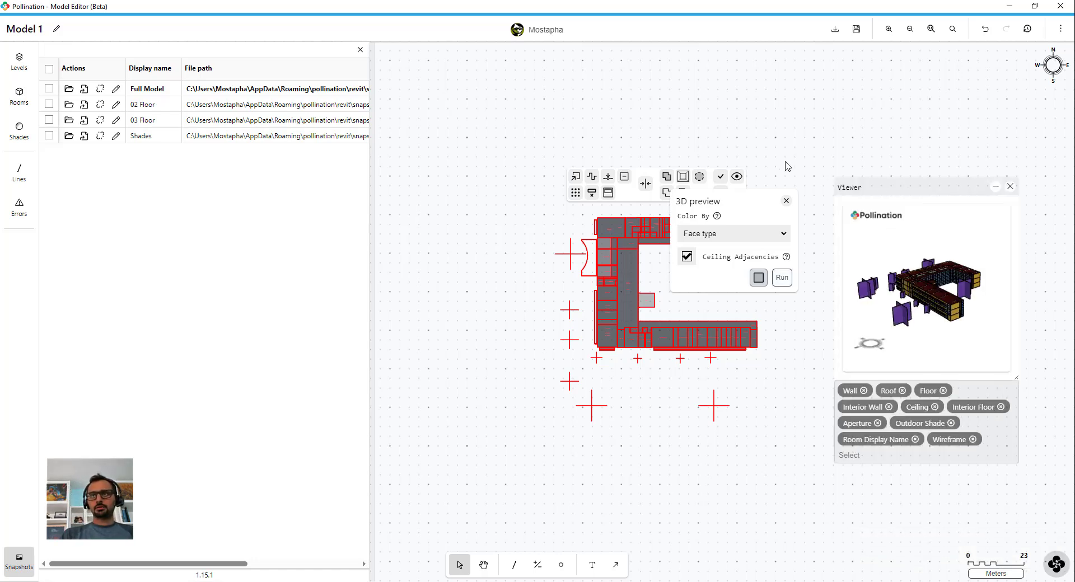
pyautogui.moveTo(867, 186); pyautogui.dragTo(788, 174)
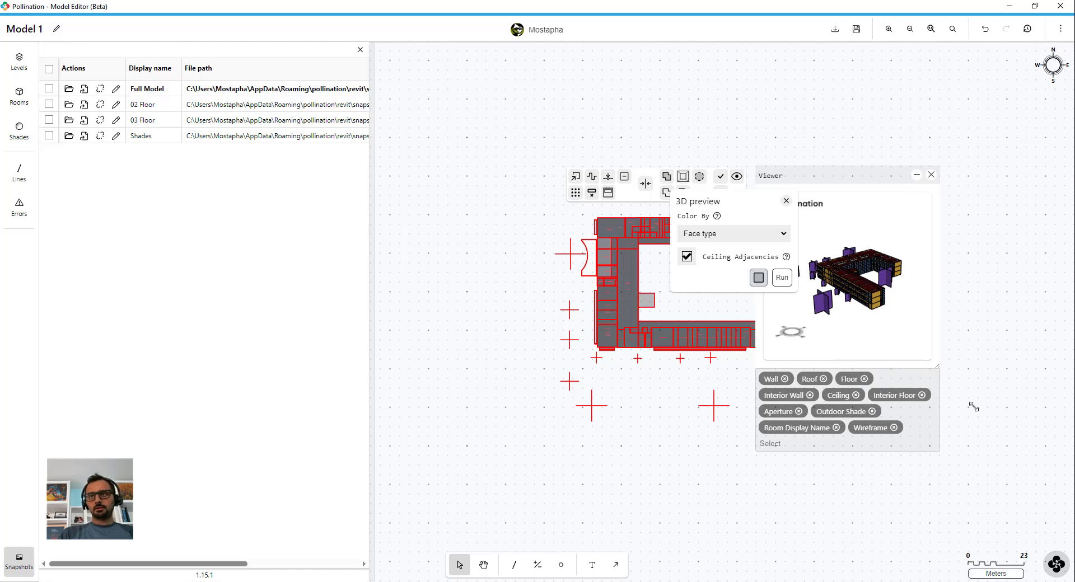
pyautogui.moveTo(974, 407); pyautogui.dragTo(1072, 577)
# Examine the surrounding shades, the roof skylights and the courtyard volume in the enlarged 3D preview.
pyautogui.moveTo(999, 466); pyautogui.dragTo(907, 388, button='middle')
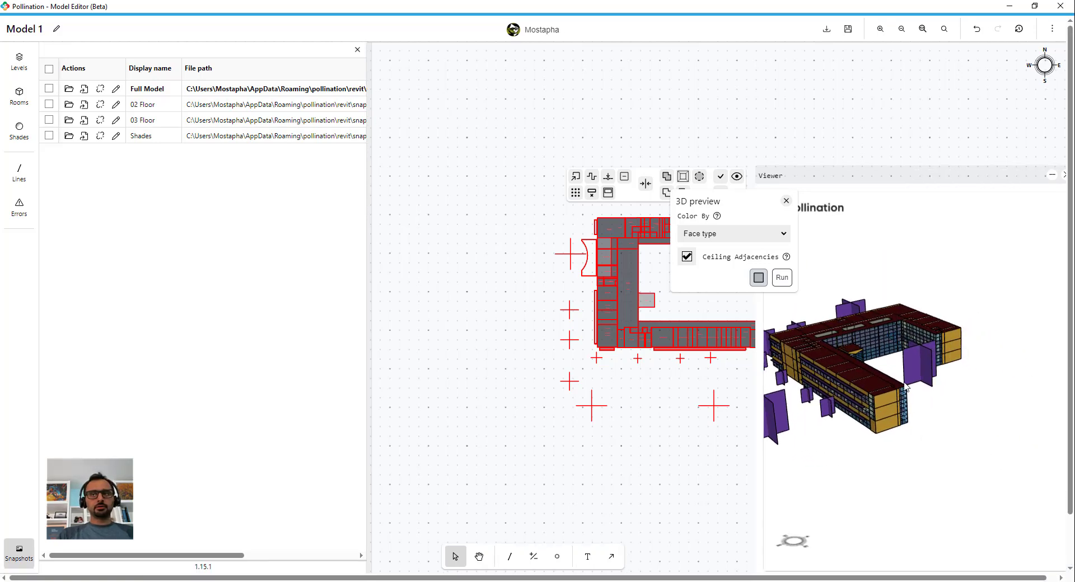
pyautogui.moveTo(906, 386); pyautogui.dragTo(804, 229)
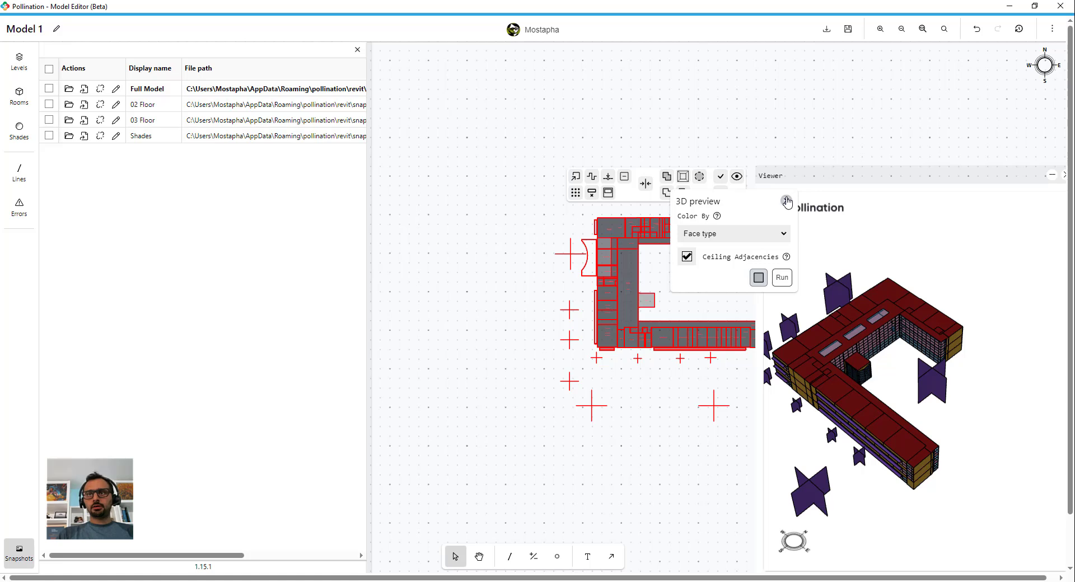
pyautogui.click(787, 201)
pyautogui.moveTo(855, 397); pyautogui.dragTo(818, 396)
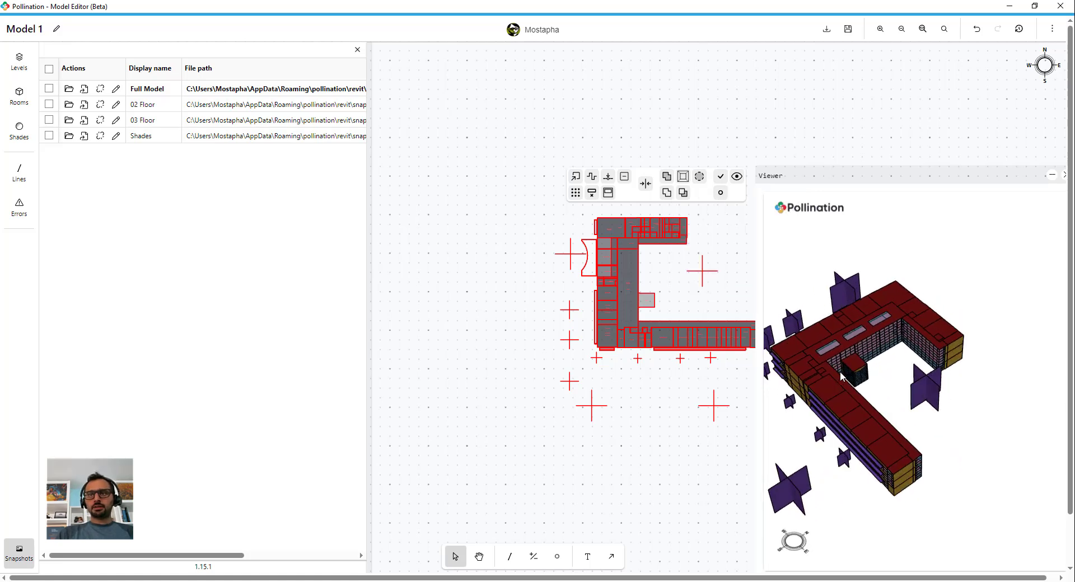
pyautogui.scroll(5, 860, 368)
pyautogui.scroll(5, 862, 367)
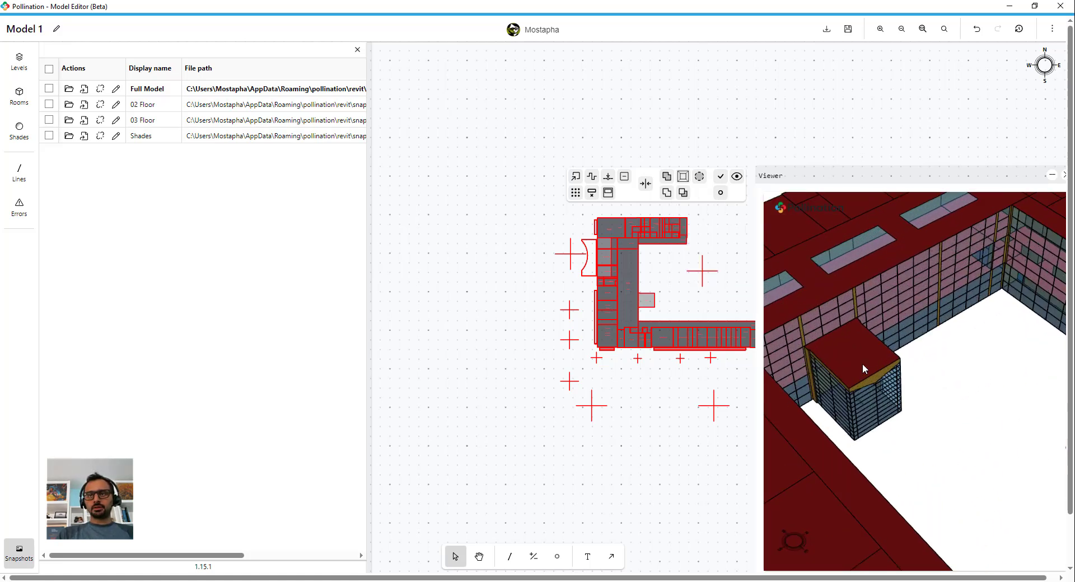
pyautogui.scroll(-10, 888, 380)
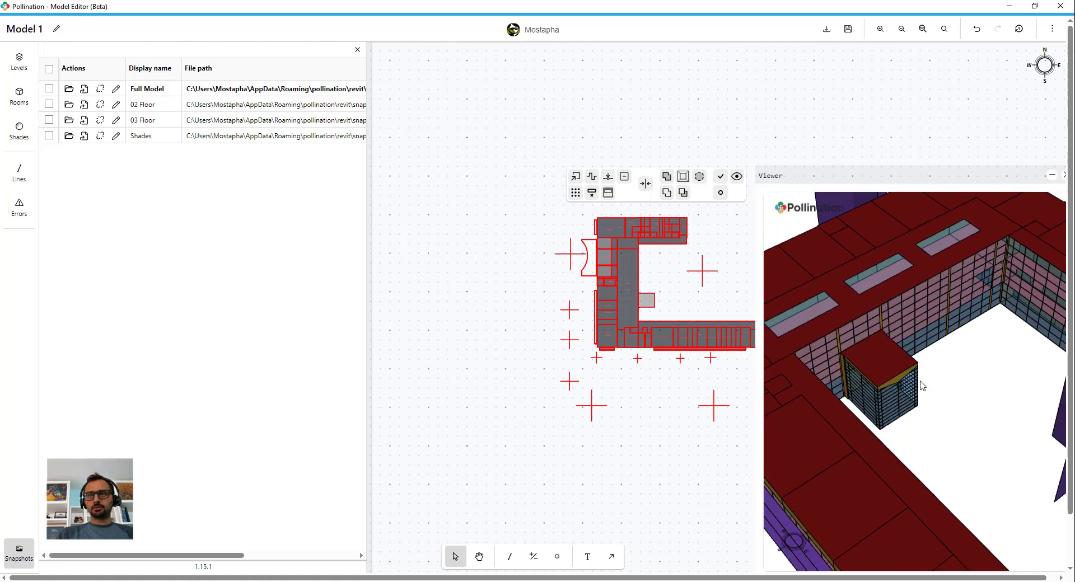
pyautogui.moveTo(937, 419); pyautogui.dragTo(902, 396)
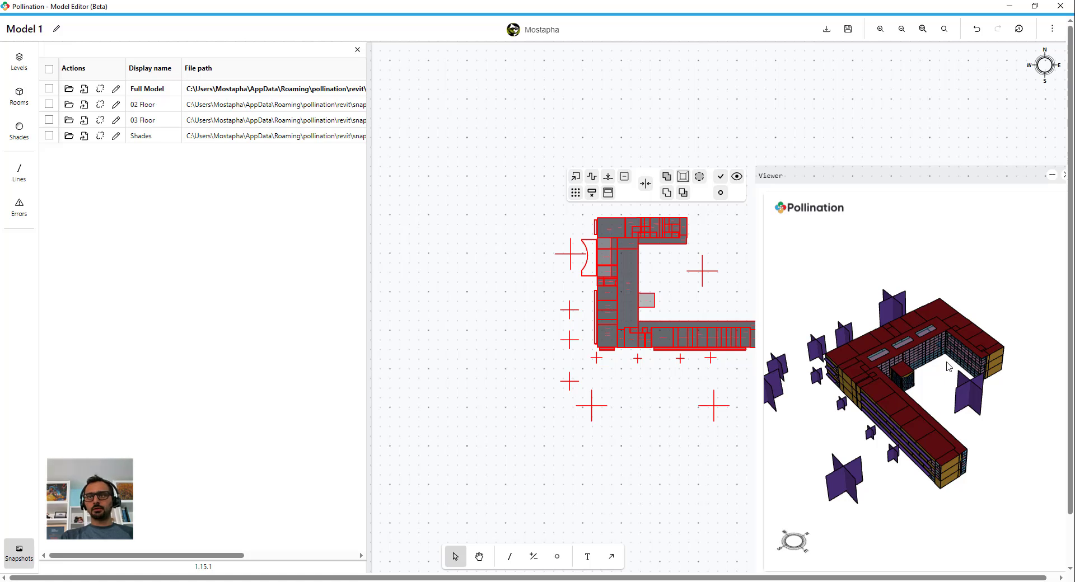
pyautogui.moveTo(932, 391); pyautogui.dragTo(945, 340)
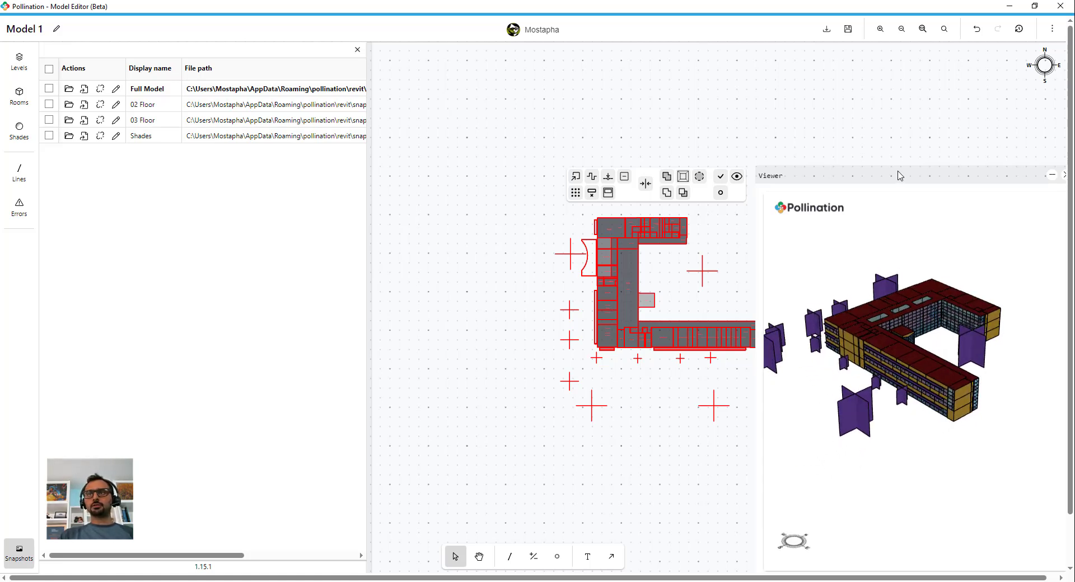
pyautogui.moveTo(900, 174); pyautogui.dragTo(771, 65)
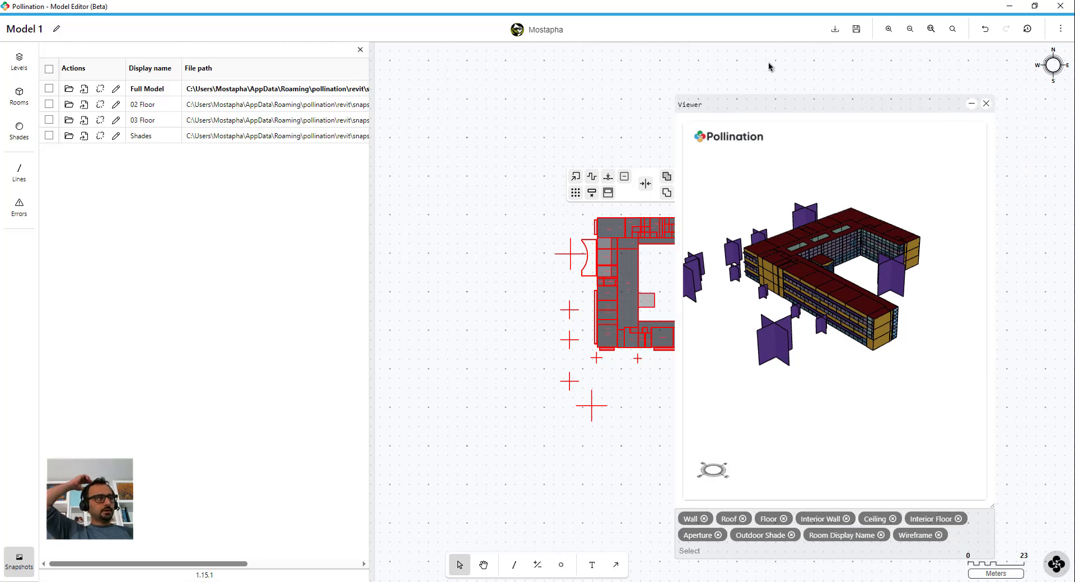